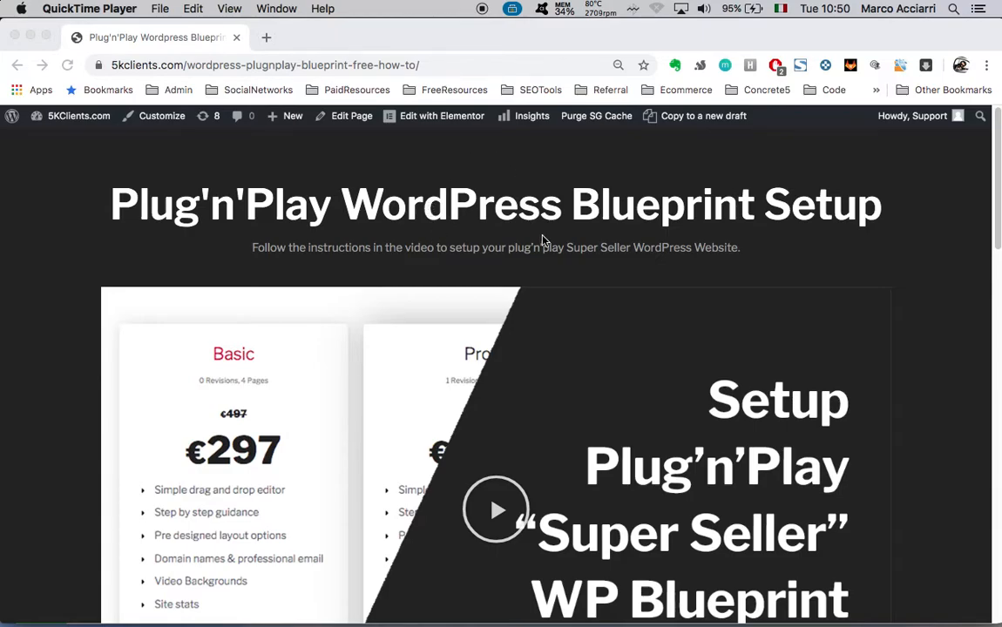
# Scroll through the Plug'n'Play blueprint page and focus its email address field
pyautogui.scroll(-5, 372, 302)
pyautogui.scroll(5, 372, 302)
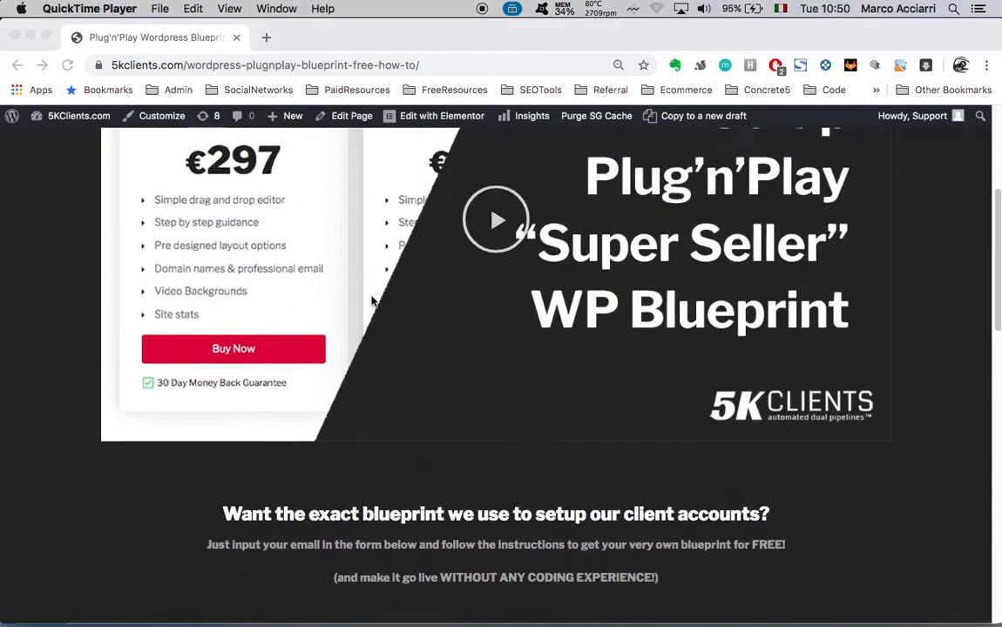
pyautogui.scroll(-5, 549, 237)
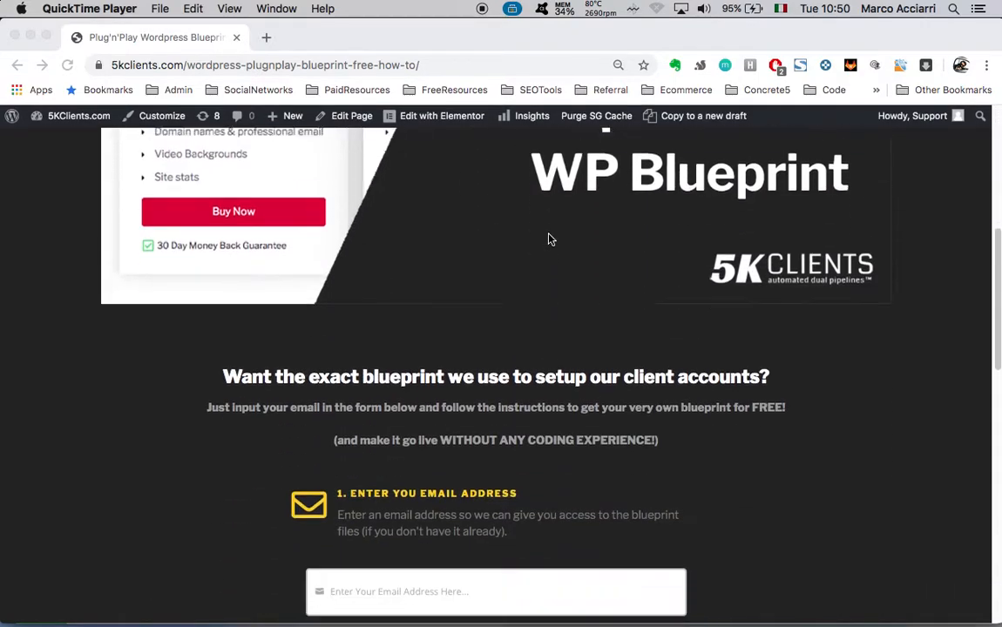
pyautogui.click(477, 527)
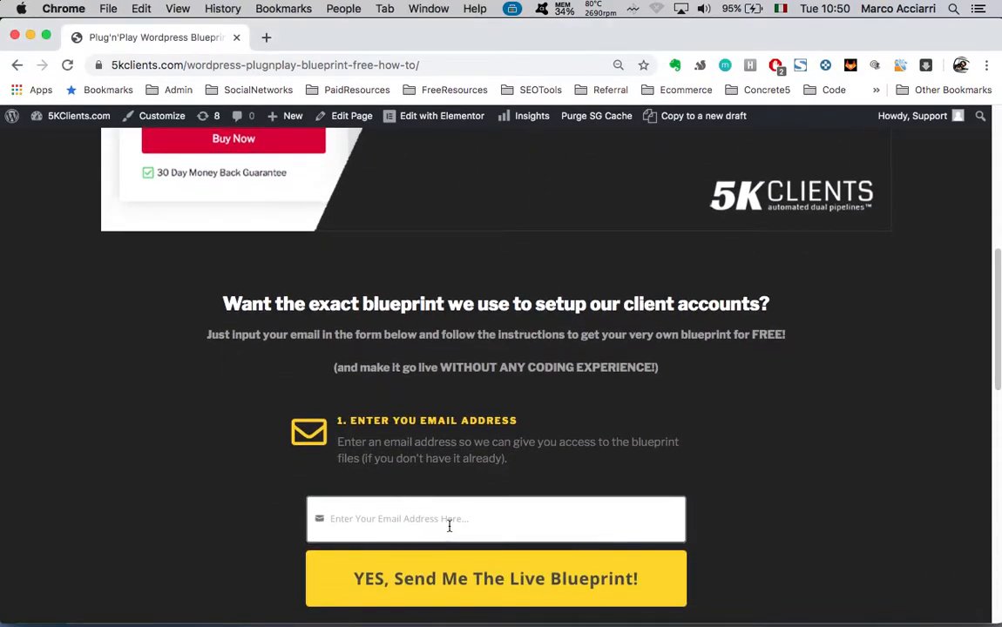
pyautogui.scroll(-2, 250, 471)
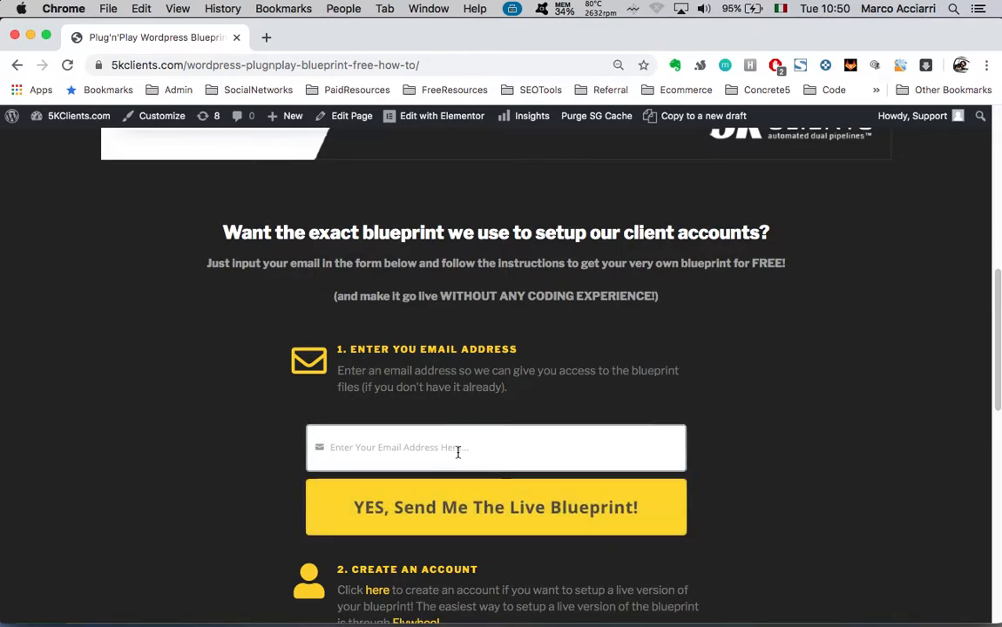
pyautogui.scroll(2, 303, 379)
pyautogui.scroll(-2, 303, 379)
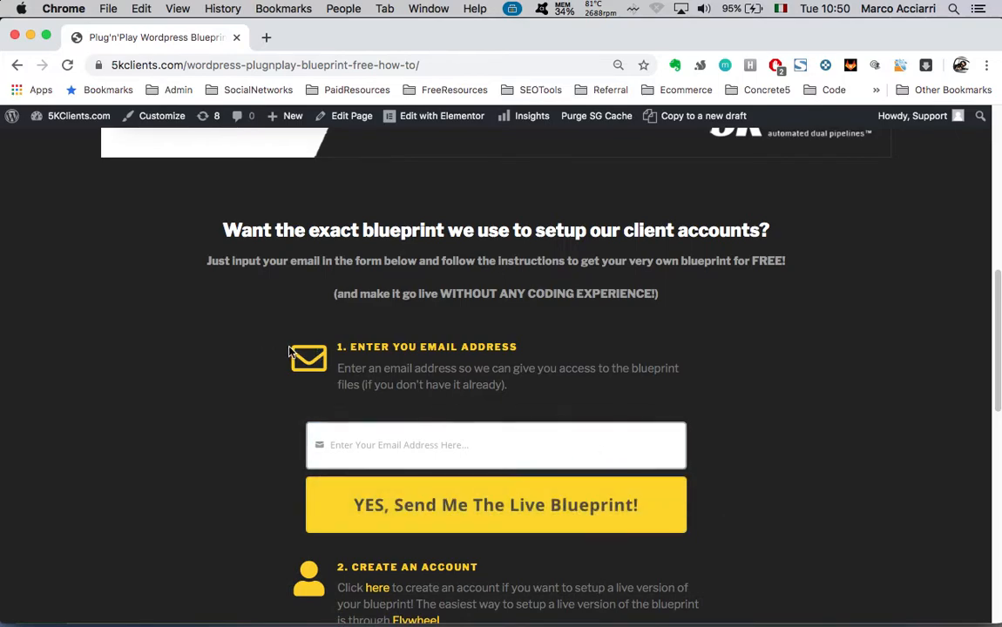
pyautogui.click(332, 444)
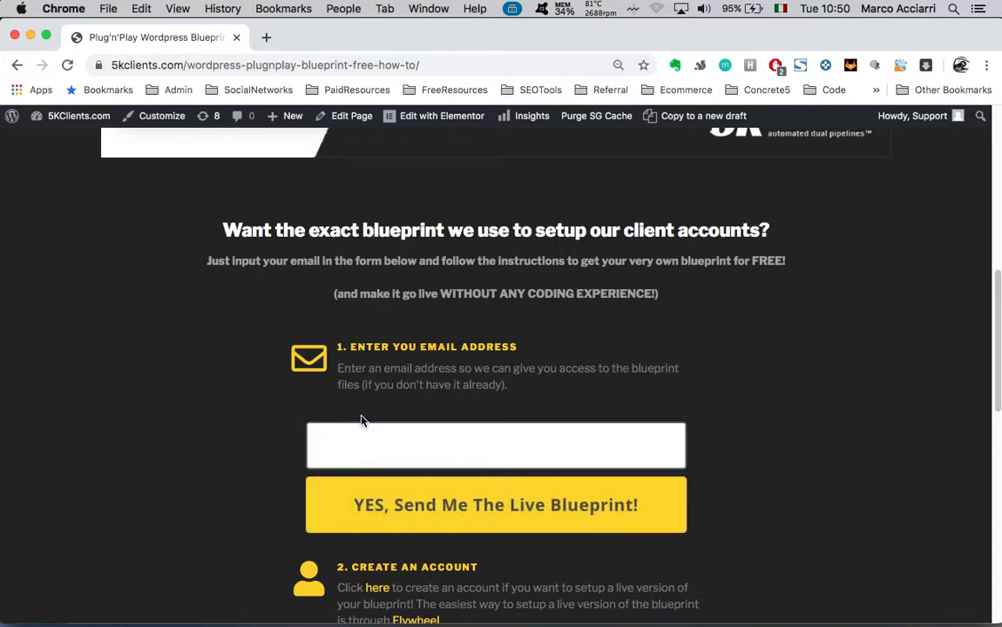
pyautogui.scroll(-1, 349, 392)
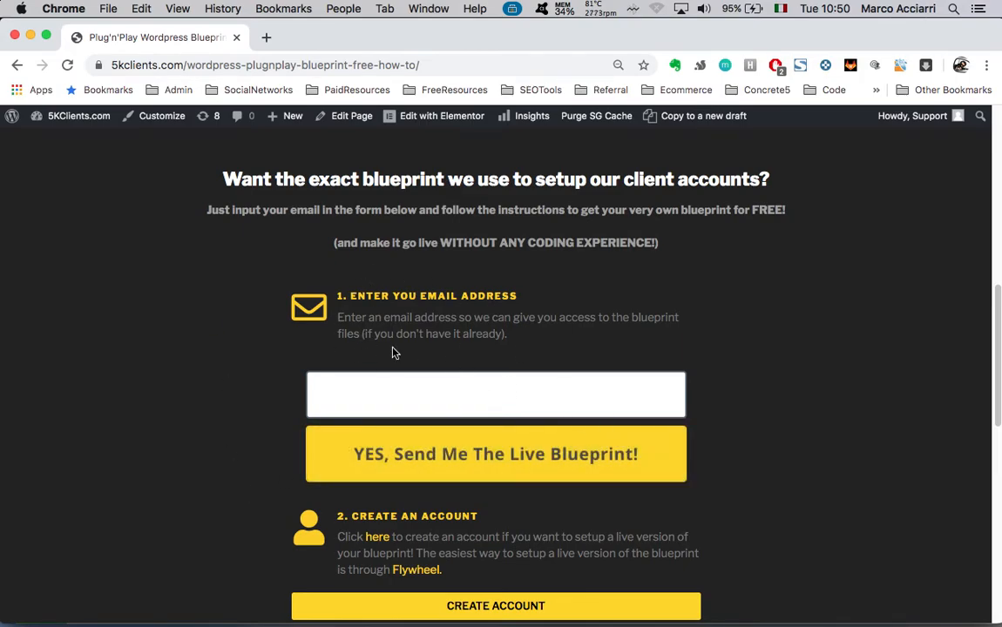
pyautogui.click(230, 324)
pyautogui.click(449, 400)
# Scroll down the blueprint page and open localbyflywheel.com in a new tab via DOWNLOAD LOCAL
pyautogui.scroll(8, 682, 410)
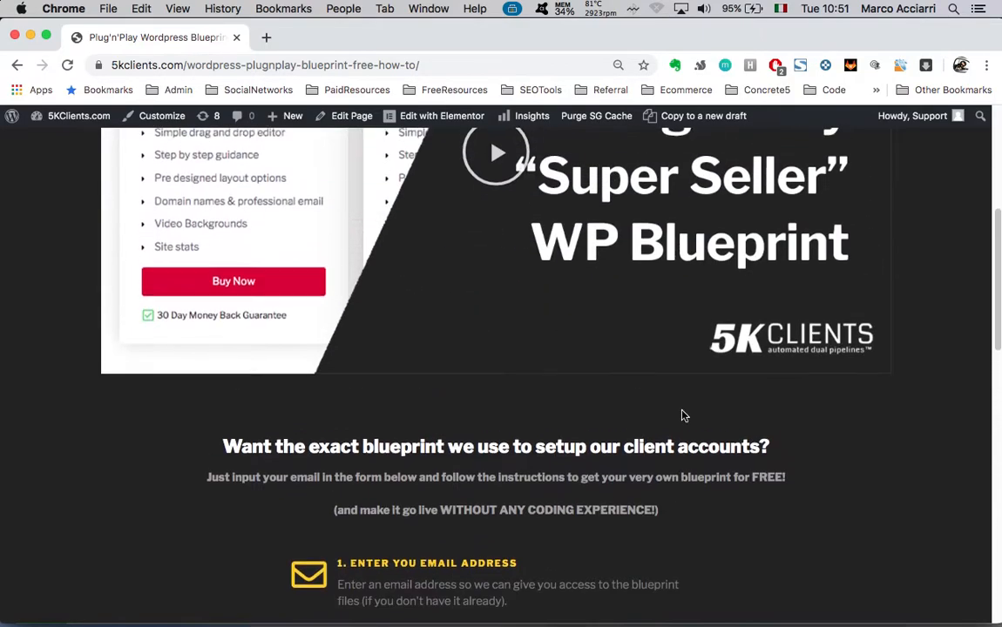
pyautogui.scroll(5, 682, 416)
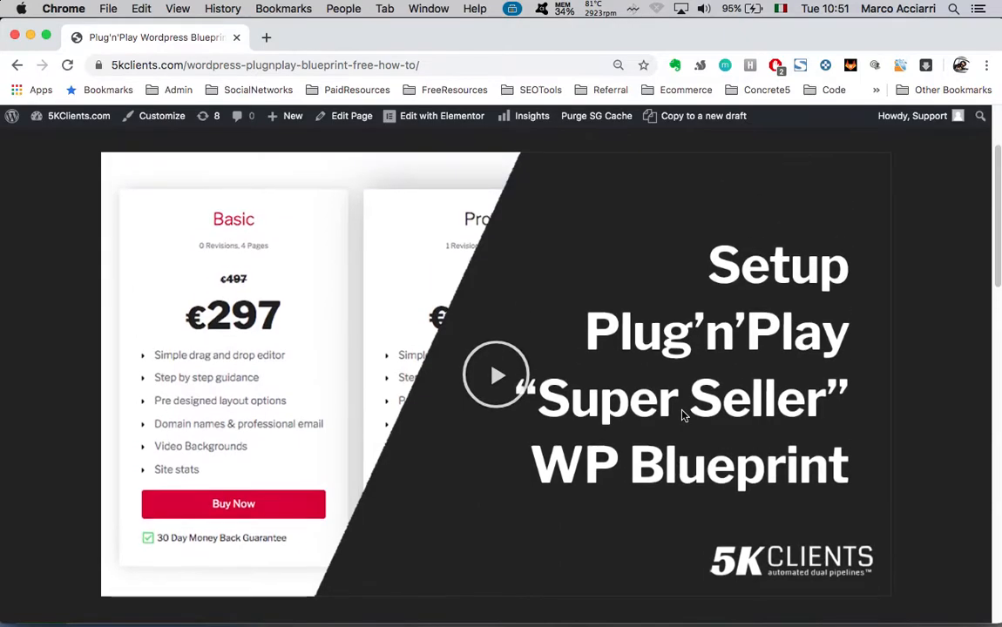
pyautogui.scroll(-8, 683, 415)
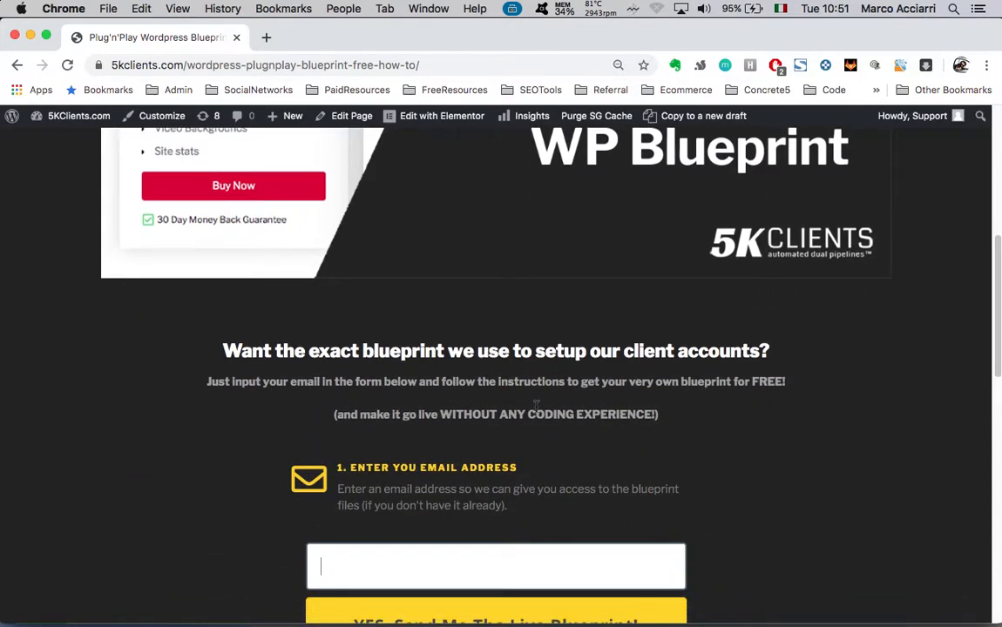
pyautogui.scroll(-4, 536, 407)
pyautogui.scroll(-1, 536, 407)
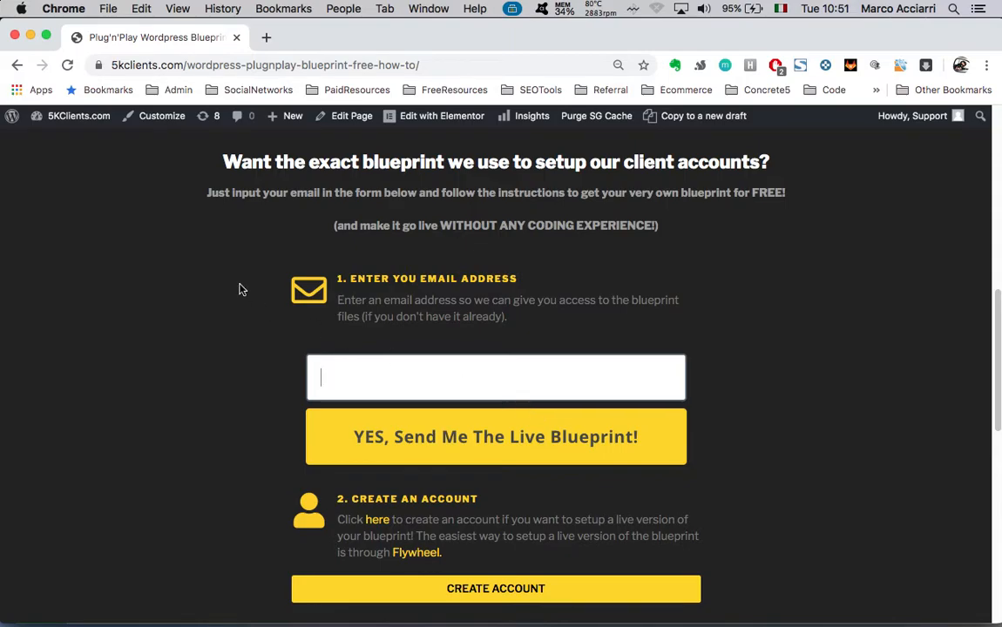
pyautogui.scroll(-1, 241, 349)
pyautogui.scroll(-3, 240, 367)
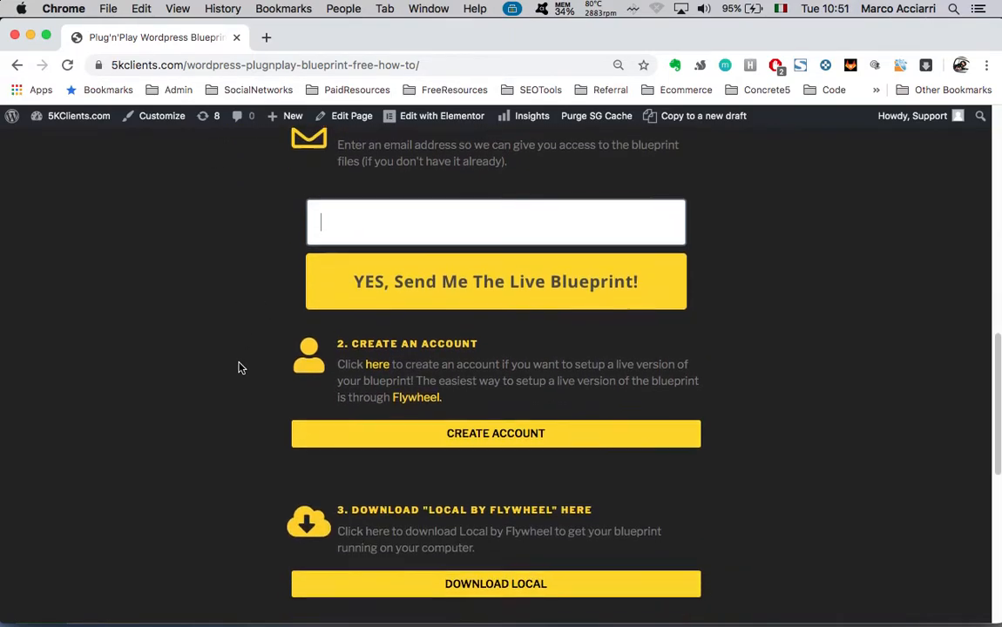
pyautogui.scroll(-2, 493, 579)
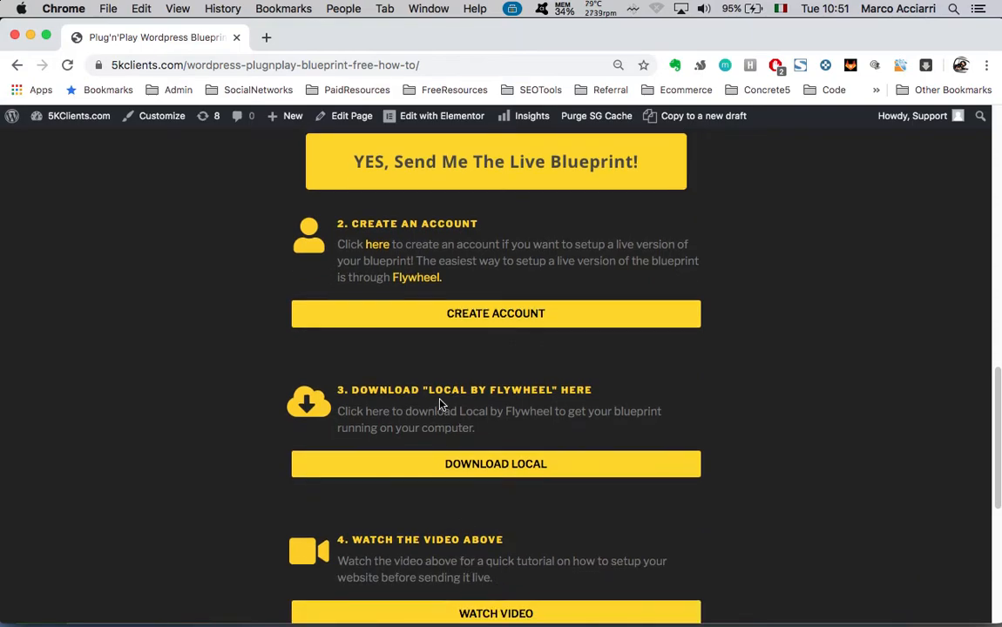
pyautogui.click(489, 468)
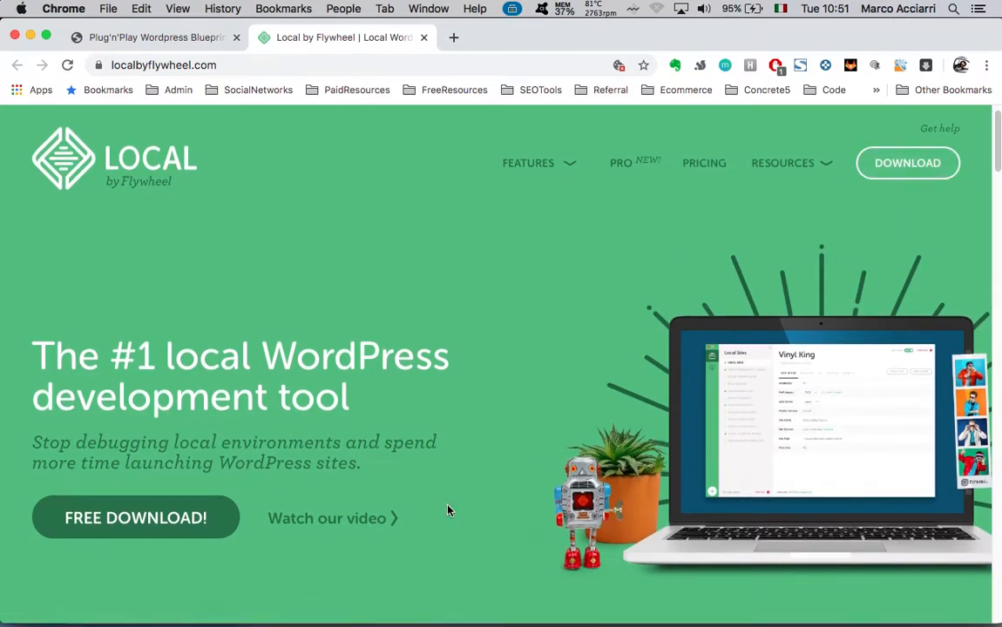
pyautogui.scroll(-5, 489, 435)
pyautogui.scroll(5, 490, 435)
pyautogui.scroll(-2, 669, 573)
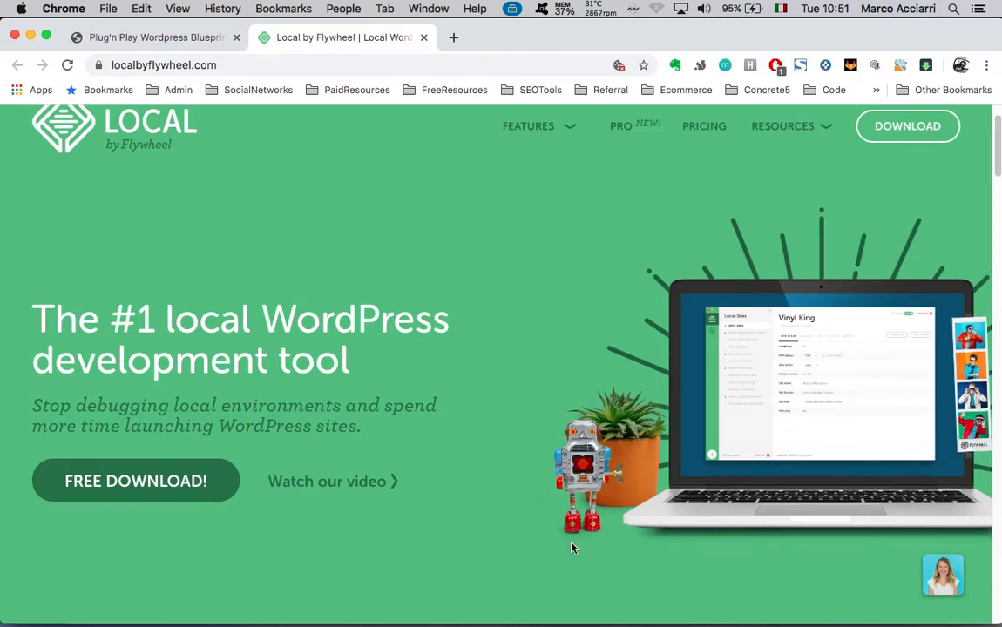
pyautogui.scroll(2, 521, 418)
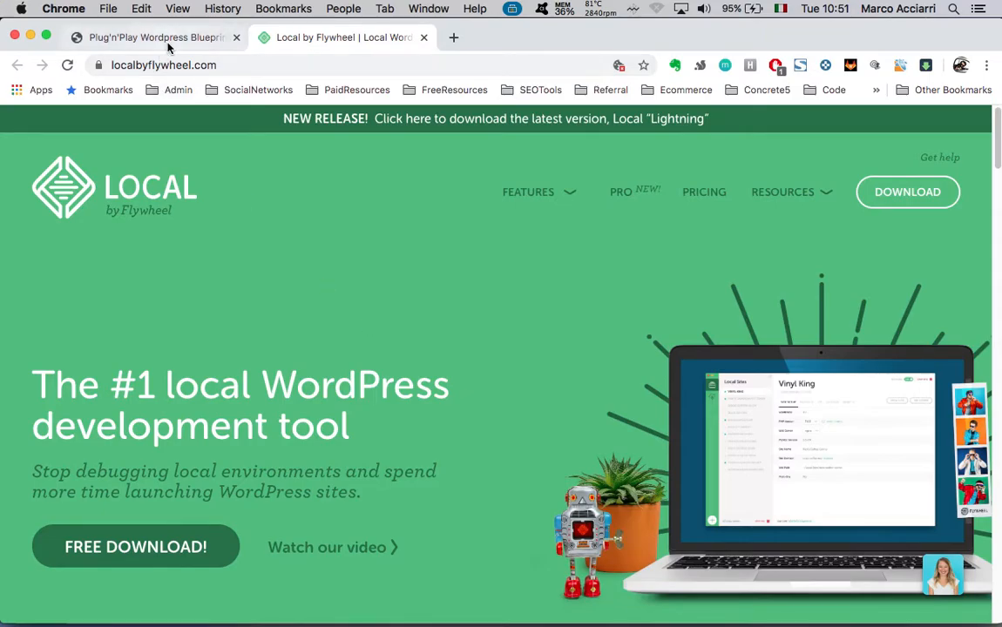
# Return to the blueprint page tab and scroll back toward its top
pyautogui.click(208, 38)
pyautogui.hotkey('ctrl', 'Up')
pyautogui.click(477, 360)
pyautogui.scroll(10, 446, 351)
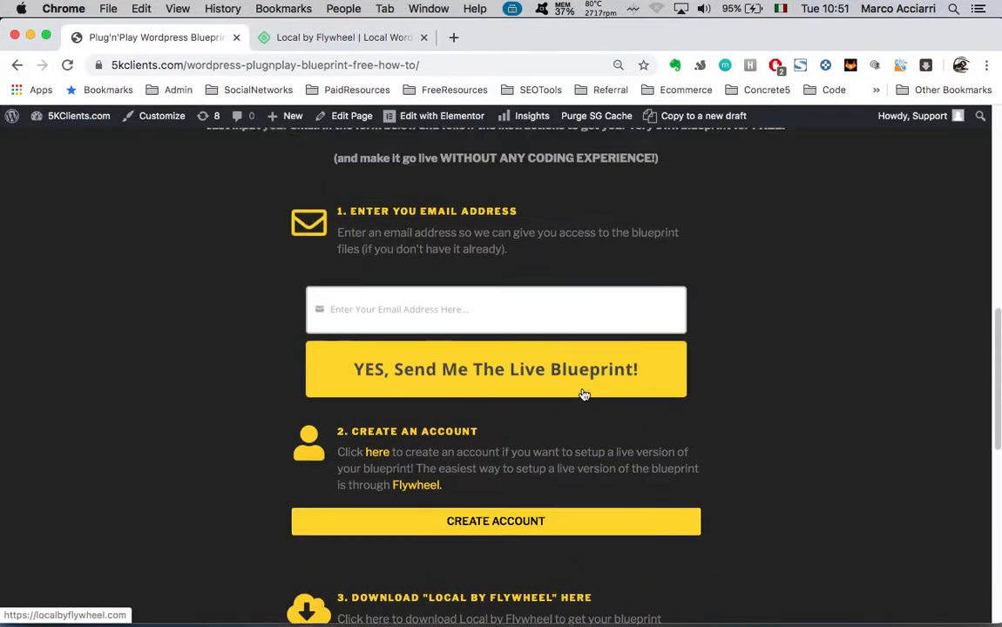
pyautogui.scroll(3, 445, 351)
# In the incognito window, load demo.5kclients.com and log in to the site
pyautogui.hotkey('ctrl', 'Up')
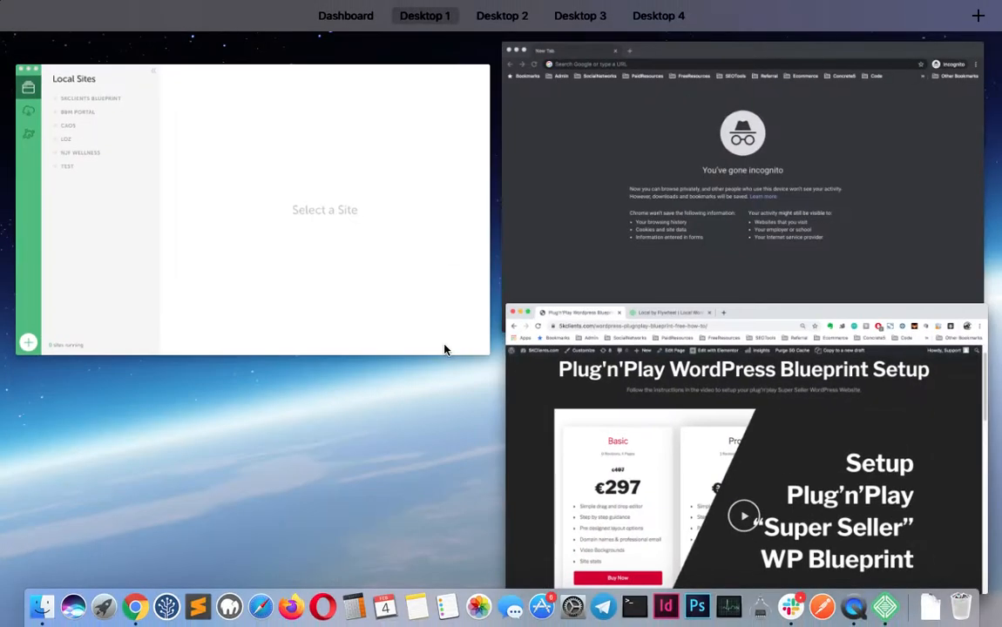
pyautogui.click(645, 159)
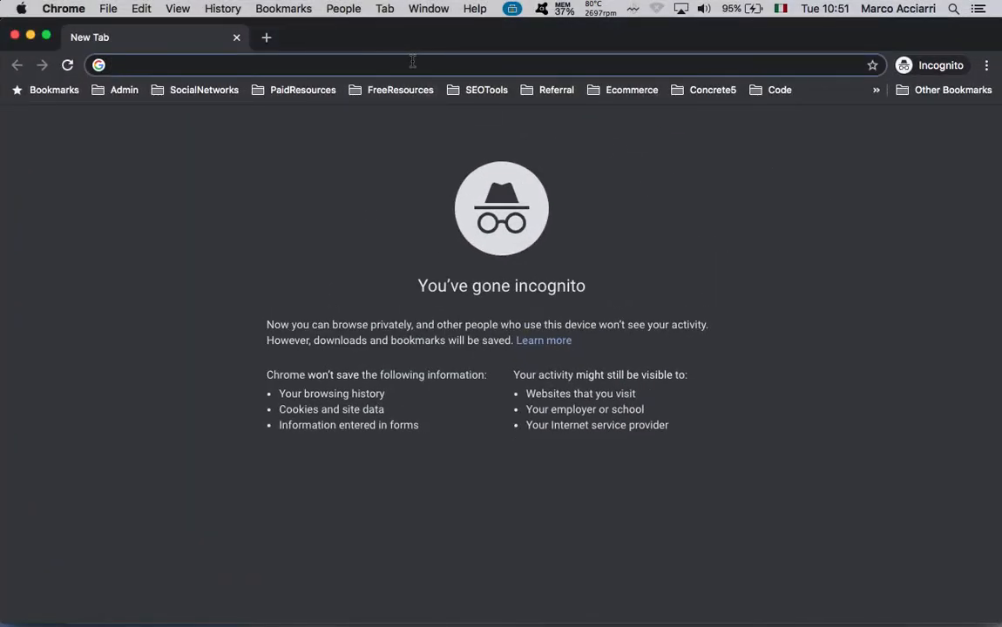
pyautogui.write('de')
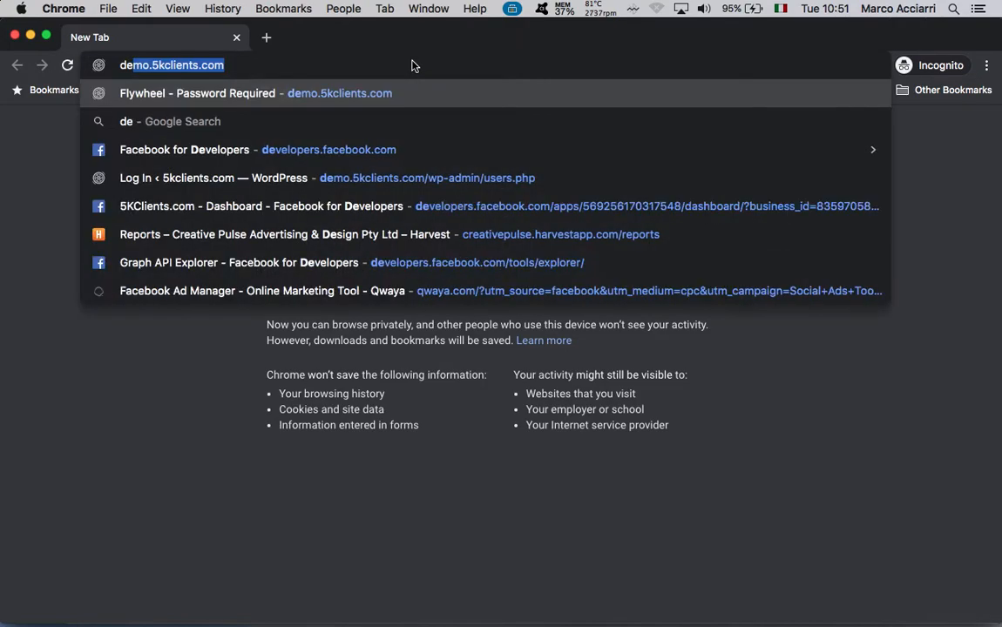
pyautogui.write('mo')
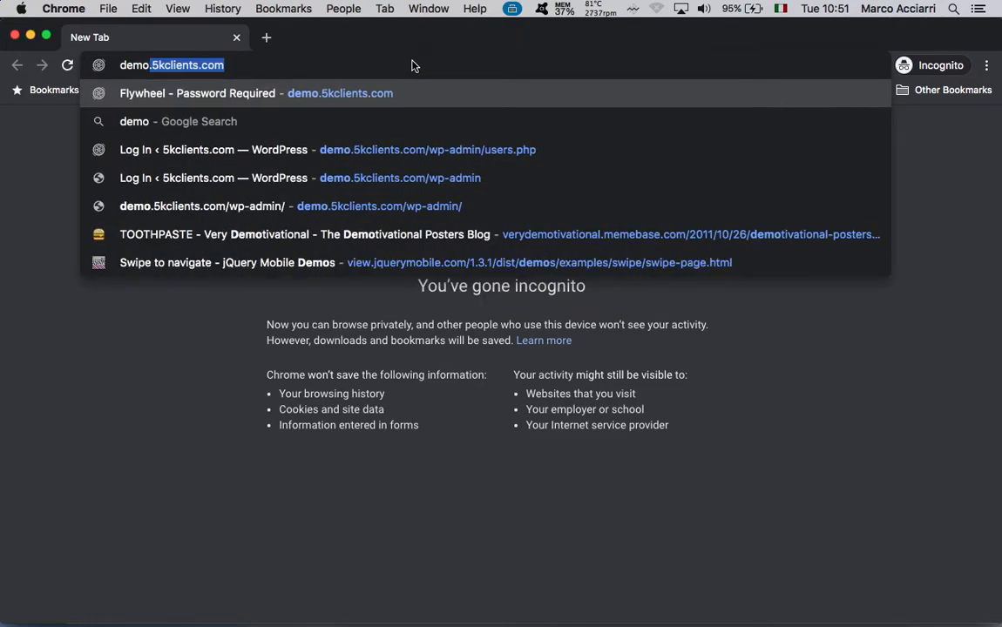
pyautogui.press('Return')
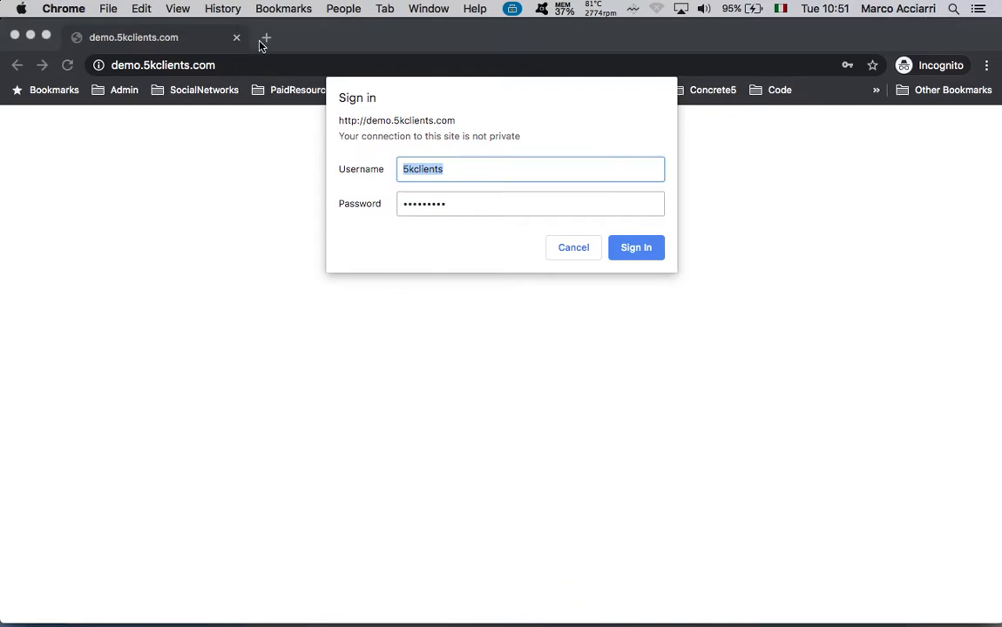
pyautogui.click(530, 168)
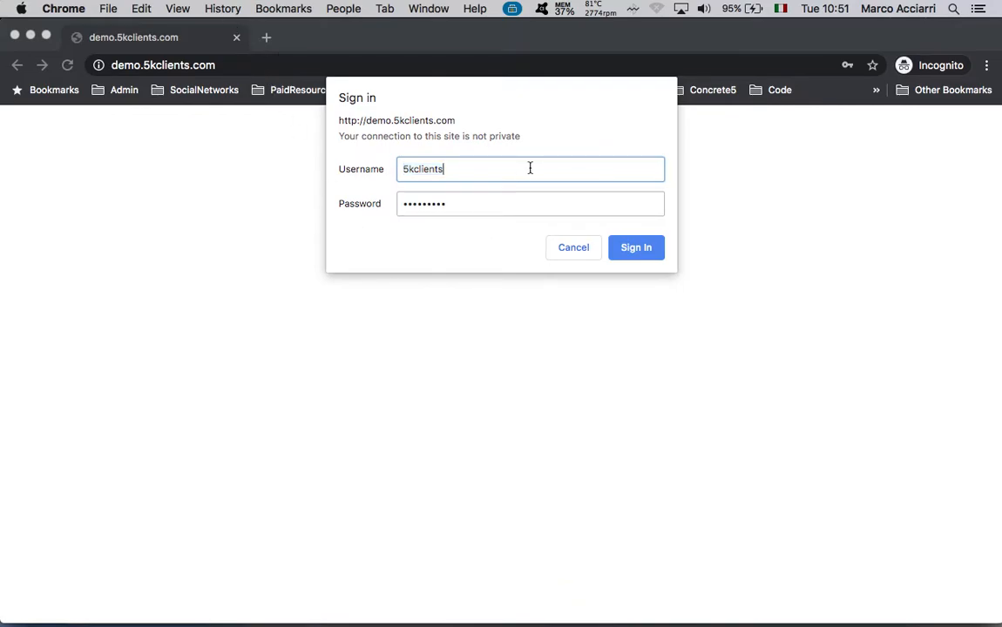
pyautogui.click(471, 207)
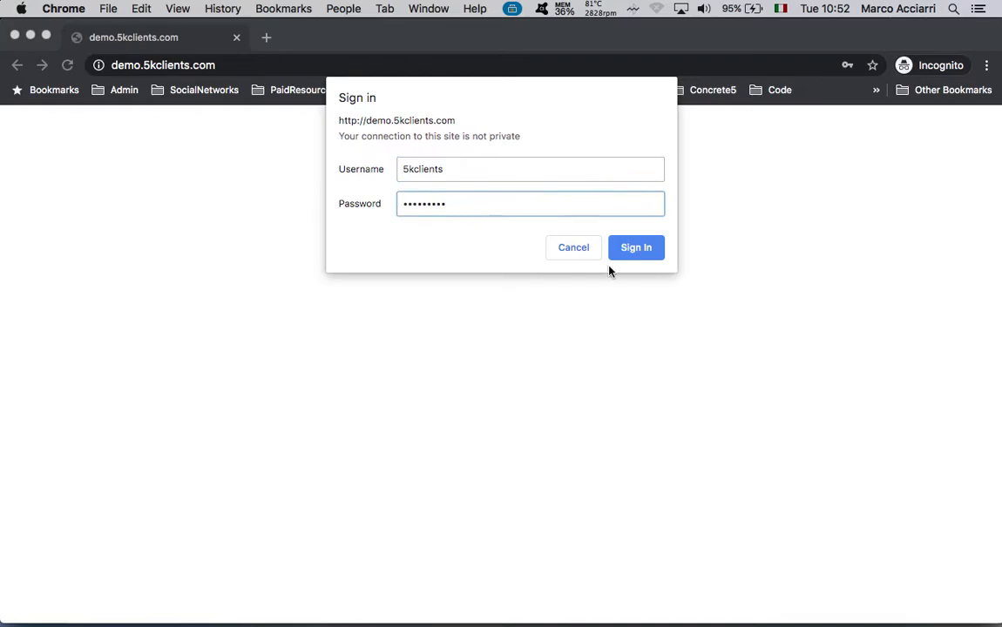
pyautogui.click(637, 248)
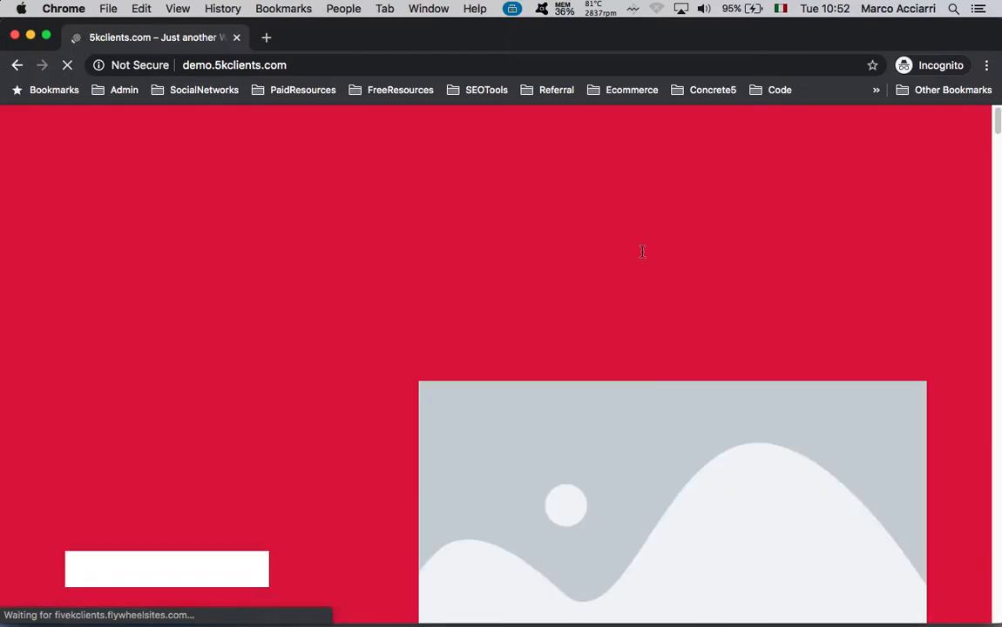
# Scroll down to the Basic €297, Pro €697 and Ultimate €1297 pricing cards
pyautogui.scroll(-10, 331, 311)
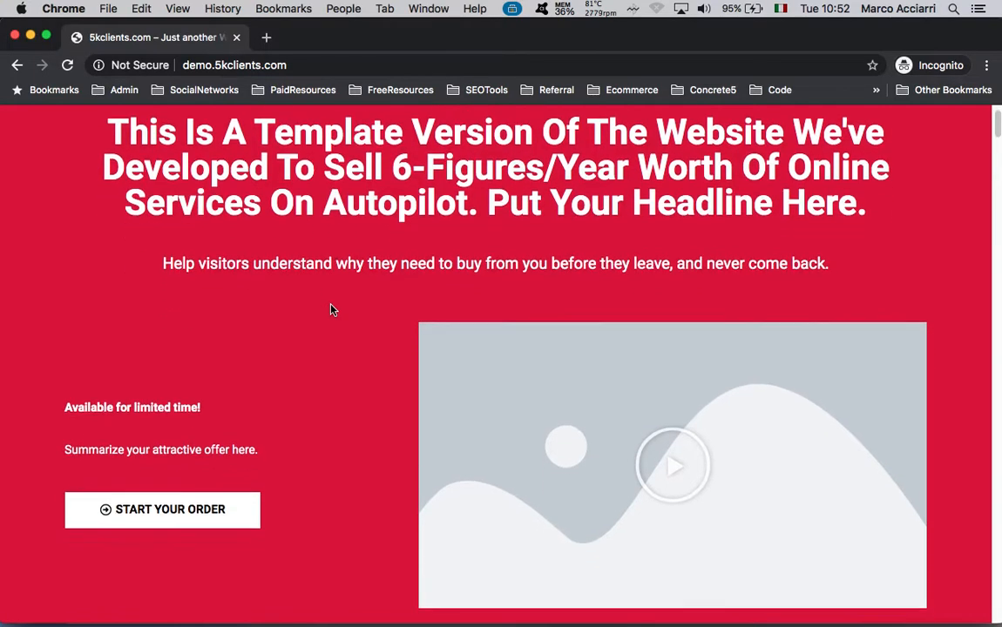
pyautogui.scroll(-15, 331, 312)
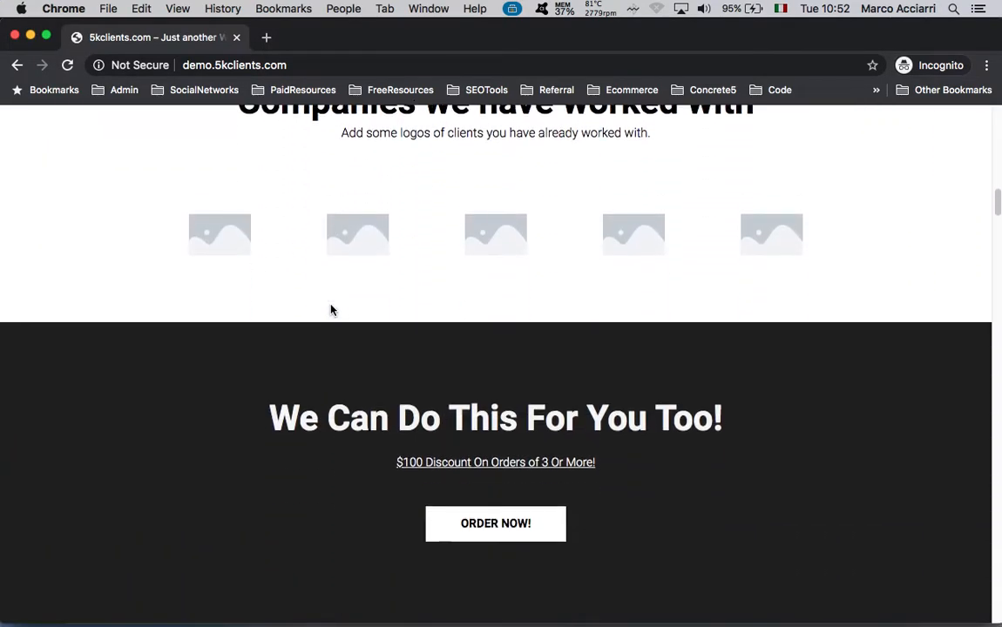
pyautogui.scroll(-15, 331, 309)
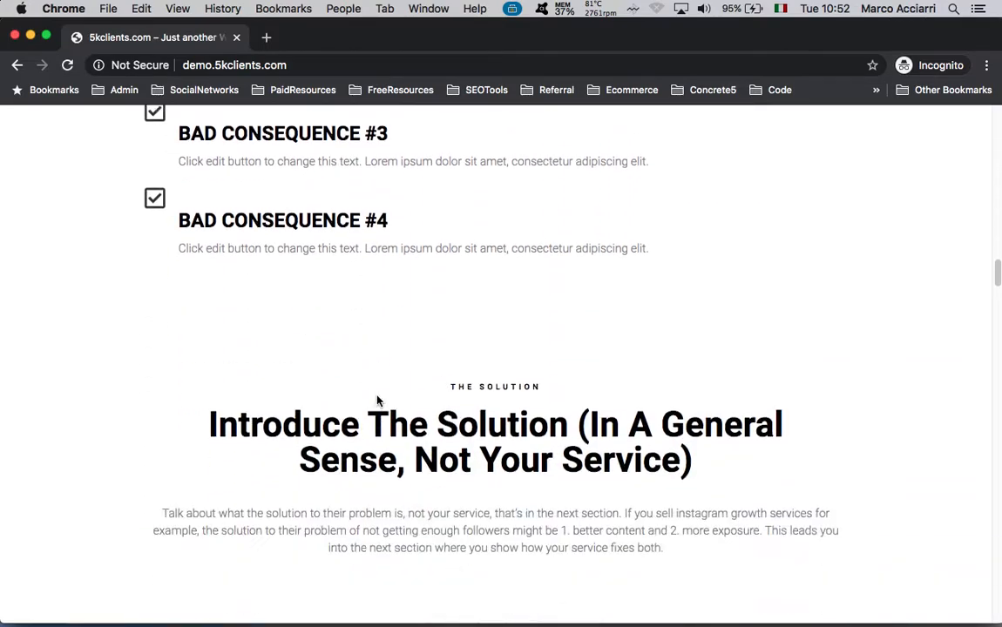
pyautogui.scroll(-12, 217, 418)
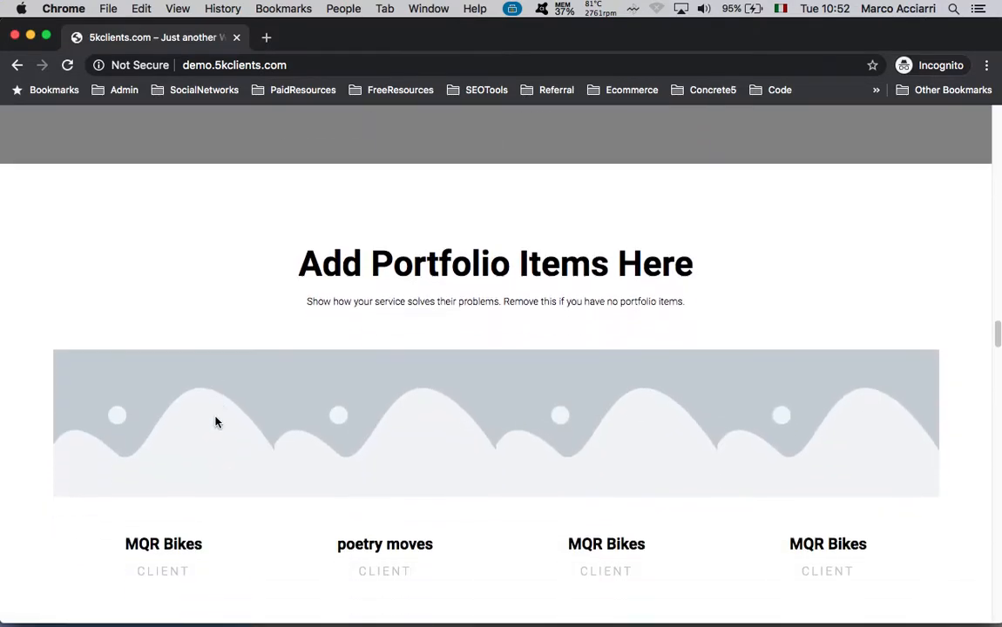
pyautogui.scroll(-15, 217, 423)
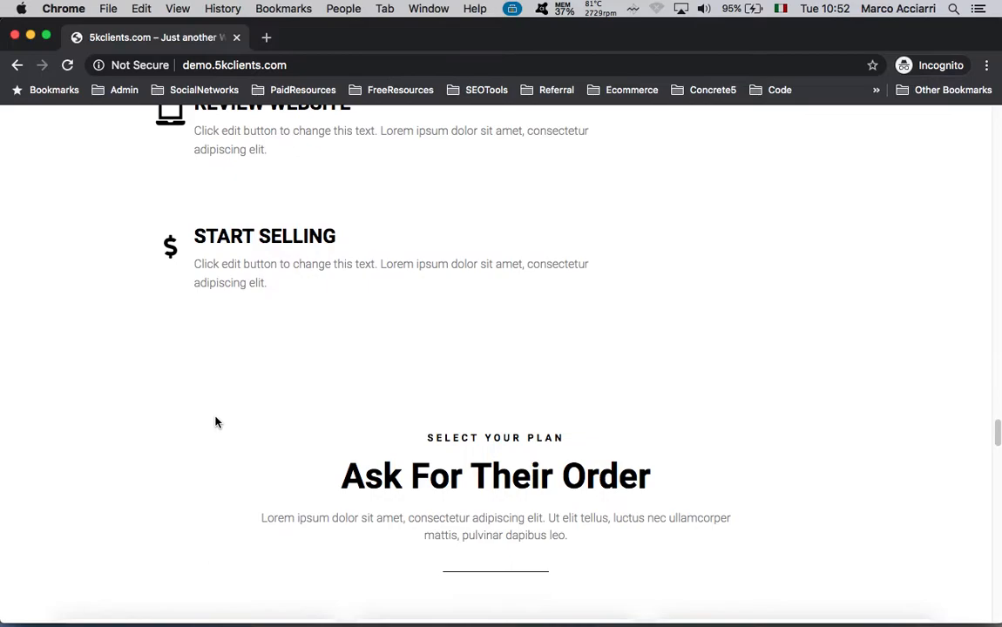
pyautogui.scroll(8, 217, 423)
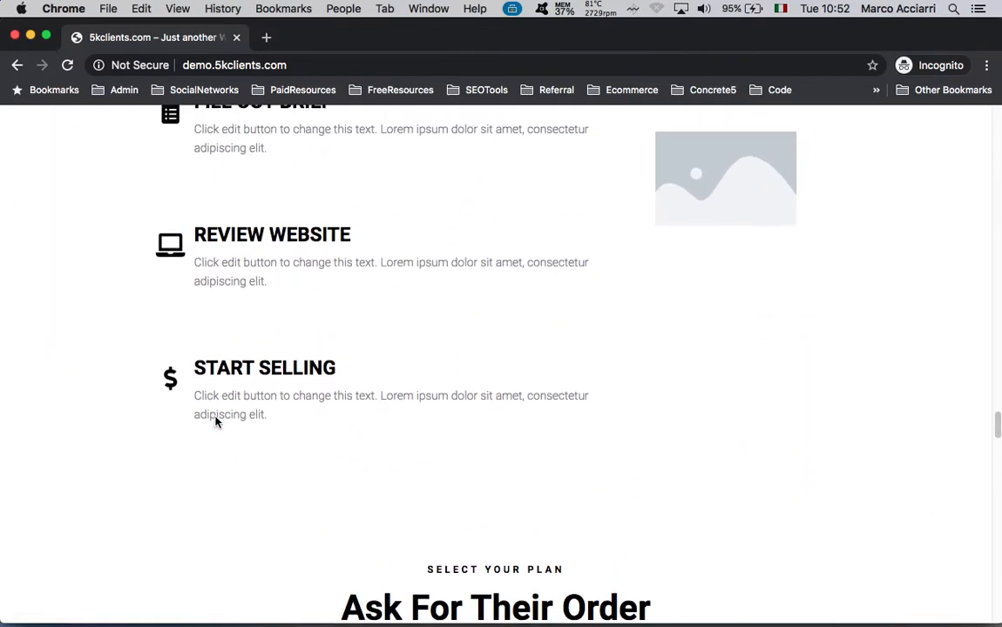
pyautogui.scroll(5, 216, 417)
pyautogui.scroll(-10, 216, 421)
pyautogui.scroll(-5, 217, 420)
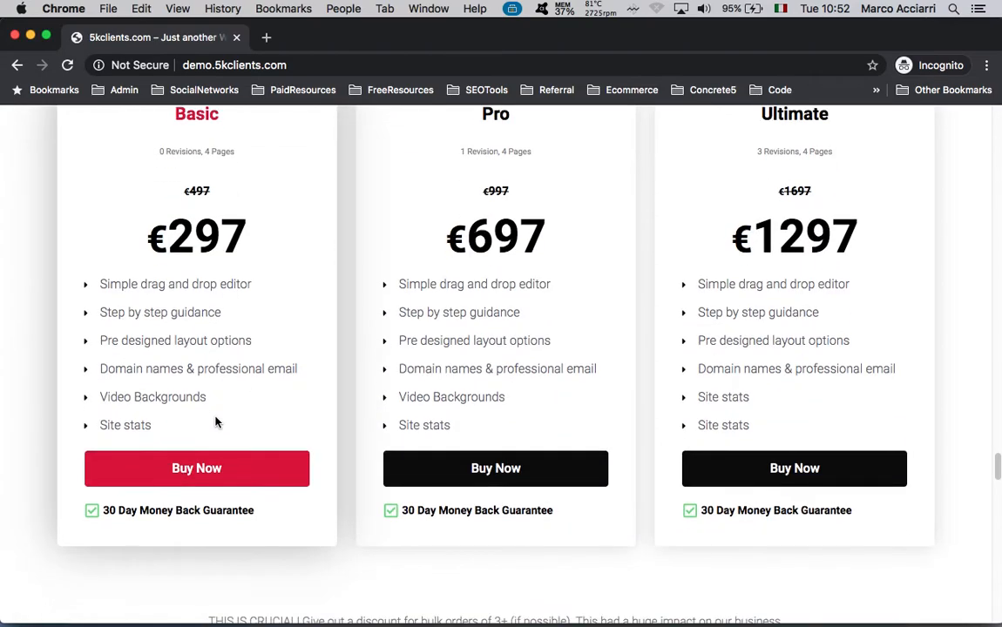
pyautogui.scroll(1, 240, 380)
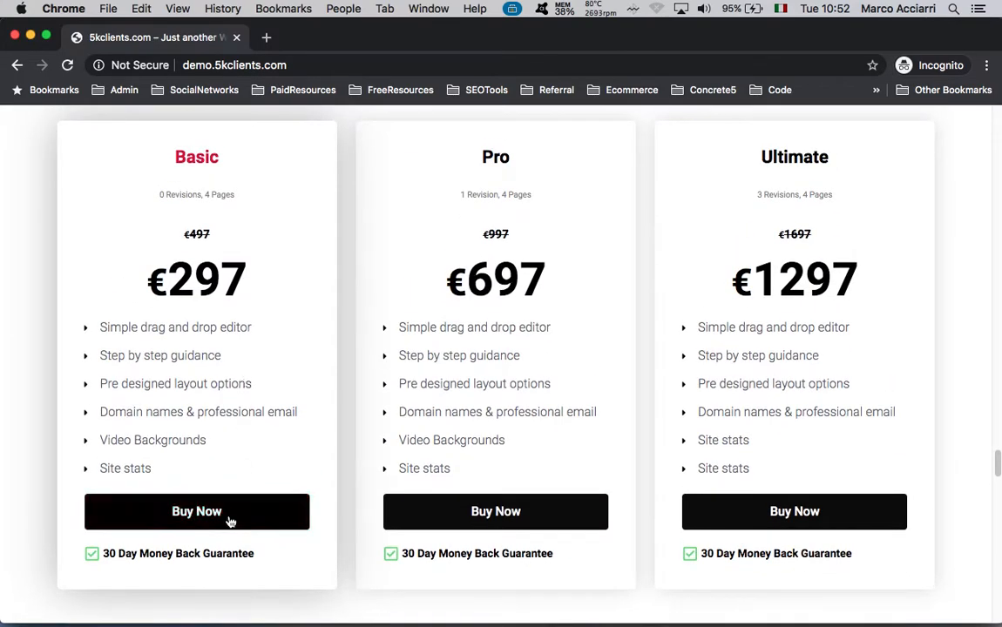
pyautogui.scroll(1, 271, 407)
# Open the Basic plan checkout and review the Webdesign - 0 Revisions, $299.00 order
pyautogui.click(174, 524)
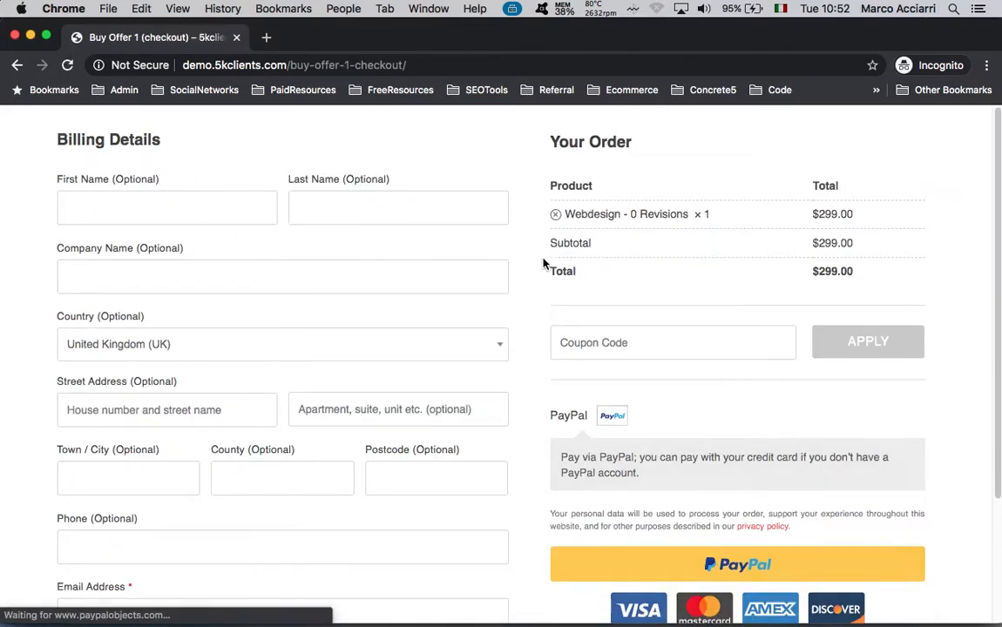
pyautogui.scroll(-2, 600, 456)
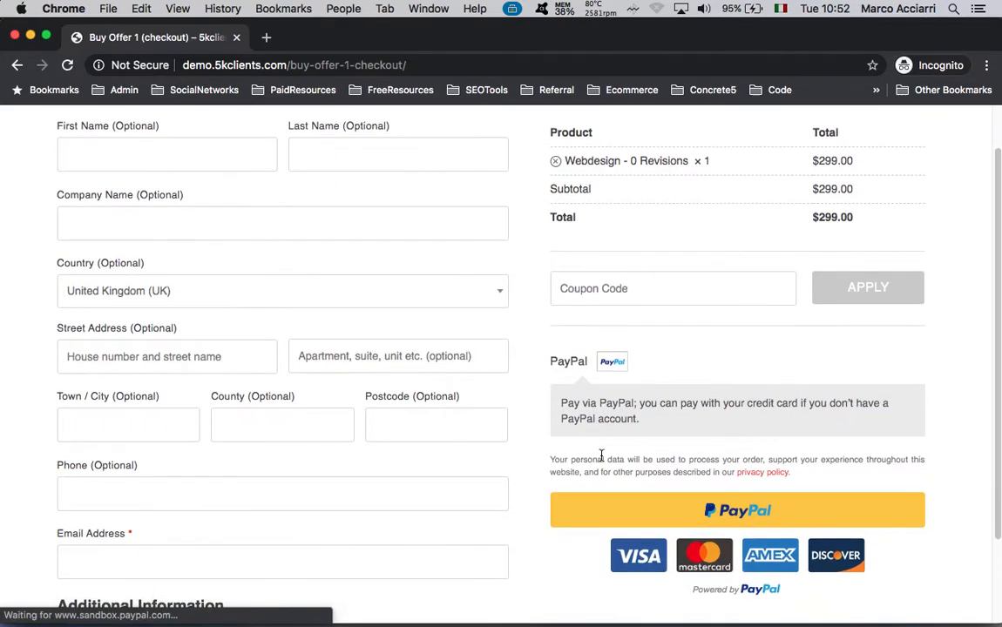
pyautogui.scroll(1, 257, 410)
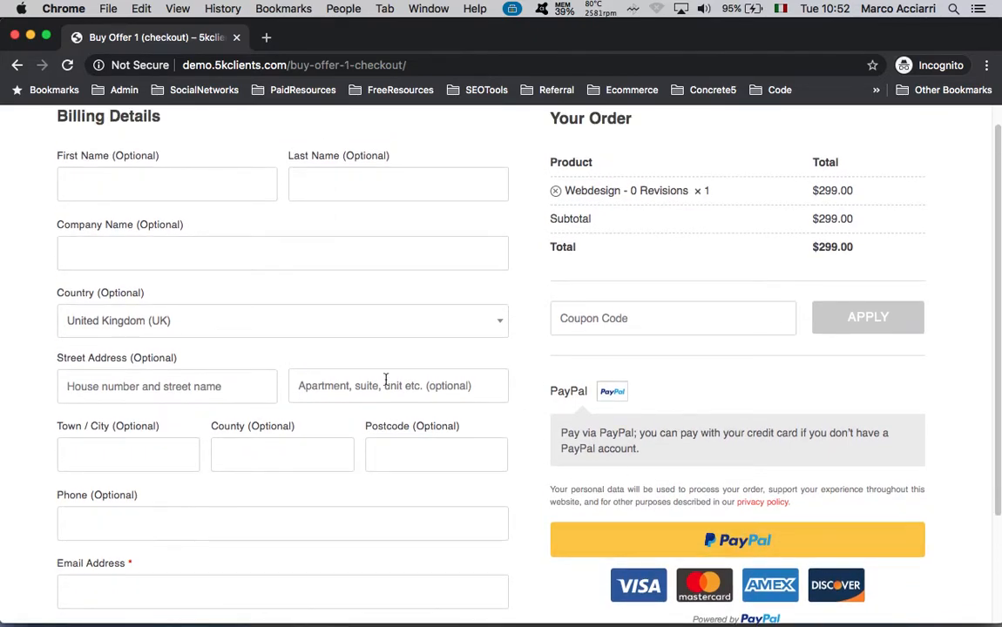
pyautogui.scroll(1, 384, 380)
pyautogui.scroll(-3, 627, 418)
pyautogui.scroll(3, 607, 431)
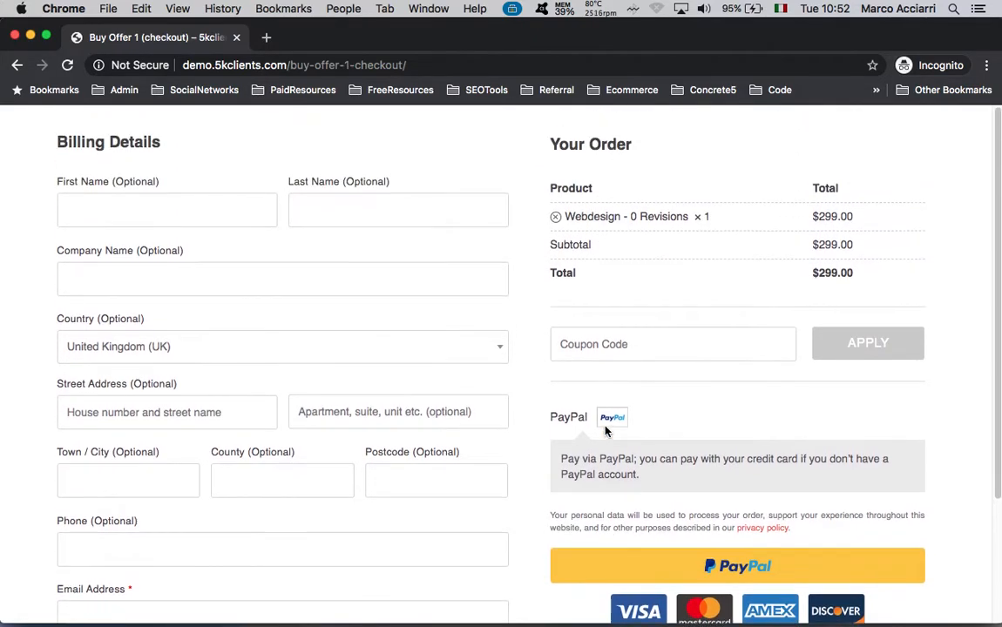
pyautogui.hotkey('ctrl', 'Up')
pyautogui.click(643, 413)
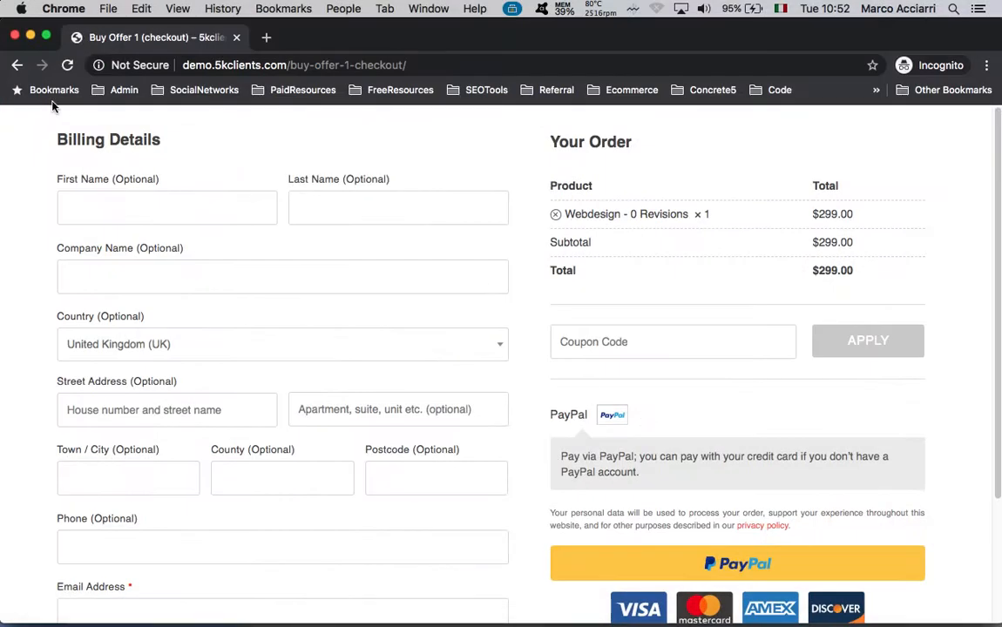
# Go back to the pricing page and scroll through its four ordering steps and plans
pyautogui.click(16, 65)
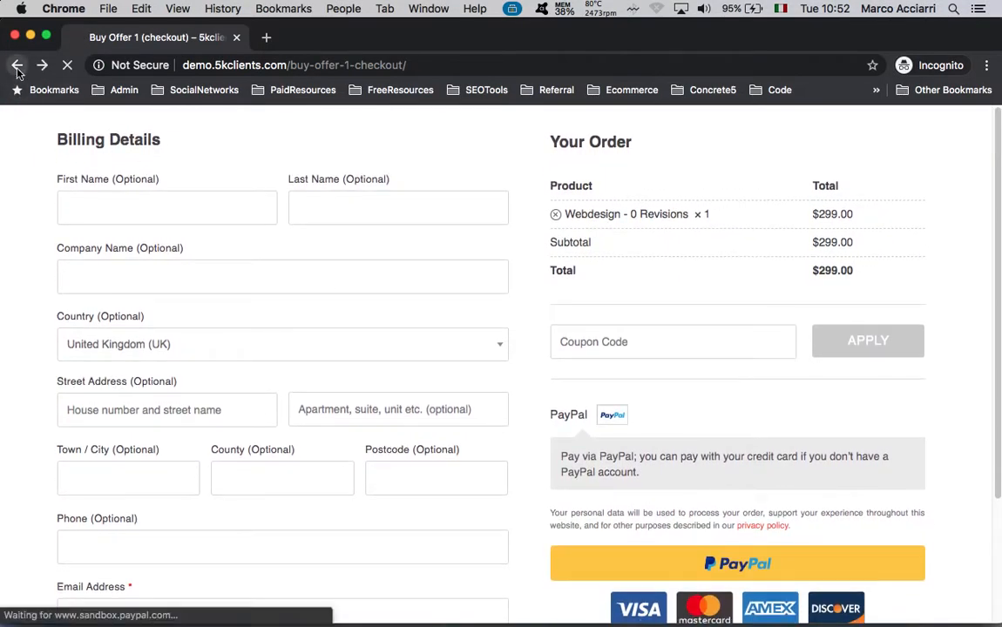
pyautogui.scroll(4, 485, 344)
pyautogui.scroll(-6, 485, 345)
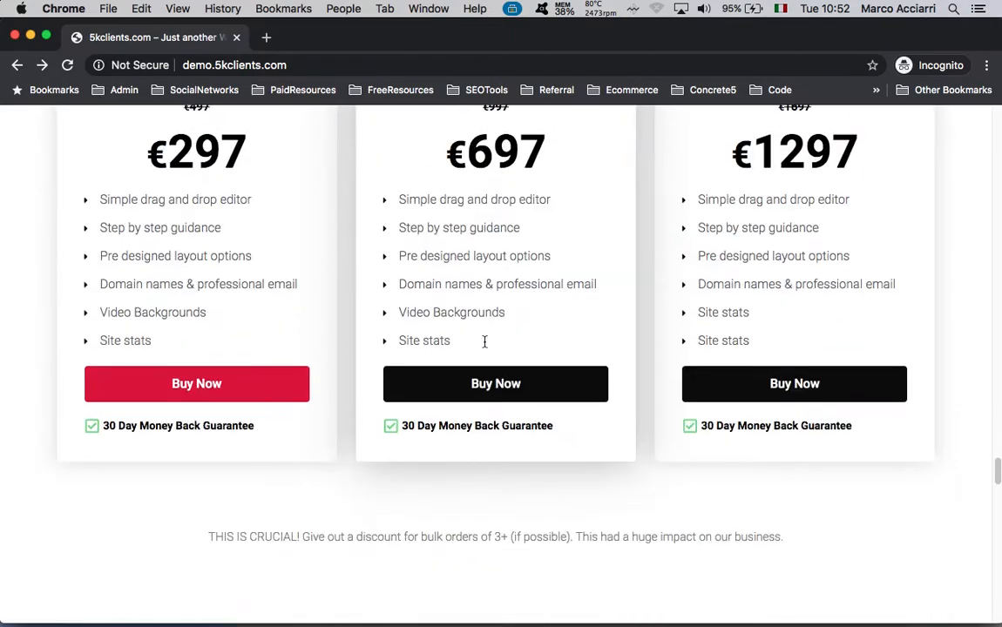
pyautogui.scroll(-2, 194, 488)
pyautogui.scroll(3, 197, 488)
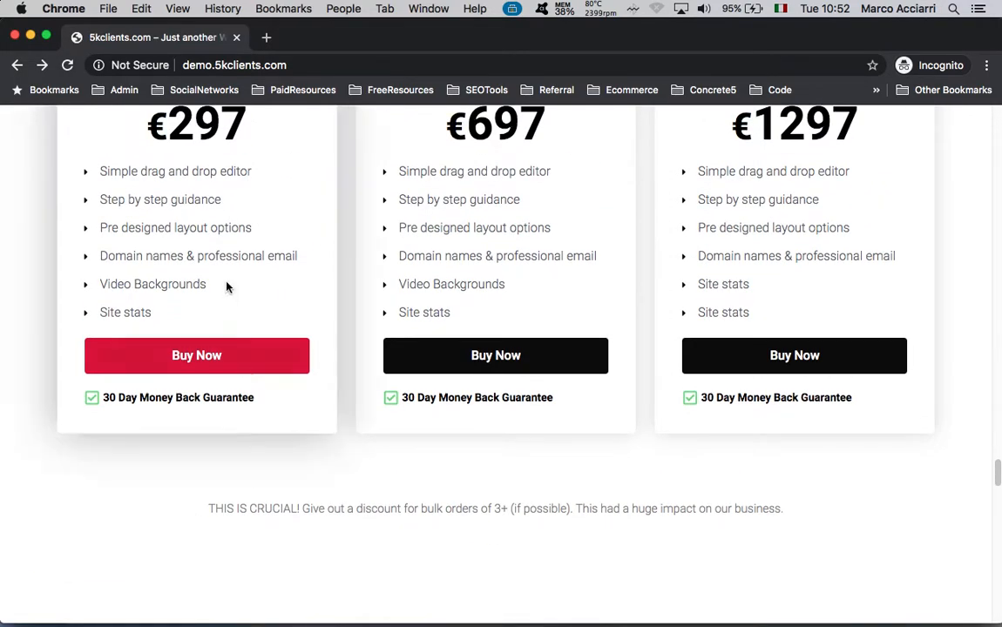
pyautogui.scroll(3, 271, 327)
pyautogui.scroll(10, 554, 323)
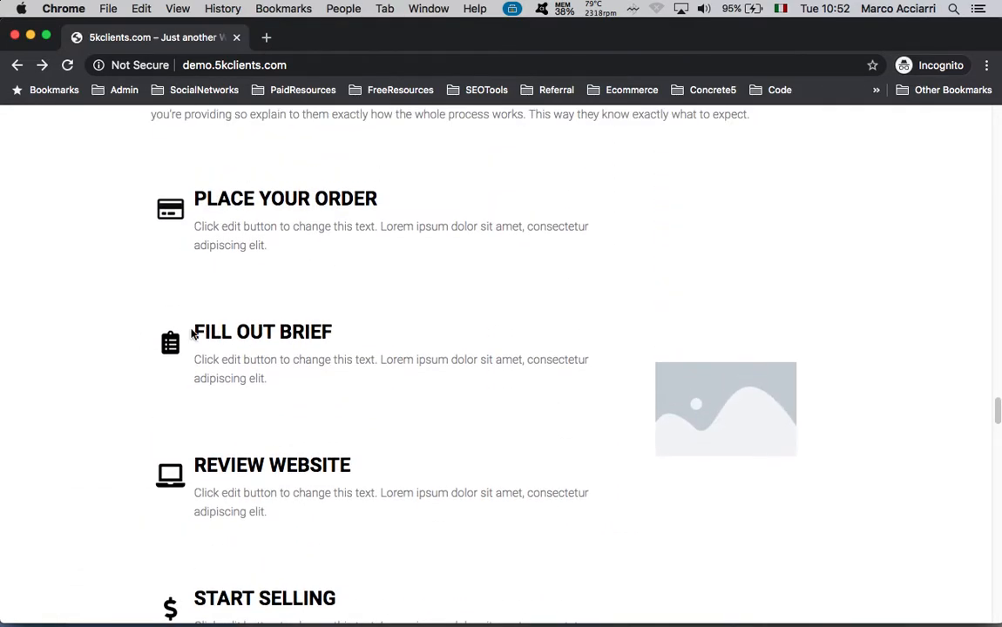
pyautogui.scroll(-10, 365, 447)
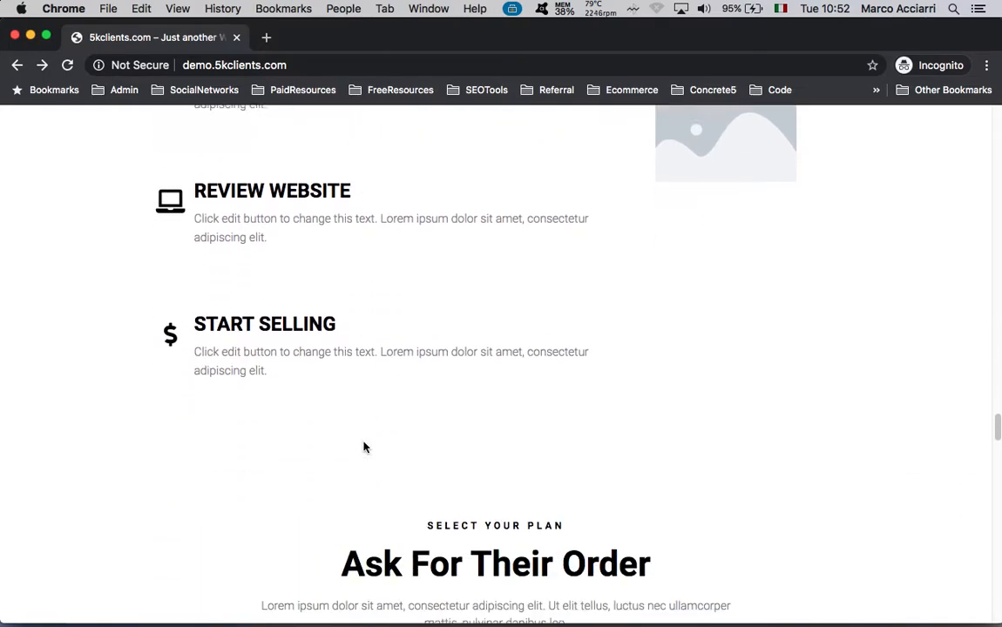
pyautogui.scroll(8, 519, 430)
pyautogui.scroll(6, 520, 430)
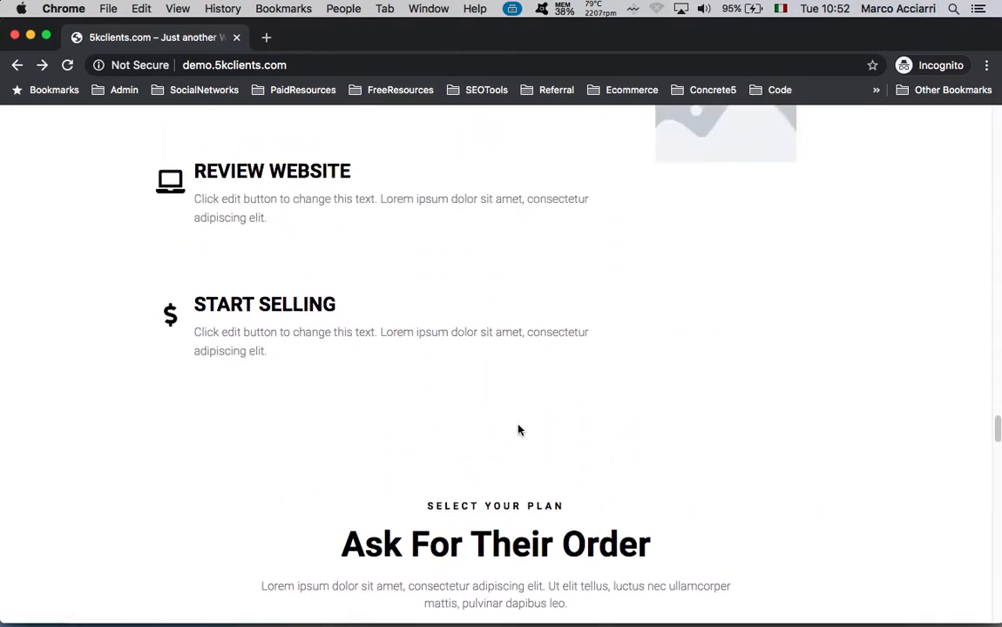
pyautogui.scroll(-3, 520, 430)
pyautogui.scroll(-6, 519, 430)
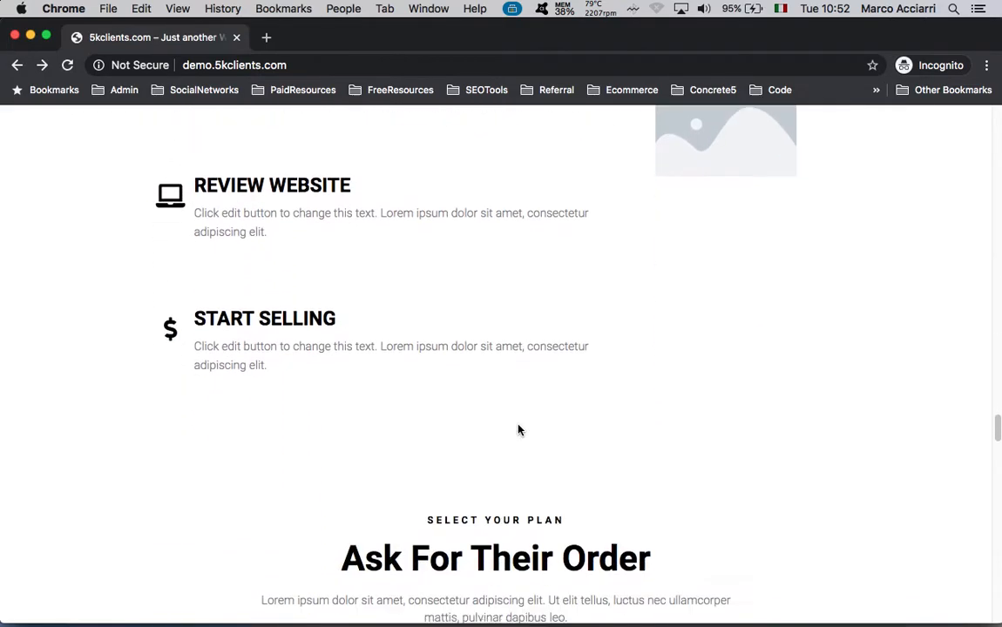
pyautogui.scroll(-2, 518, 429)
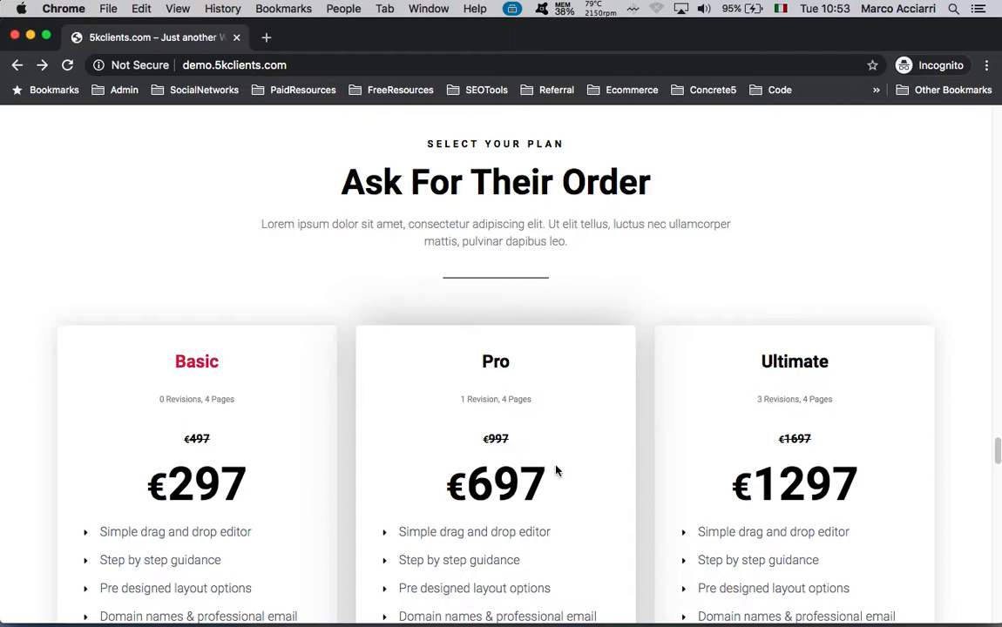
pyautogui.hotkey('ctrl', 'Up')
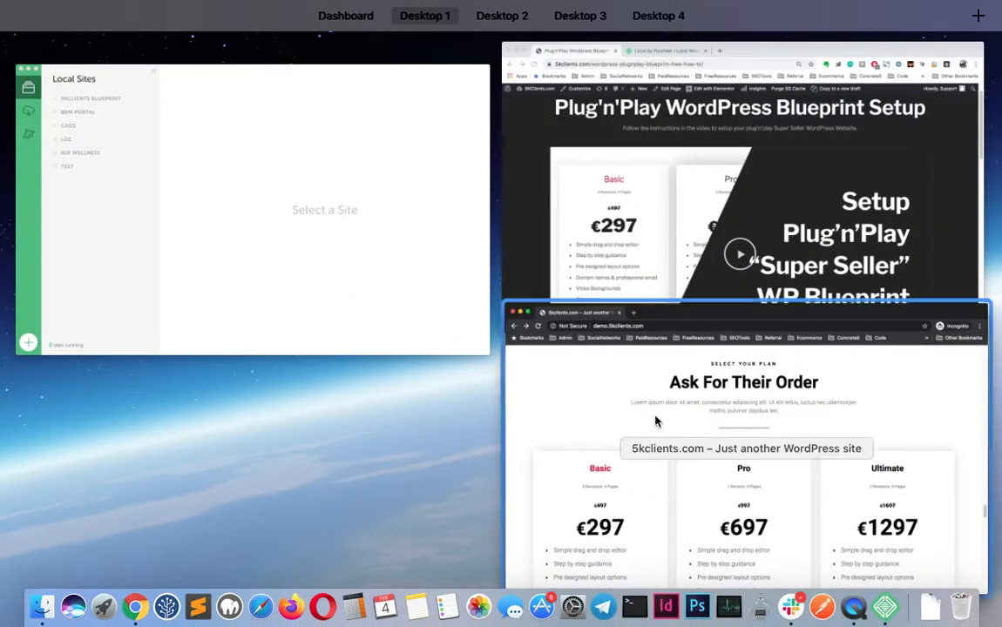
# In Local, import 5kclientscom-020320-backup.zip from the Desktop via File > Import Site
pyautogui.click(295, 145)
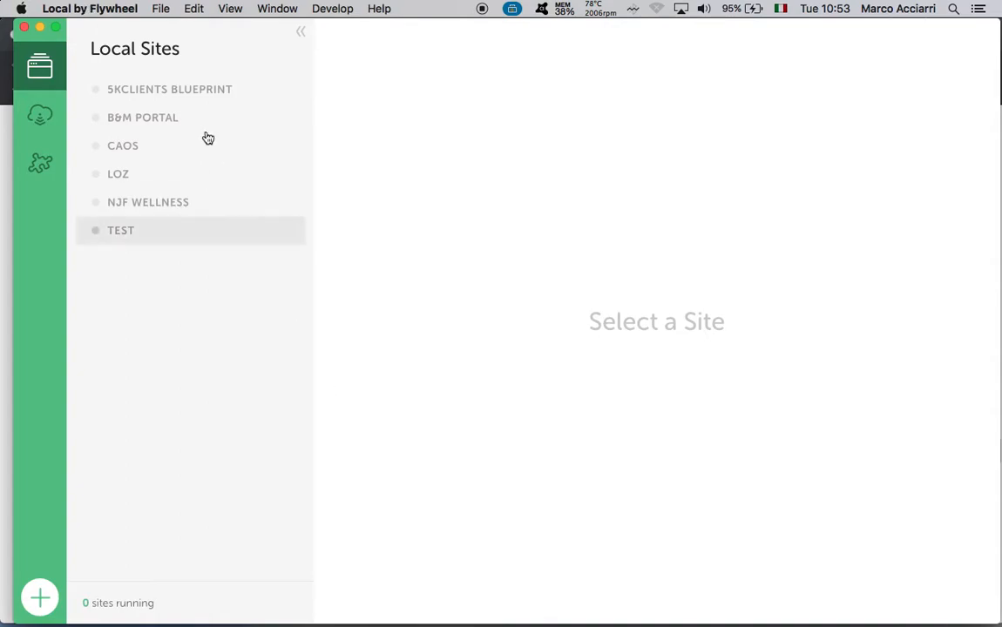
pyautogui.click(160, 11)
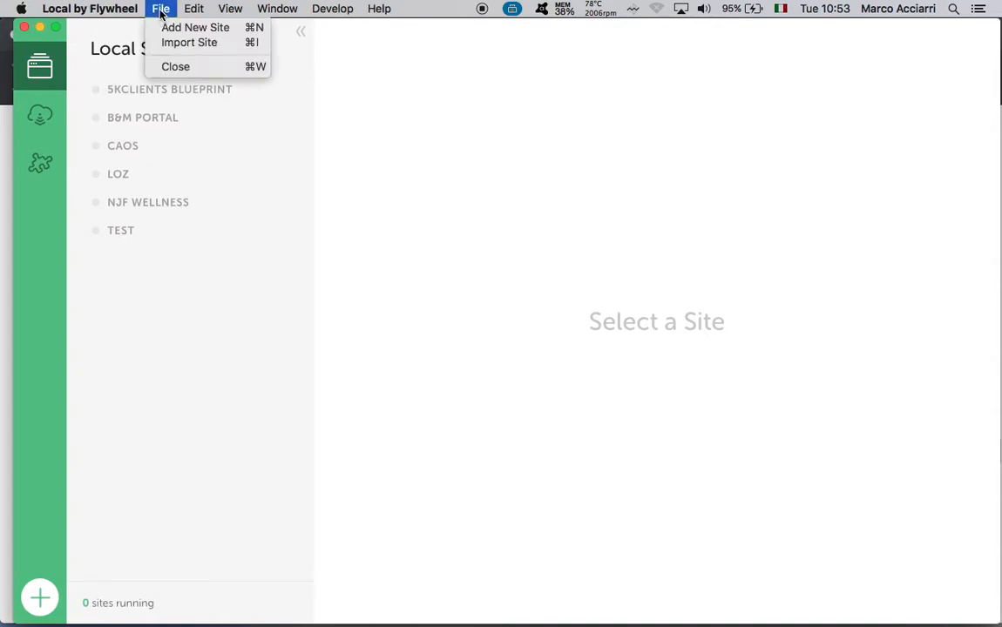
pyautogui.click(195, 42)
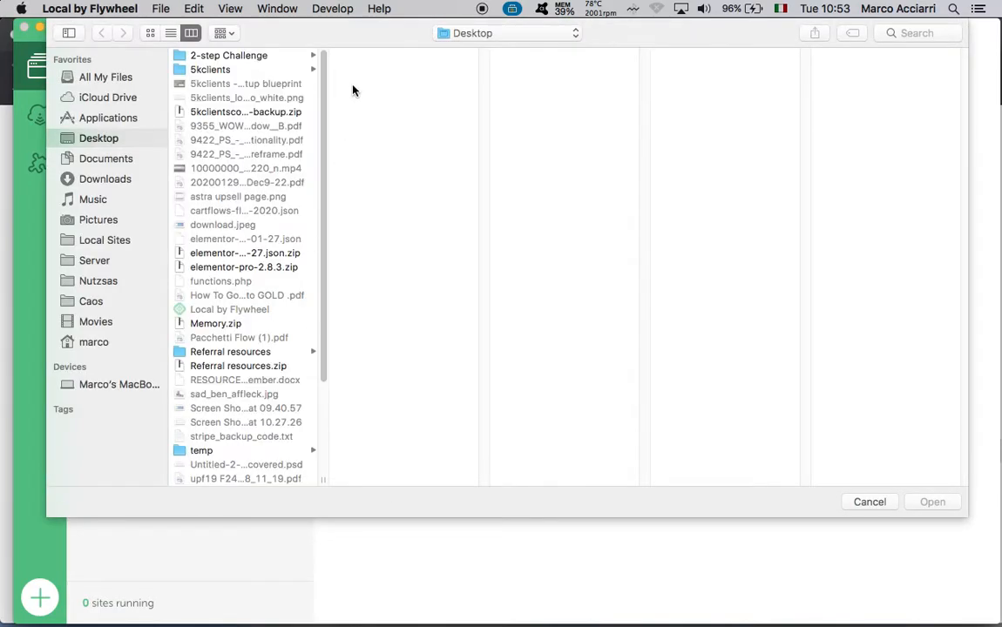
pyautogui.click(259, 113)
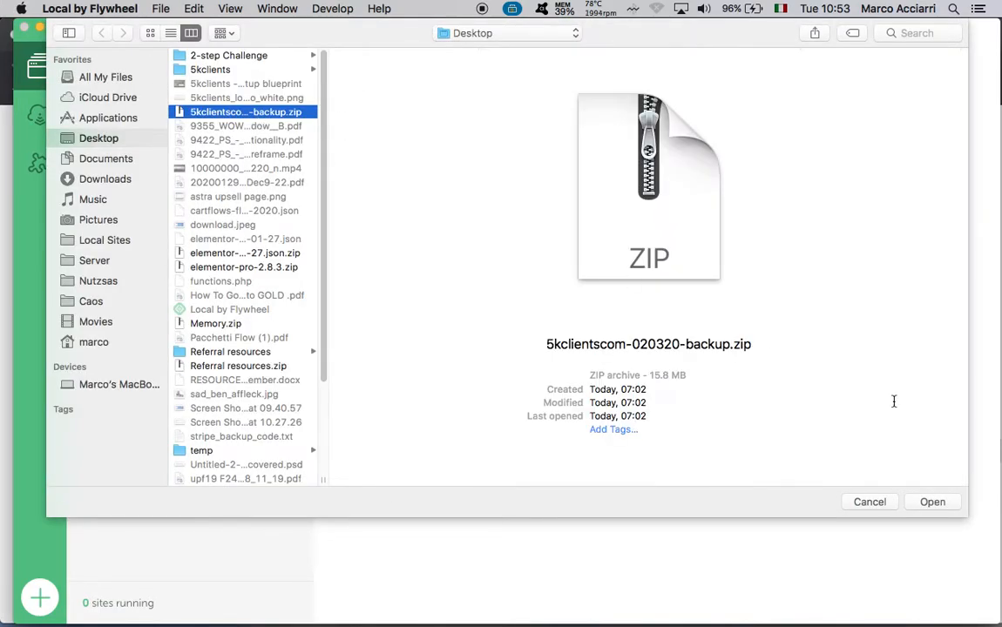
pyautogui.click(918, 509)
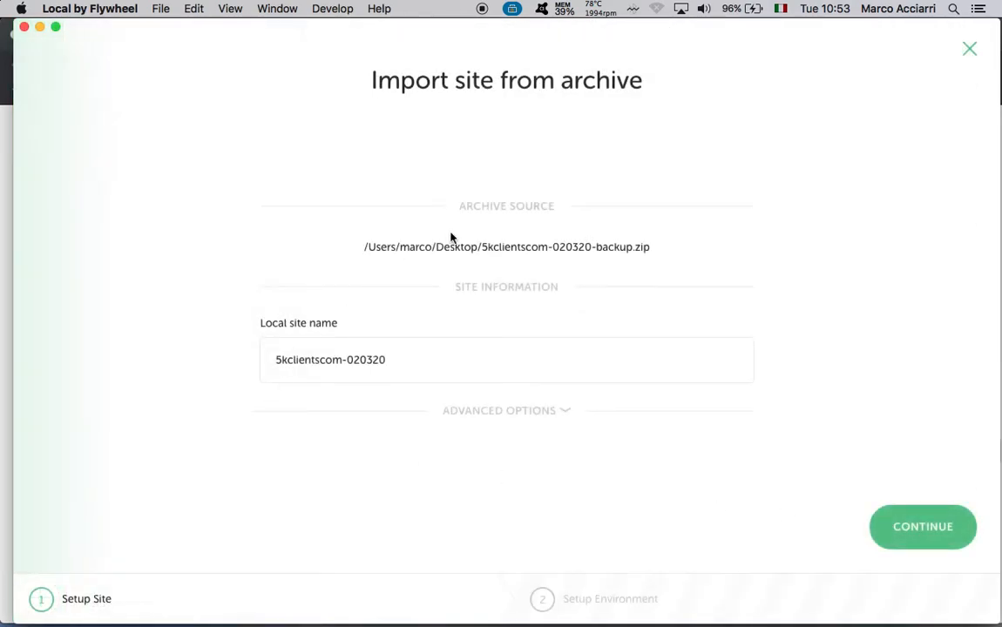
# Rename the imported site to 'Test 3' and reveal domain test-3.local and path ~/Local Sites/test-3
pyautogui.tripleClick(443, 369)
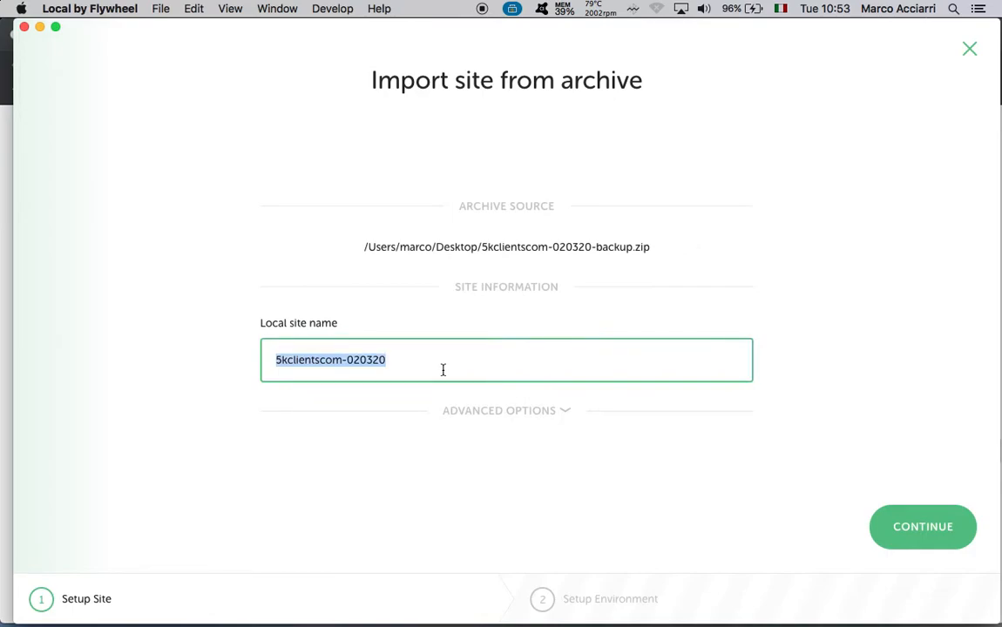
pyautogui.write('SEO Domination')
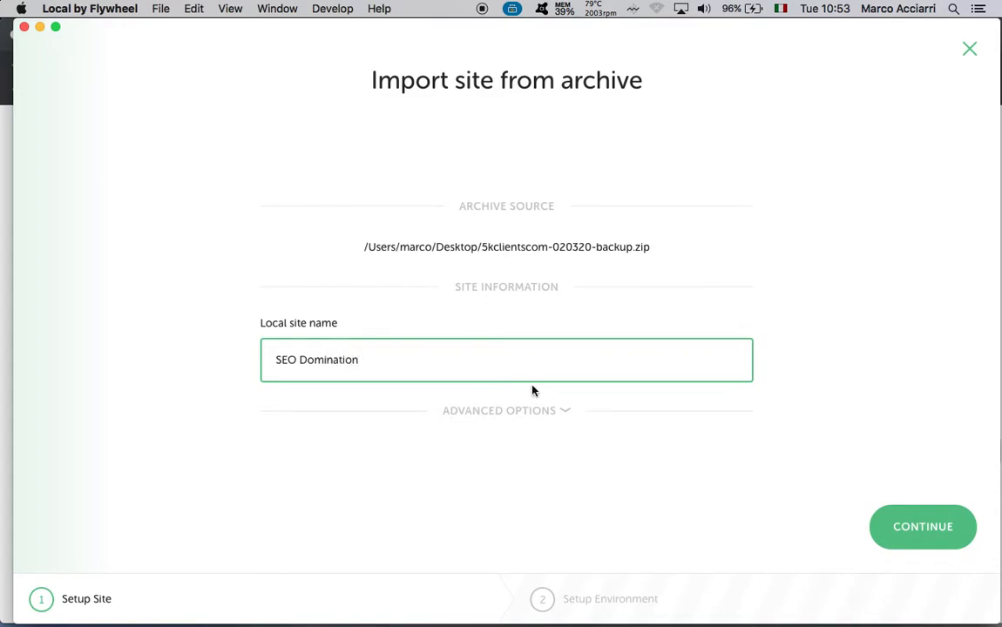
pyautogui.tripleClick(515, 365)
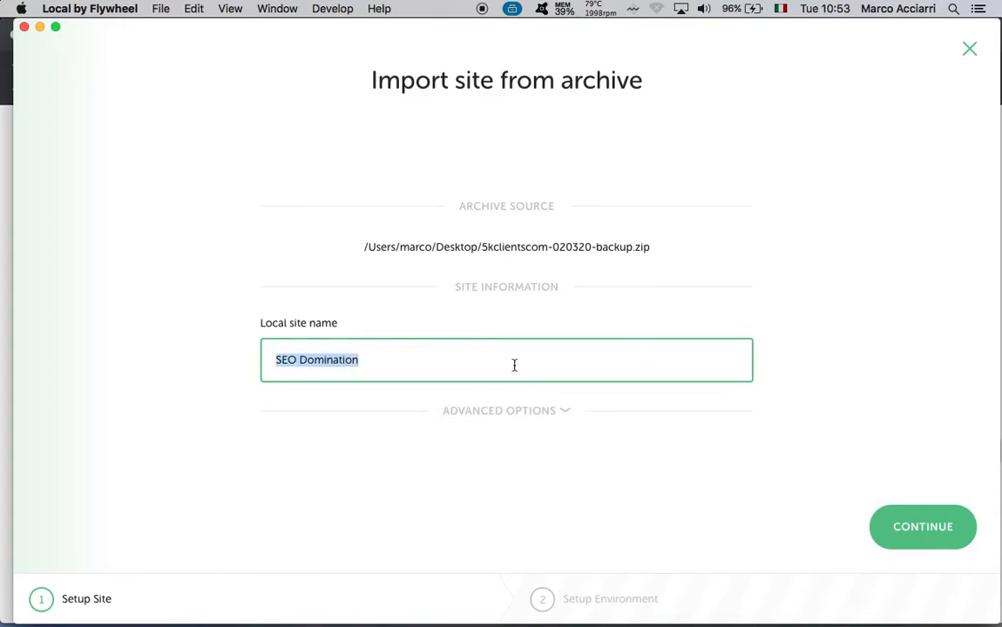
pyautogui.doubleClick(514, 365)
pyautogui.click(324, 360)
pyautogui.moveTo(373, 360)
pyautogui.mouseDown()
pyautogui.moveTo(281, 362)
pyautogui.moveTo(383, 362)
pyautogui.mouseUp()
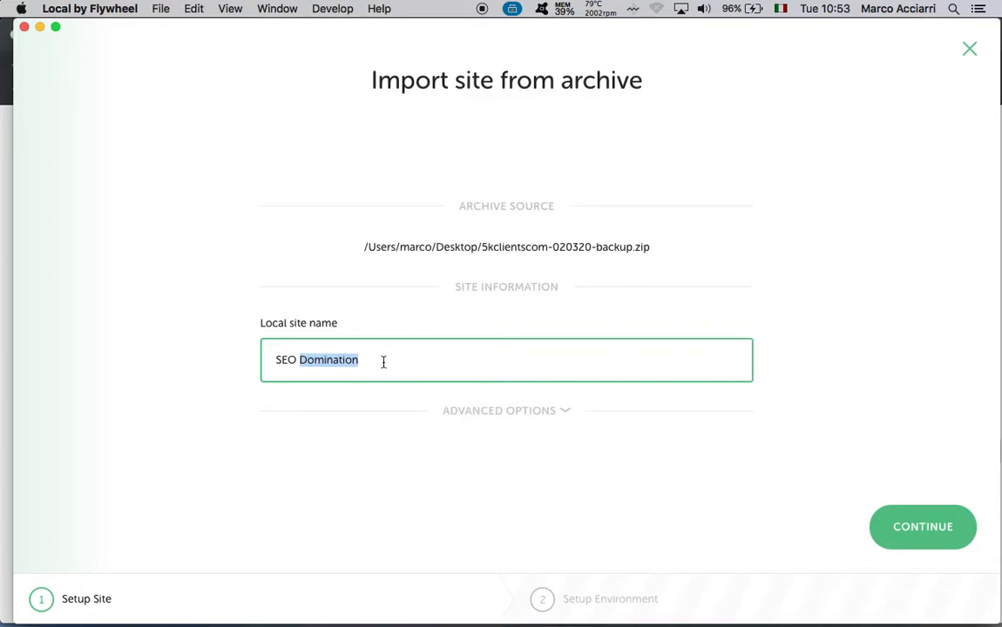
pyautogui.doubleClick(279, 361)
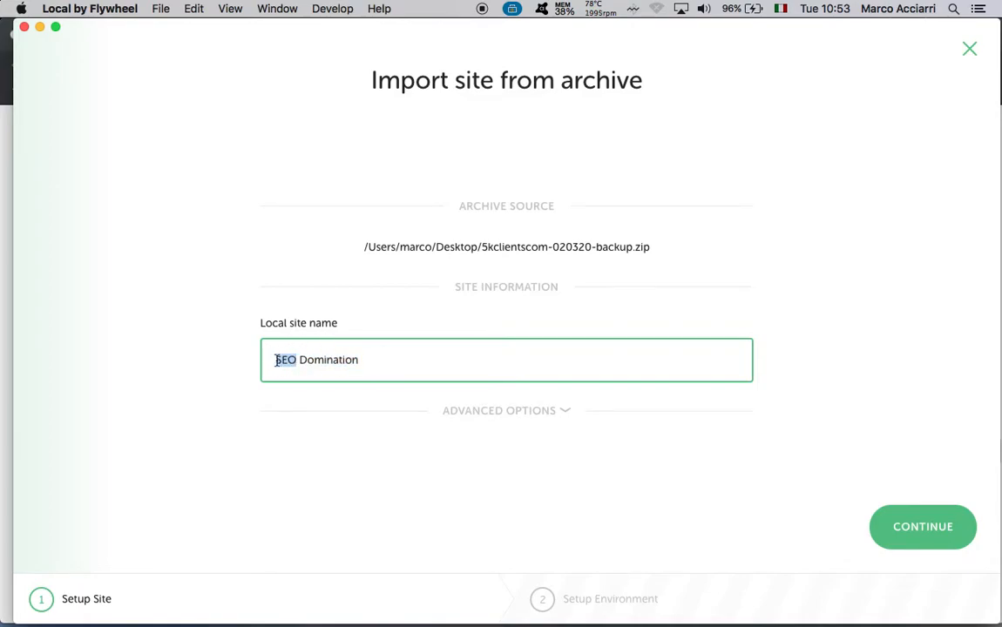
pyautogui.doubleClick(402, 371)
pyautogui.tripleClick(426, 366)
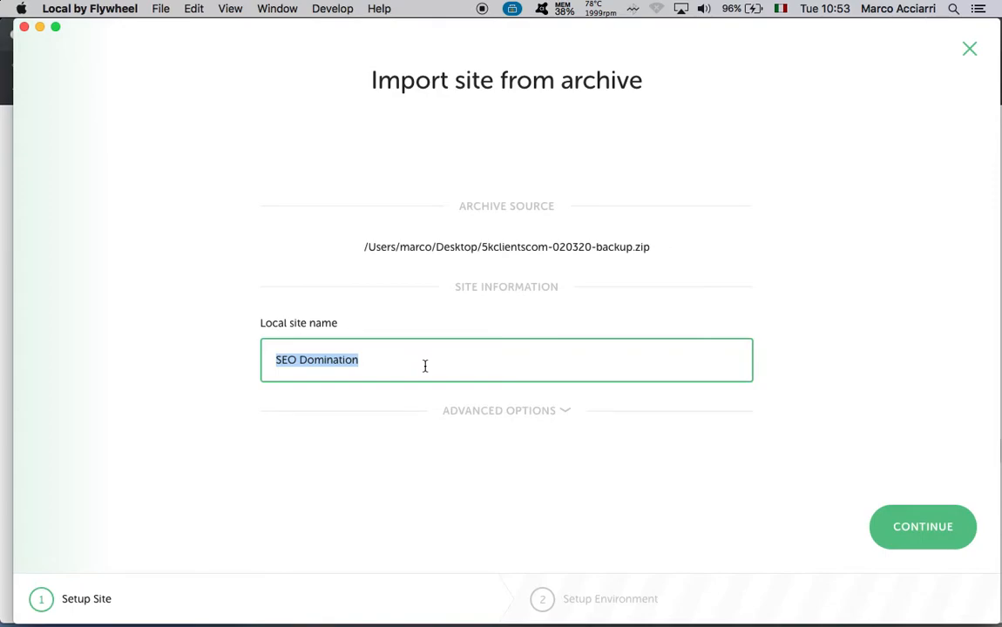
pyautogui.click(502, 359)
pyautogui.tripleClick(503, 359)
pyautogui.write('Test 3')
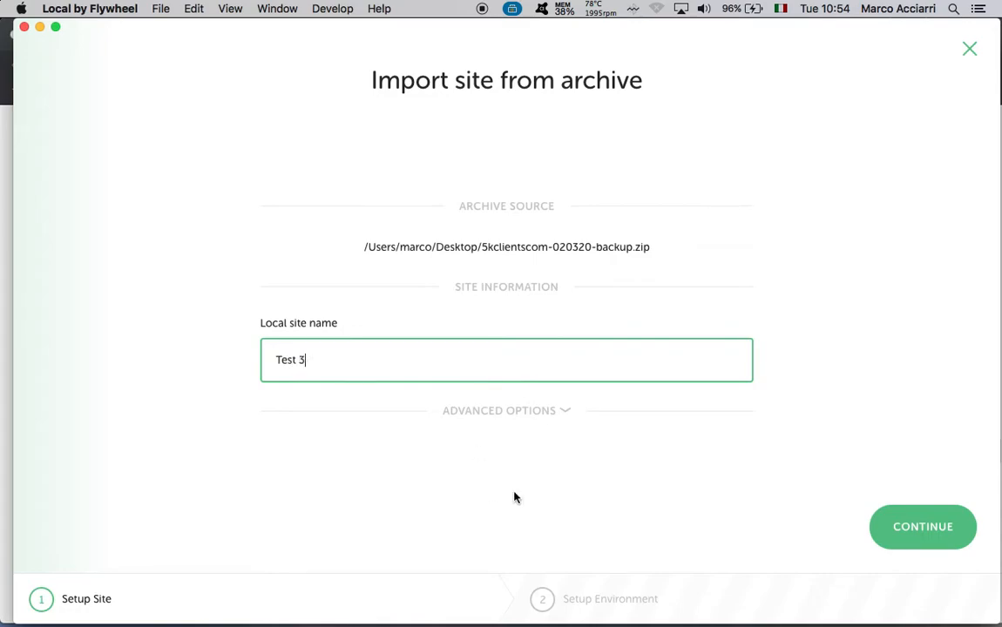
pyautogui.click(549, 410)
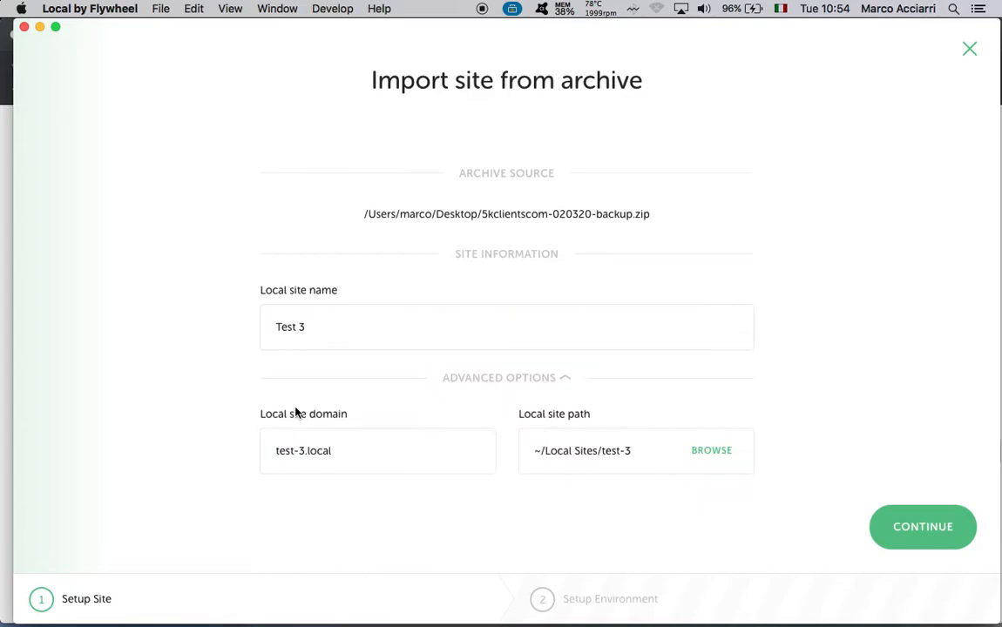
# Collapse Advanced Options and continue to the Preferred environment: PHP 7.2.9, nginx + Varnish, MySQL 5.7
pyautogui.click(312, 454)
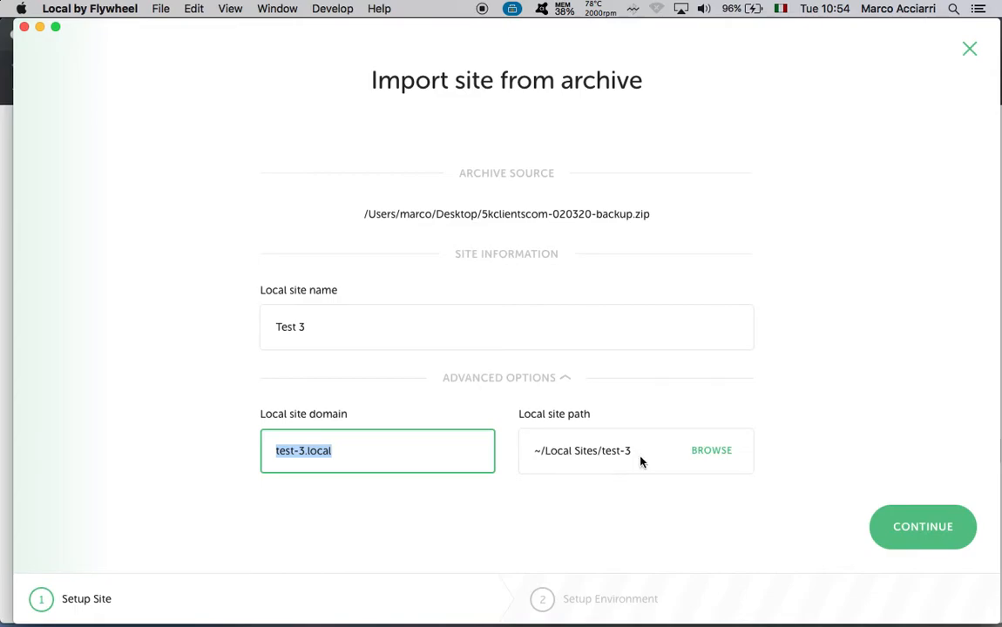
pyautogui.click(562, 443)
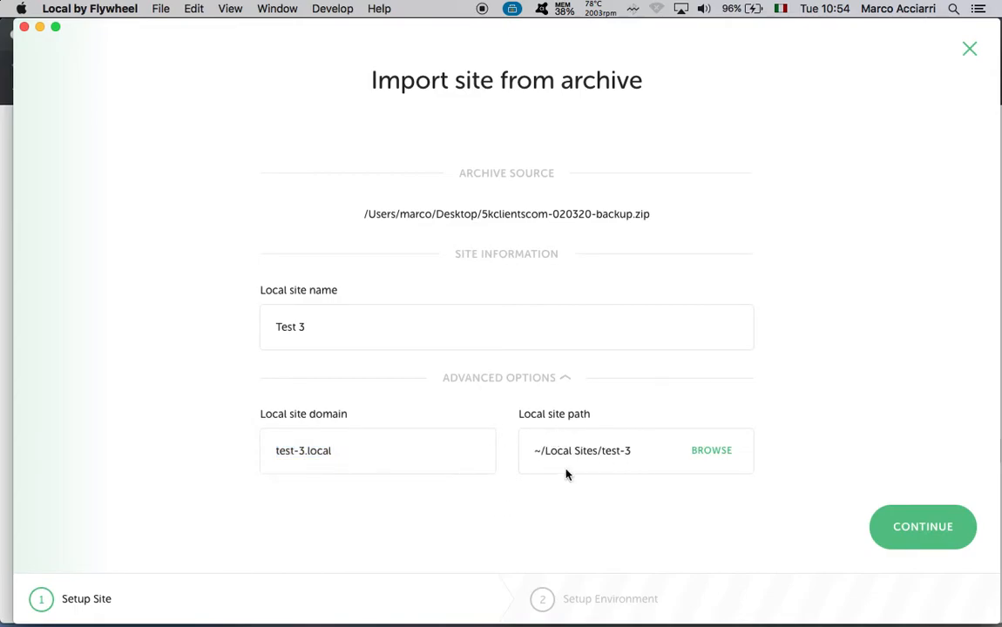
pyautogui.click(636, 473)
pyautogui.click(519, 381)
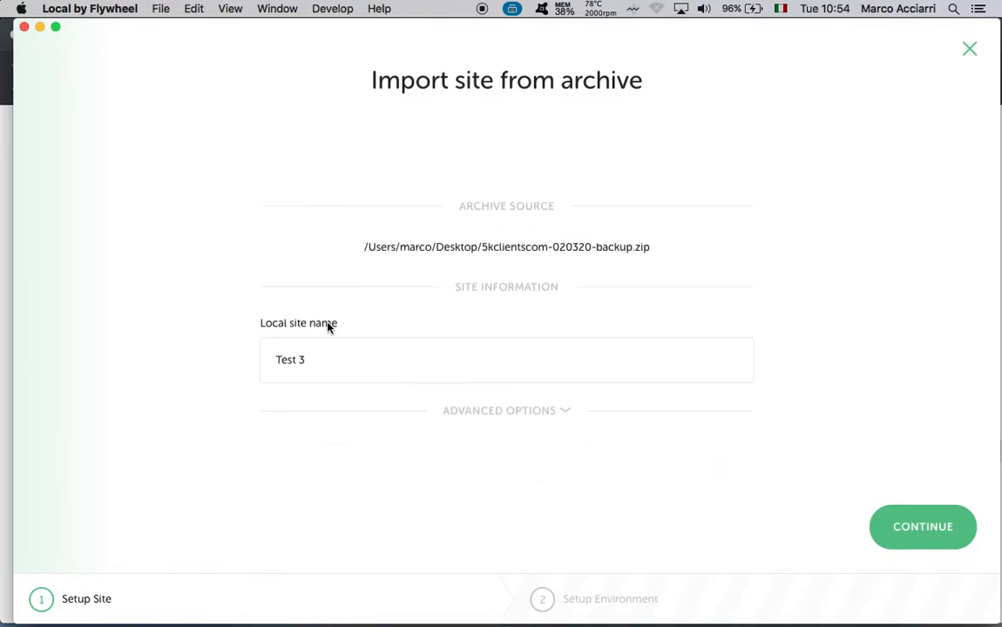
pyautogui.click(345, 356)
pyautogui.click(949, 515)
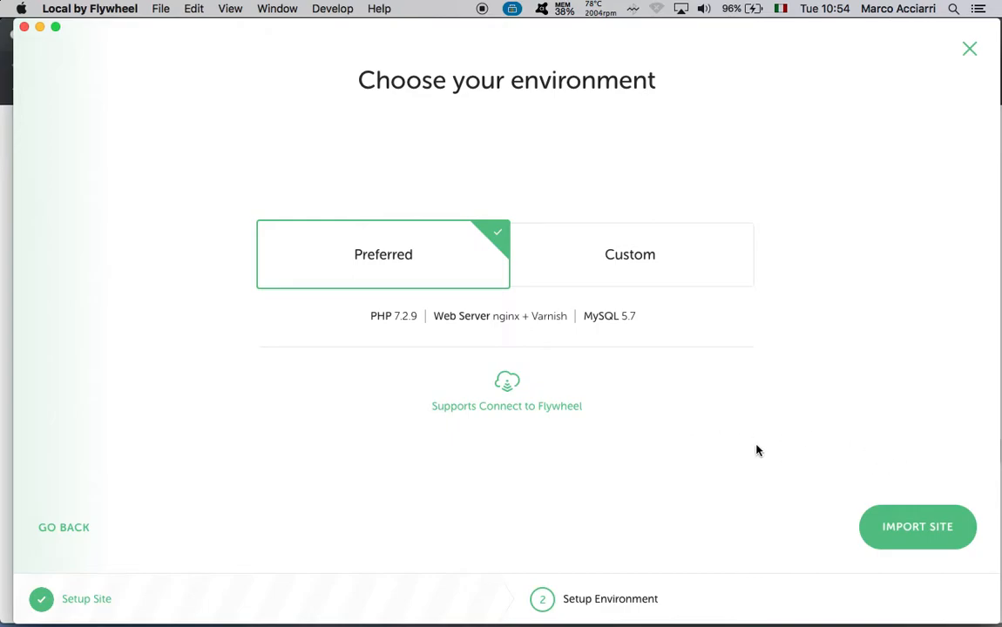
# Start importing Test 3 with the Preferred environment
pyautogui.click(912, 539)
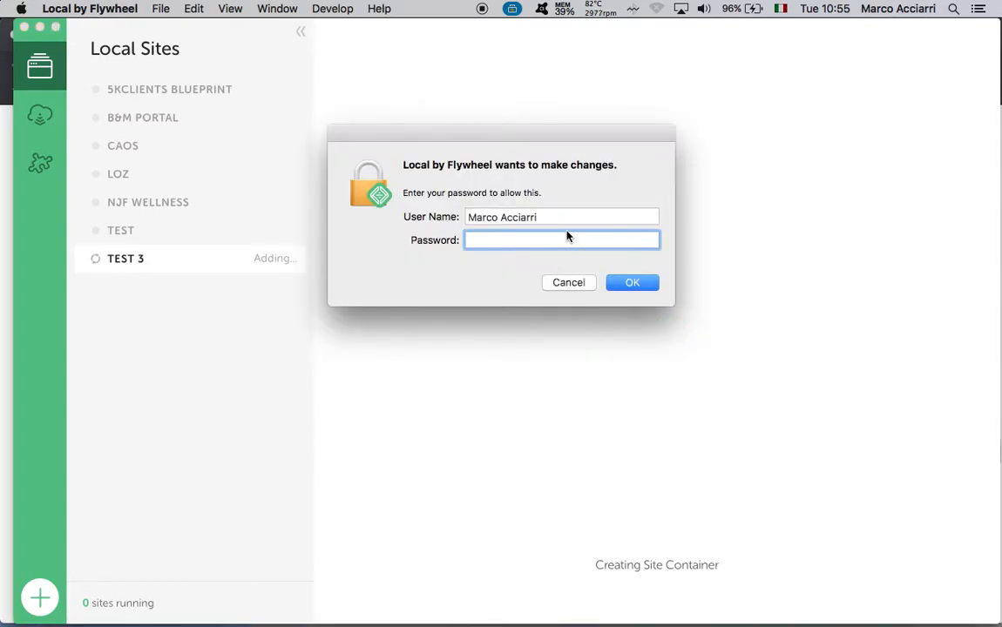
# Authorize the change with the system password, log out of the Flywheel account, and return to Local Sites
pyautogui.write('•••••••••')
pyautogui.press('Return')
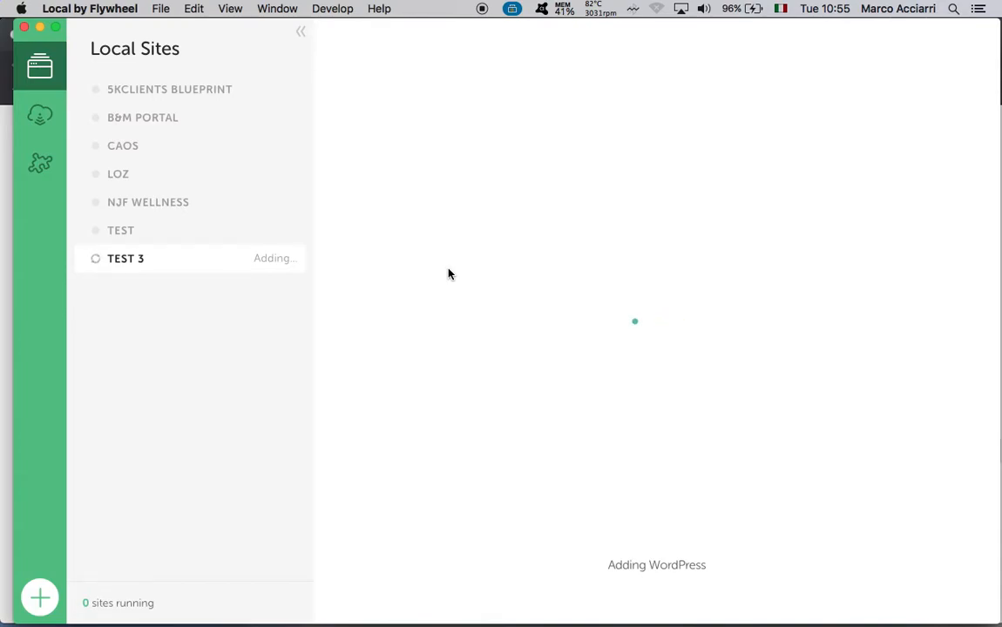
pyautogui.click(51, 127)
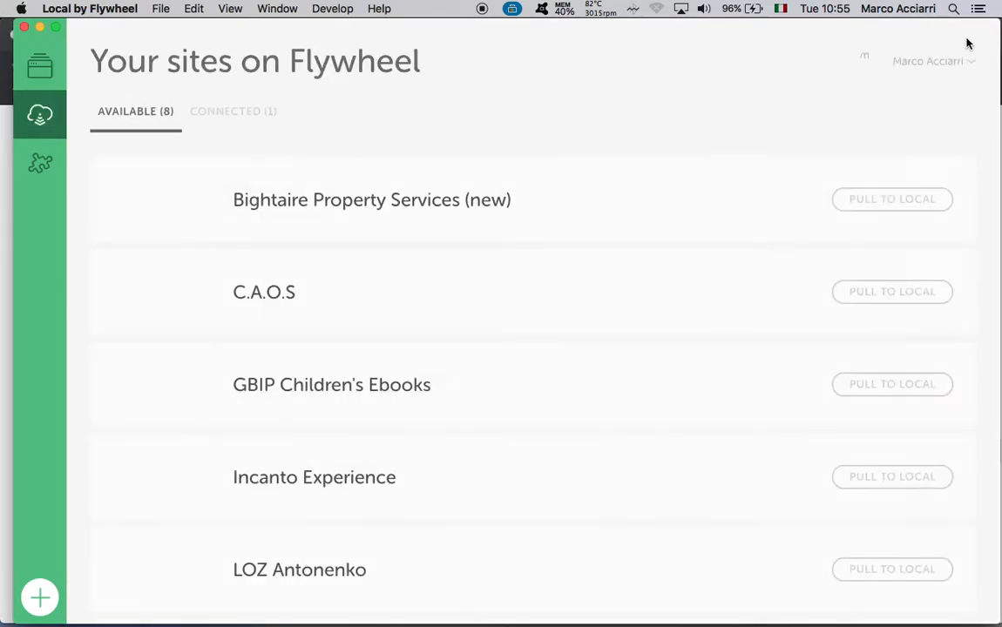
pyautogui.click(962, 62)
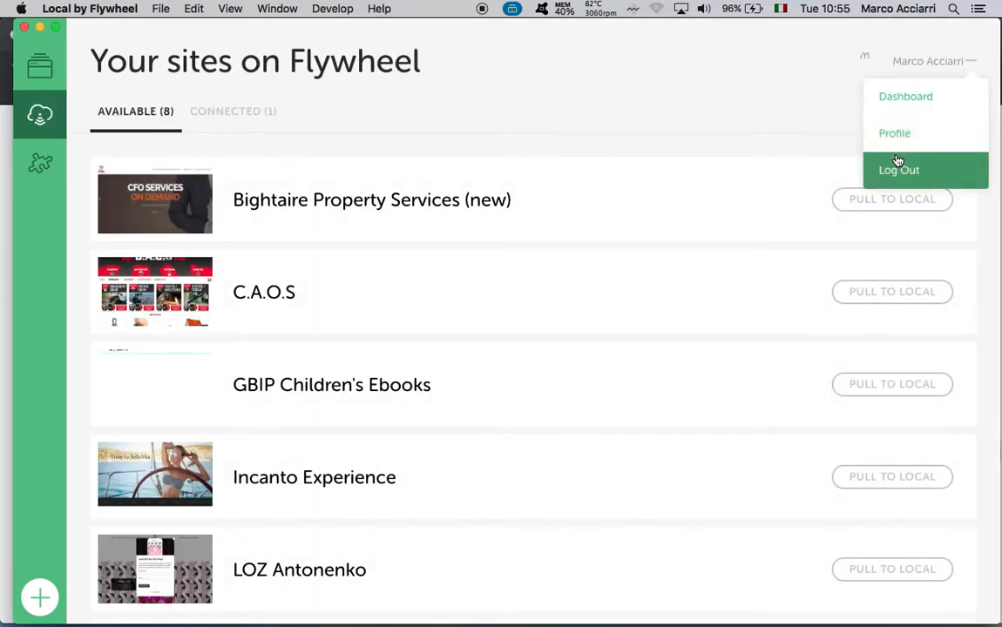
pyautogui.click(898, 168)
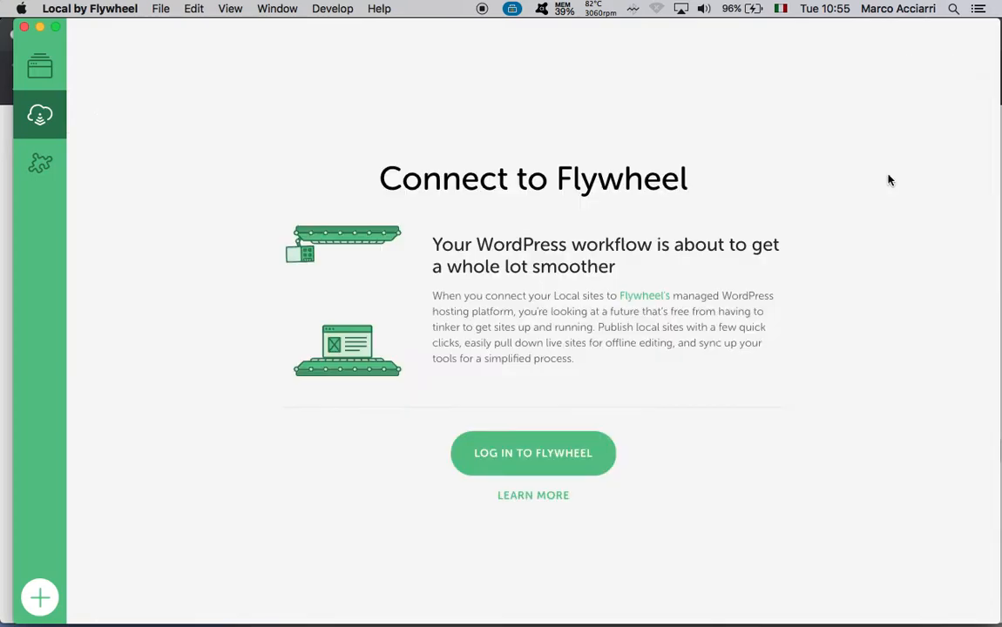
pyautogui.click(51, 78)
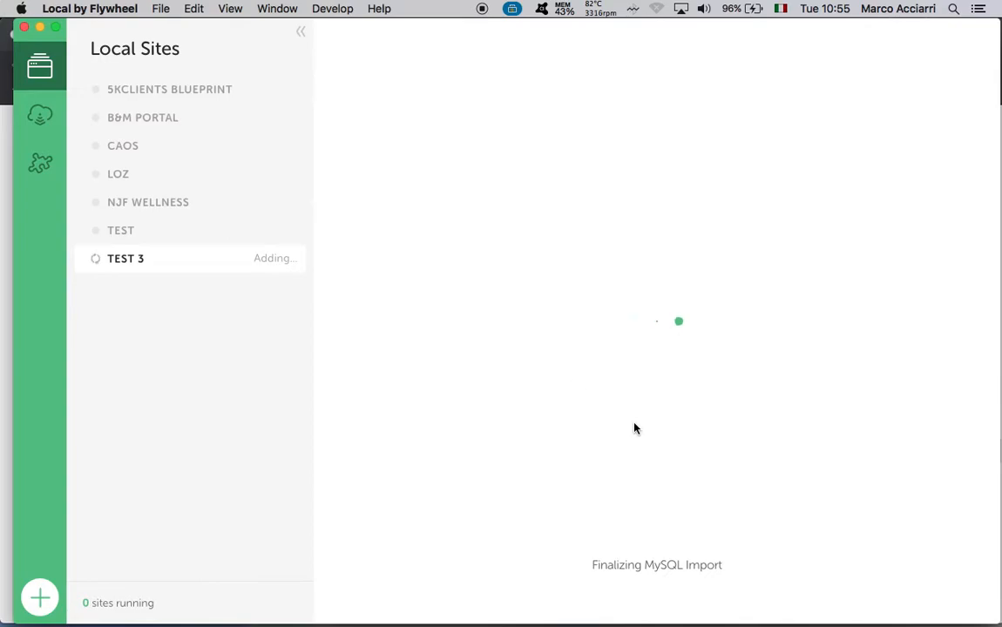
pyautogui.hotkey('ctrl', 'Up')
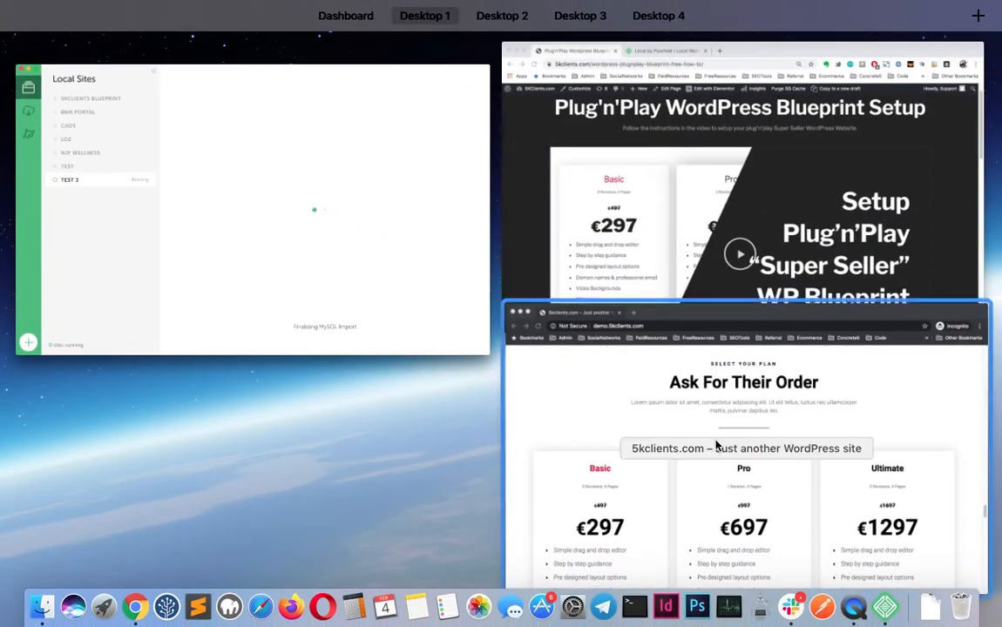
# Glance at the demo site in Chrome, then return to Local while Test 3 finishes importing
pyautogui.click(644, 392)
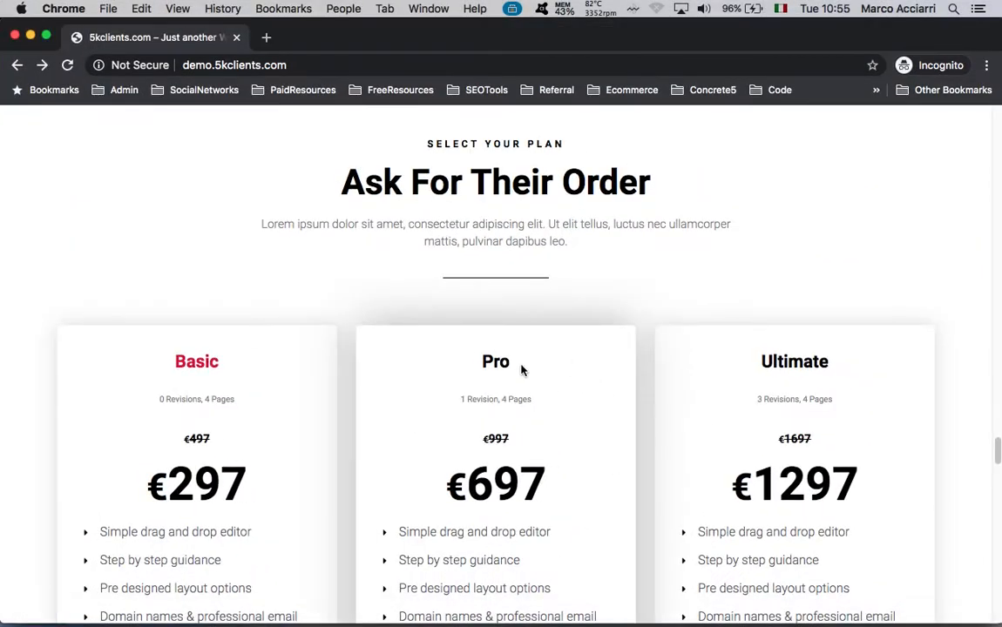
pyautogui.hotkey('ctrl', 'Up')
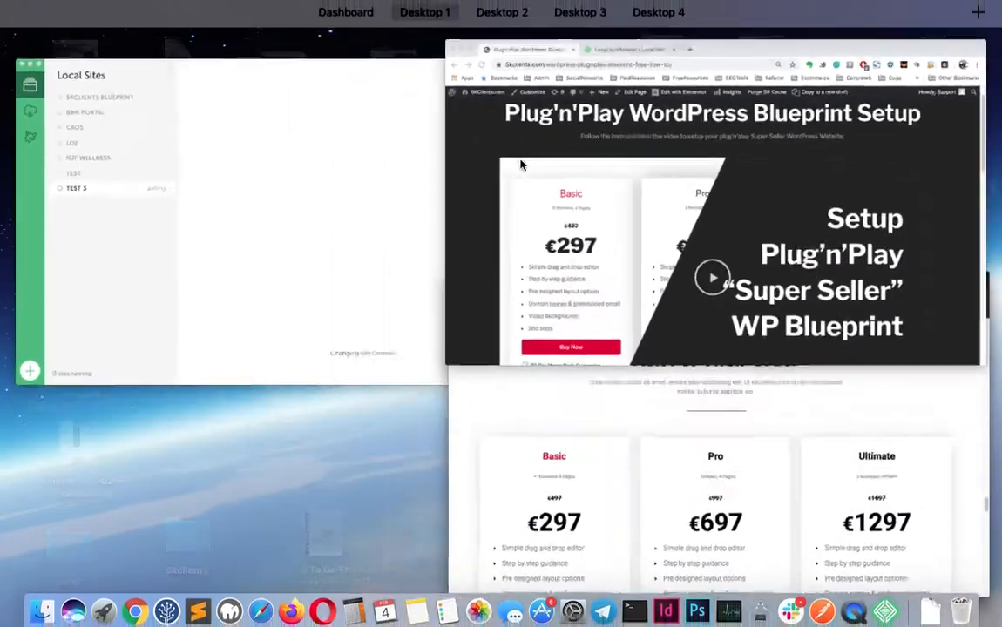
pyautogui.click(291, 225)
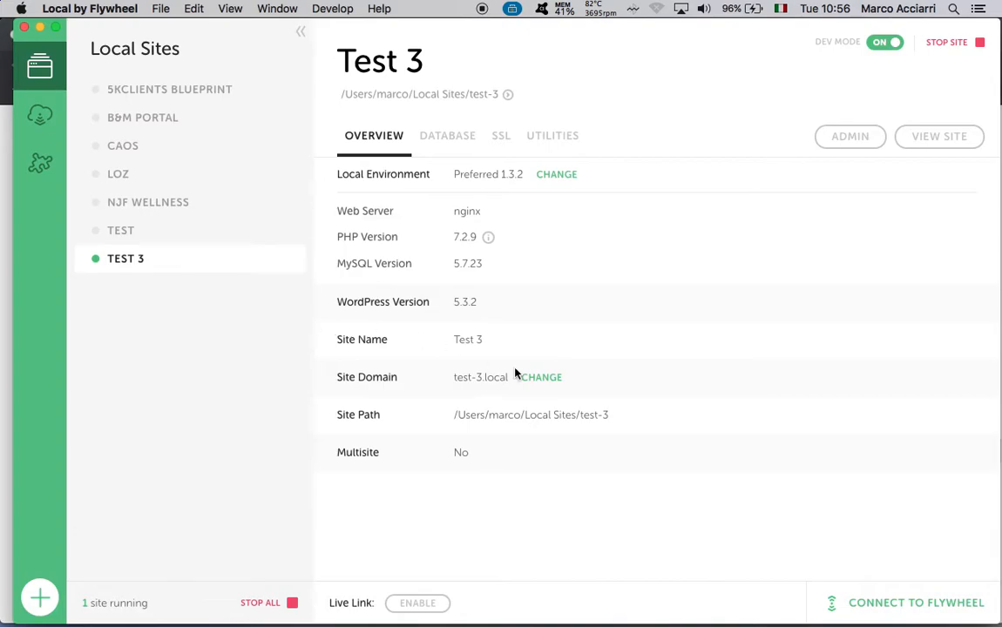
# Open the running Test 3 site at test-3.local in Chrome and select its address
pyautogui.click(941, 138)
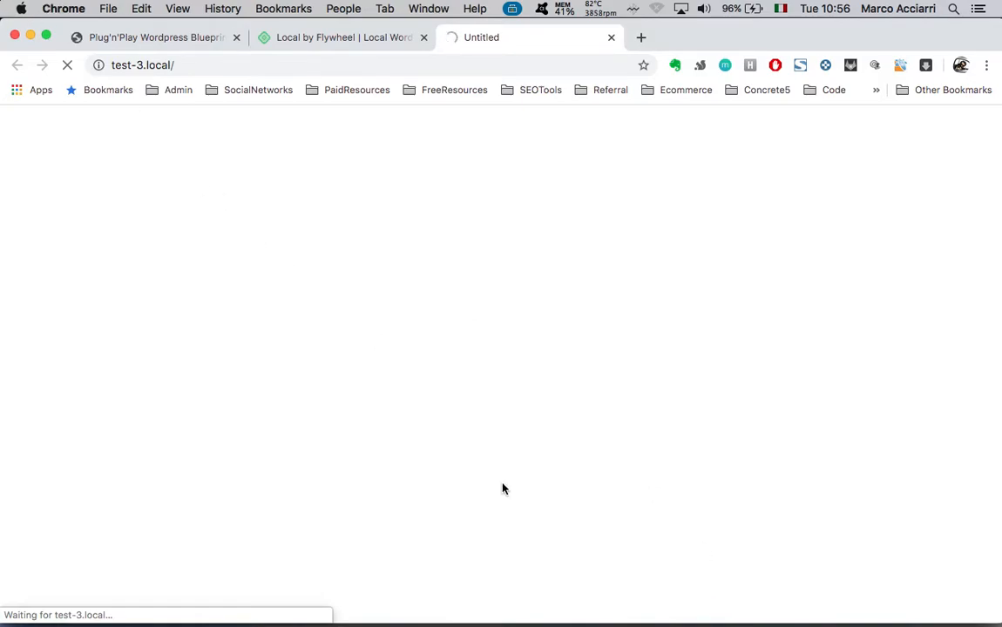
pyautogui.moveTo(174, 64); pyautogui.dragTo(106, 65)
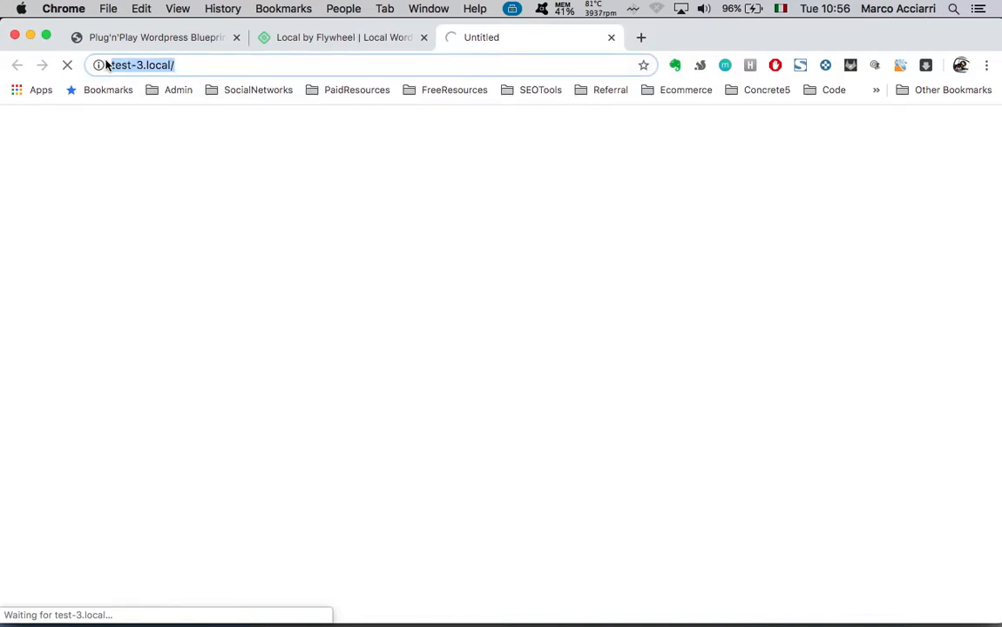
pyautogui.click(209, 67)
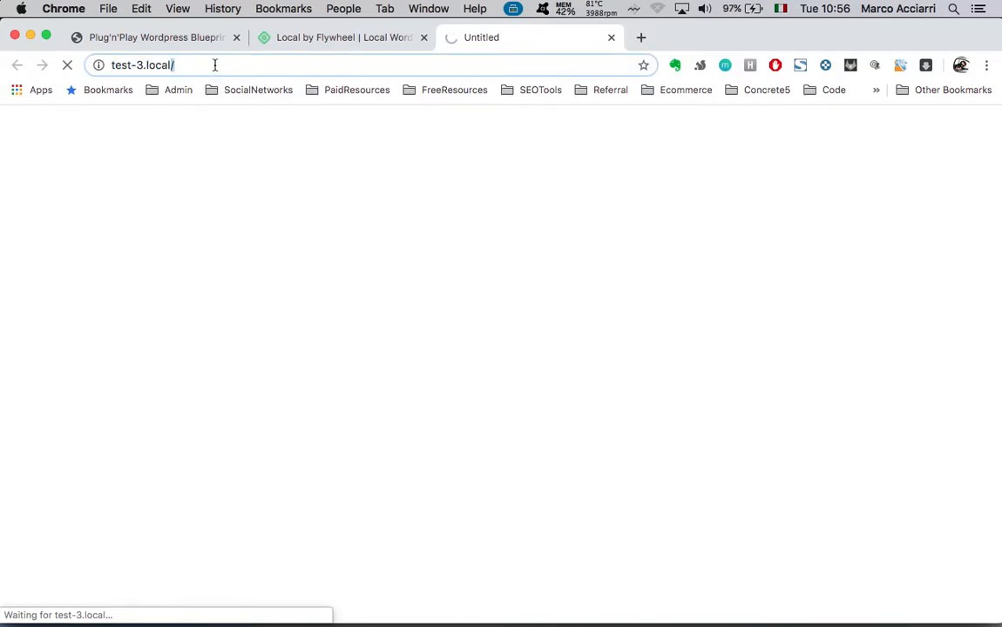
pyautogui.tripleClick(215, 65)
pyautogui.doubleClick(216, 66)
pyautogui.tripleClick(215, 65)
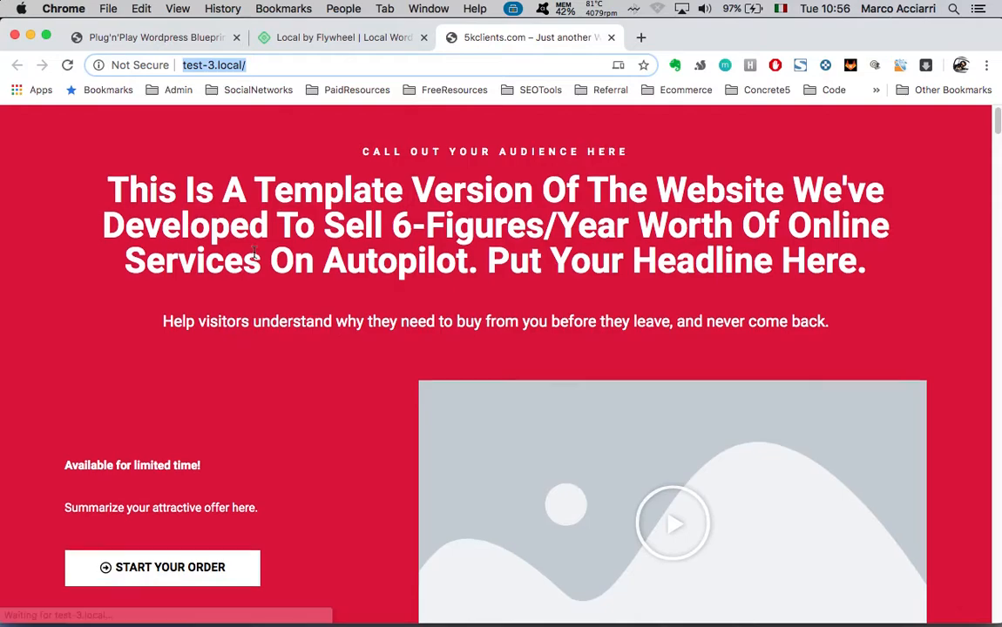
# Scroll through the imported 5kclients template homepage, then bring Local back to the front
pyautogui.scroll(-10, 255, 258)
pyautogui.scroll(-15, 254, 258)
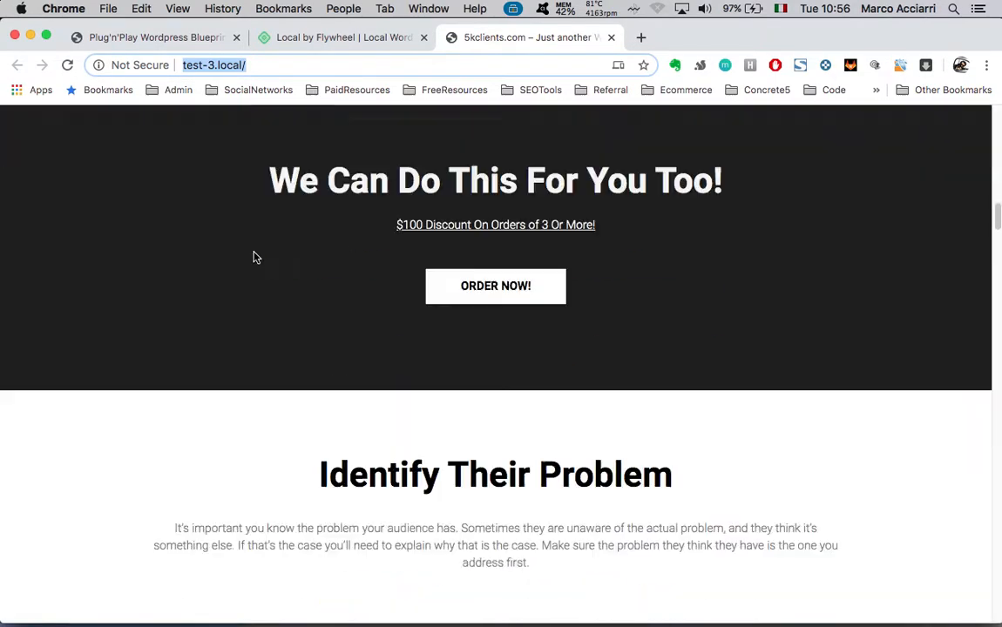
pyautogui.scroll(-15, 255, 258)
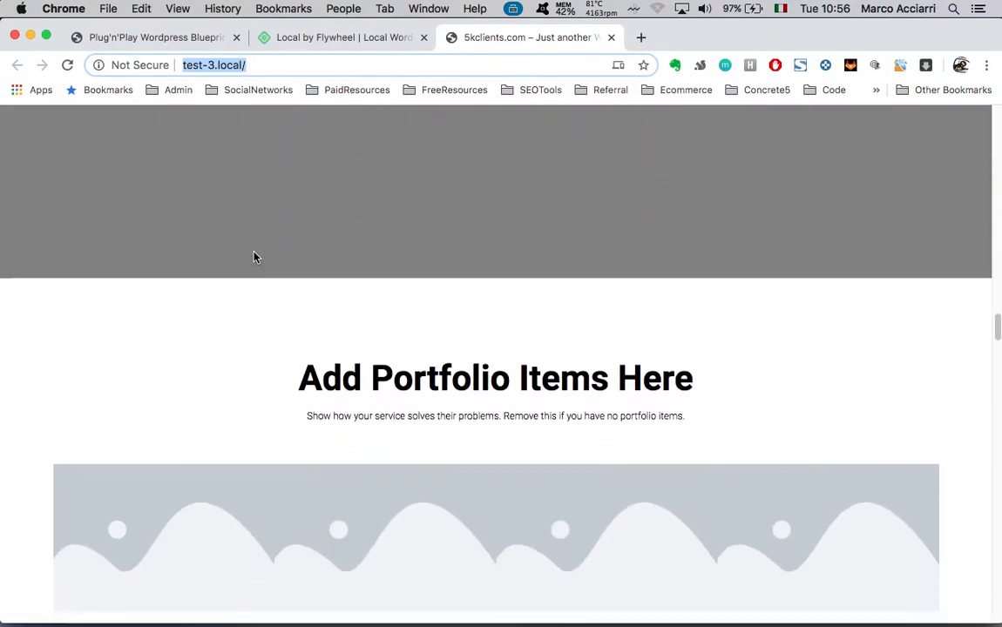
pyautogui.scroll(20, 254, 258)
pyautogui.scroll(3, 421, 369)
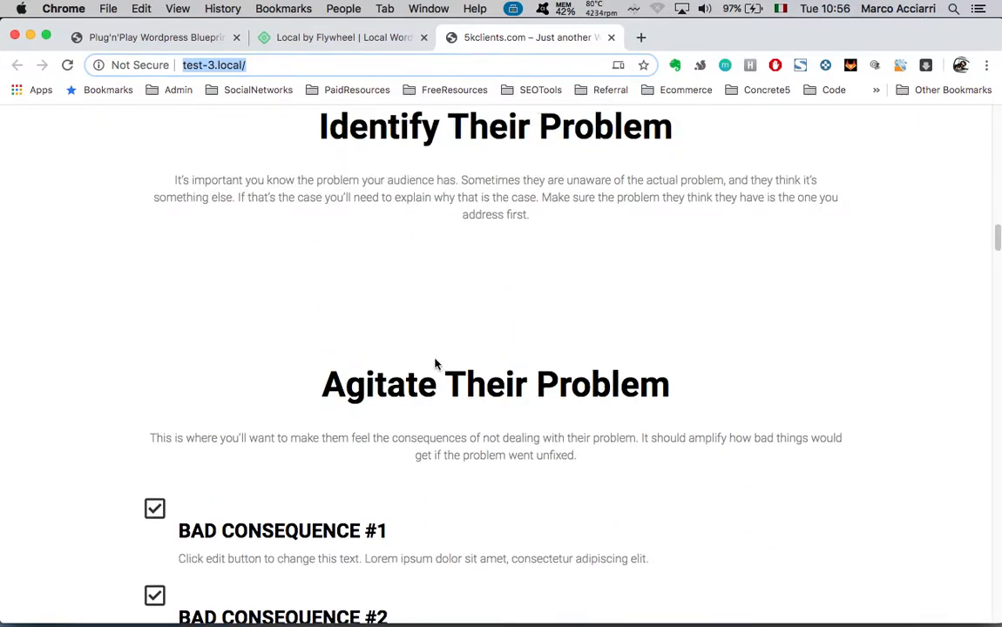
pyautogui.hotkey('ctrl', 'Up')
pyautogui.click(341, 260)
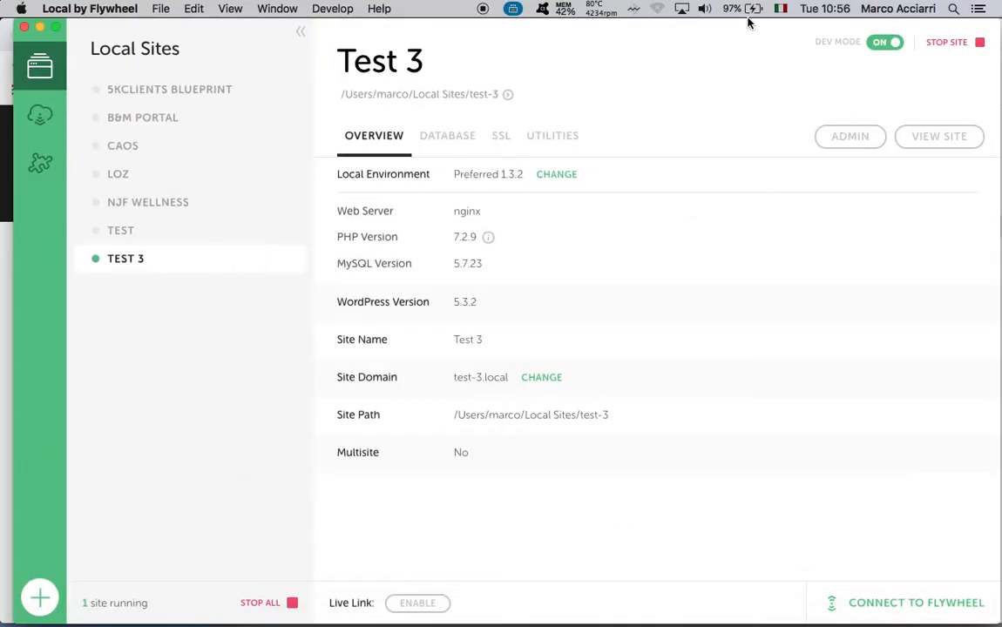
# Open the Test 3 admin login page from Local and make a first login attempt
pyautogui.click(851, 138)
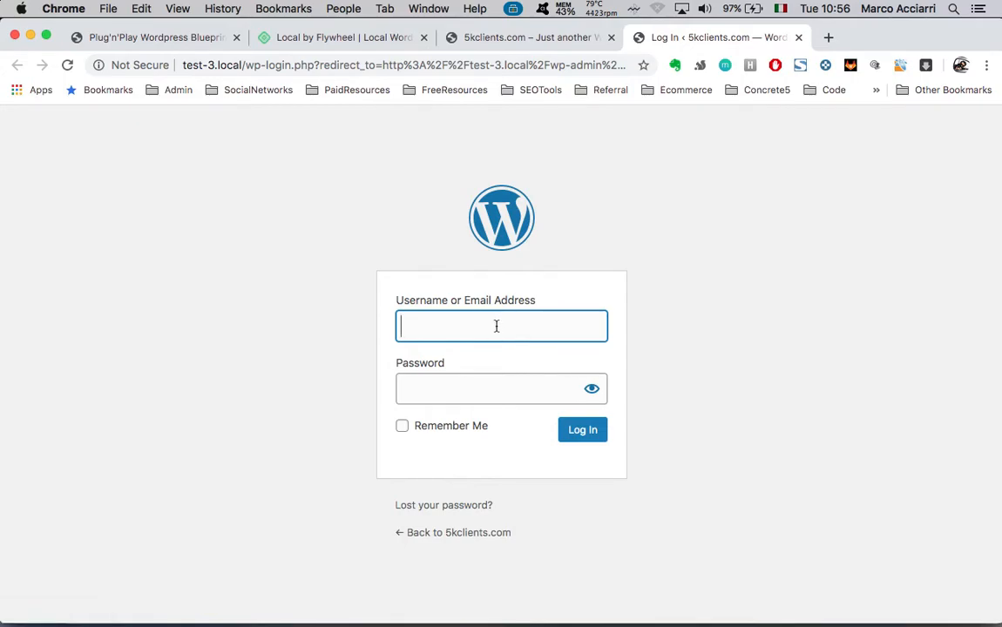
pyautogui.write('temp')
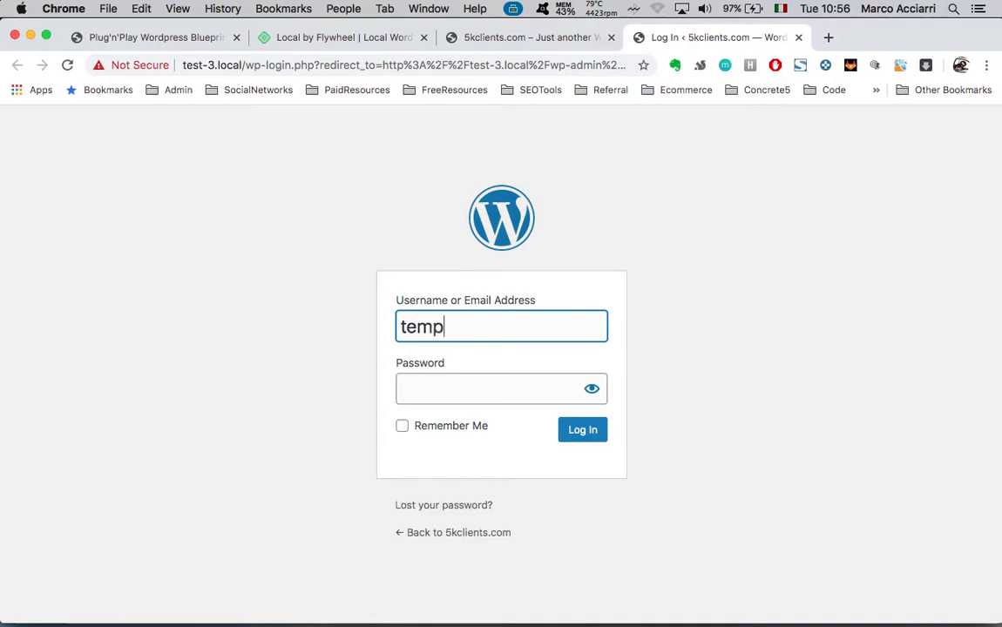
pyautogui.click(506, 378)
pyautogui.write('temp••••')
pyautogui.click(568, 436)
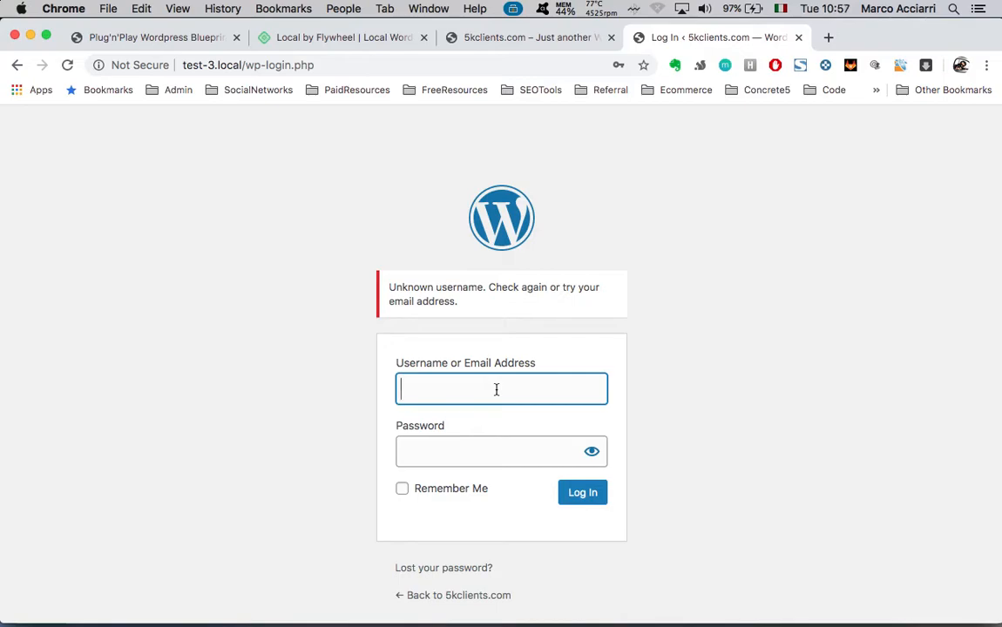
# Log in with the admin username and corrected password to reach the Dashboard
pyautogui.write('ClientAd')
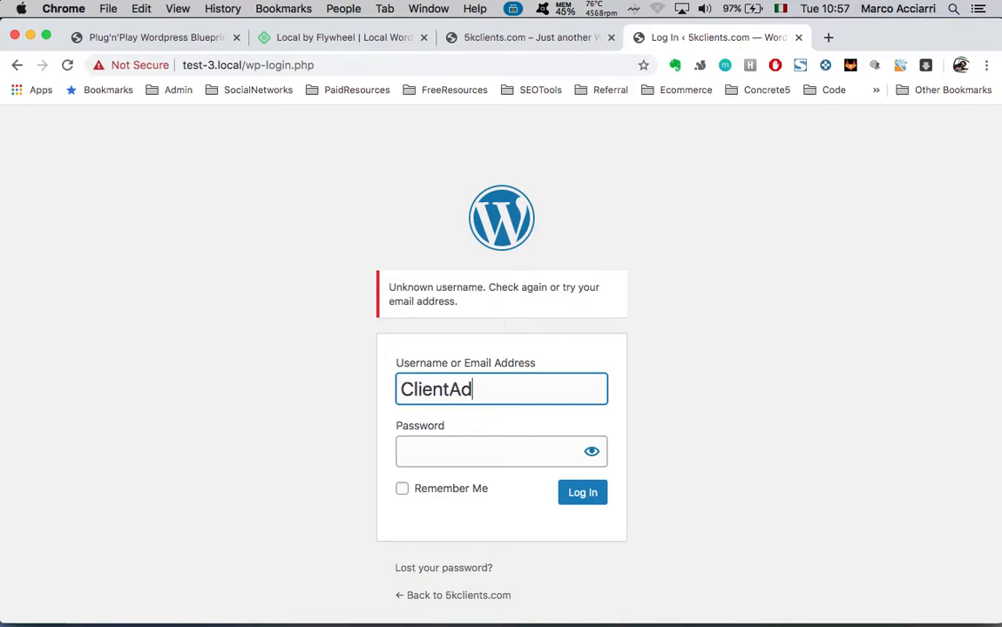
pyautogui.write('min')
pyautogui.click(497, 446)
pyautogui.write('••')
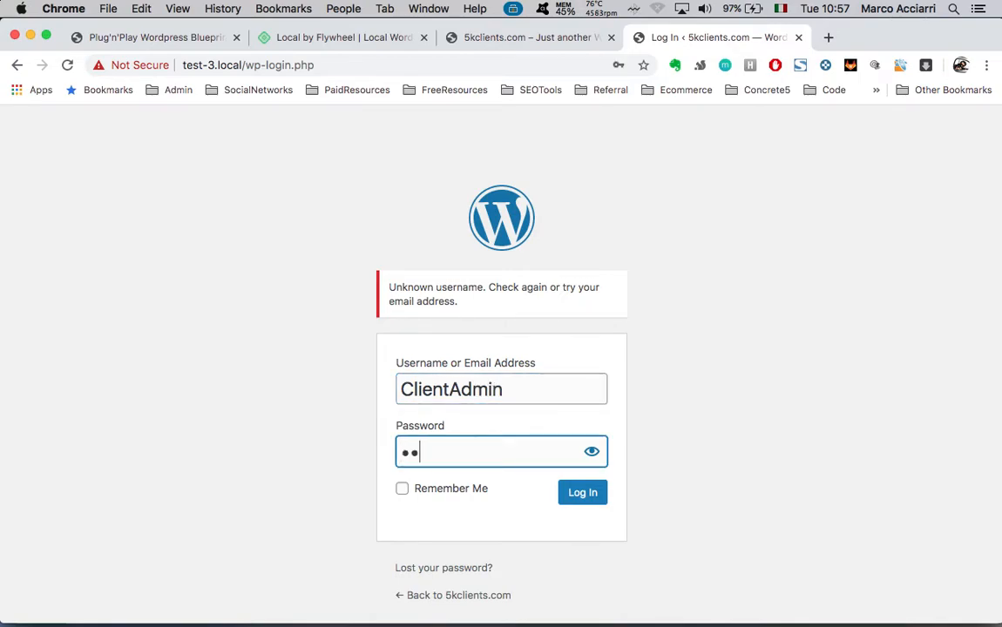
pyautogui.write('••••')
pyautogui.press('BackSpace')
pyautogui.press('BackSpace')
pyautogui.press('BackSpace')
pyautogui.press('BackSpace')
pyautogui.press('BackSpace')
pyautogui.press('BackSpace')
pyautogui.write('••••••••••••••••••')
pyautogui.press('Return')
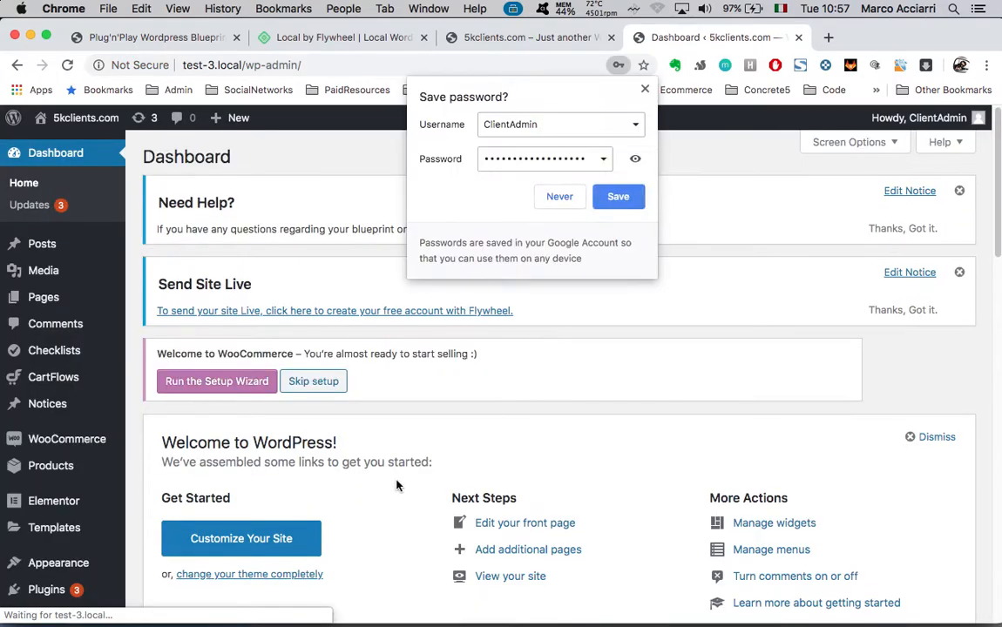
# Save the login password in Chrome and open the Users list showing the lone Administrator
pyautogui.scroll(-1, 398, 485)
pyautogui.scroll(1, 399, 486)
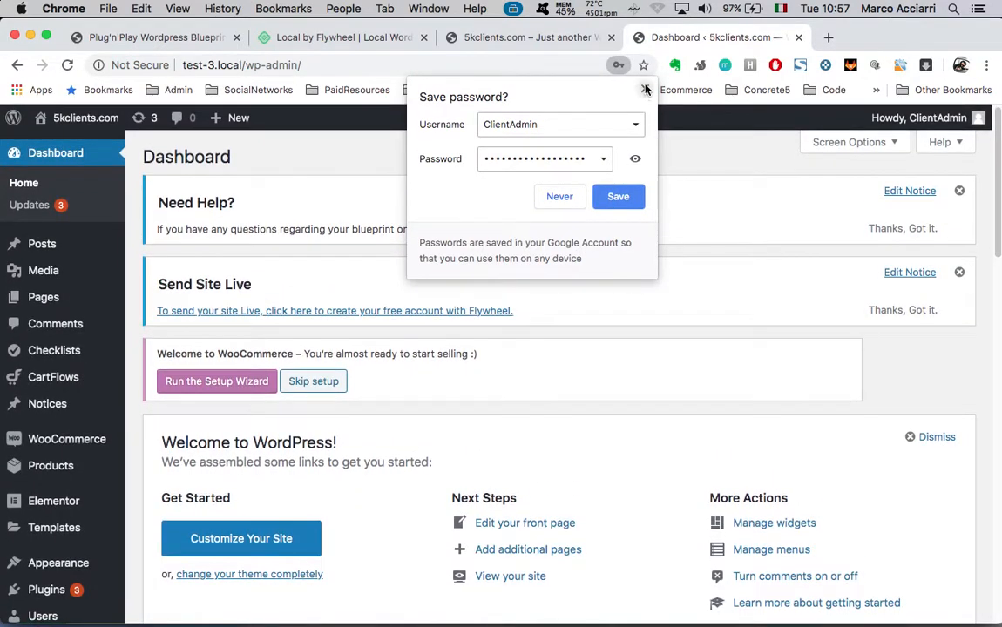
pyautogui.click(619, 197)
pyautogui.scroll(-8, 431, 416)
pyautogui.scroll(-2, 380, 537)
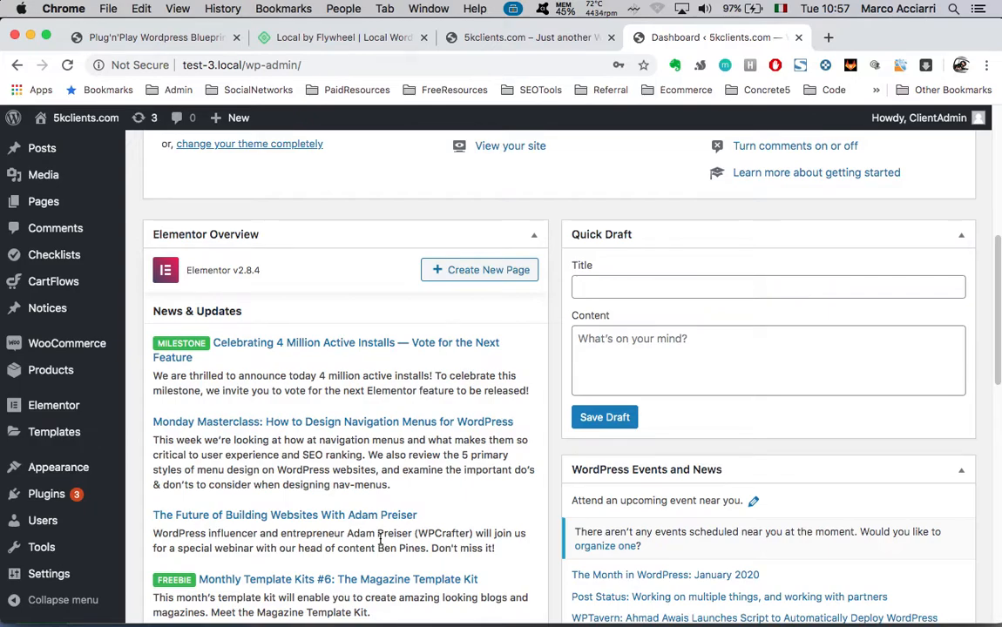
pyautogui.scroll(-3, 380, 538)
pyautogui.click(39, 529)
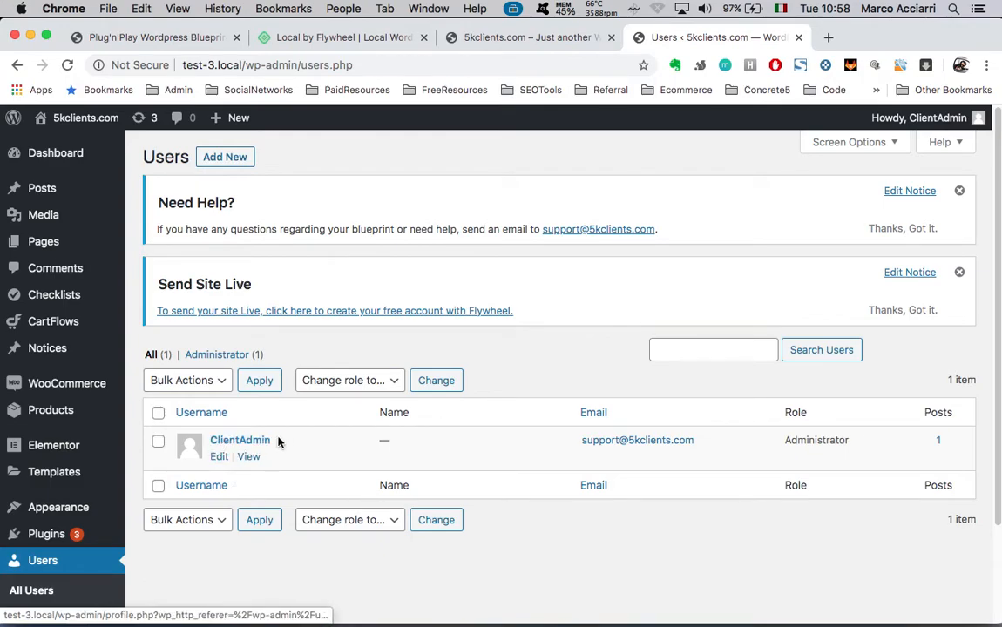
# Open the administrator's profile and review its nickname and contact e-mail fields
pyautogui.click(220, 458)
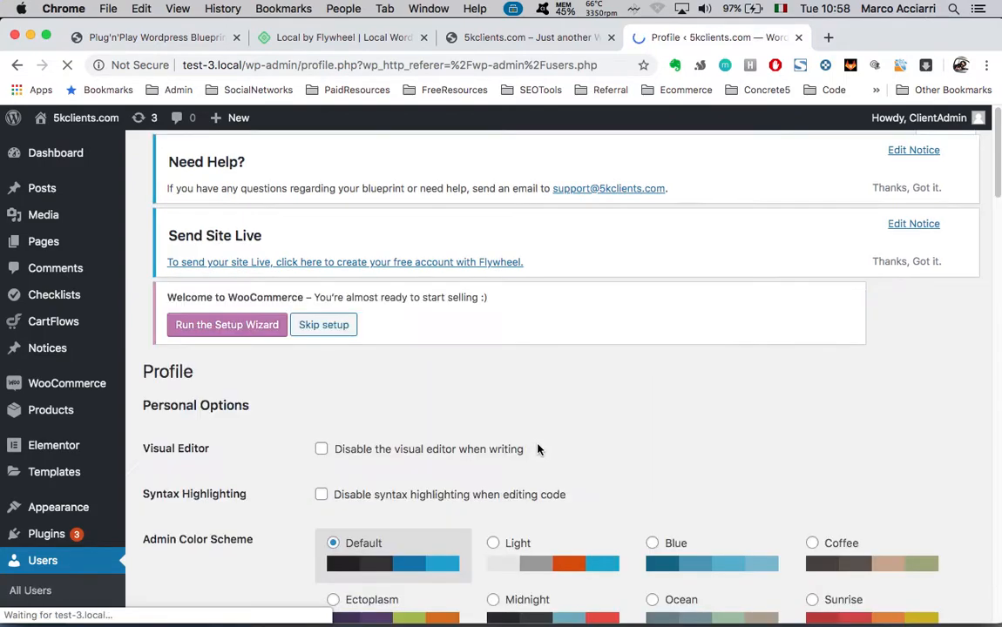
pyautogui.scroll(-5, 537, 448)
pyautogui.scroll(-5, 547, 514)
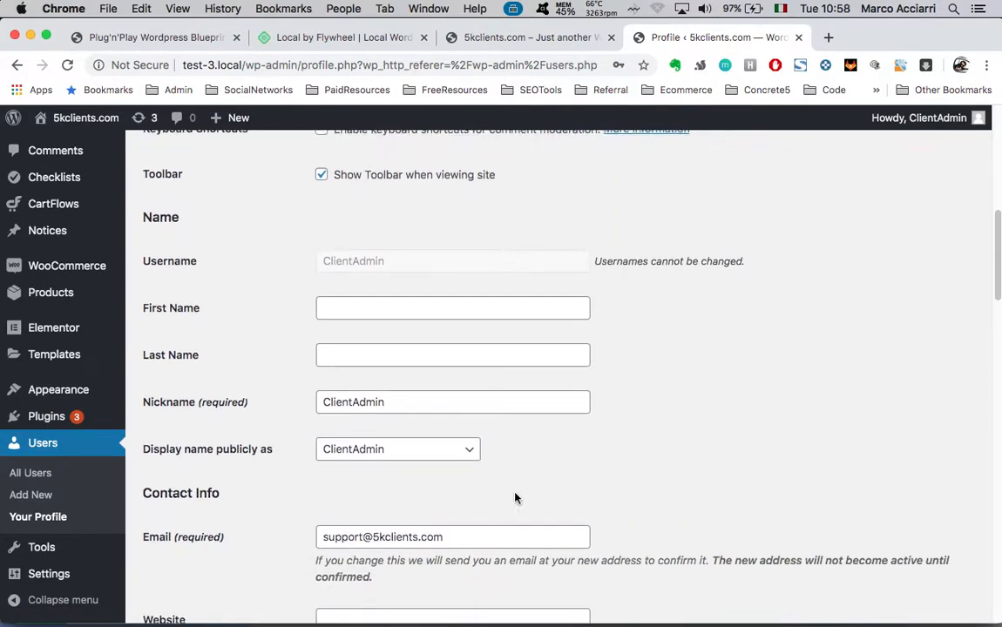
pyautogui.moveTo(392, 257); pyautogui.dragTo(320, 257)
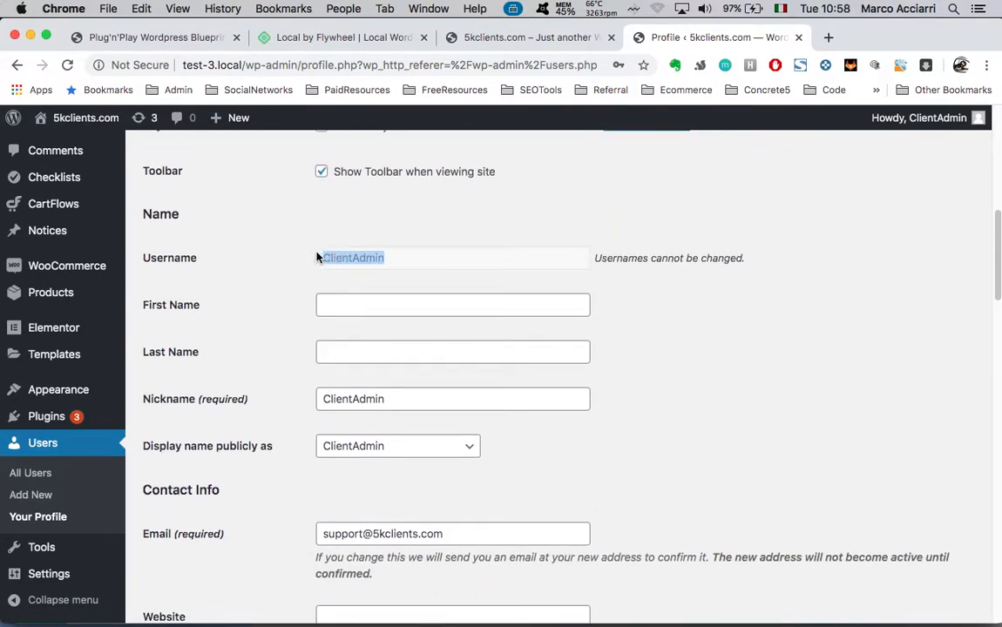
pyautogui.scroll(-3, 510, 393)
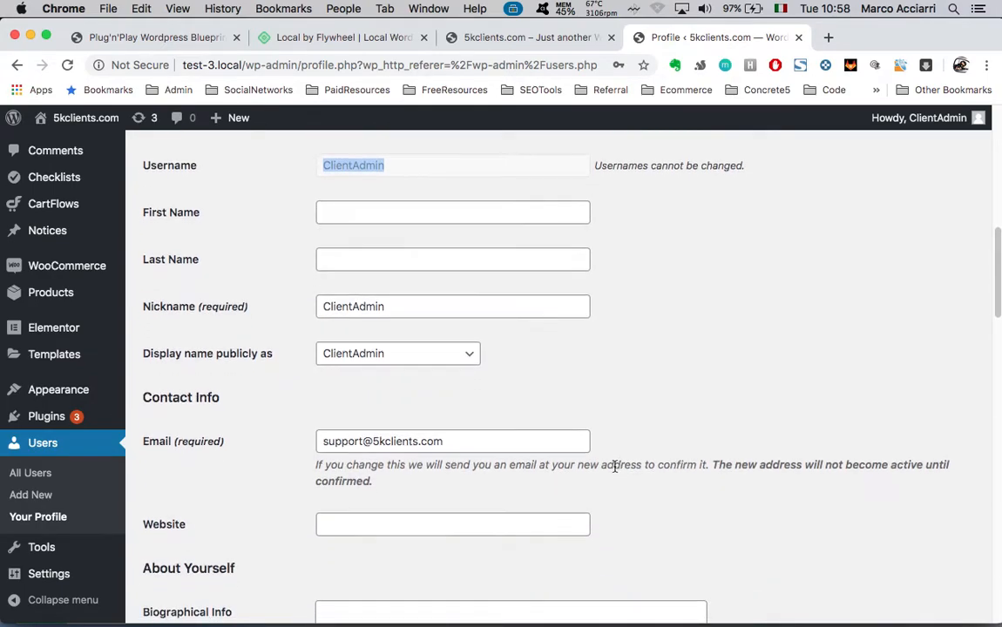
pyautogui.moveTo(231, 117)
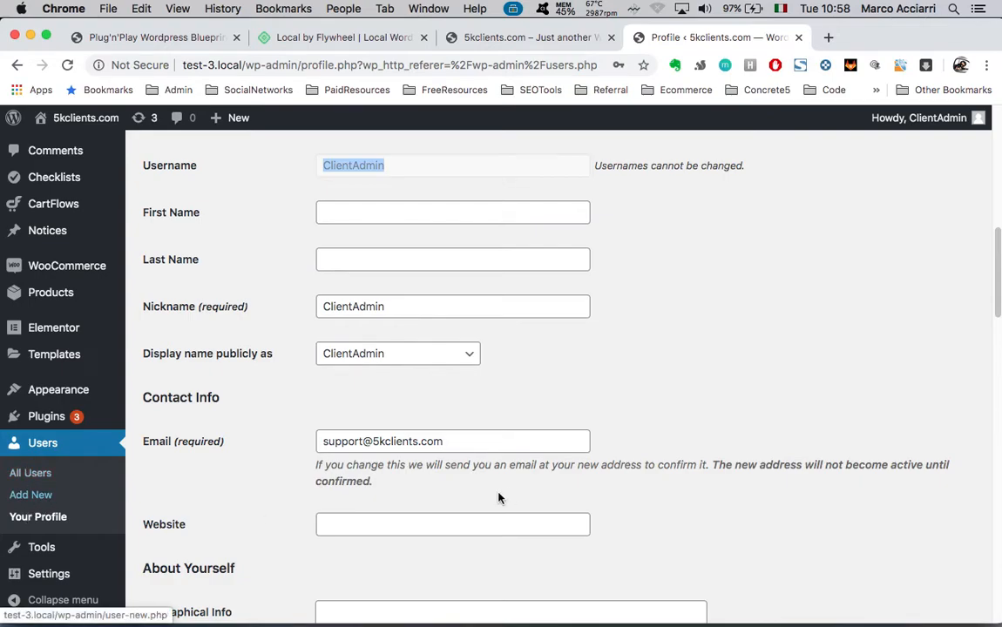
pyautogui.doubleClick(431, 305)
pyautogui.scroll(-1, 642, 446)
pyautogui.scroll(-1, 643, 447)
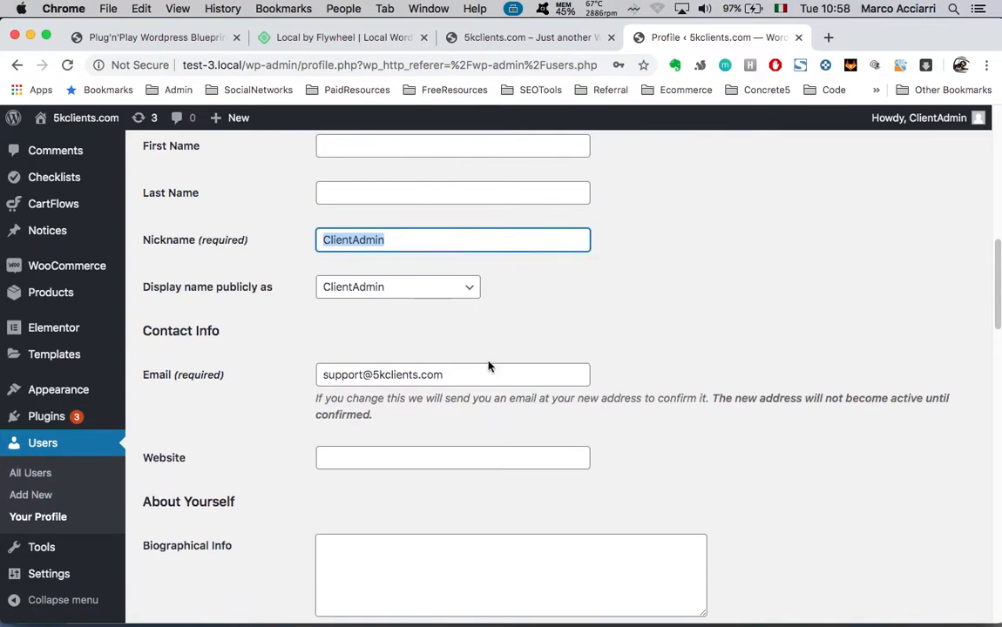
pyautogui.scroll(-3, 589, 466)
pyautogui.tripleClick(500, 261)
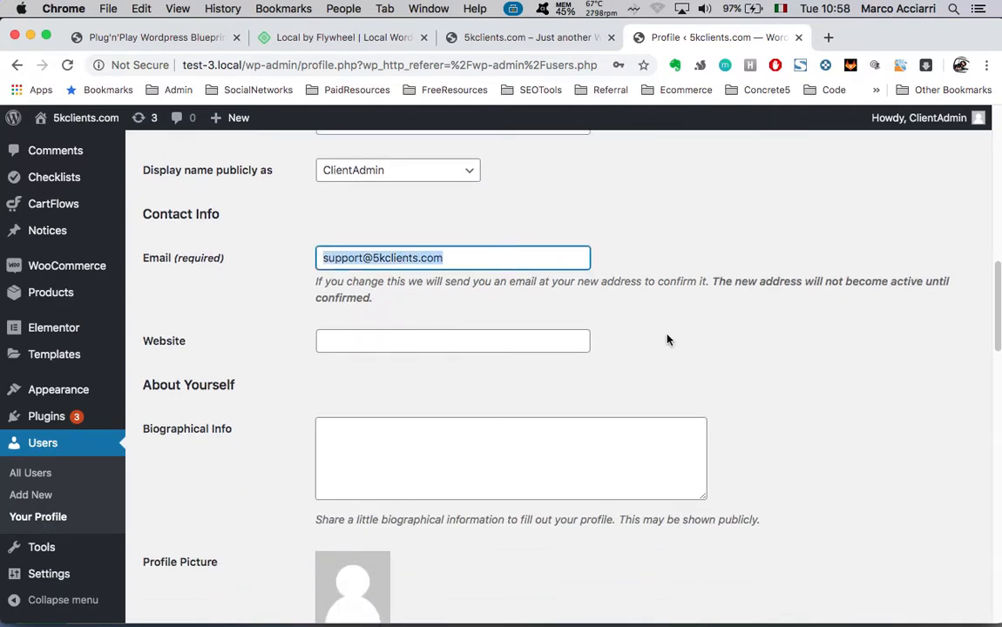
pyautogui.scroll(-1, 659, 361)
pyautogui.scroll(-6, 600, 467)
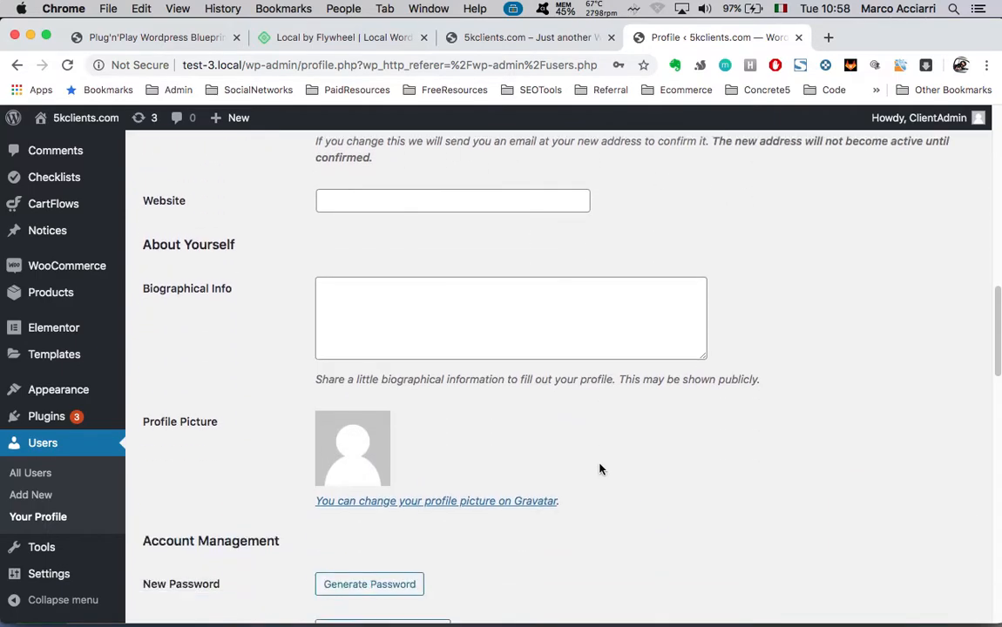
pyautogui.scroll(-2, 380, 427)
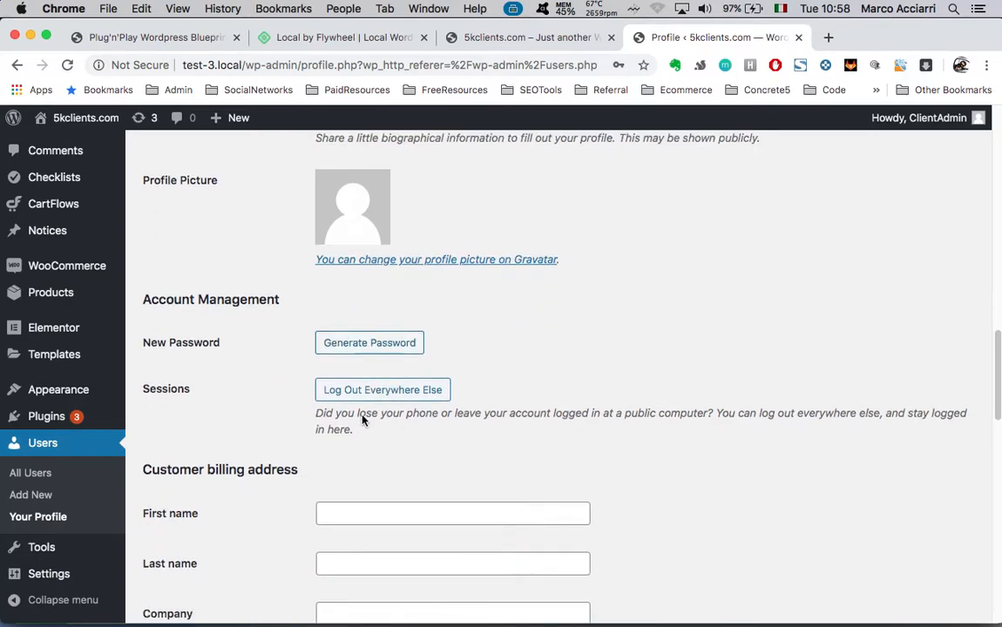
pyautogui.scroll(-1, 347, 311)
# Generate a new strong password and save the profile with Update Profile
pyautogui.click(358, 327)
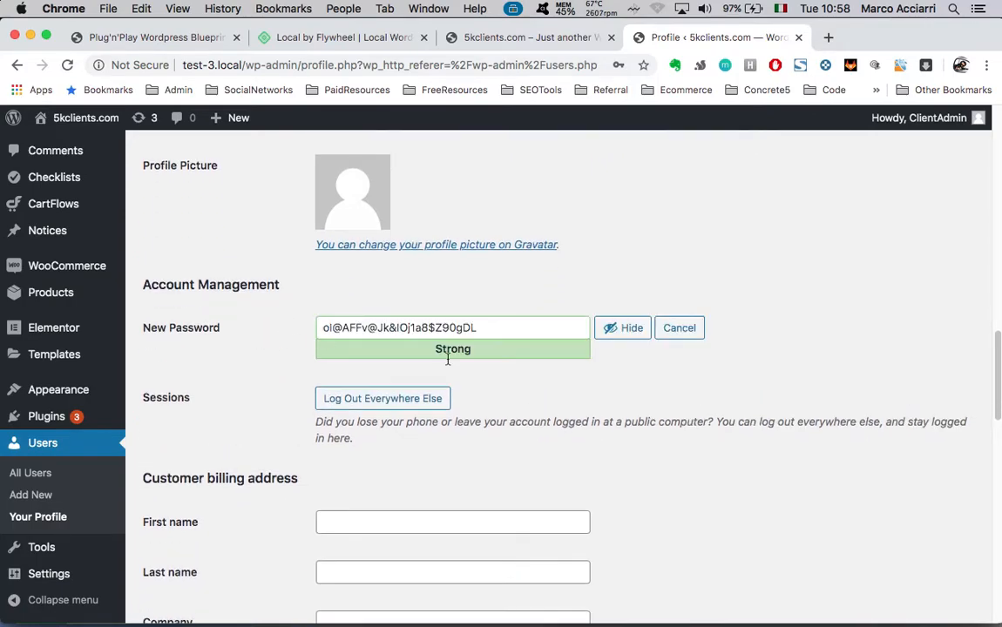
pyautogui.scroll(-2, 501, 425)
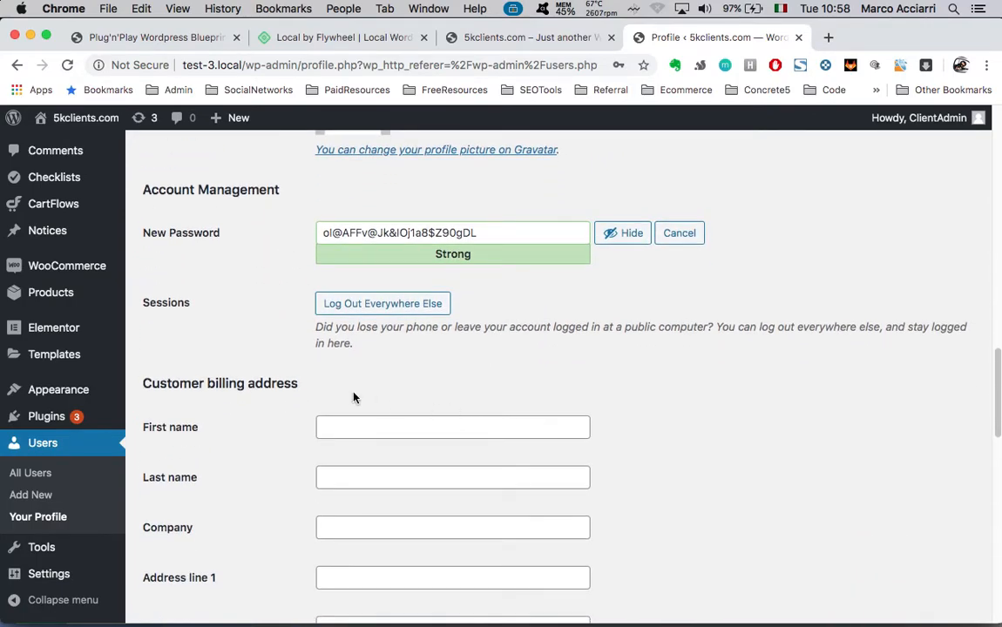
pyautogui.scroll(-5, 380, 403)
pyautogui.scroll(-7, 541, 488)
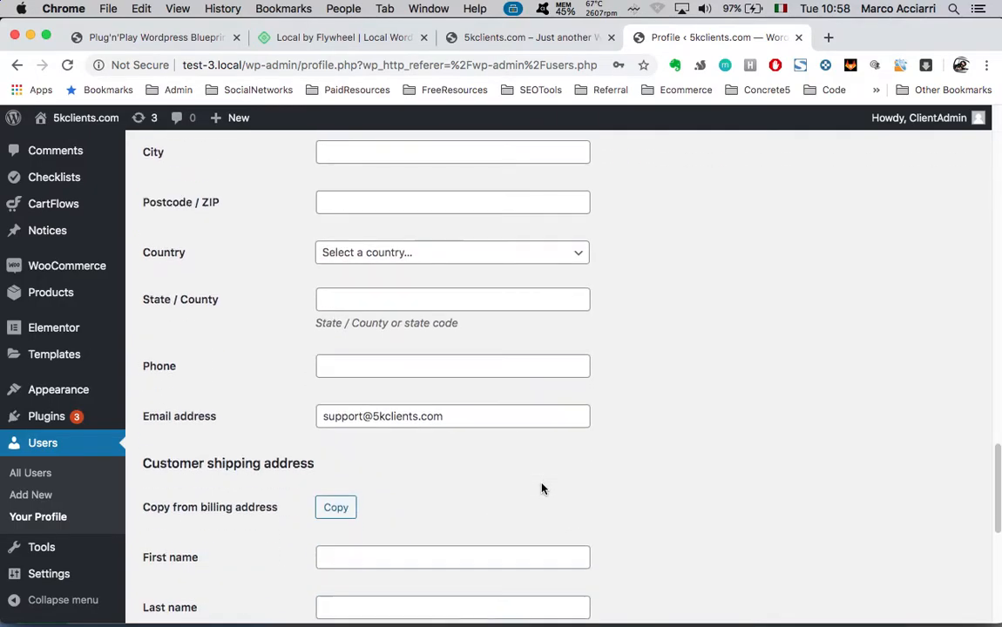
pyautogui.tripleClick(461, 416)
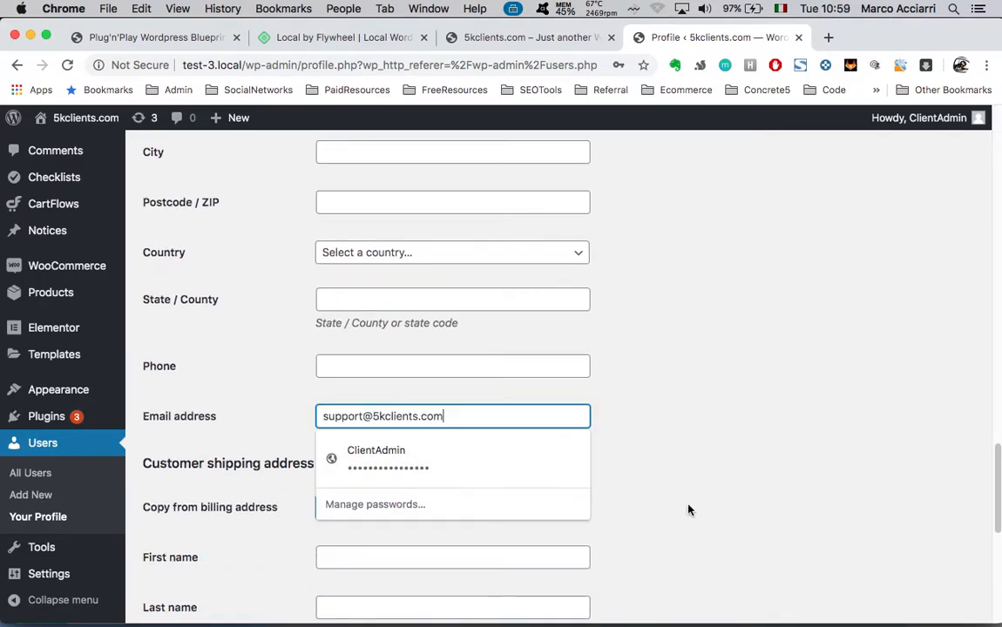
pyautogui.scroll(-11, 689, 511)
pyautogui.click(186, 542)
pyautogui.scroll(-20, 248, 454)
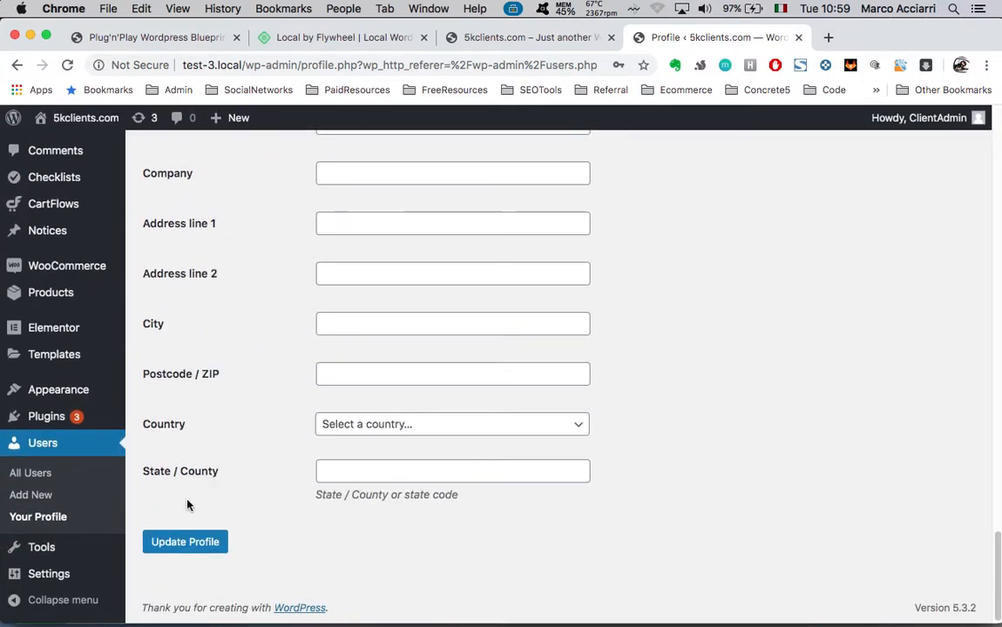
pyautogui.scroll(1, 266, 396)
pyautogui.scroll(-2, 266, 397)
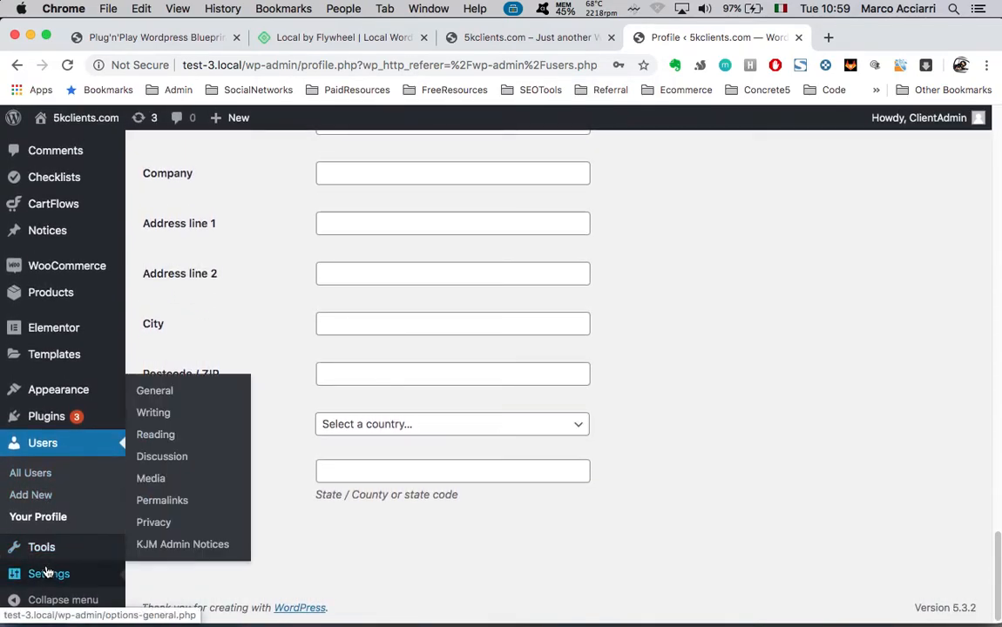
# In General Settings, enter site title 'SEO Domination' and tagline 'SEO to rule them all'
pyautogui.click(57, 579)
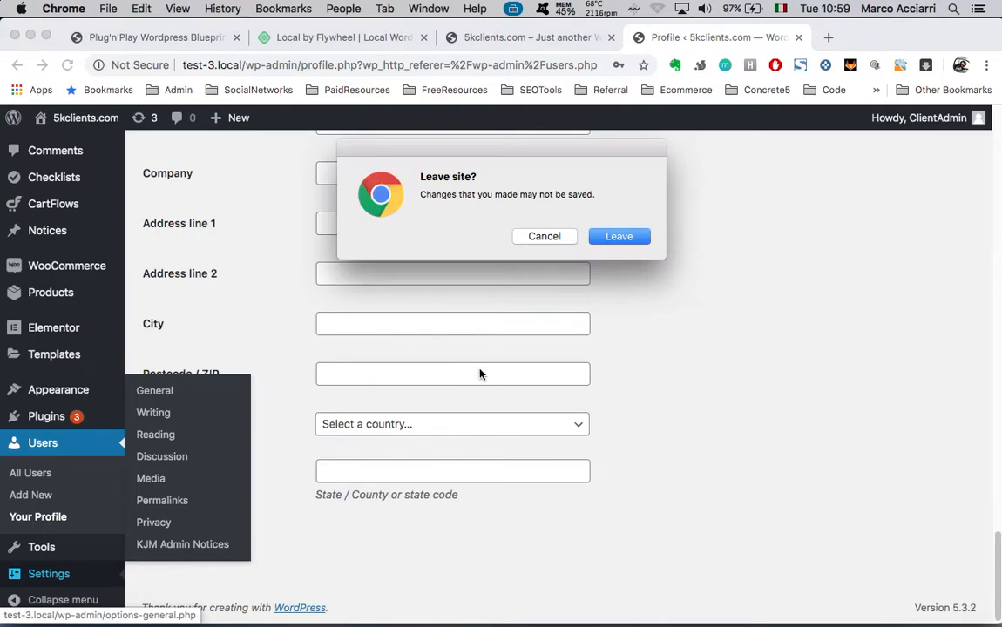
pyautogui.click(620, 237)
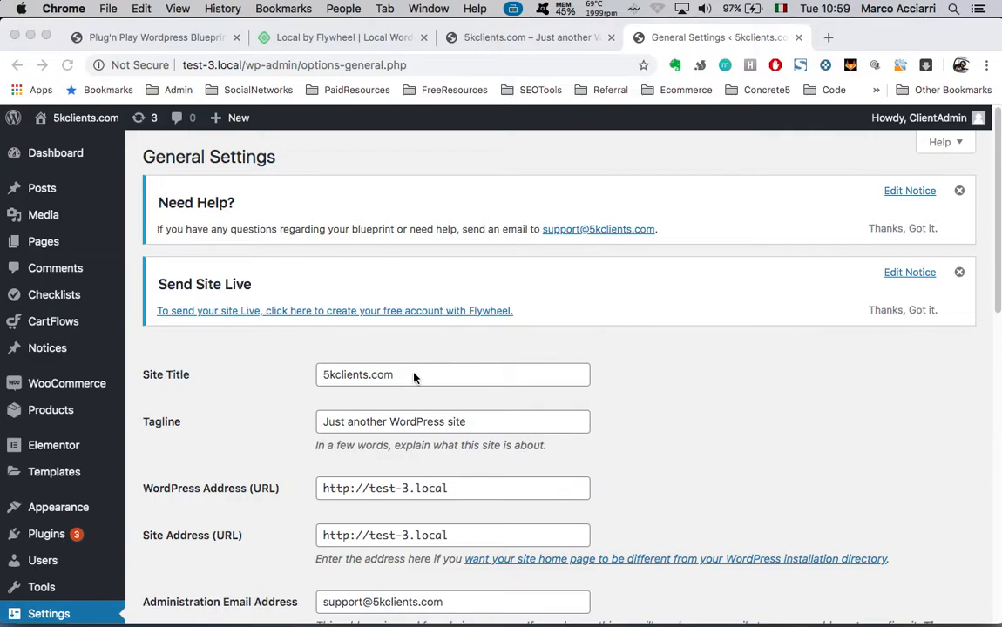
pyautogui.tripleClick(472, 379)
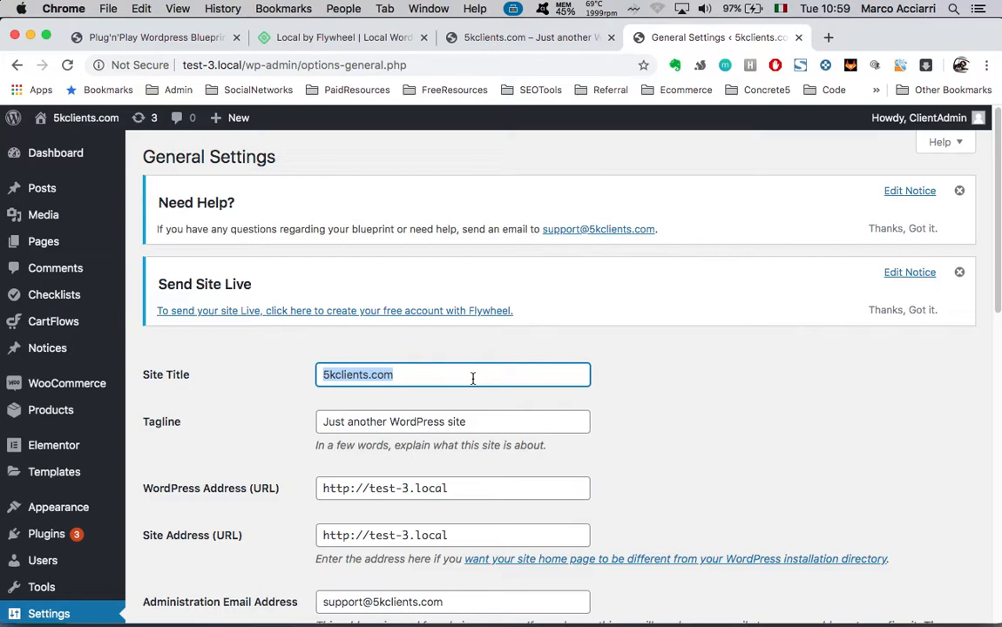
pyautogui.write('SEO D')
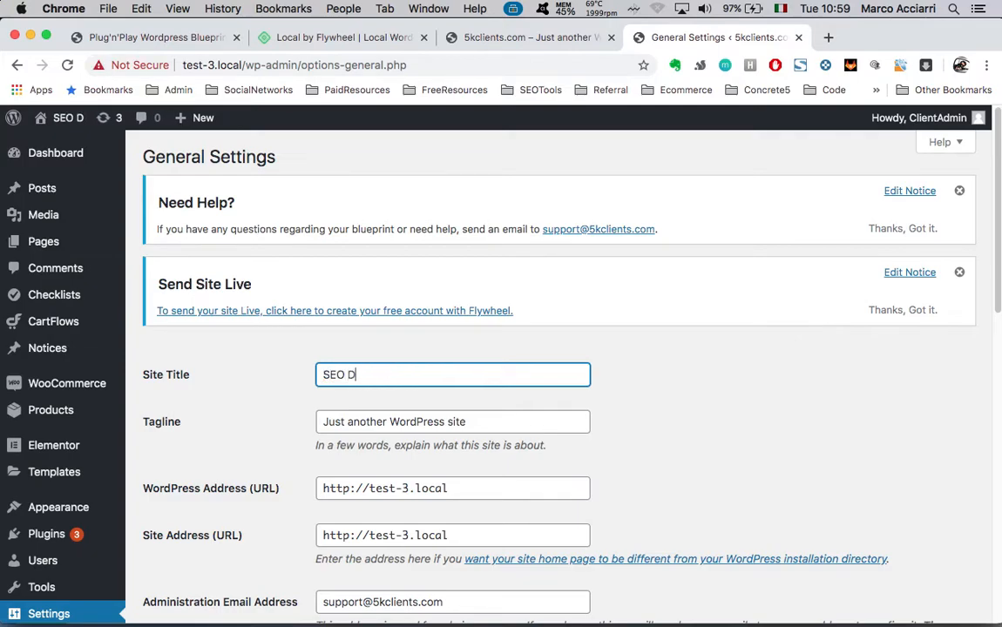
pyautogui.write('omination')
pyautogui.click(518, 415)
pyautogui.tripleClick(518, 416)
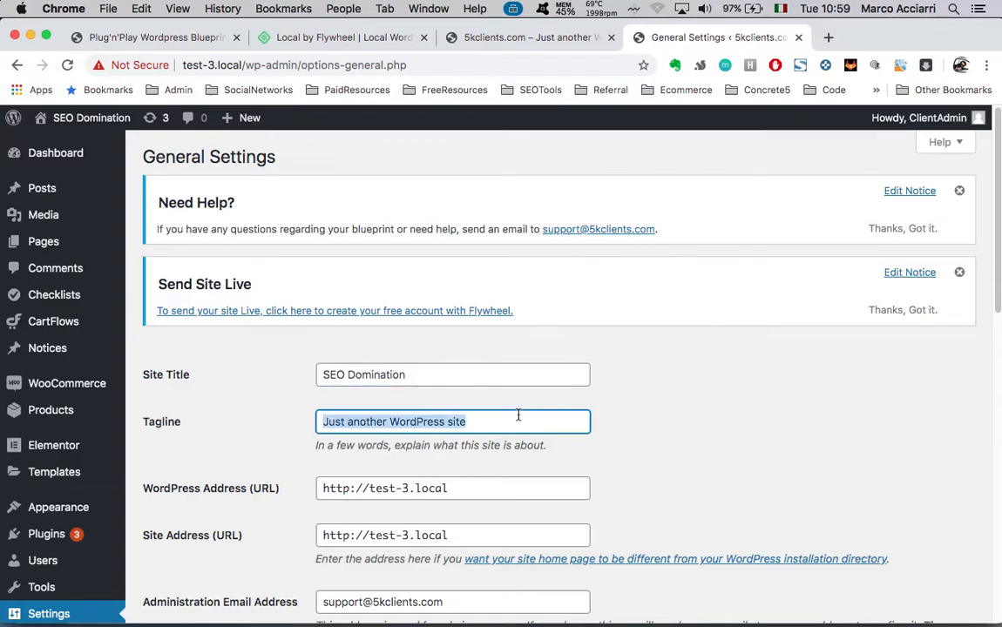
pyautogui.write('SEO to rule them')
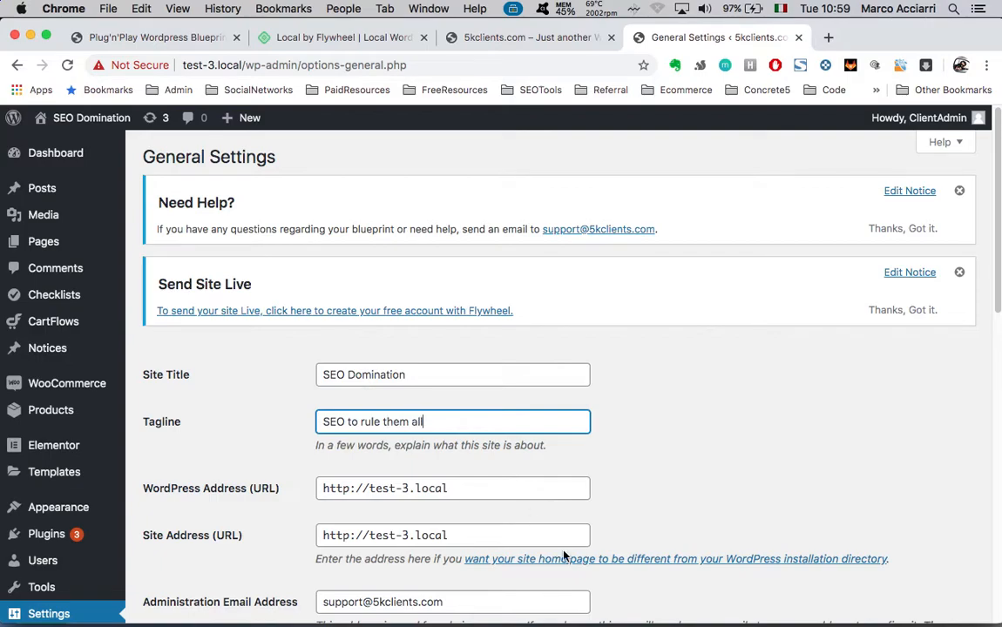
pyautogui.write(' all')
# Check the site address and admin e-mail fields, then save the settings
pyautogui.scroll(-3, 565, 556)
pyautogui.tripleClick(479, 320)
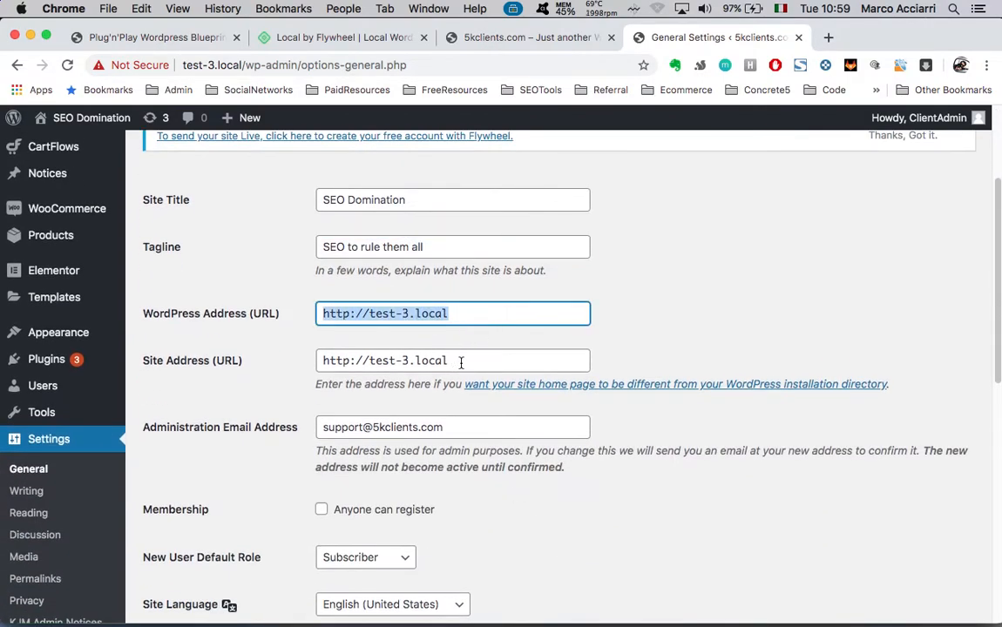
pyautogui.doubleClick(461, 362)
pyautogui.scroll(-1, 309, 340)
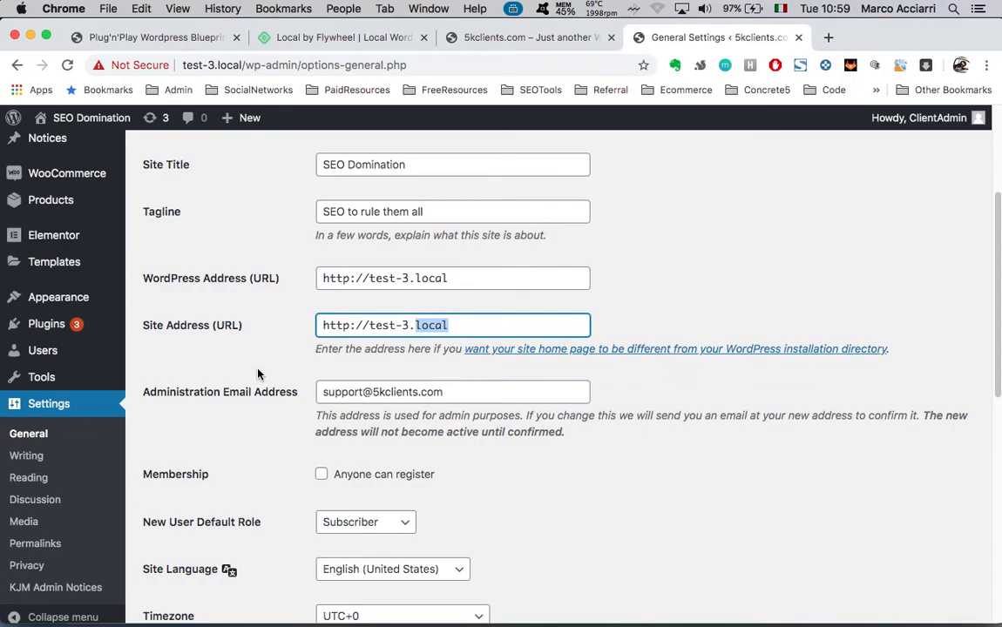
pyautogui.tripleClick(478, 394)
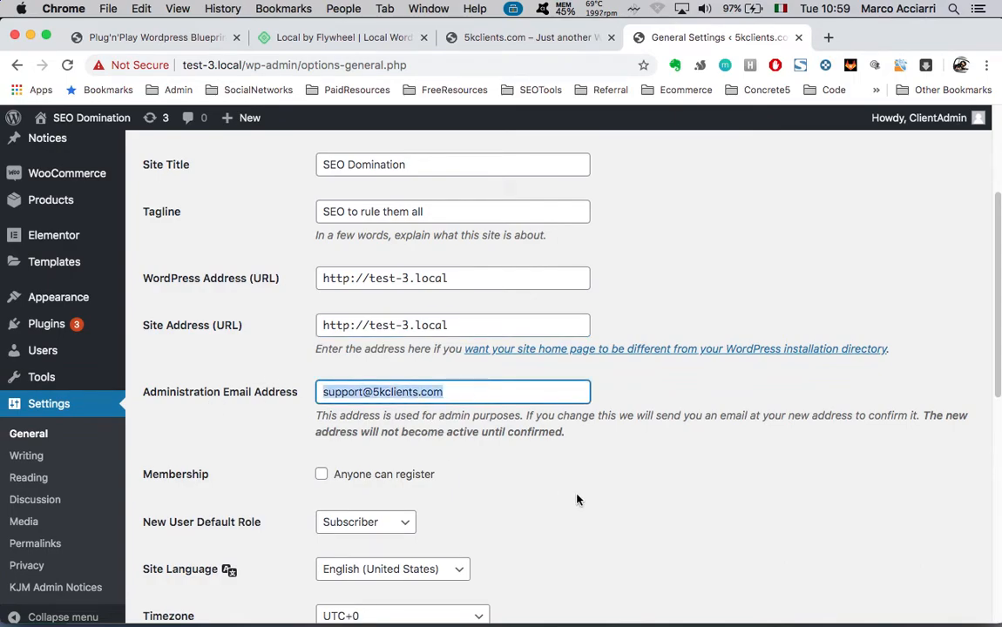
pyautogui.scroll(-1, 577, 500)
pyautogui.scroll(-1, 647, 510)
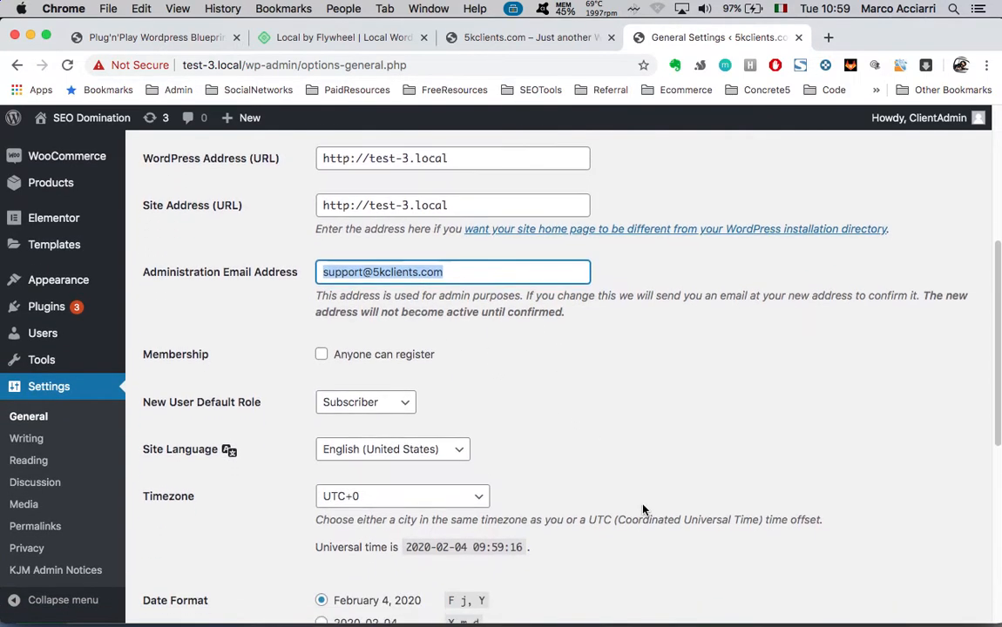
pyautogui.scroll(-5, 521, 382)
pyautogui.scroll(-2, 520, 384)
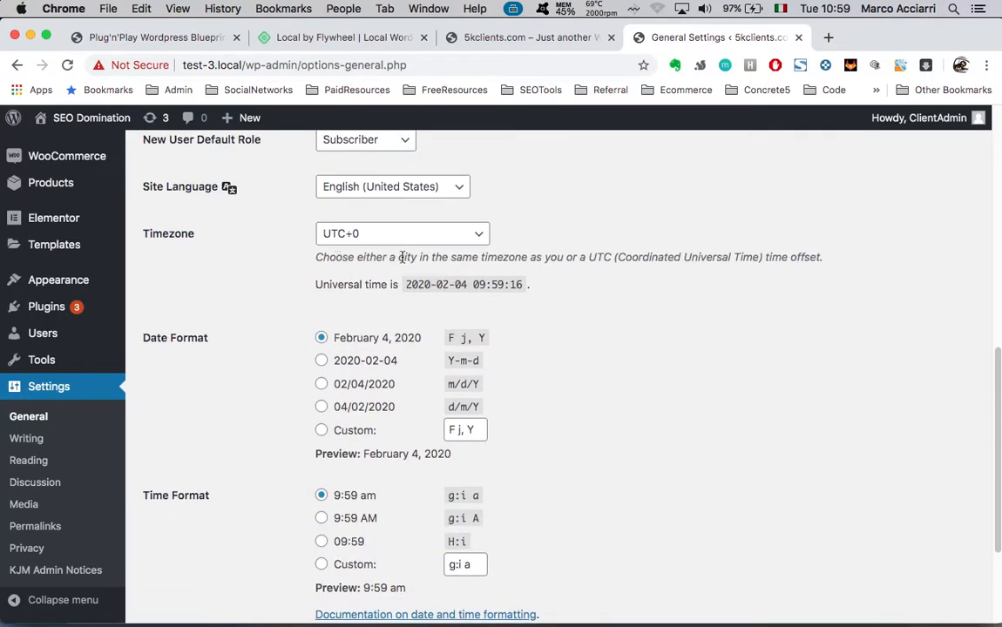
pyautogui.scroll(-3, 310, 414)
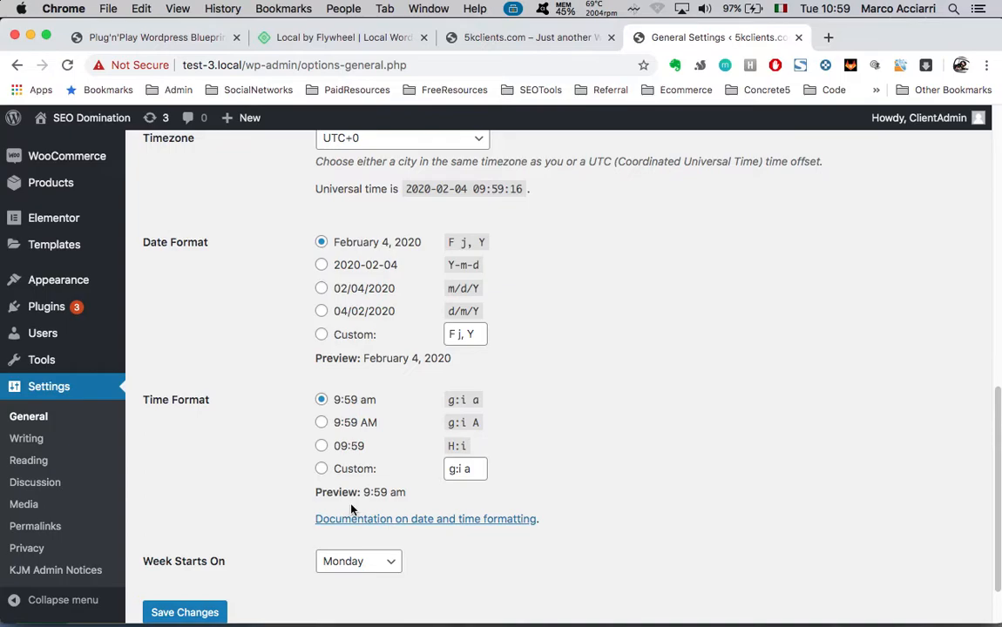
pyautogui.scroll(-2, 453, 559)
pyautogui.click(183, 541)
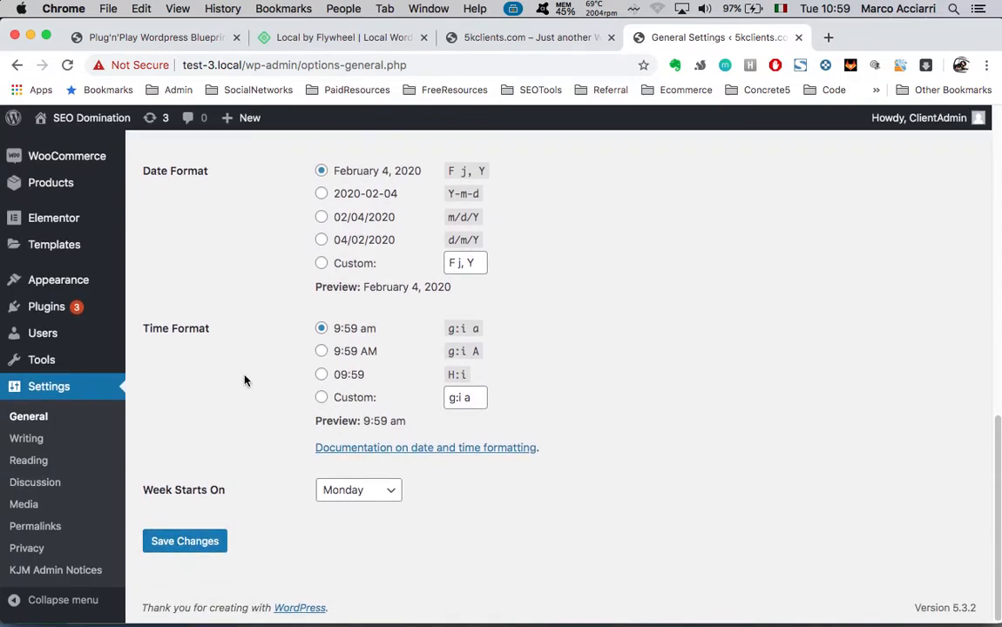
pyautogui.scroll(-7, 245, 380)
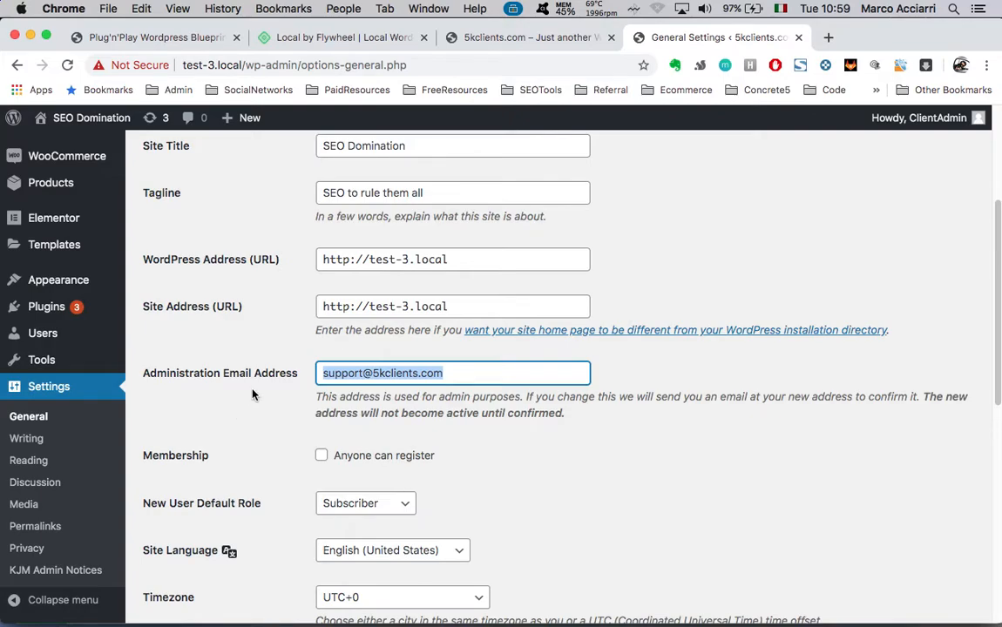
pyautogui.scroll(5, 253, 395)
pyautogui.scroll(3, 107, 405)
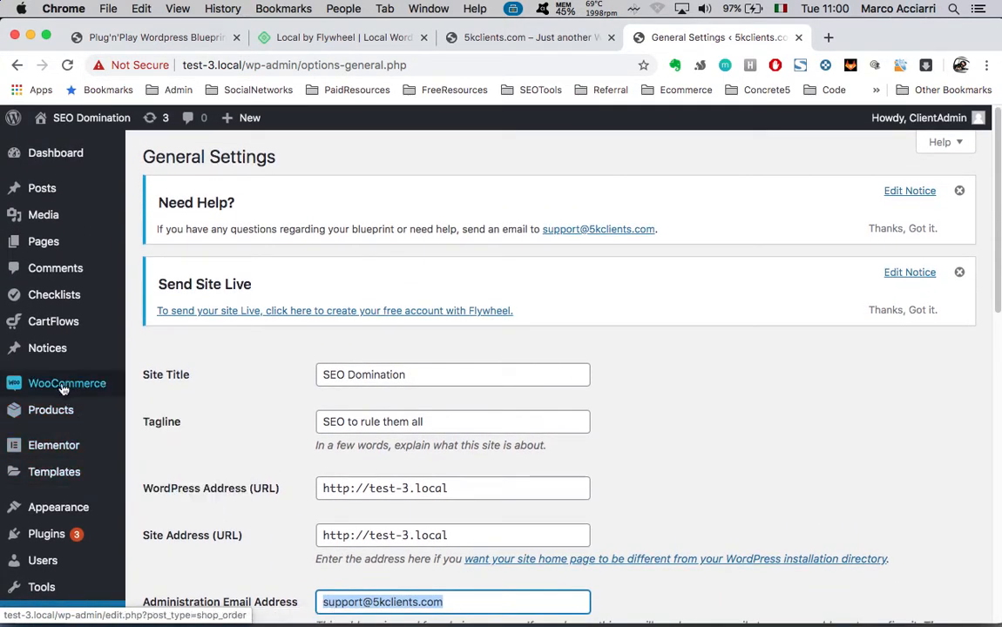
# Go to All Products and open the Webdesign product's edit page
pyautogui.moveTo(62, 388)
pyautogui.moveTo(50, 416)
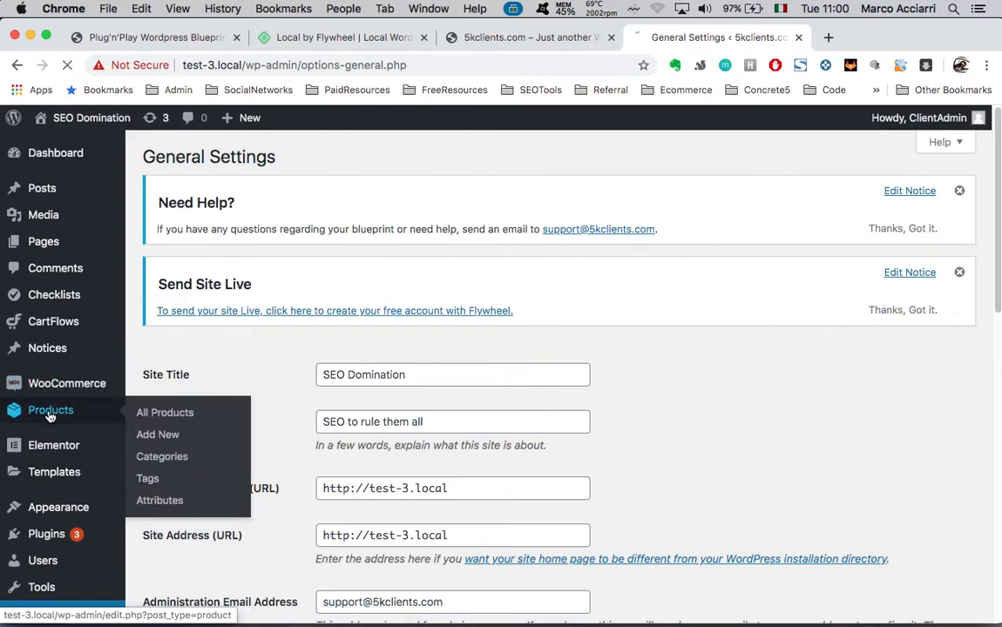
pyautogui.click(49, 416)
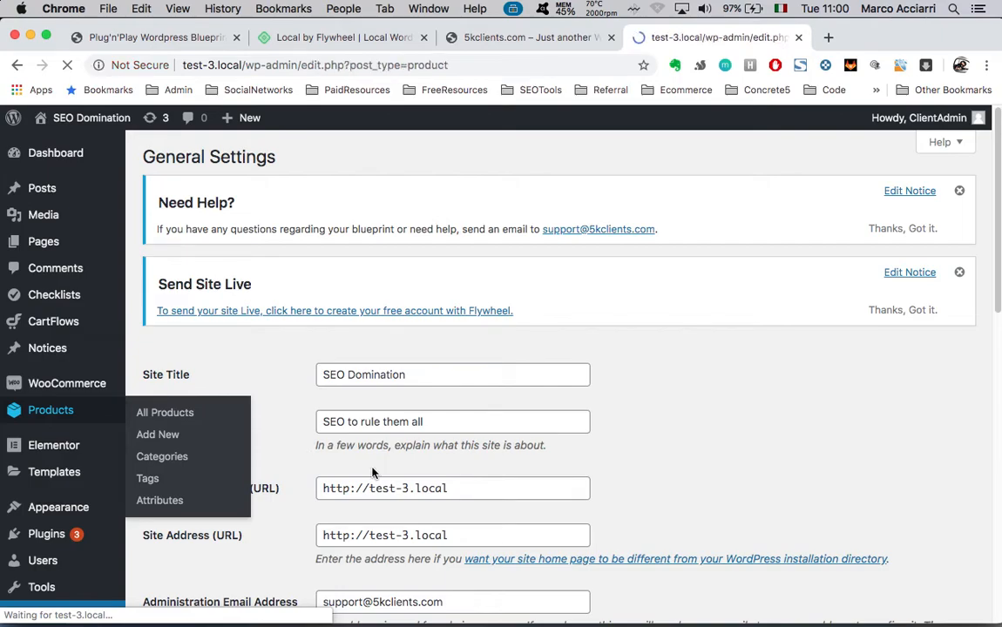
pyautogui.scroll(-5, 537, 430)
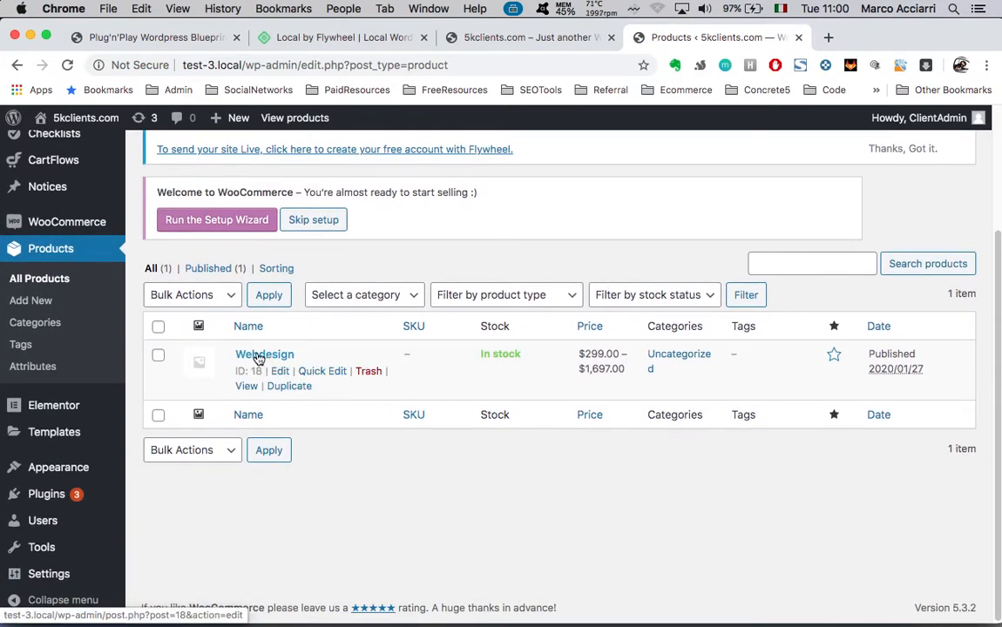
pyautogui.click(258, 357)
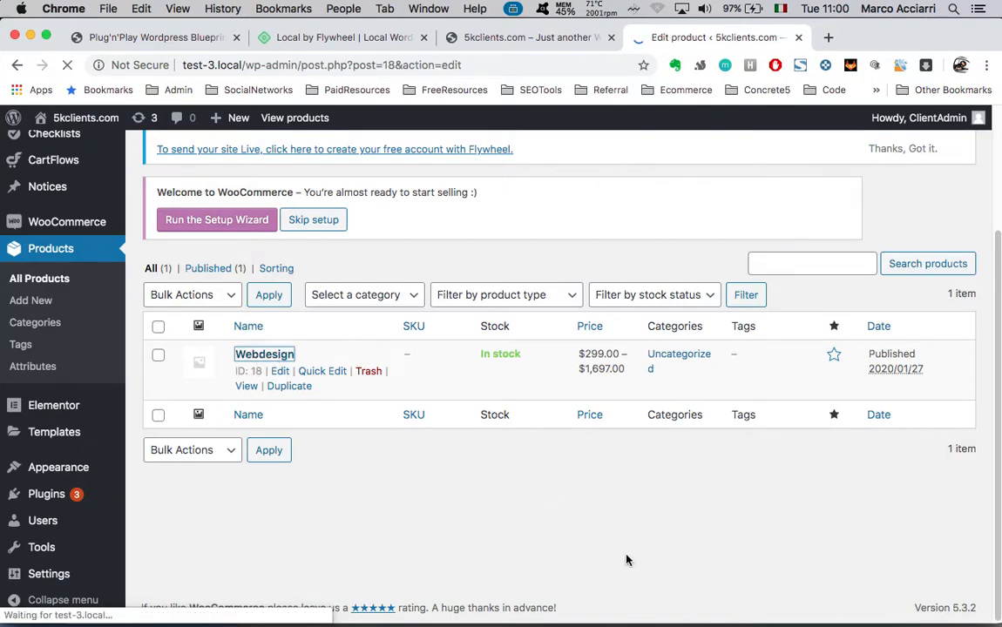
pyautogui.scroll(-3, 626, 559)
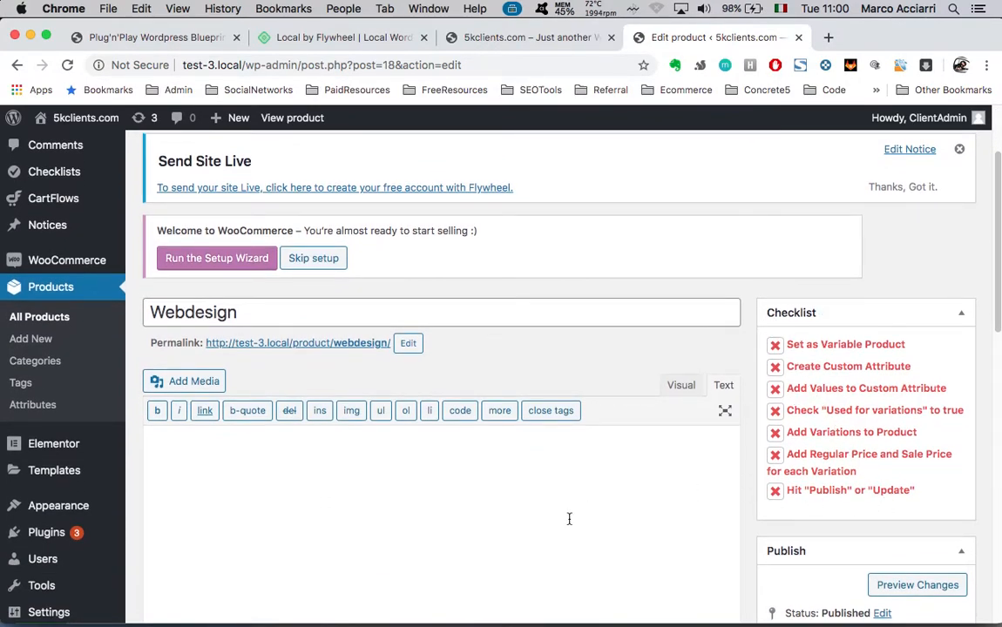
pyautogui.scroll(-3, 569, 517)
pyautogui.scroll(3, 569, 518)
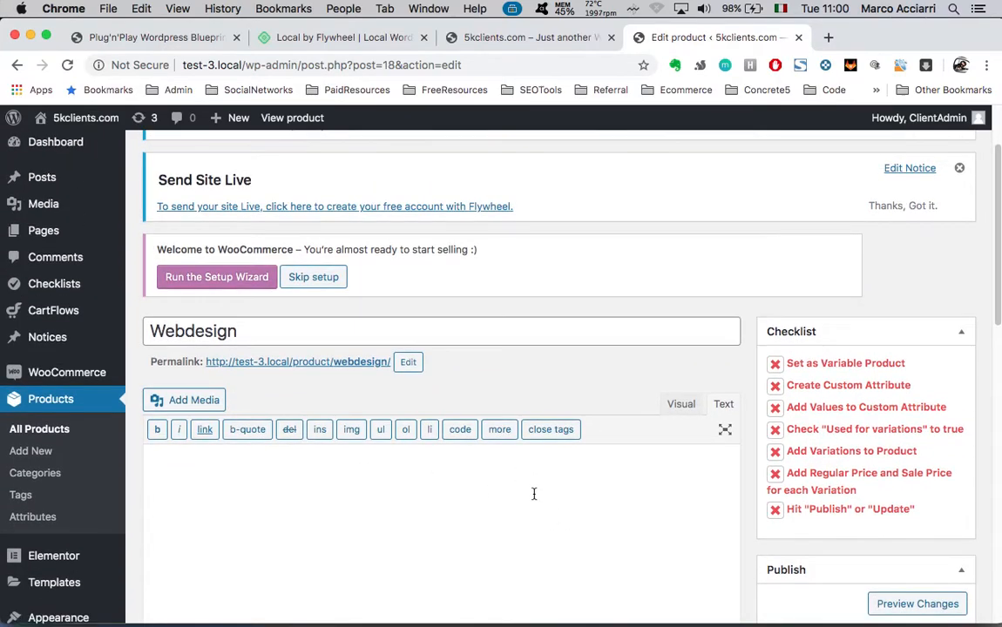
# Rename the Webdesign product to 'SEO' and change its permalink slug to 'seo'
pyautogui.doubleClick(290, 326)
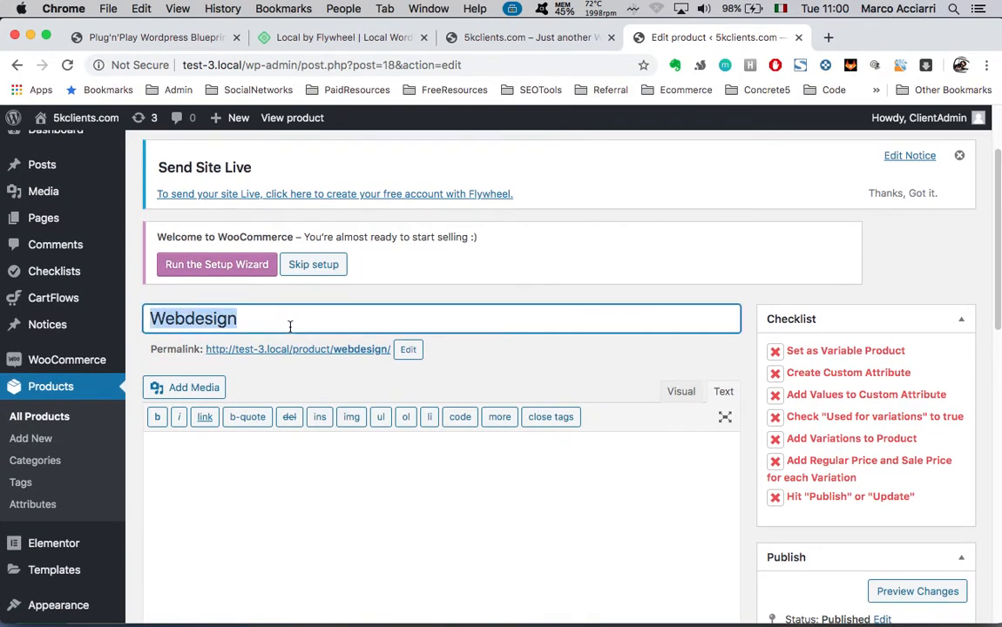
pyautogui.write('SEO')
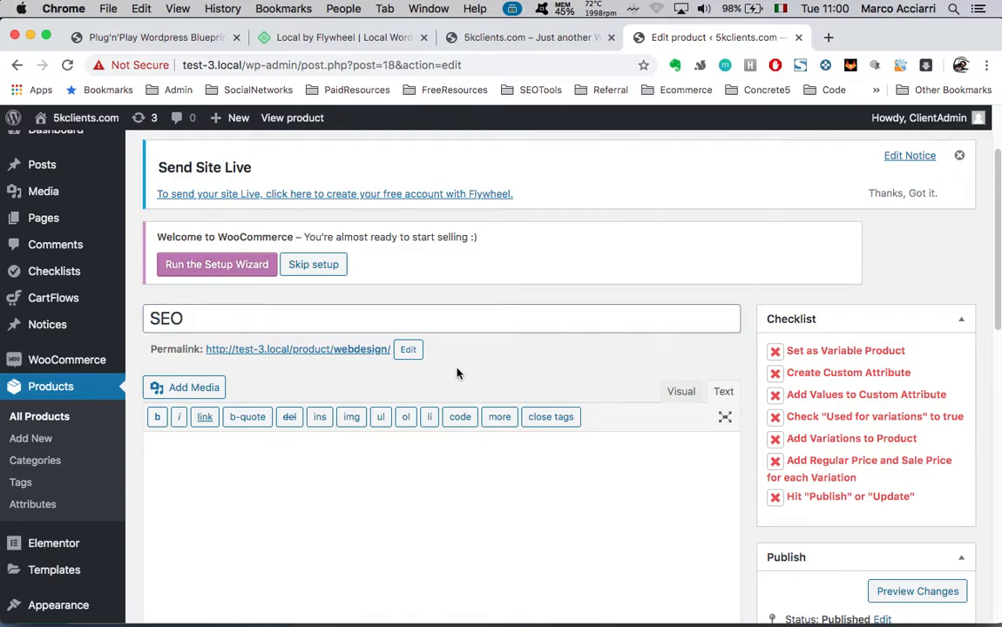
pyautogui.click(406, 350)
pyautogui.click(402, 352)
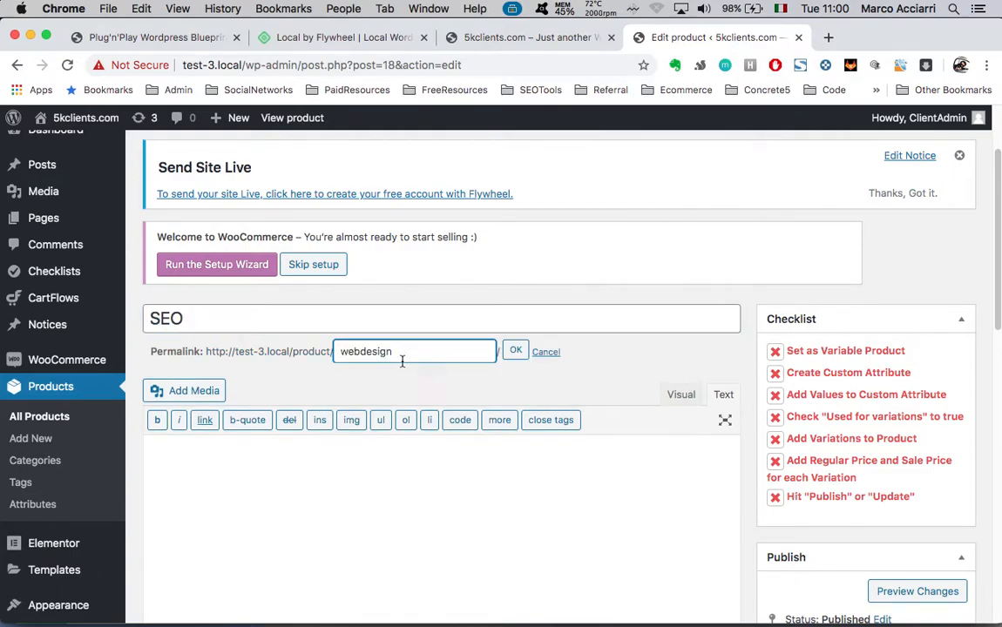
pyautogui.press('BackSpace')
pyautogui.press('BackSpace')
pyautogui.press('BackSpace')
pyautogui.write('seo')
pyautogui.click(515, 352)
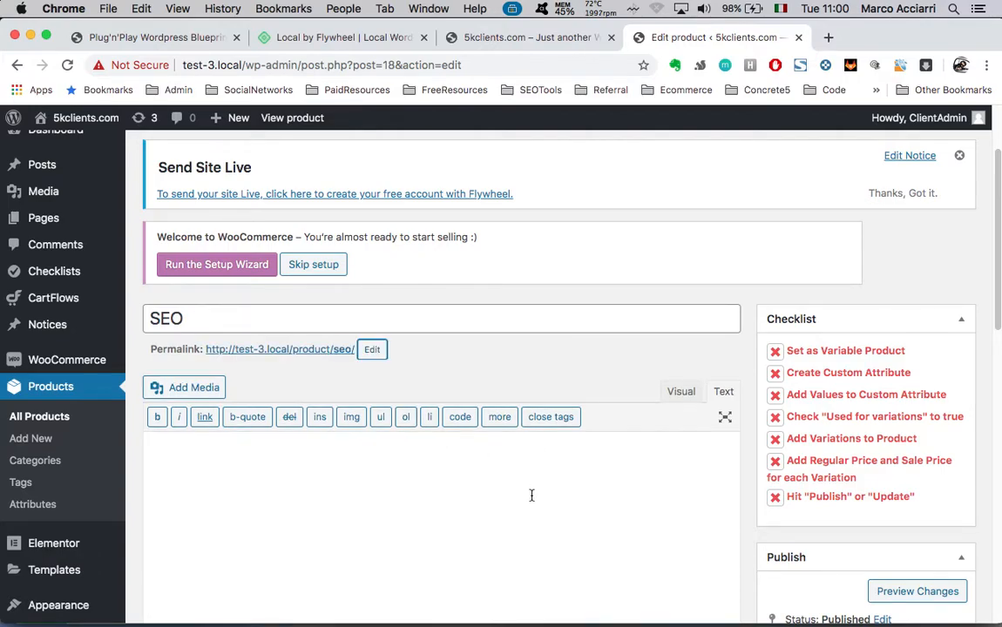
pyautogui.scroll(-10, 487, 388)
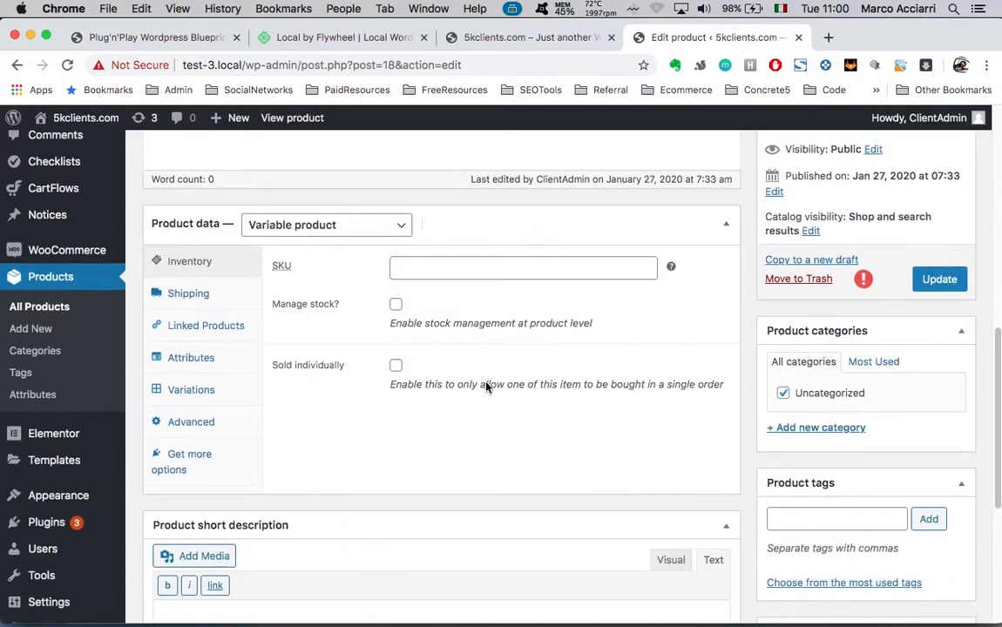
pyautogui.scroll(1, 487, 388)
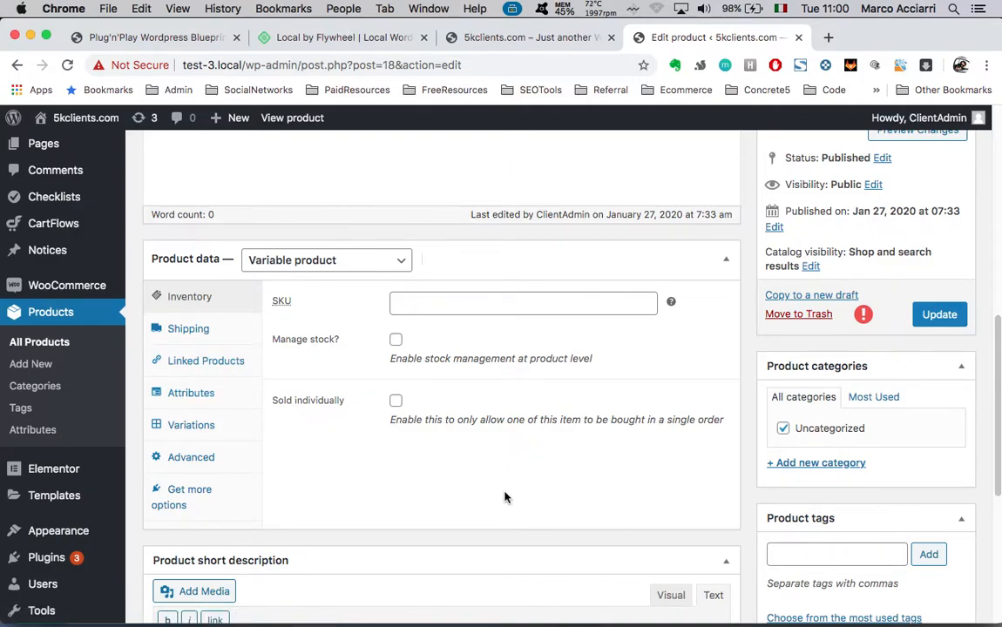
# View the front-end landing page down to the Basic, Pro and Ultimate pricing cards
pyautogui.click(549, 38)
pyautogui.scroll(-20, 269, 235)
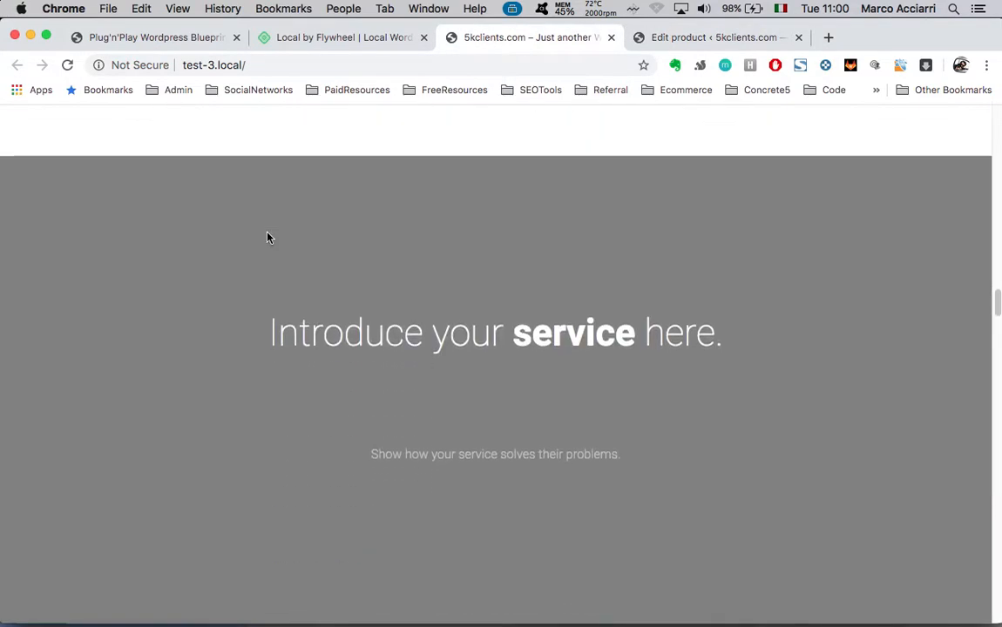
pyautogui.scroll(-15, 268, 238)
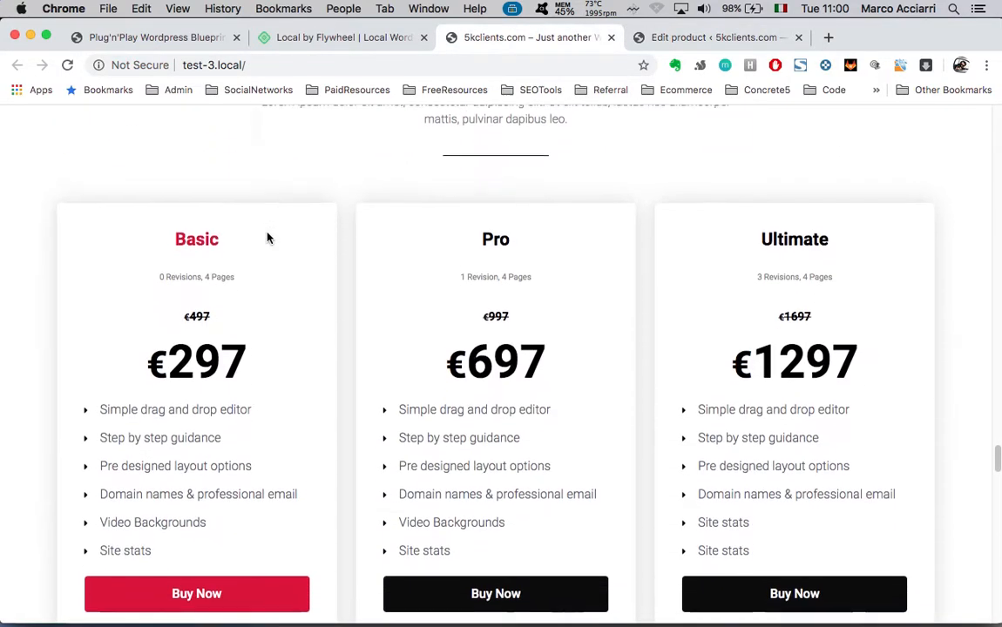
pyautogui.scroll(-1, 269, 237)
pyautogui.scroll(1, 490, 413)
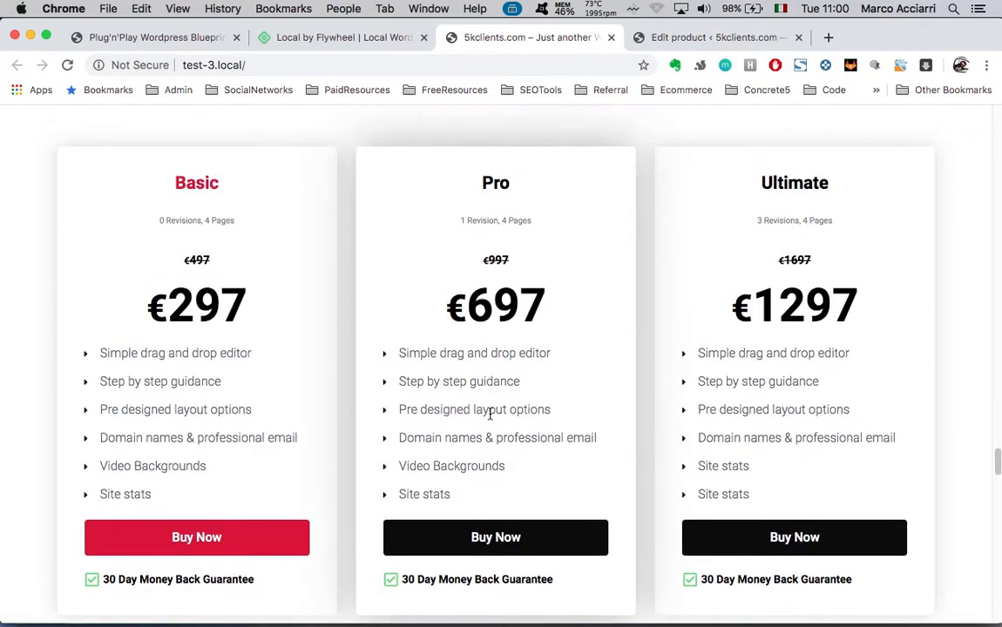
pyautogui.scroll(-1, 491, 414)
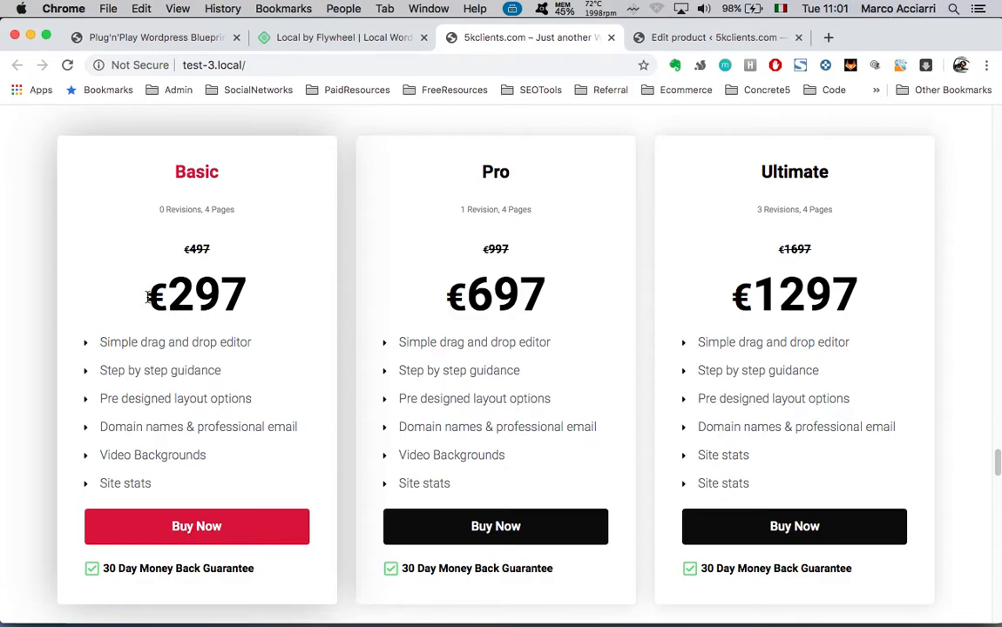
# Select the Basic plan's €297 price text on its pricing card
pyautogui.moveTo(149, 299); pyautogui.dragTo(241, 286)
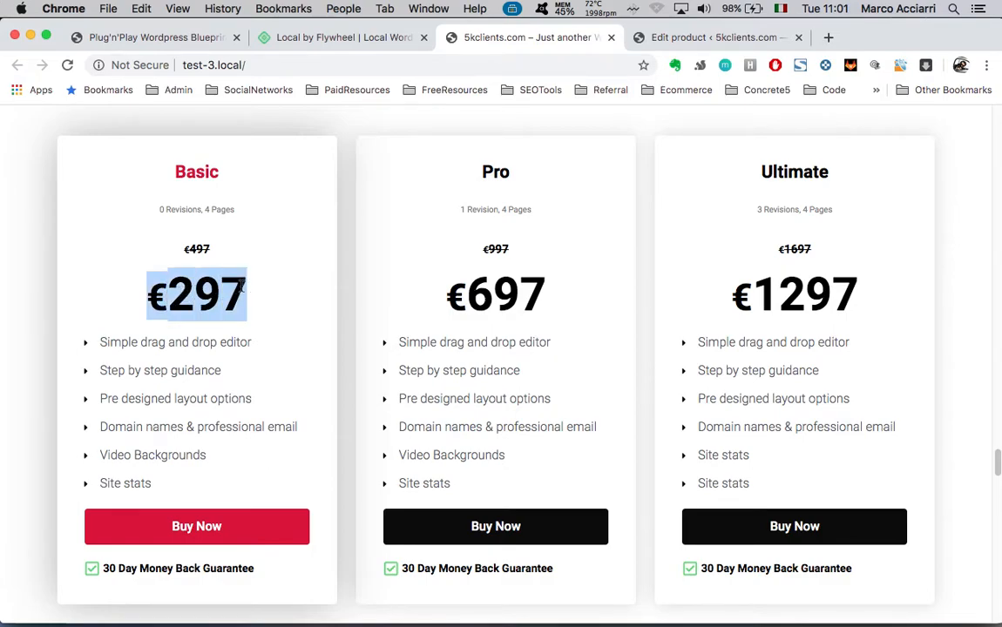
pyautogui.click(164, 295)
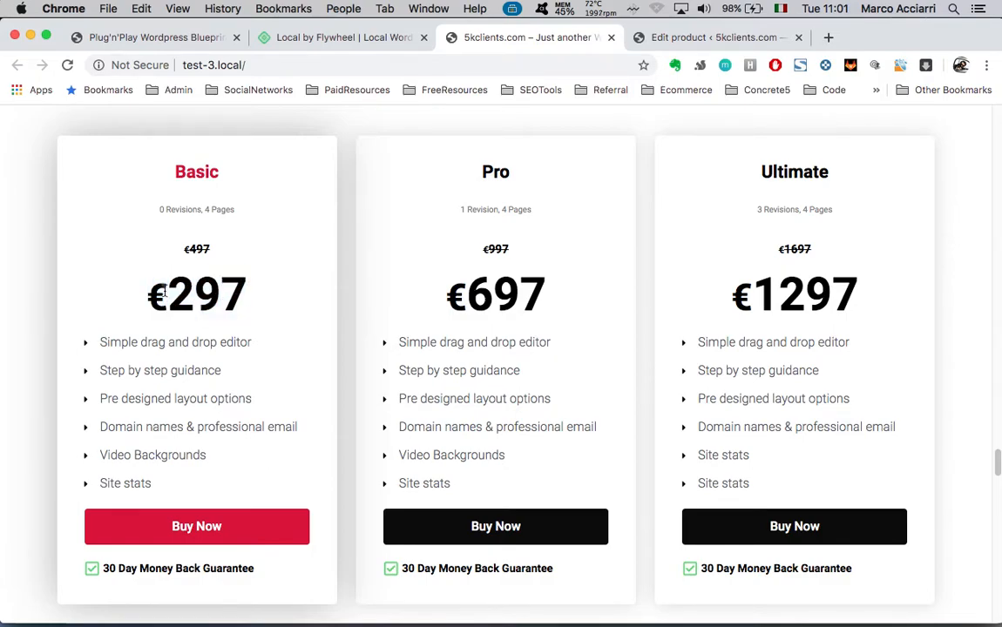
pyautogui.moveTo(146, 294); pyautogui.dragTo(275, 312)
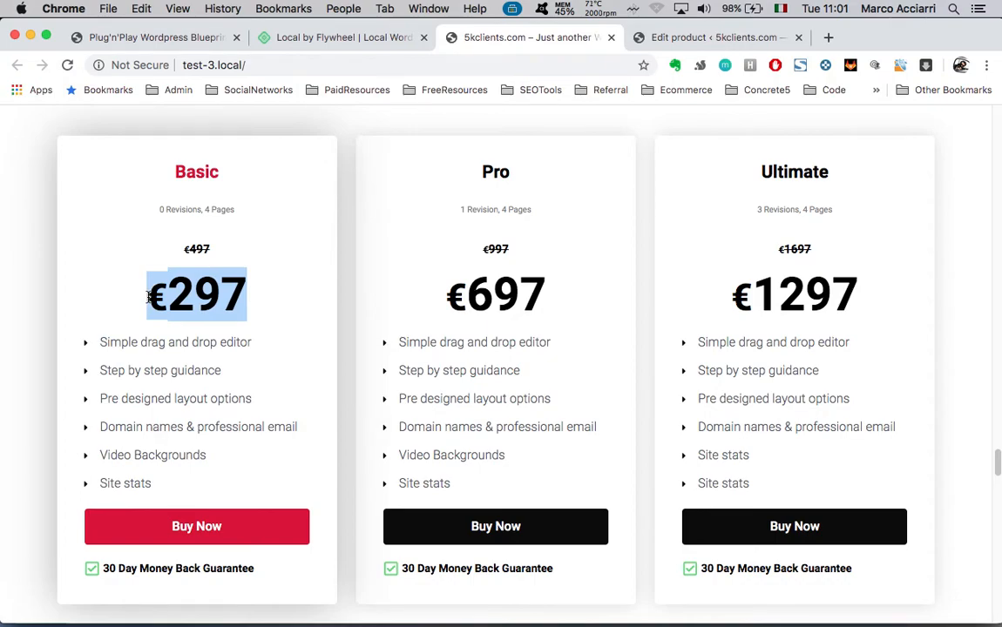
pyautogui.click(218, 305)
pyautogui.moveTo(149, 297); pyautogui.dragTo(240, 293)
pyautogui.click(175, 297)
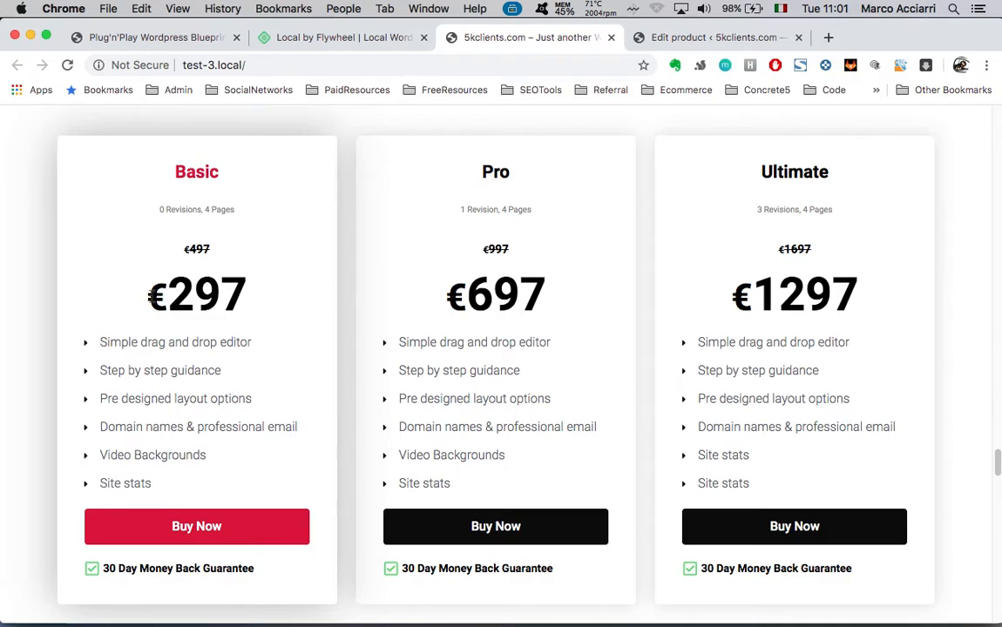
pyautogui.moveTo(149, 296); pyautogui.dragTo(267, 308)
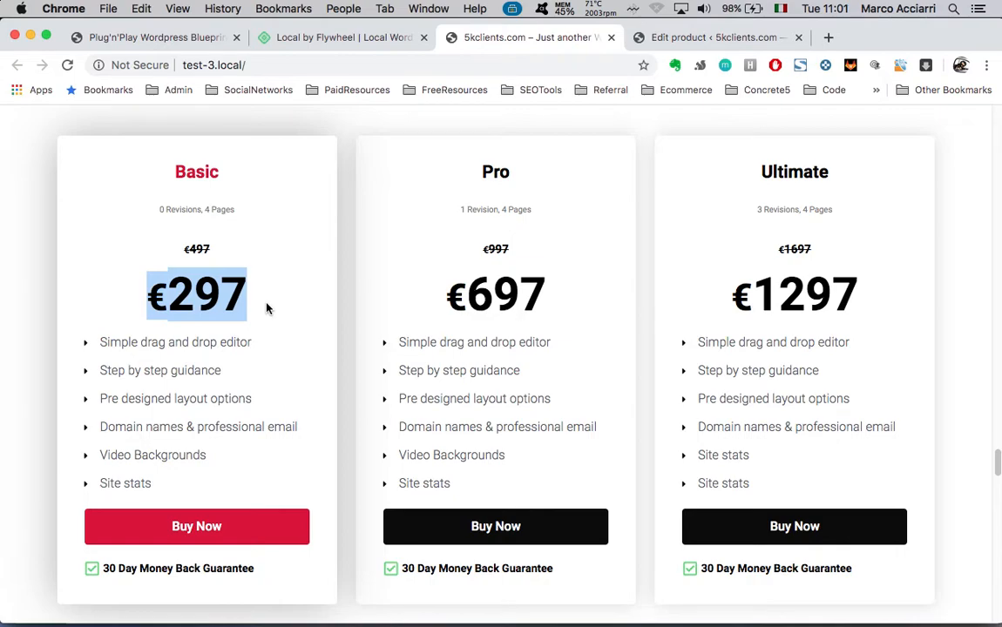
pyautogui.click(235, 302)
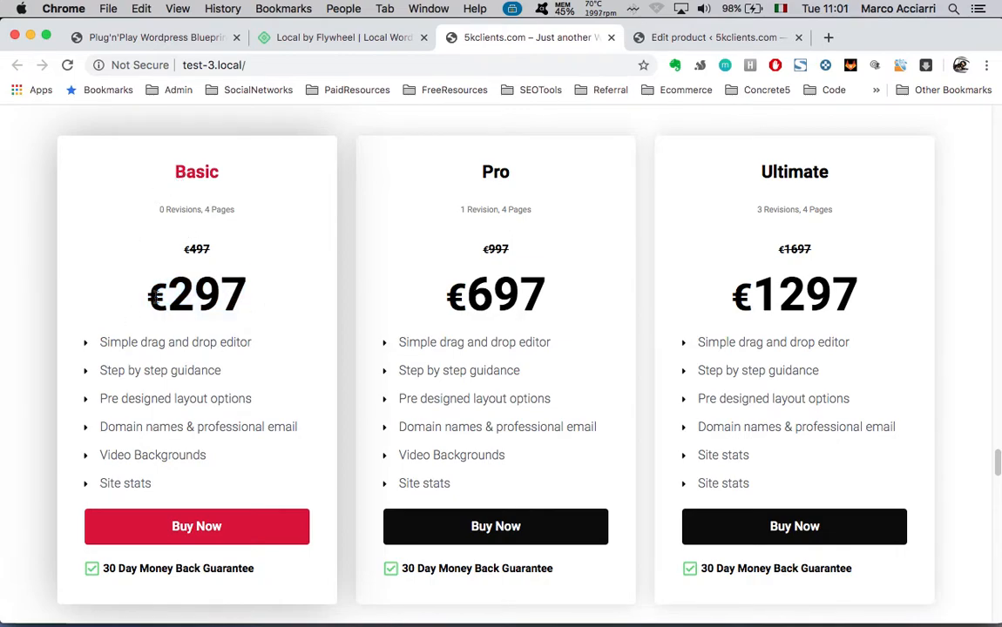
pyautogui.moveTo(149, 294); pyautogui.dragTo(251, 299)
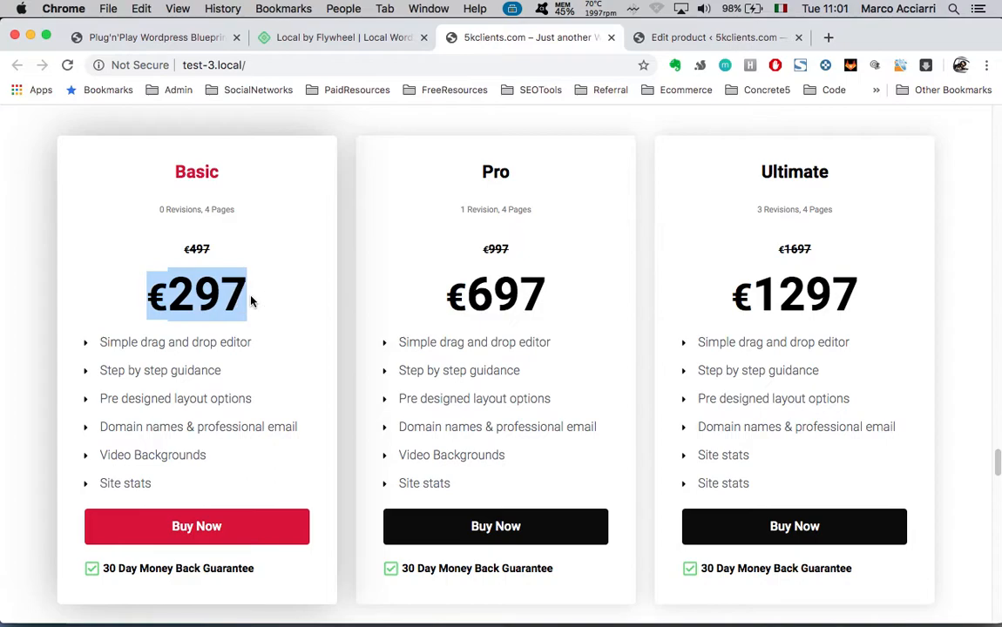
pyautogui.scroll(-1, 367, 425)
pyautogui.scroll(1, 367, 425)
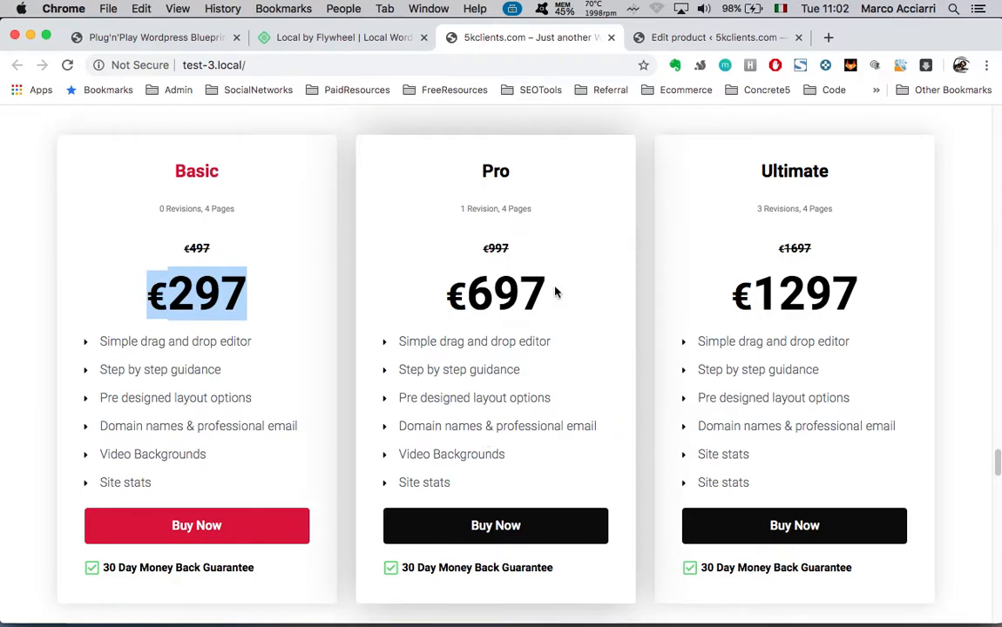
pyautogui.click(686, 39)
# Show the product's Attributes and expand the Pricing attribute for editing
pyautogui.scroll(5, 237, 310)
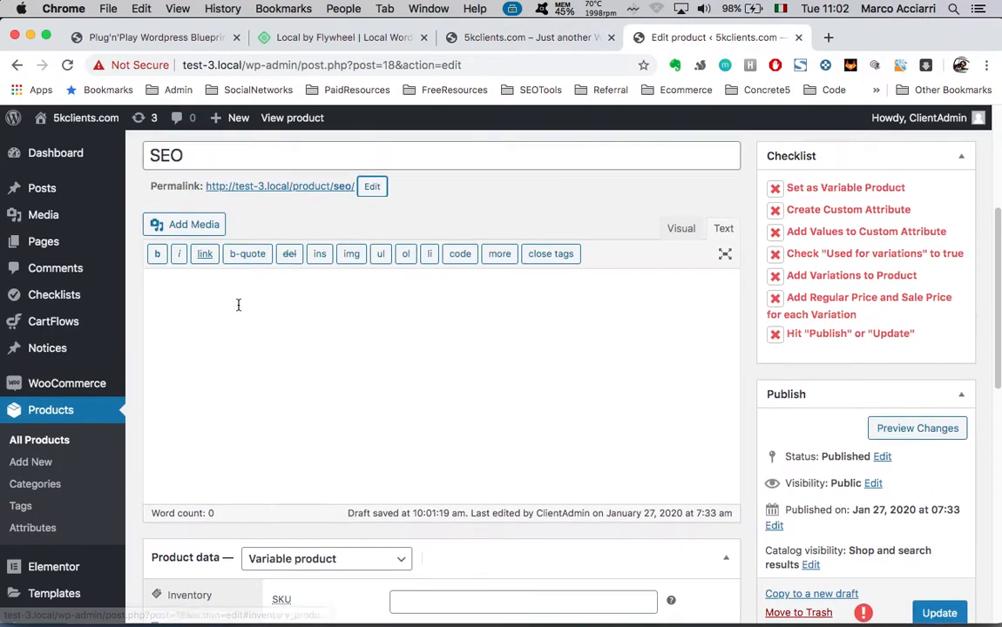
pyautogui.scroll(2, 238, 305)
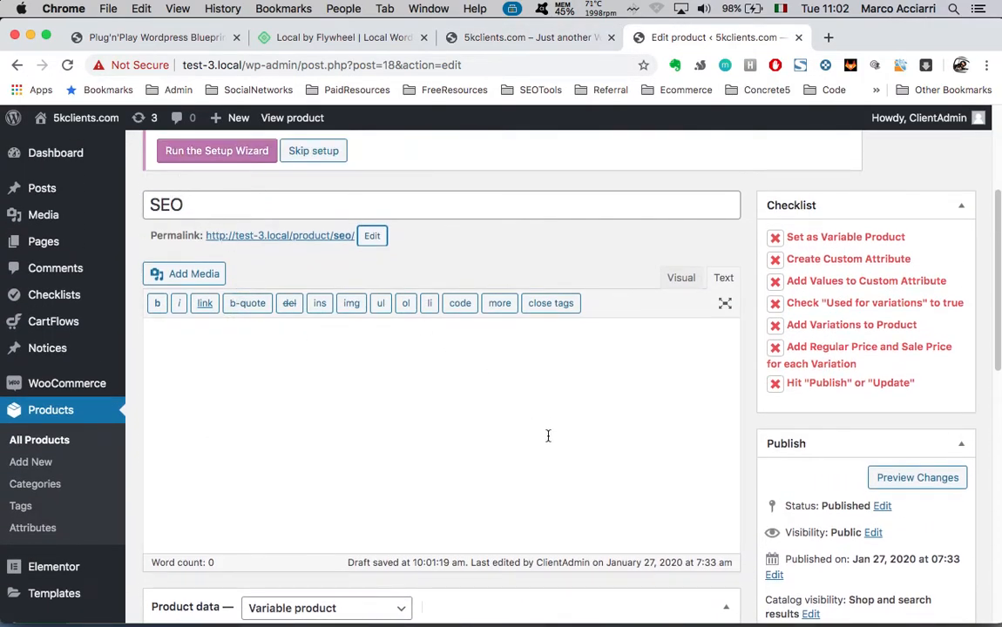
pyautogui.scroll(-8, 548, 436)
pyautogui.click(190, 384)
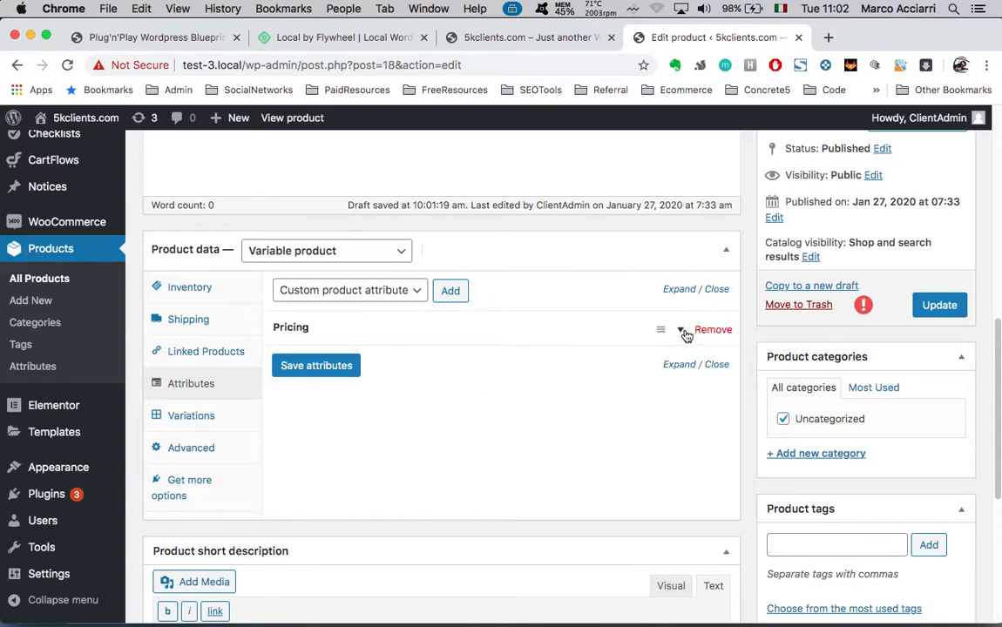
pyautogui.click(683, 332)
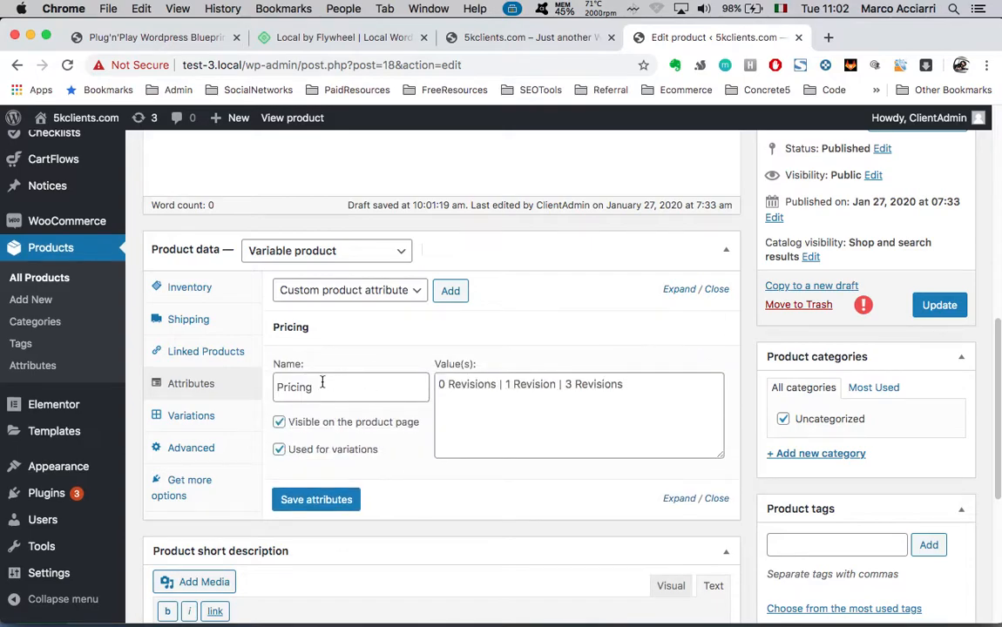
pyautogui.click(487, 394)
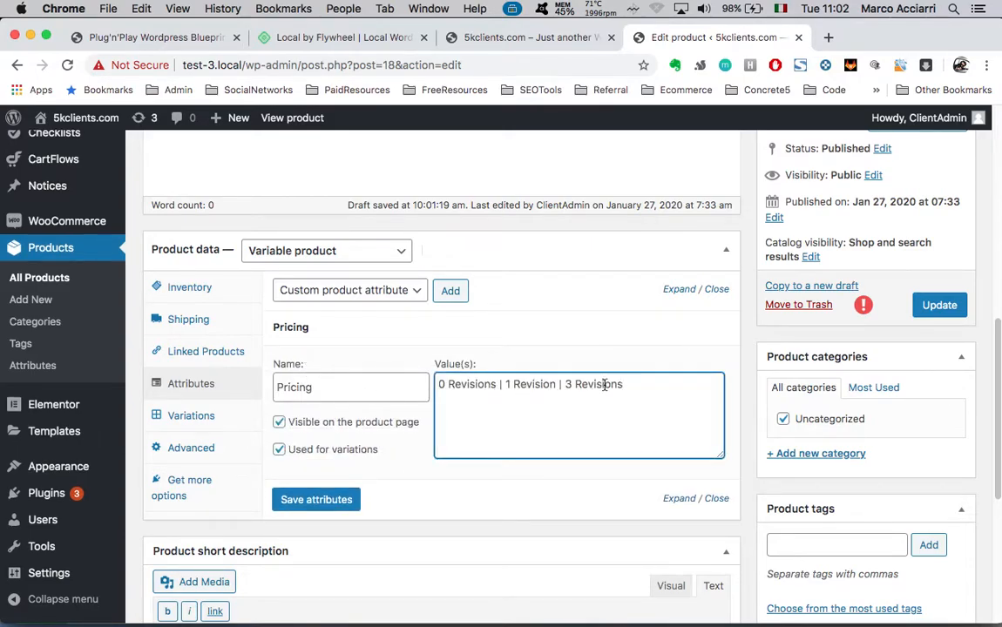
pyautogui.moveTo(438, 386); pyautogui.dragTo(653, 394)
pyautogui.click(652, 394)
# Replace the Revisions values with 1 Month, 3 Months and 6 Months and save the attributes
pyautogui.moveTo(497, 385); pyautogui.dragTo(437, 383)
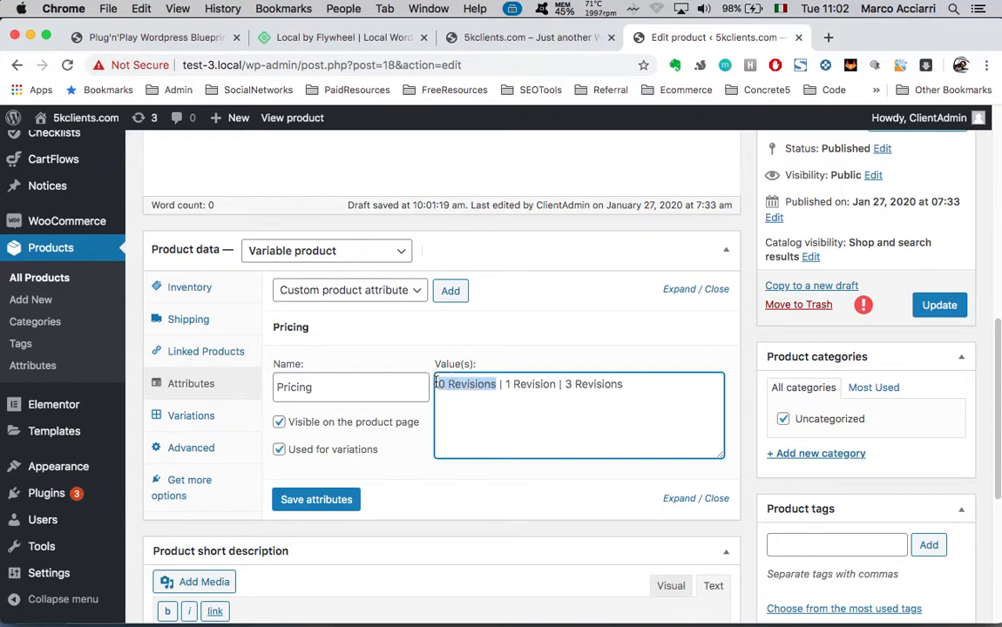
pyautogui.write('1 Month')
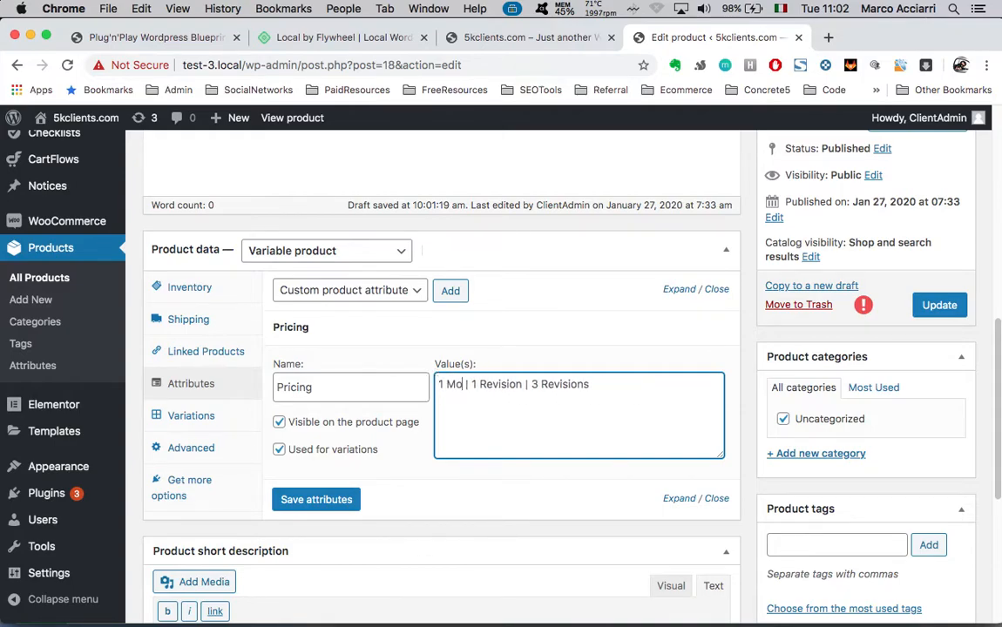
pyautogui.click(496, 384)
pyautogui.press('BackSpace')
pyautogui.press('BackSpace')
pyautogui.write('3')
pyautogui.press('BackSpace')
pyautogui.press('BackSpace')
pyautogui.press('BackSpace')
pyautogui.press('BackSpace')
pyautogui.press('BackSpace')
pyautogui.press('BackSpace')
pyautogui.press('BackSpace')
pyautogui.press('BackSpace')
pyautogui.write('Months')
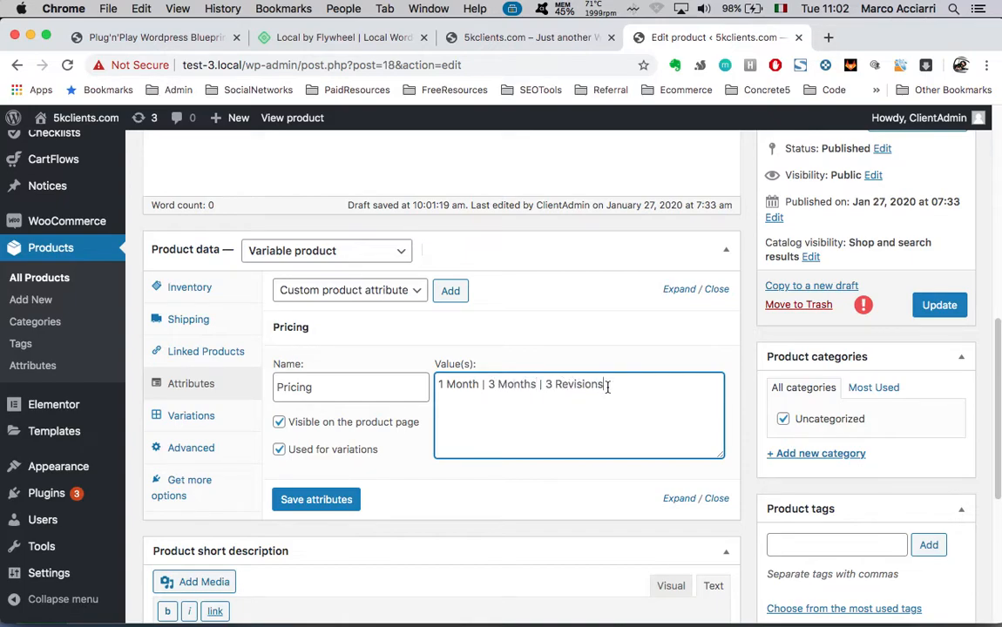
pyautogui.moveTo(545, 384); pyautogui.dragTo(604, 384)
pyautogui.write('&')
pyautogui.write(' Month')
pyautogui.scroll(-3, 481, 391)
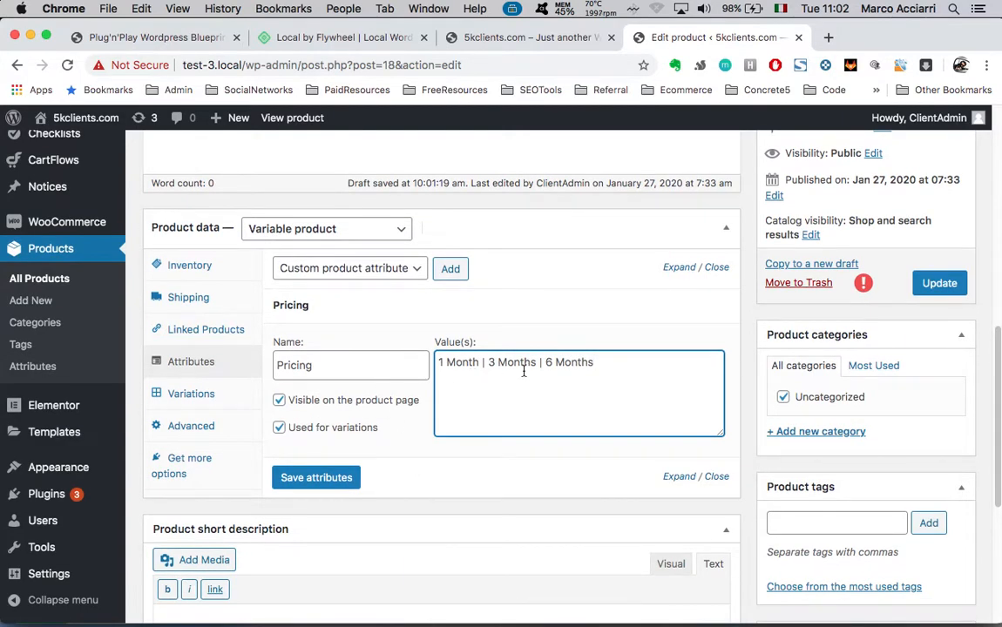
pyautogui.scroll(1, 524, 372)
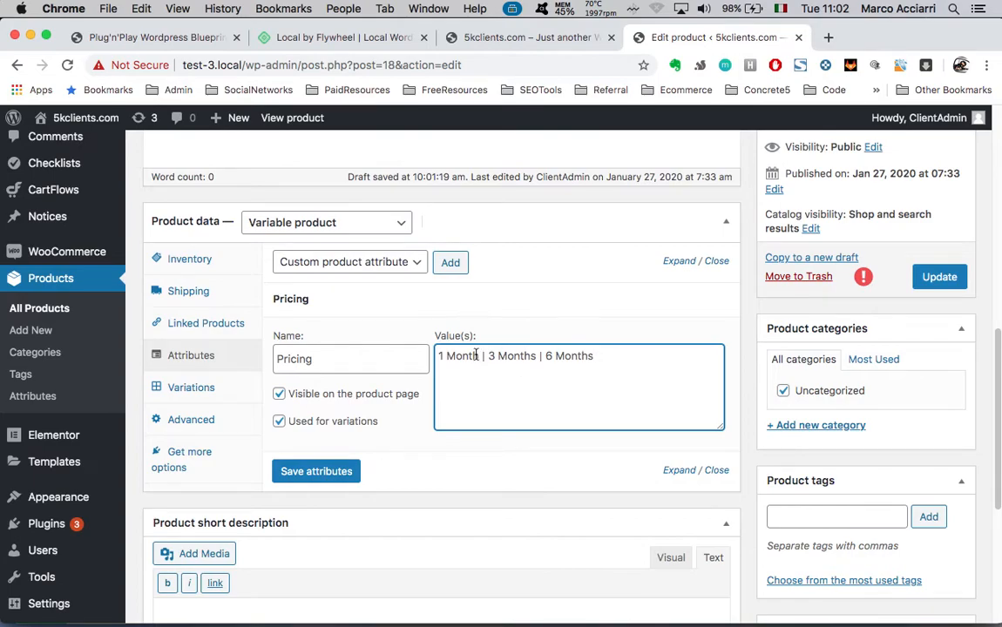
pyautogui.scroll(1, 584, 387)
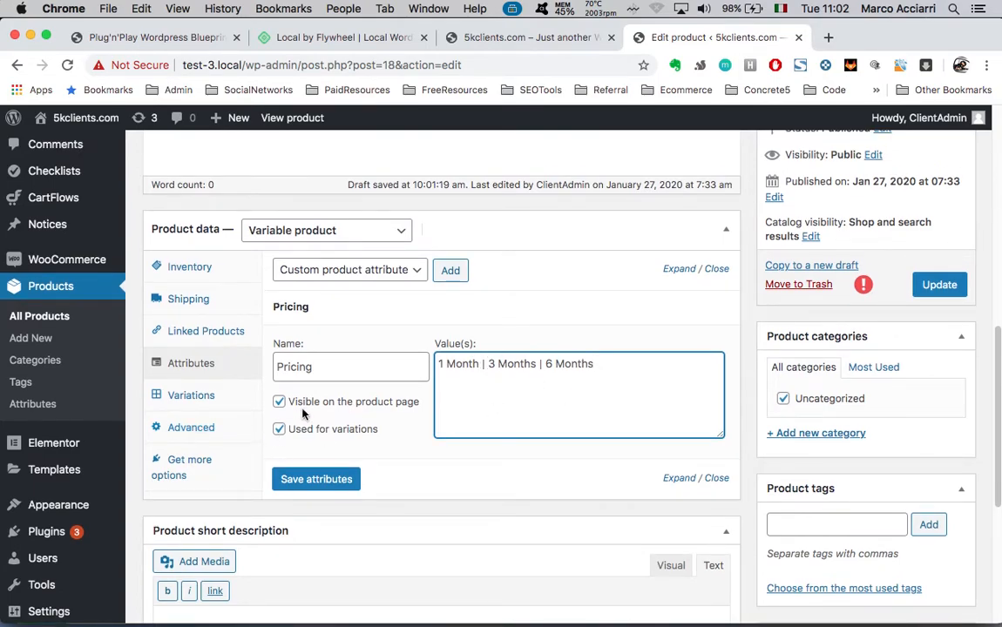
pyautogui.click(312, 490)
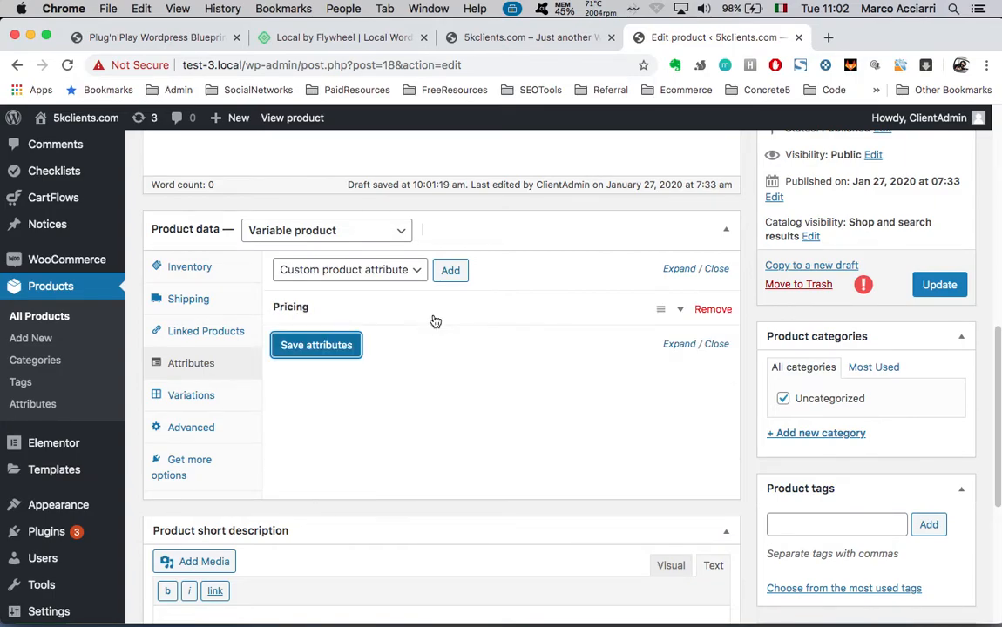
# Make 1 Month the default and set variations #20, #21, #22 to 1 Month, 3 Months, 6 Months
pyautogui.click(180, 397)
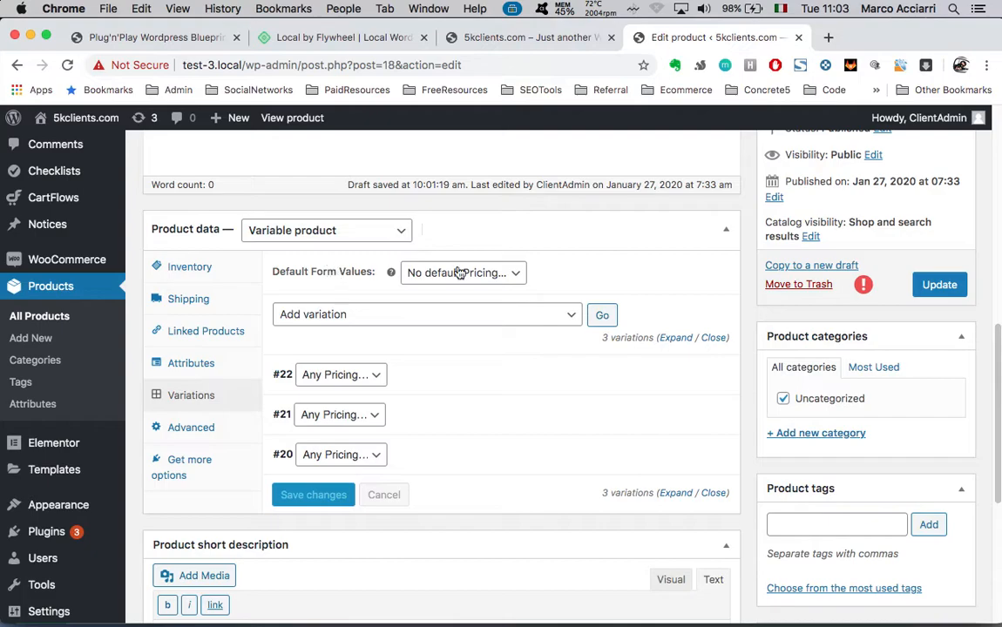
pyautogui.click(492, 273)
pyautogui.click(456, 287)
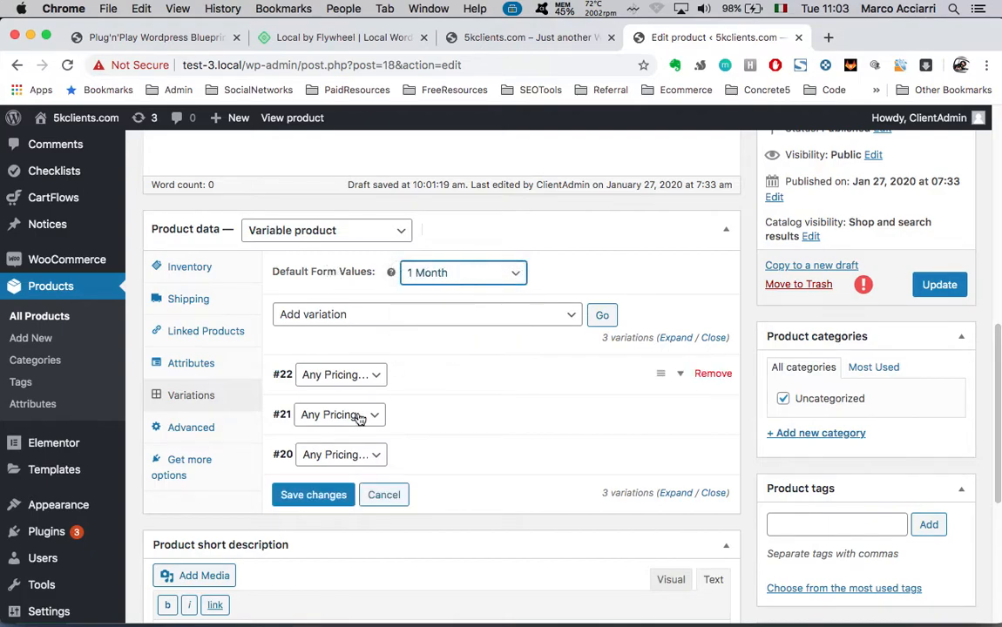
pyautogui.click(342, 456)
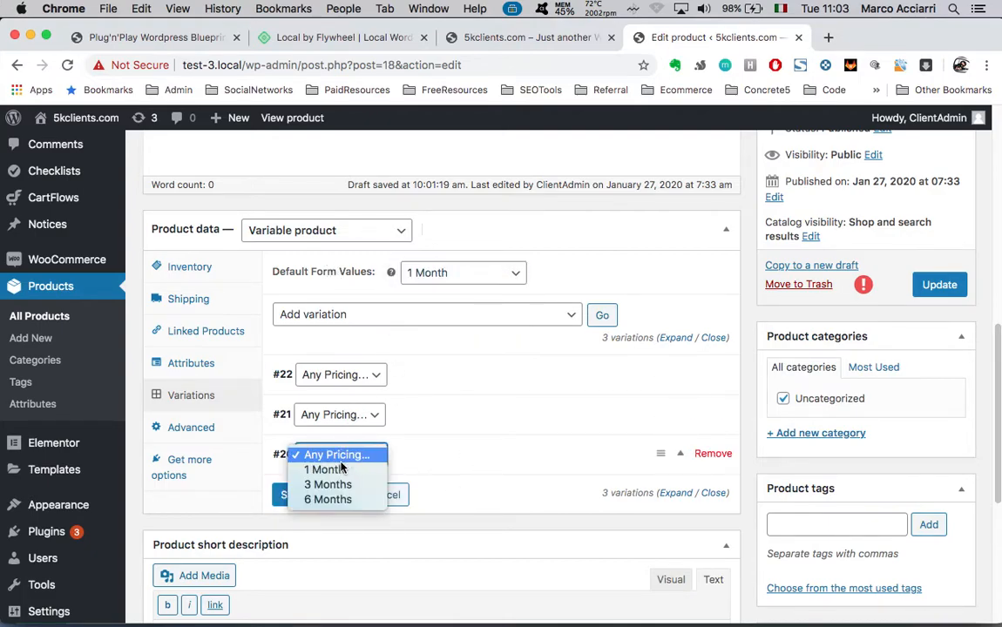
pyautogui.click(325, 470)
pyautogui.click(366, 415)
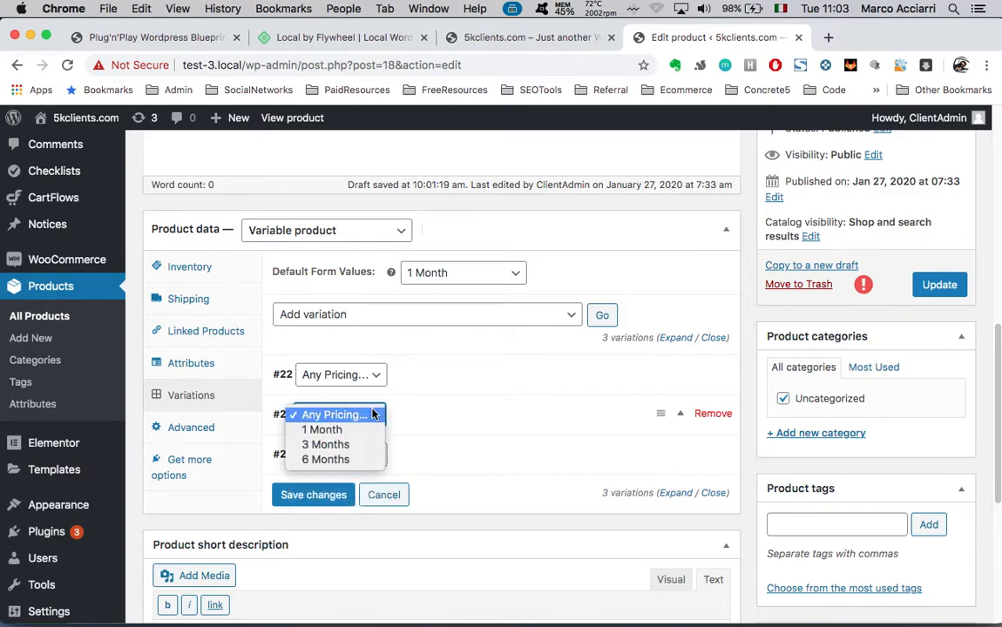
pyautogui.click(325, 444)
pyautogui.click(324, 375)
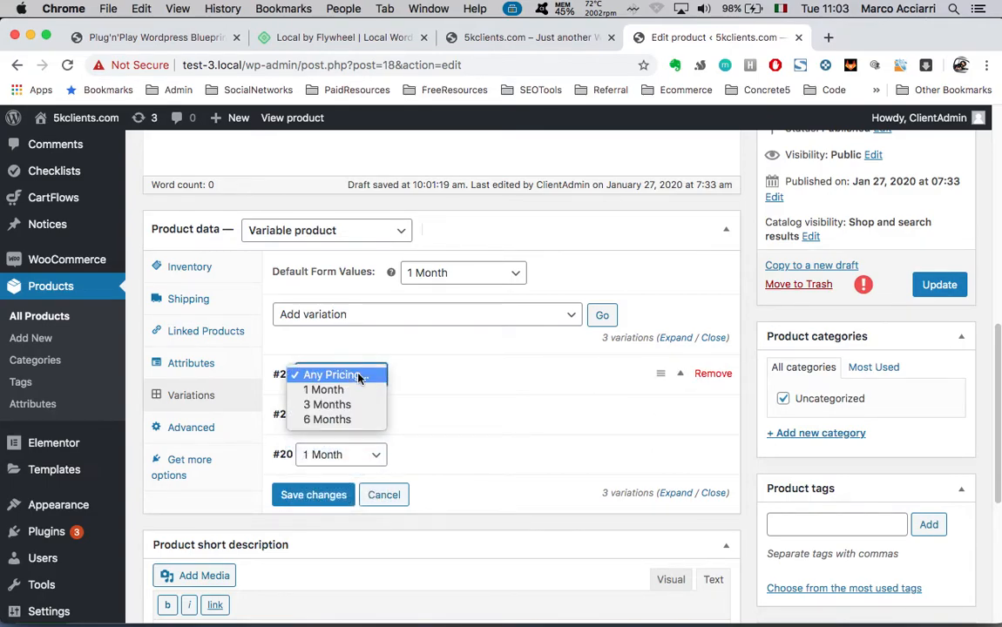
pyautogui.click(318, 420)
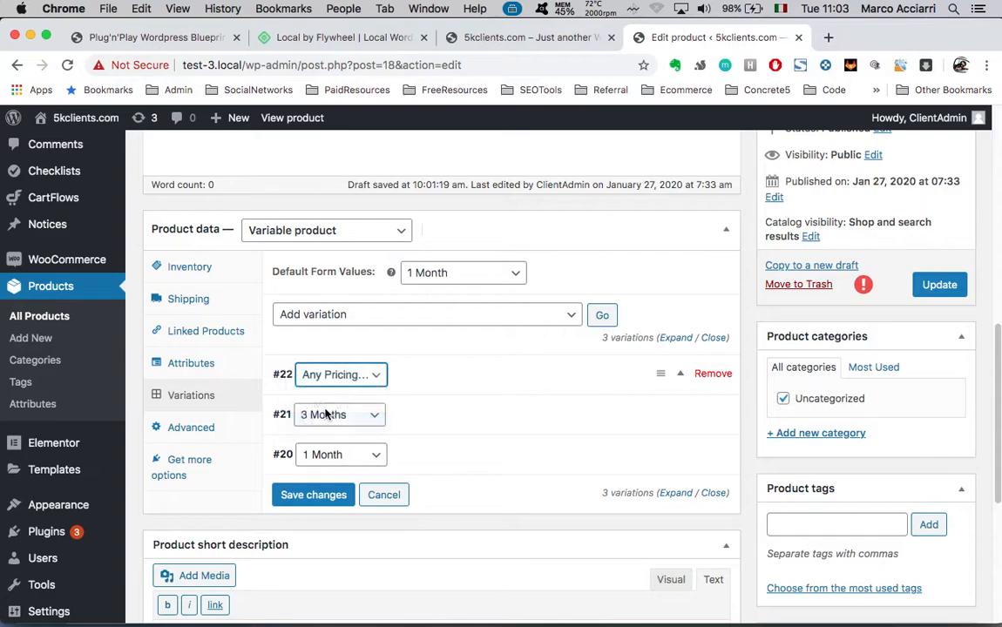
# Expand the 1 Month variation #20 and close its image chooser without picking an image
pyautogui.scroll(-2, 575, 397)
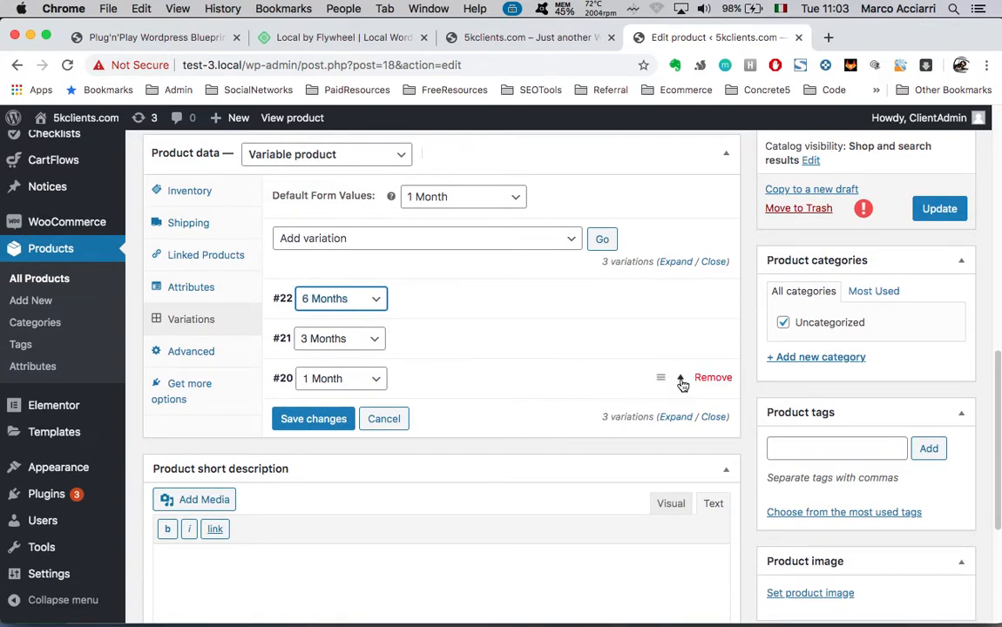
pyautogui.click(683, 383)
pyautogui.scroll(-3, 521, 441)
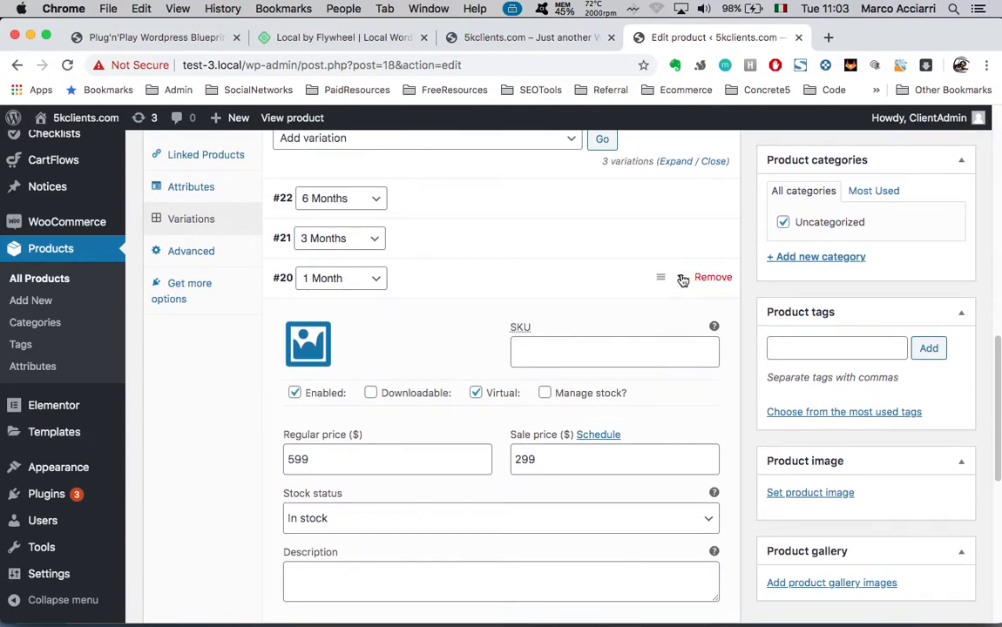
pyautogui.scroll(-2, 461, 289)
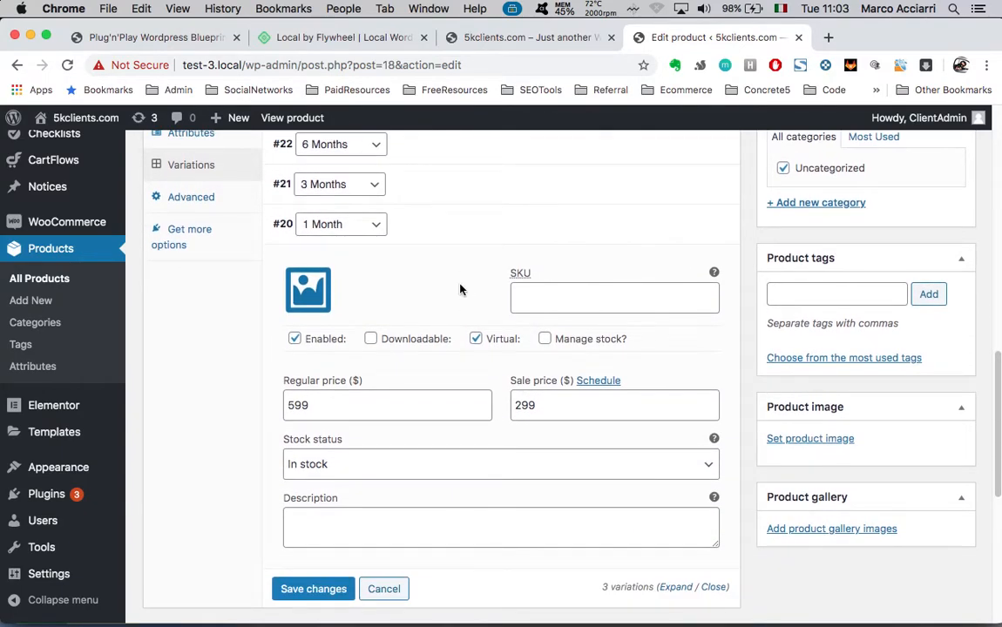
pyautogui.click(305, 300)
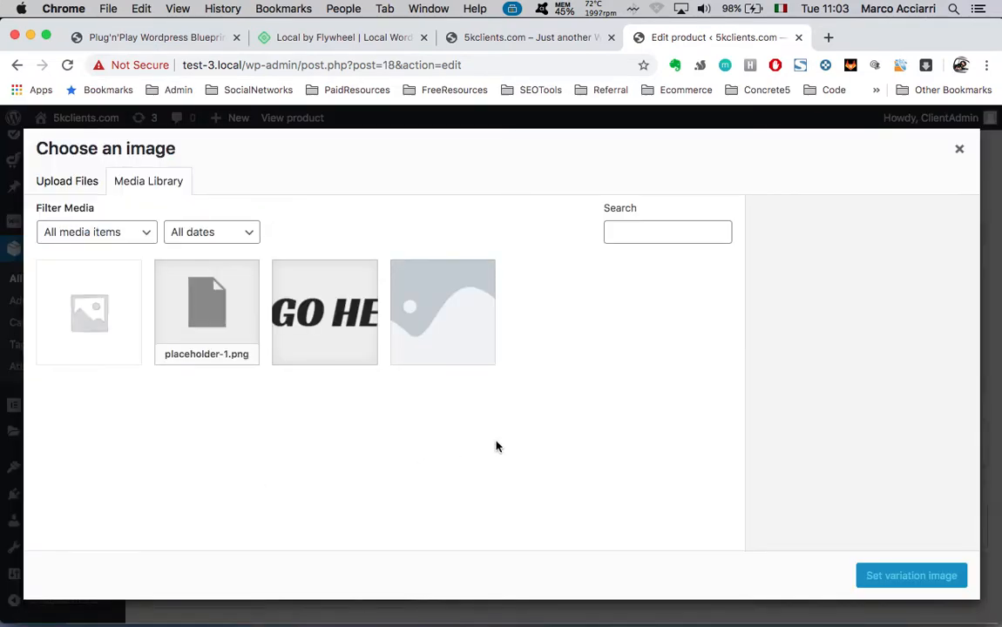
pyautogui.click(959, 149)
pyautogui.scroll(-1, 460, 290)
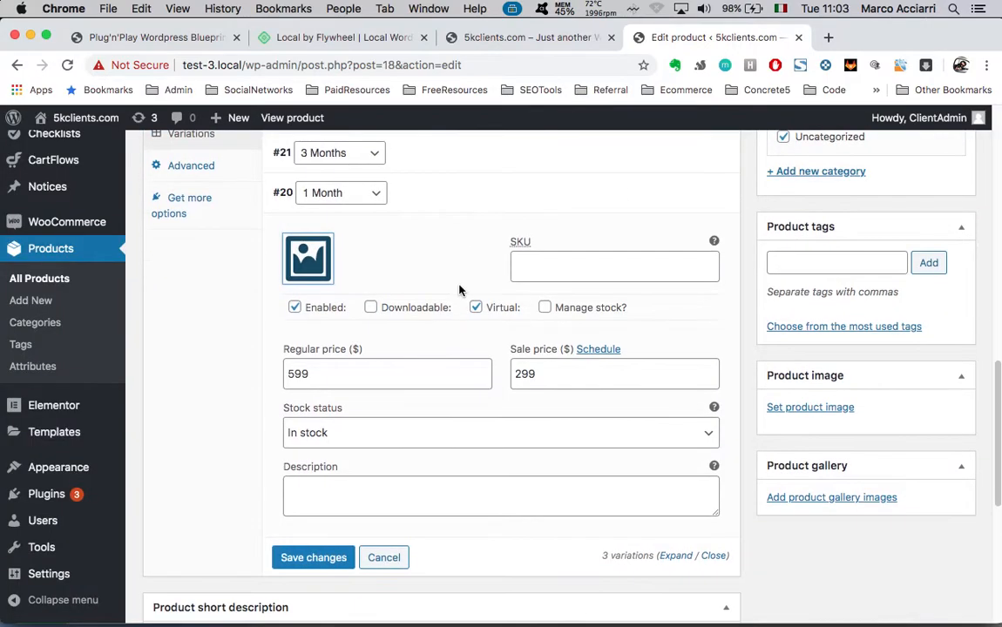
pyautogui.scroll(2, 509, 533)
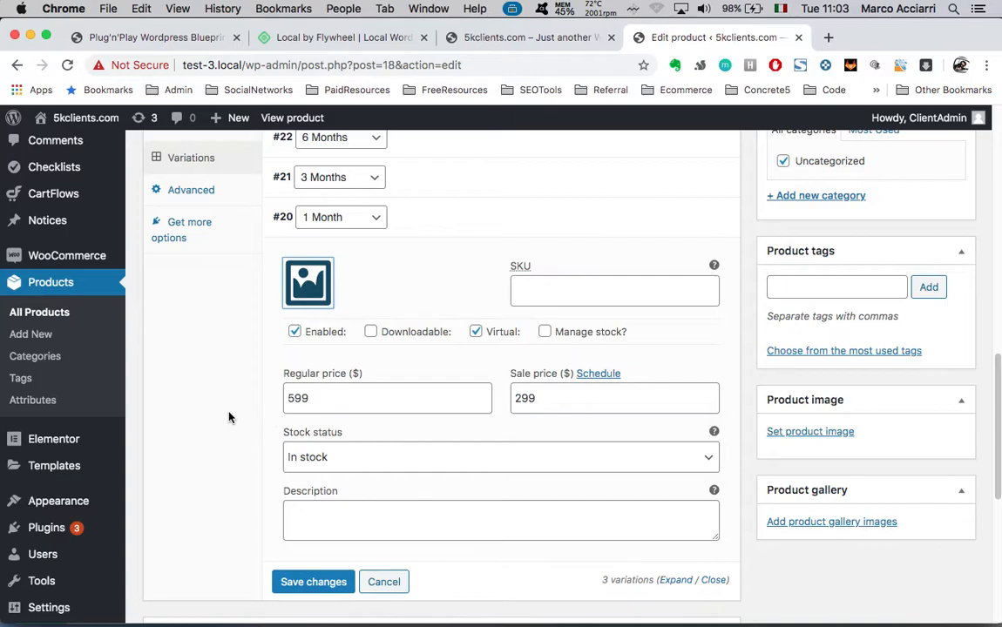
pyautogui.scroll(-2, 229, 417)
pyautogui.scroll(-1, 229, 417)
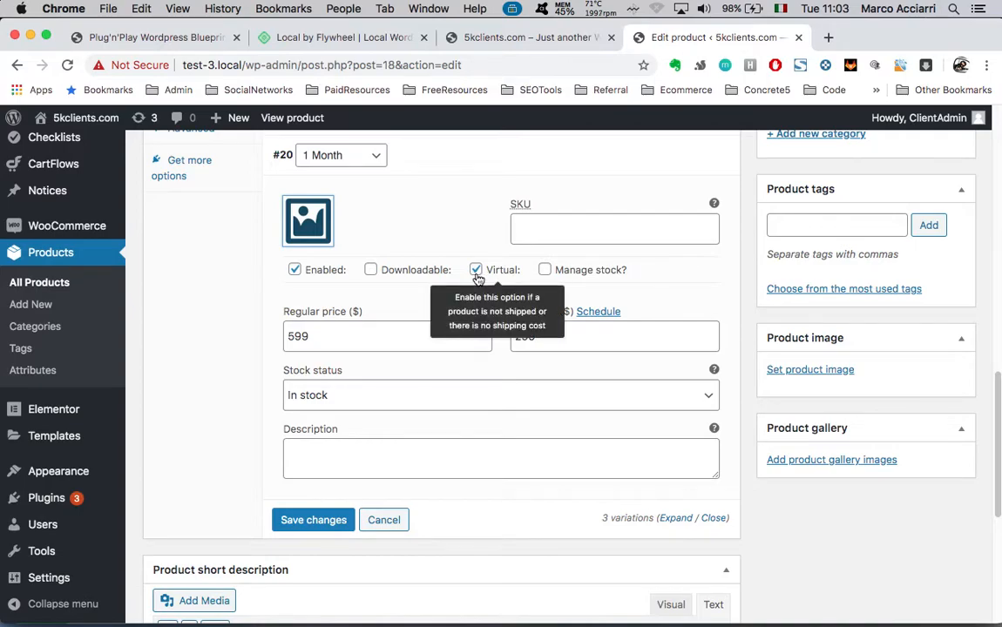
# Select the 1 Month variation's sale price 299 and regular price 599 values
pyautogui.click(325, 346)
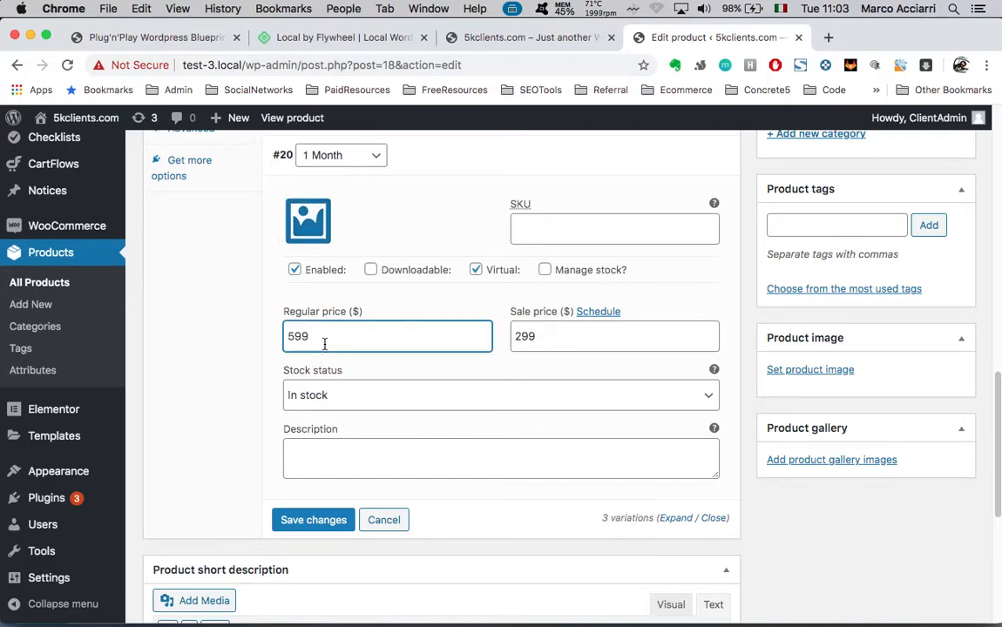
pyautogui.doubleClick(573, 345)
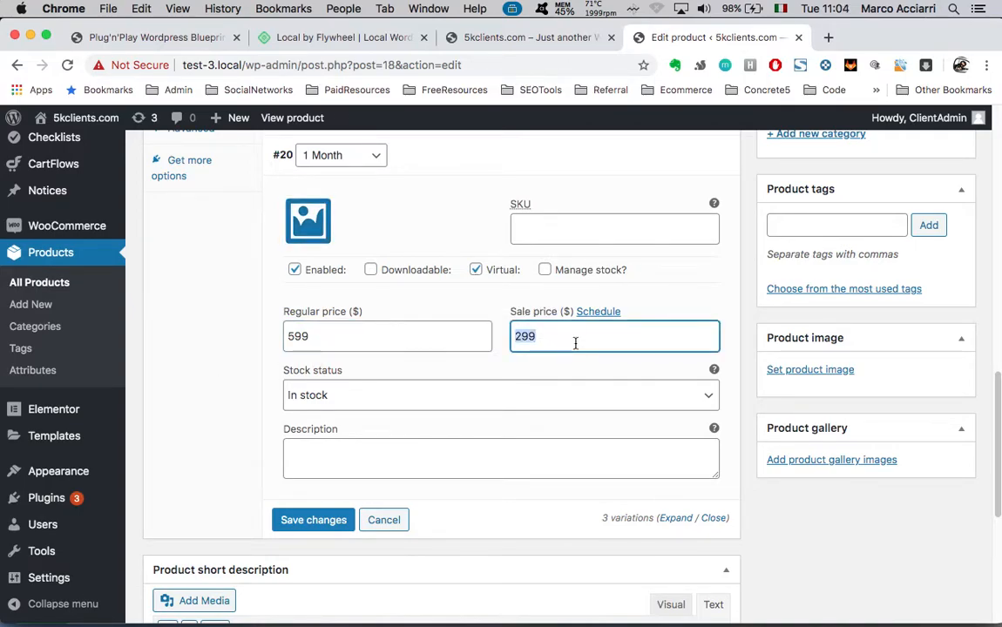
pyautogui.click(341, 340)
pyautogui.click(544, 336)
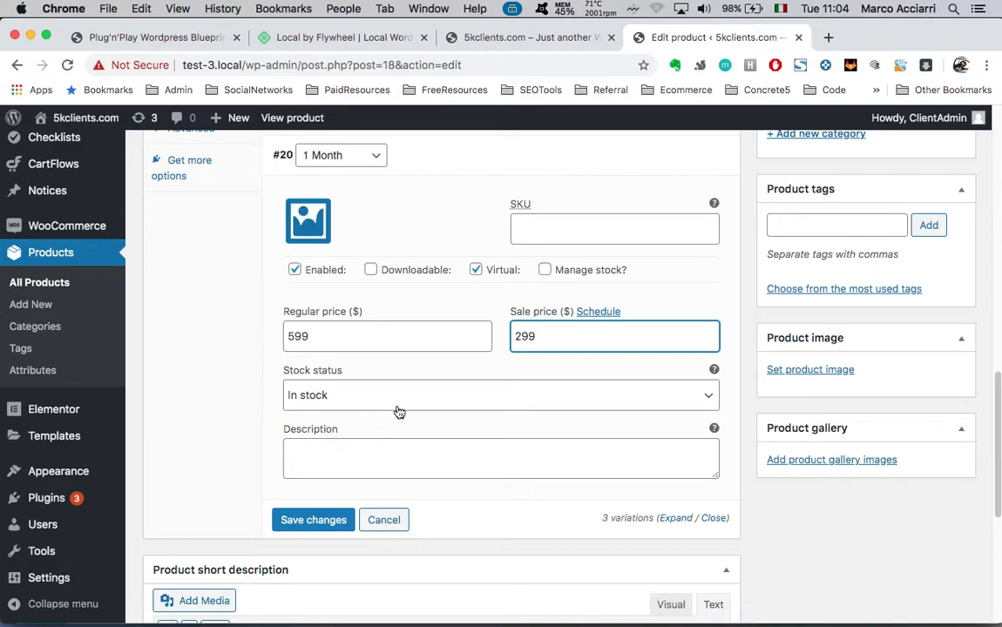
pyautogui.doubleClick(548, 332)
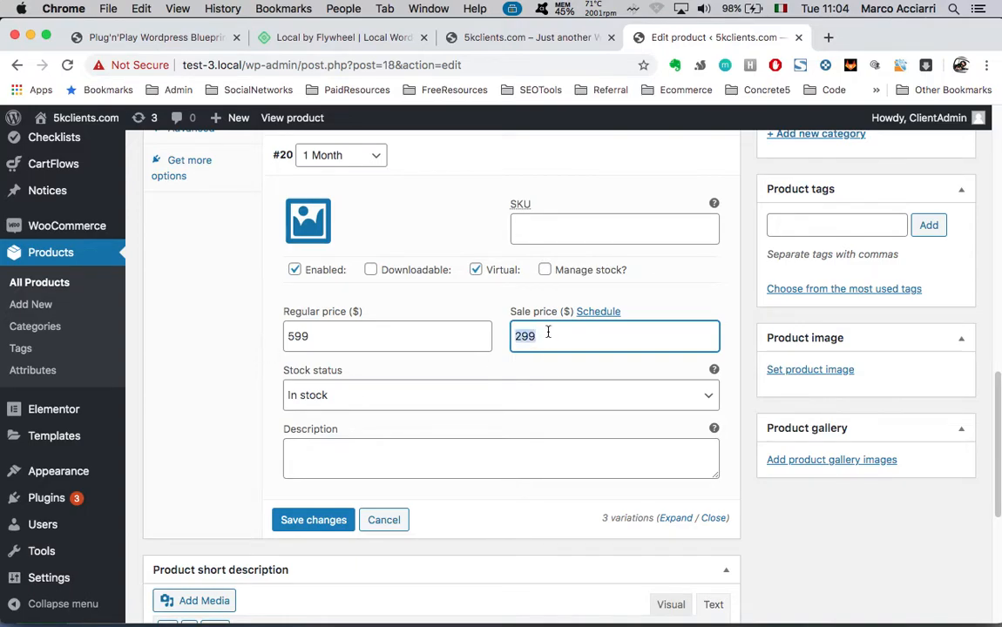
pyautogui.click(413, 331)
pyautogui.scroll(1, 271, 347)
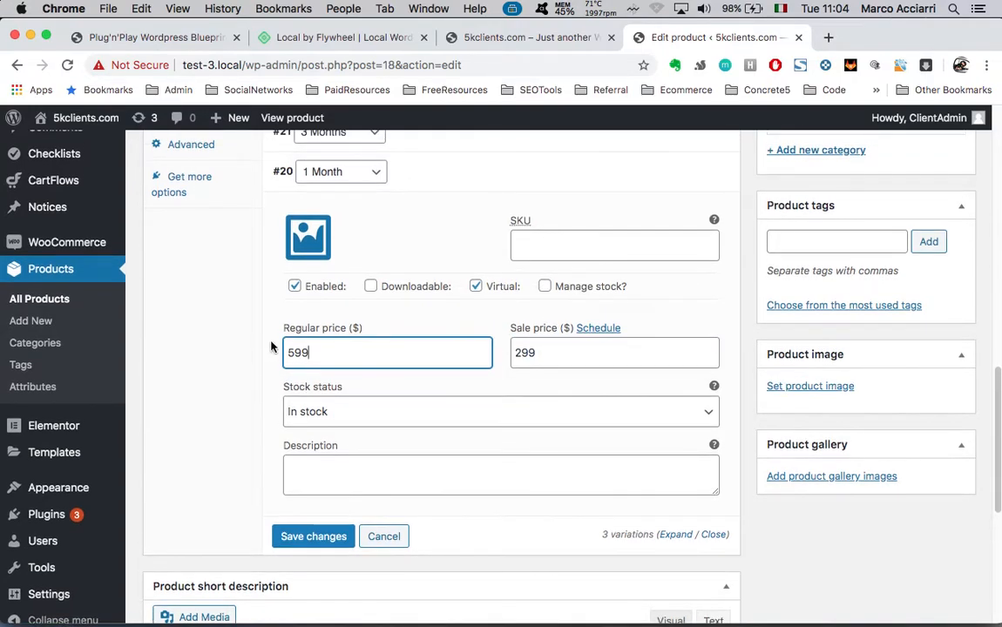
pyautogui.doubleClick(357, 354)
pyautogui.click(346, 357)
pyautogui.doubleClick(353, 358)
# Reselect the sale price 299, then switch focus back to the regular price field
pyautogui.scroll(1, 213, 375)
pyautogui.scroll(-1, 212, 375)
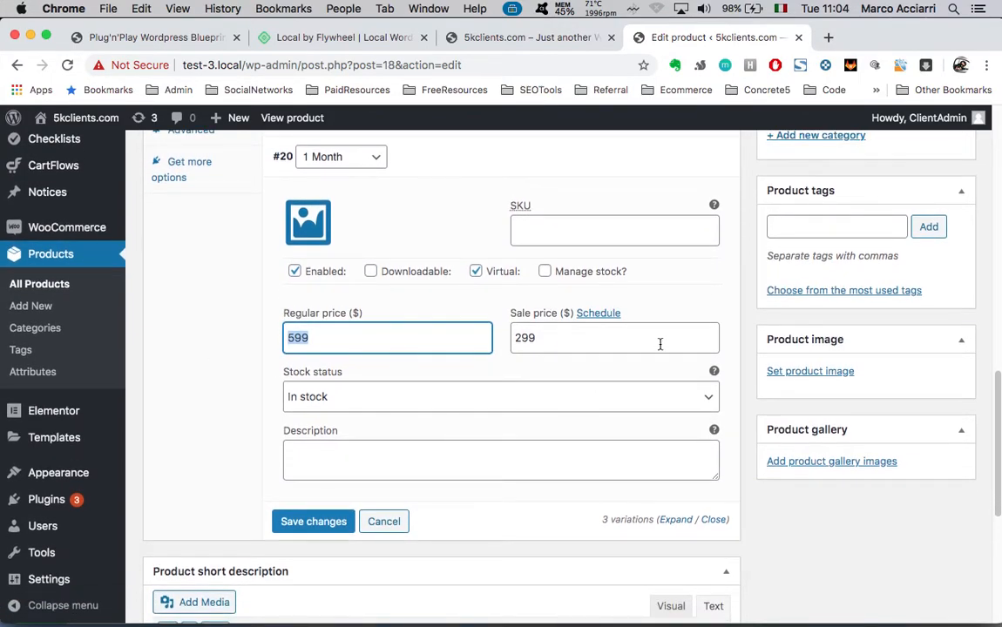
pyautogui.doubleClick(659, 344)
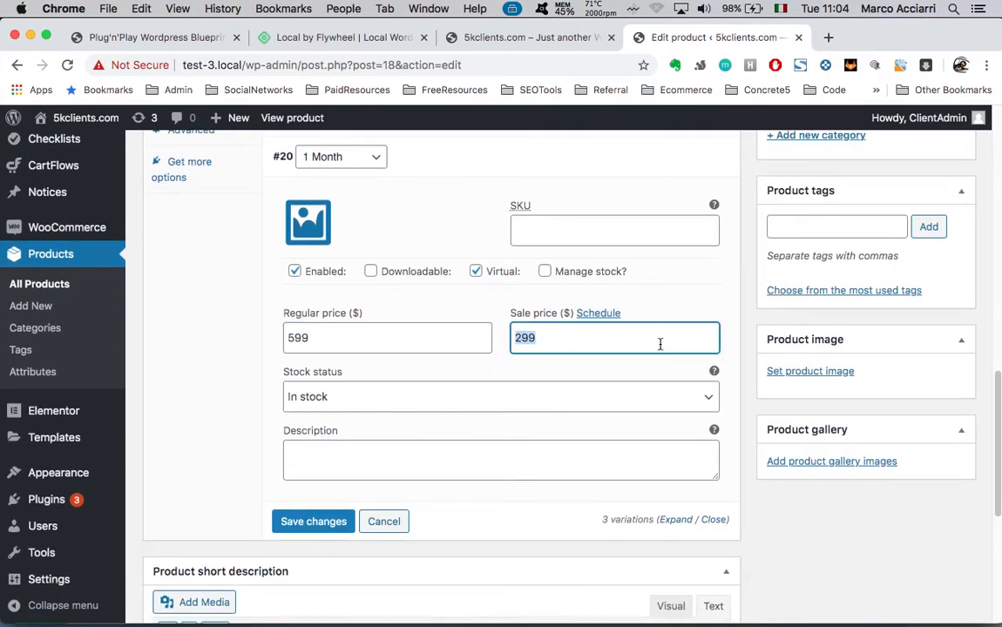
pyautogui.scroll(1, 660, 344)
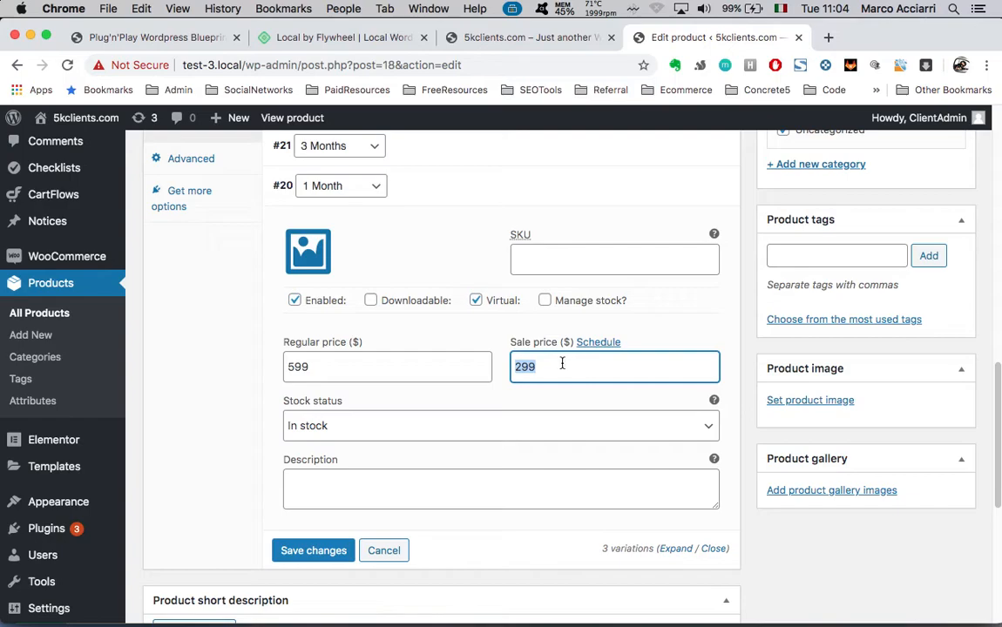
pyautogui.click(326, 373)
pyautogui.doubleClick(615, 369)
pyautogui.click(780, 541)
pyautogui.click(349, 369)
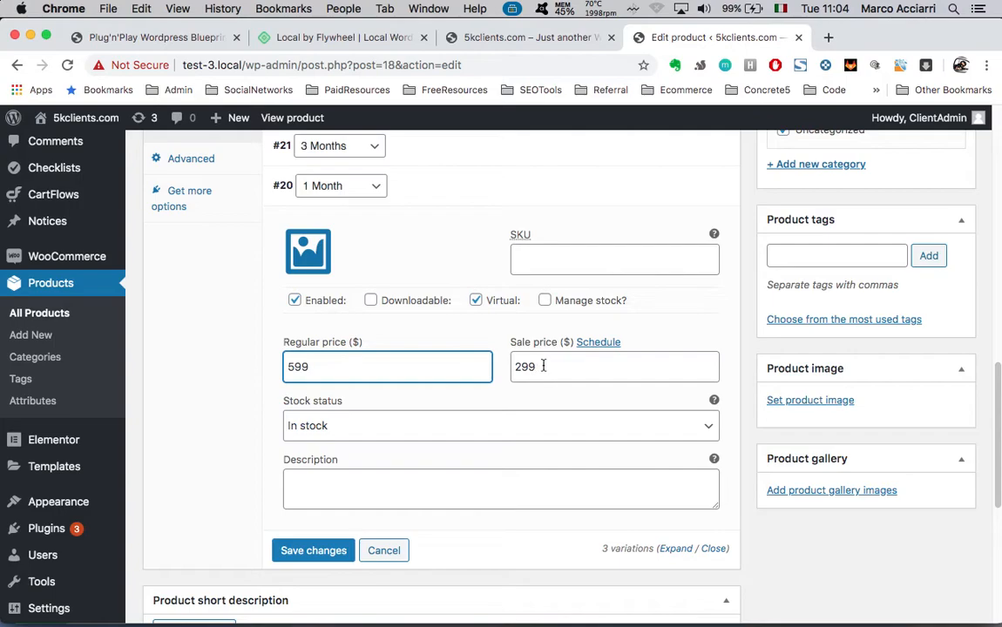
pyautogui.click(543, 366)
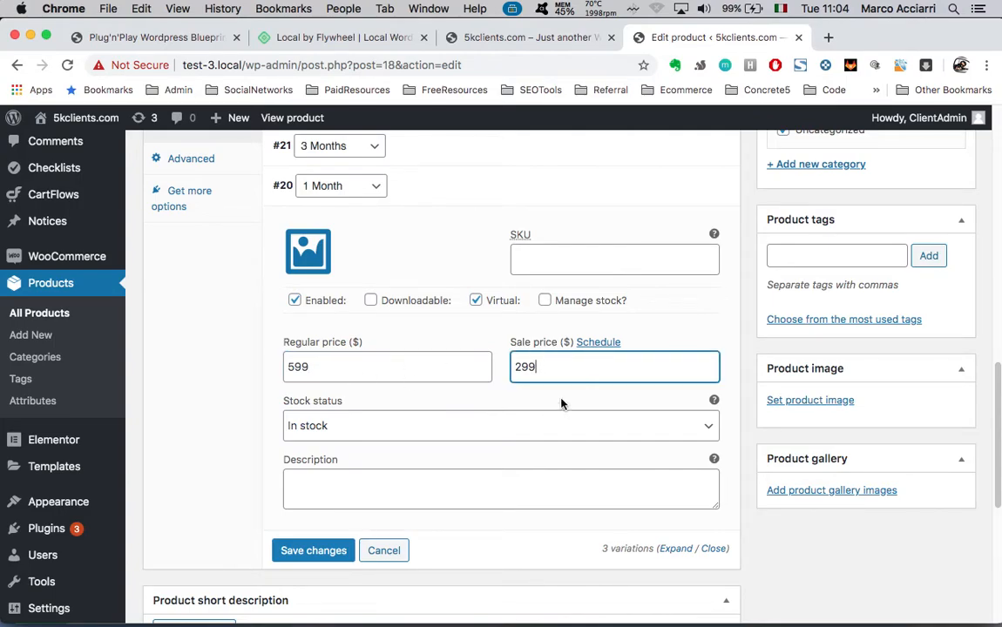
pyautogui.click(517, 371)
pyautogui.click(338, 369)
pyautogui.moveTo(338, 369); pyautogui.dragTo(282, 369)
pyautogui.scroll(1, 597, 449)
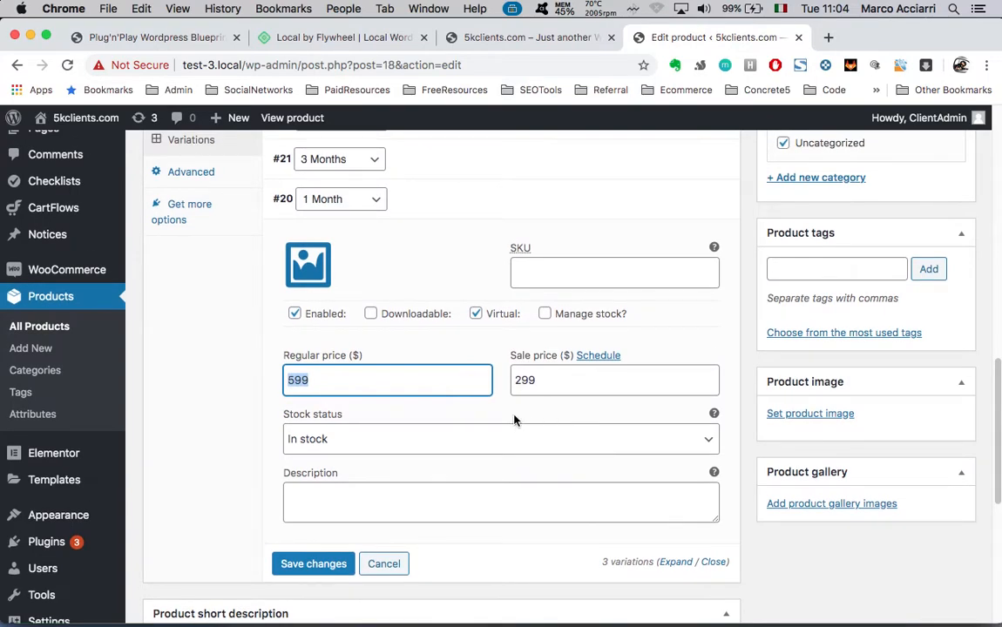
# Tick Downloadable on the 1 Month variation
pyautogui.click(235, 360)
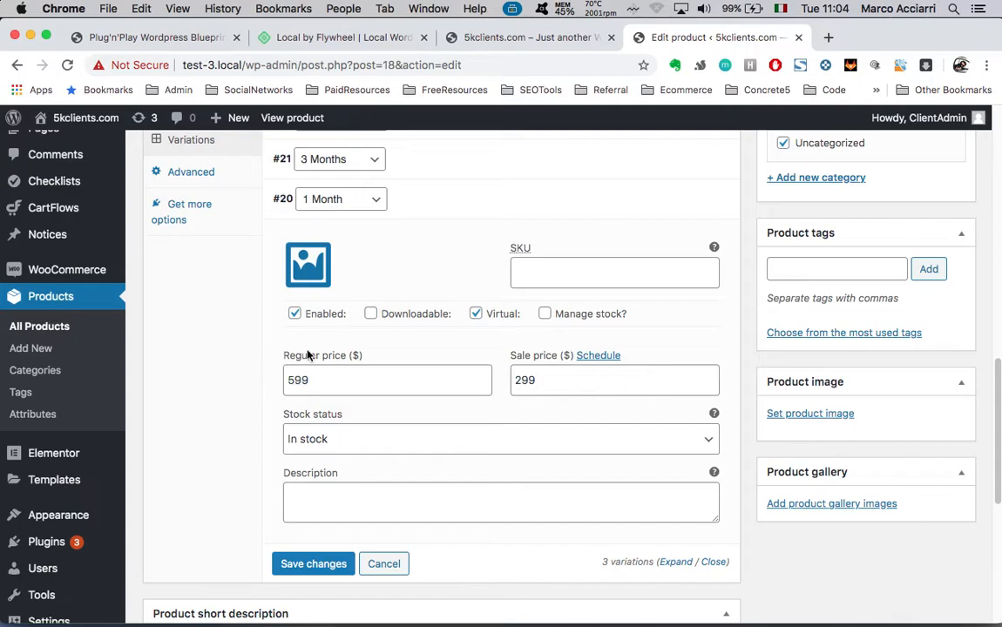
pyautogui.click(372, 315)
pyautogui.scroll(-3, 380, 447)
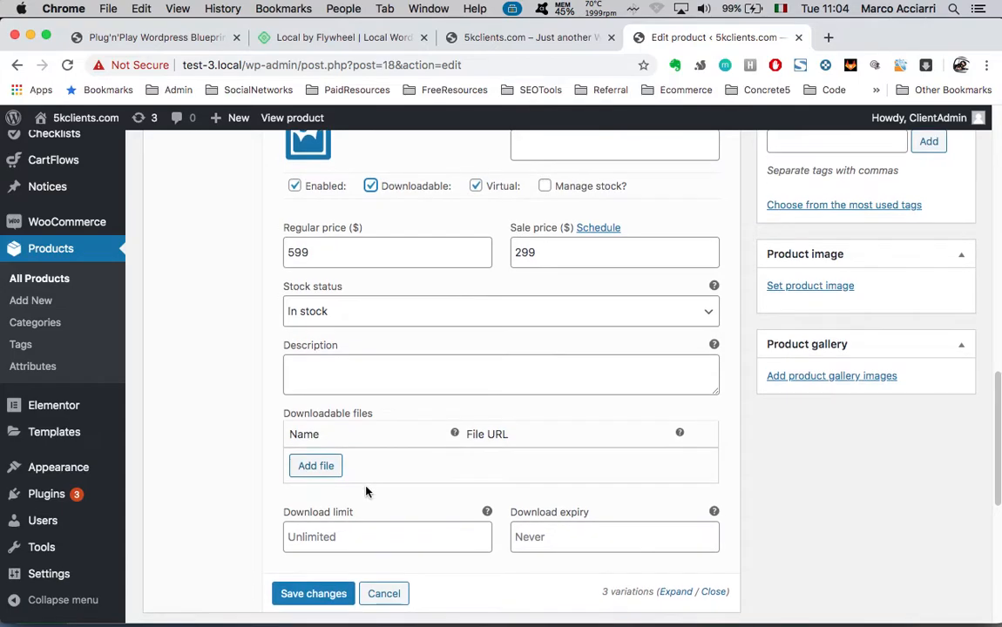
pyautogui.scroll(-1, 367, 489)
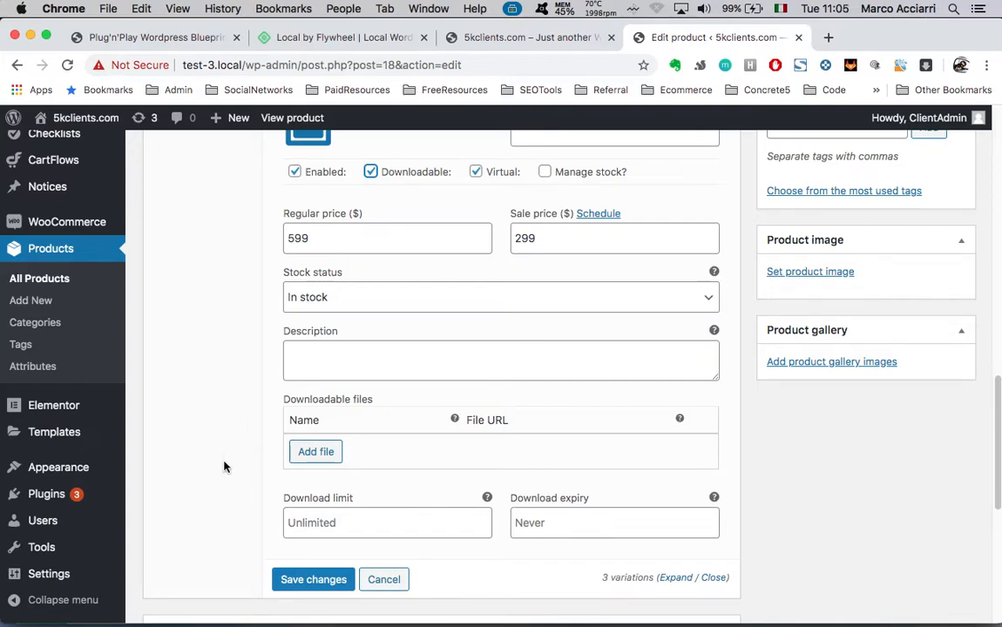
pyautogui.scroll(-1, 224, 467)
pyautogui.scroll(10, 224, 467)
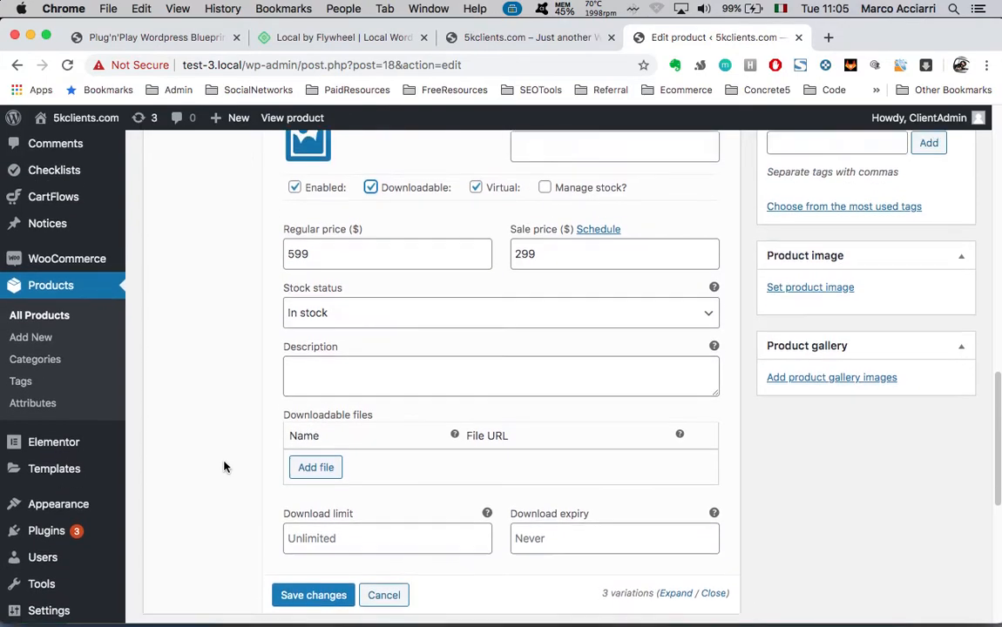
pyautogui.scroll(-4, 470, 416)
pyautogui.scroll(-5, 471, 416)
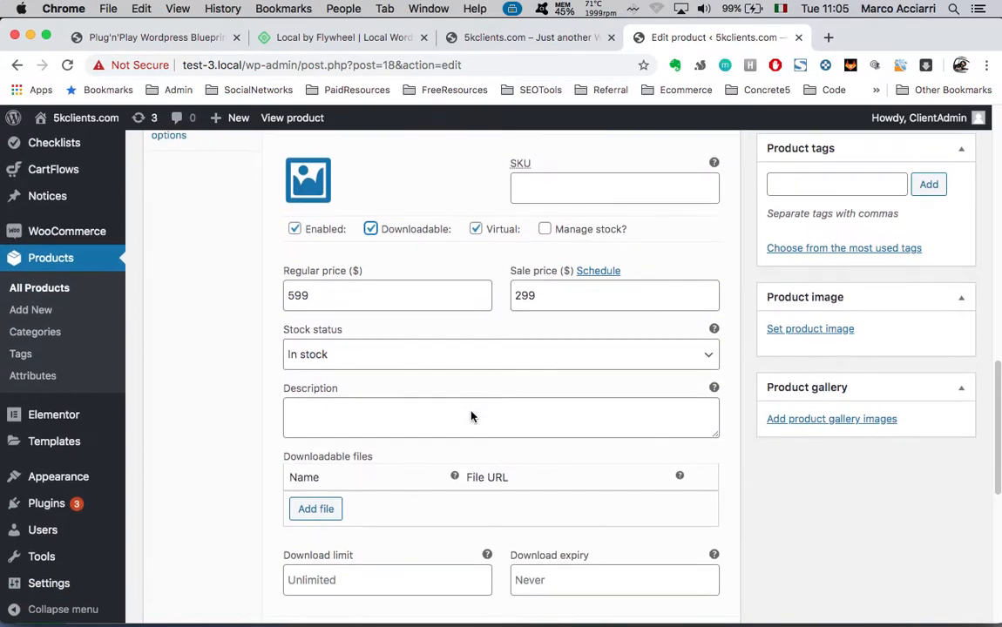
# Change the 1 Month sale price from 299 to 297 and save the variation changes
pyautogui.doubleClick(546, 234)
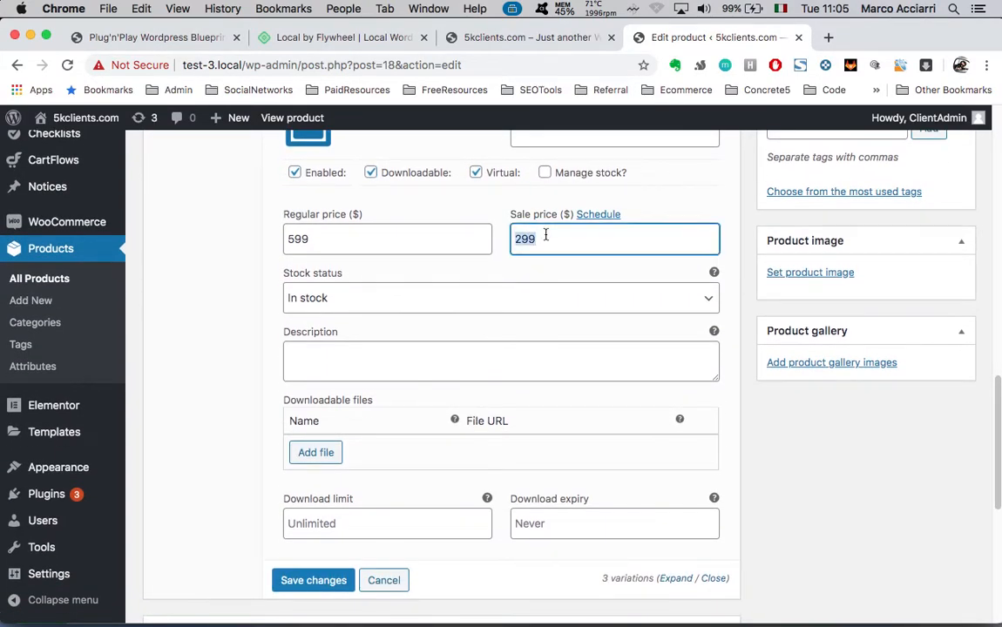
pyautogui.click(555, 235)
pyautogui.doubleClick(533, 239)
pyautogui.click(313, 586)
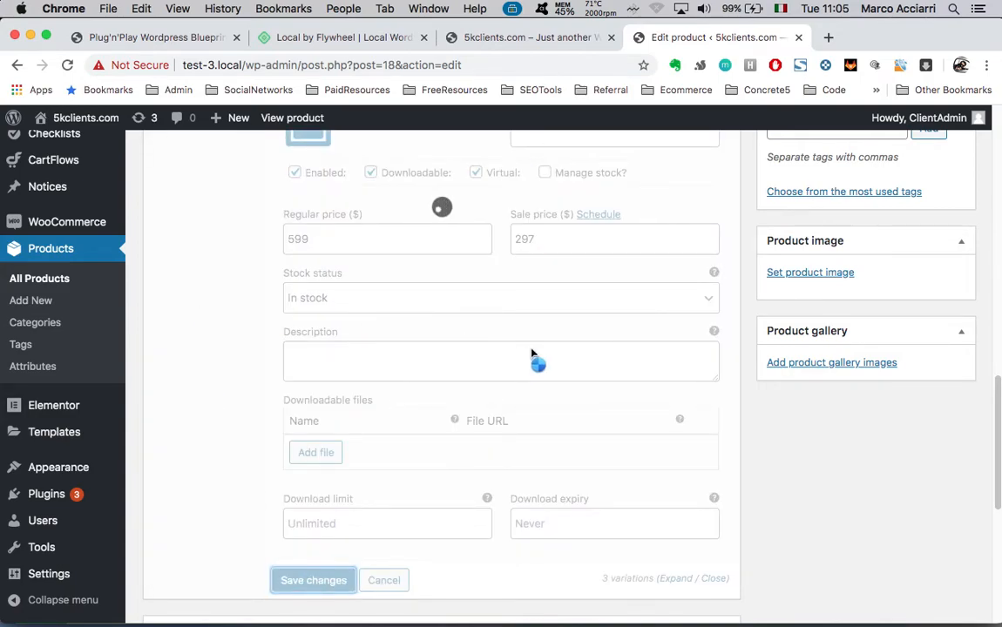
# Collapse the 1 Month variation and expand the 3 Months variation #21 to check its prices
pyautogui.scroll(4, 532, 350)
pyautogui.click(469, 358)
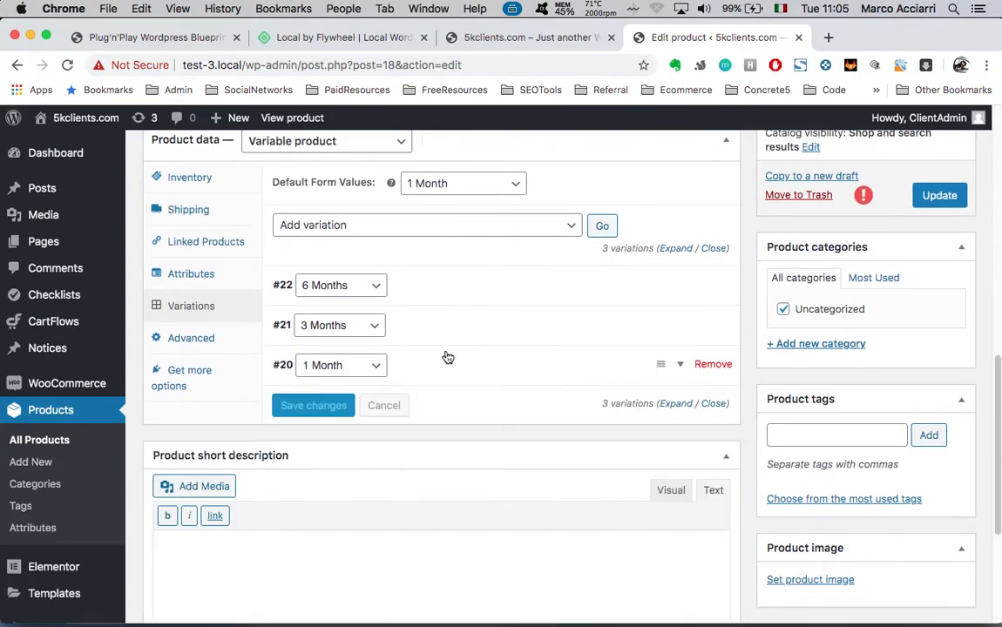
pyautogui.click(374, 326)
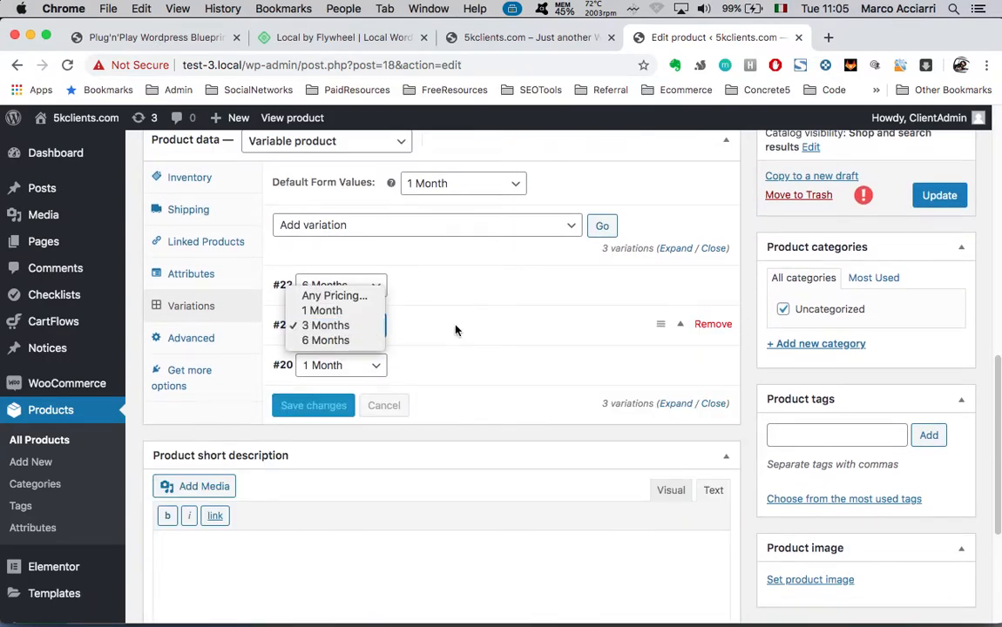
pyautogui.click(680, 324)
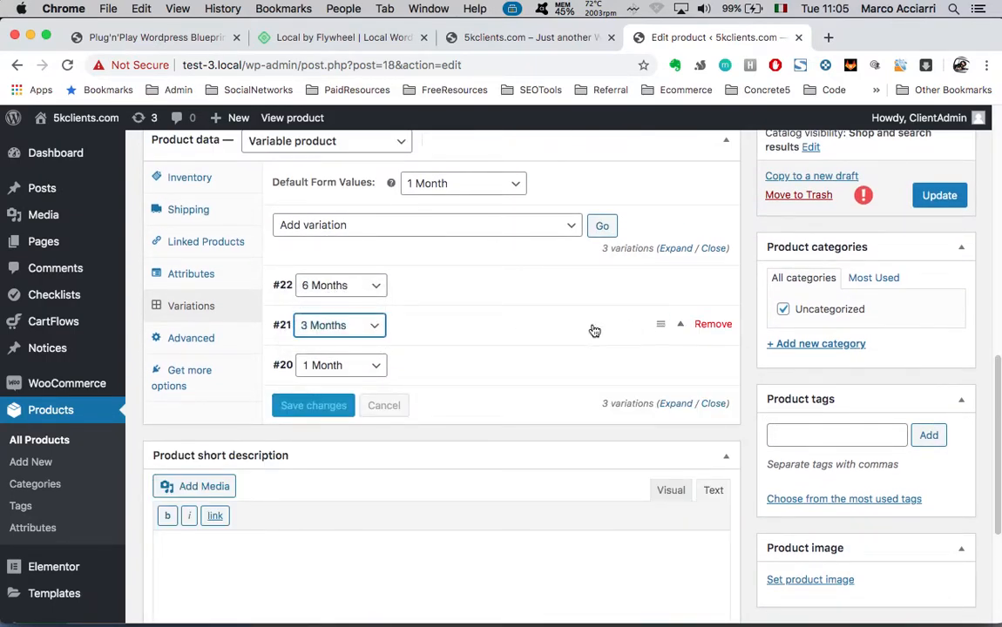
pyautogui.click(678, 325)
pyautogui.scroll(-3, 474, 420)
pyautogui.scroll(5, 611, 325)
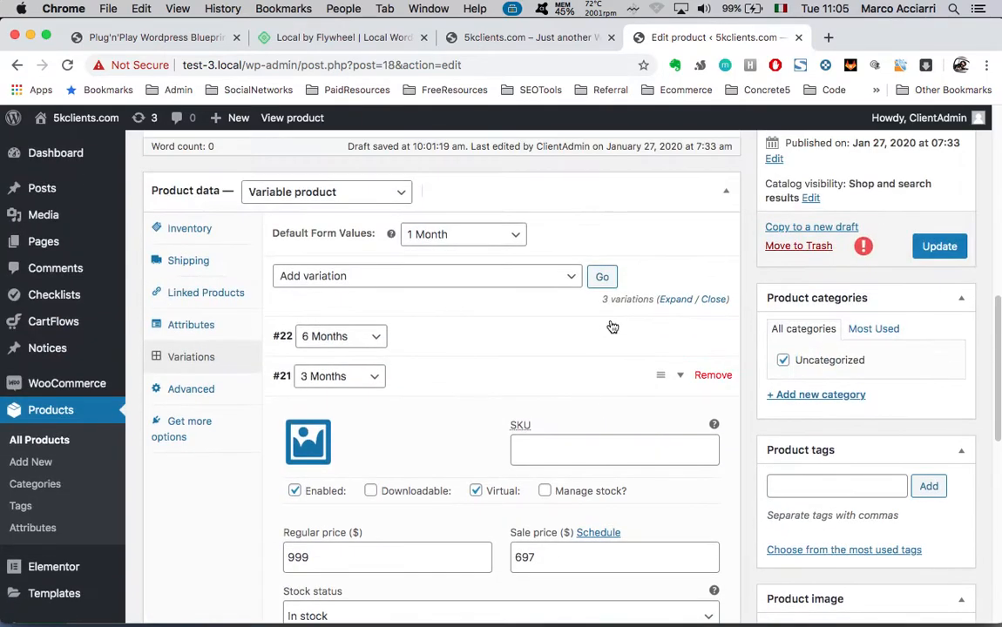
pyautogui.scroll(3, 725, 257)
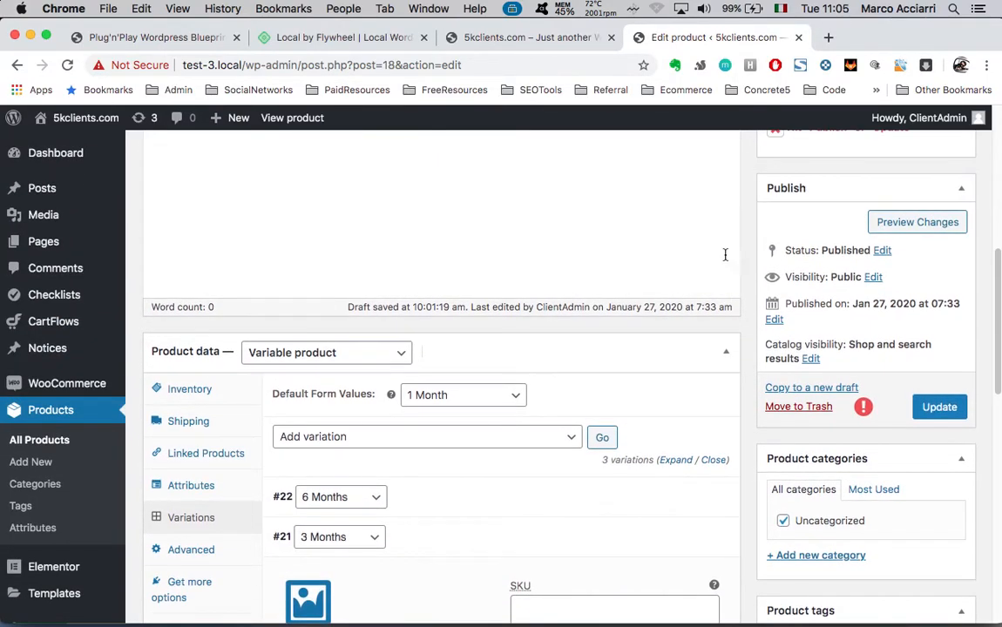
# Update the SEO product to save all its variations
pyautogui.click(946, 410)
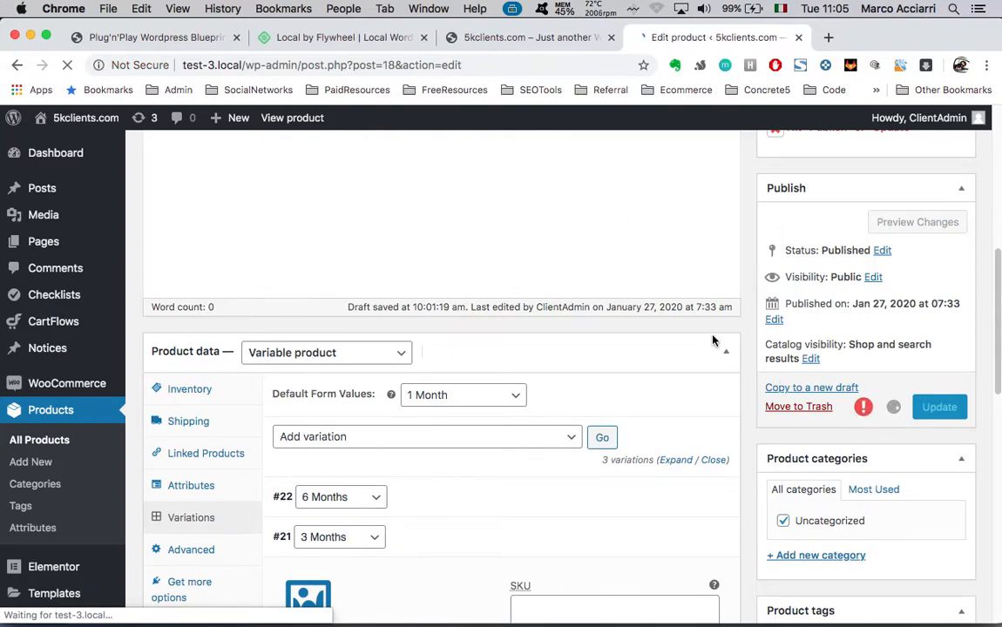
pyautogui.scroll(-8, 719, 351)
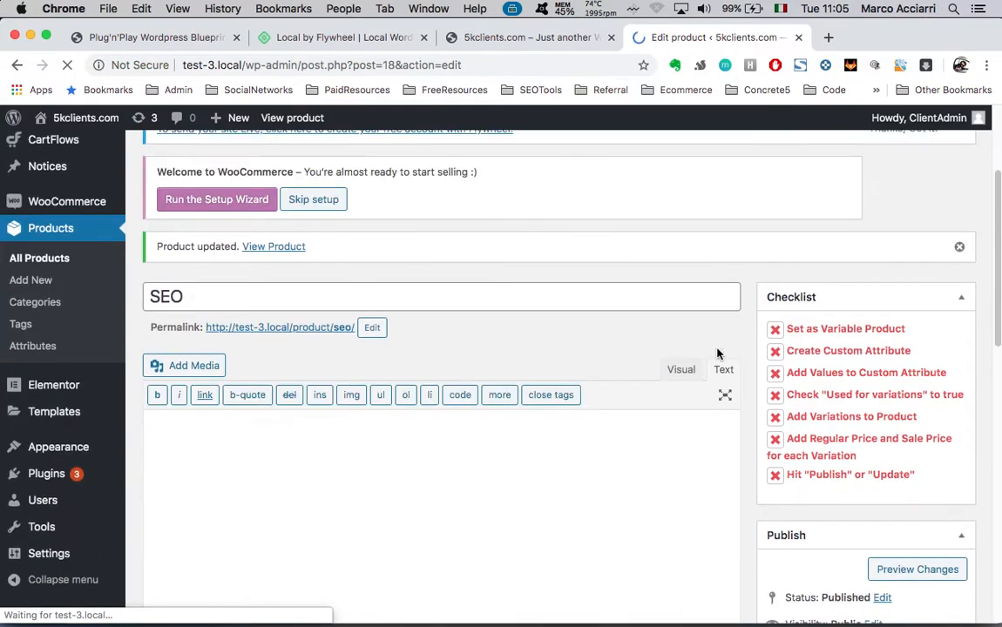
pyautogui.scroll(-5, 583, 388)
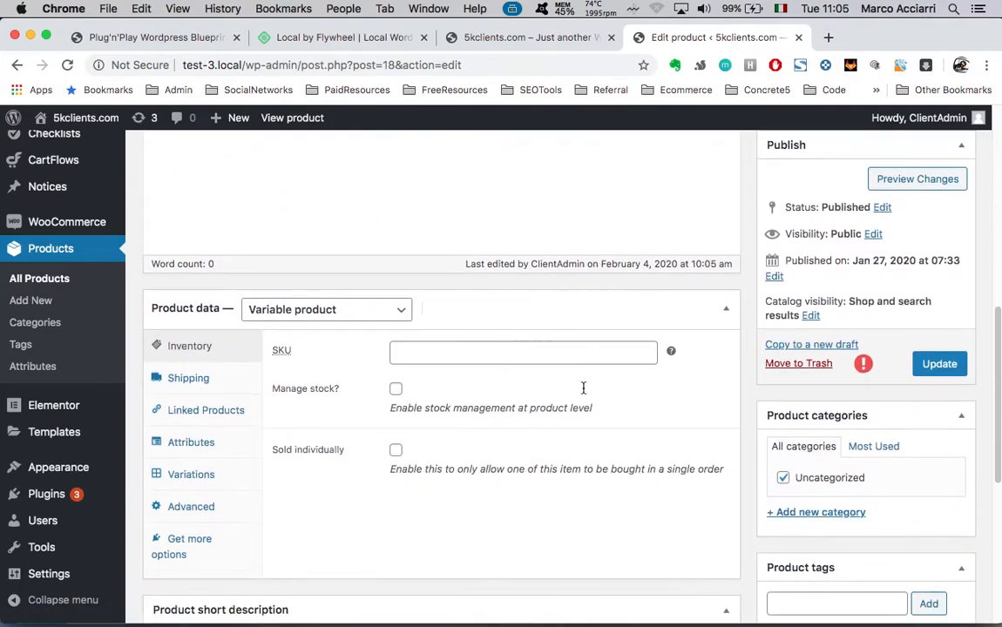
pyautogui.scroll(10, 583, 388)
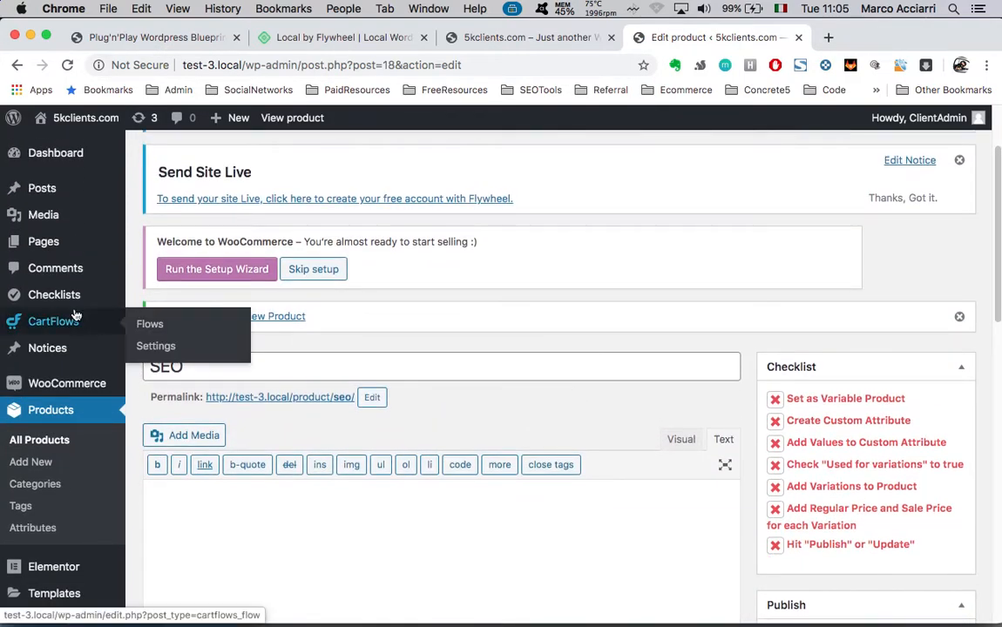
# From CartFlows Flows, edit the Super Seller Funnel and review its Landing, checkout and Thank You steps
pyautogui.click(50, 329)
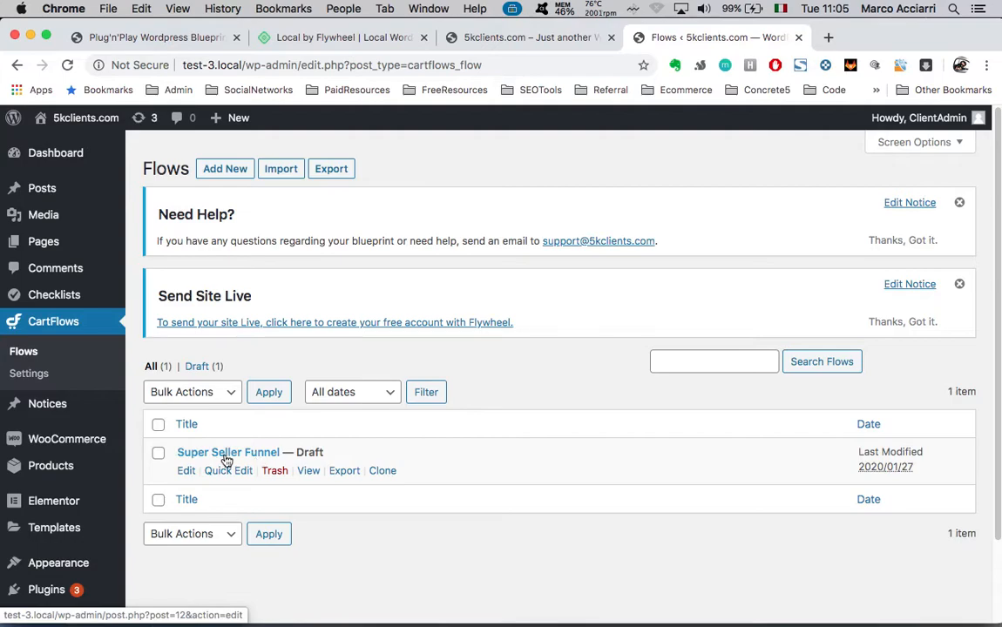
pyautogui.click(186, 472)
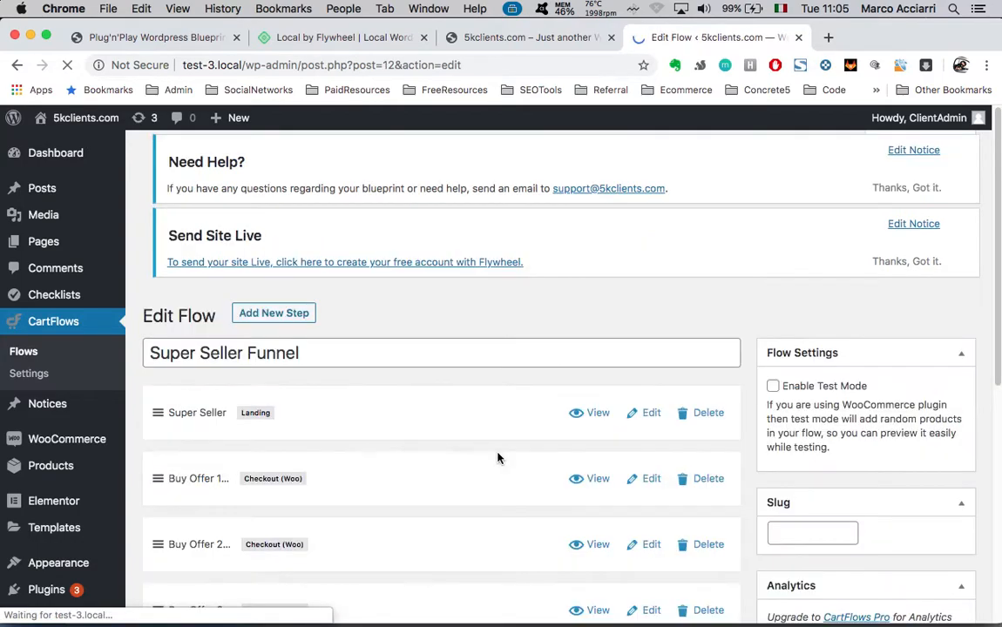
pyautogui.scroll(-3, 498, 459)
pyautogui.scroll(-1, 498, 459)
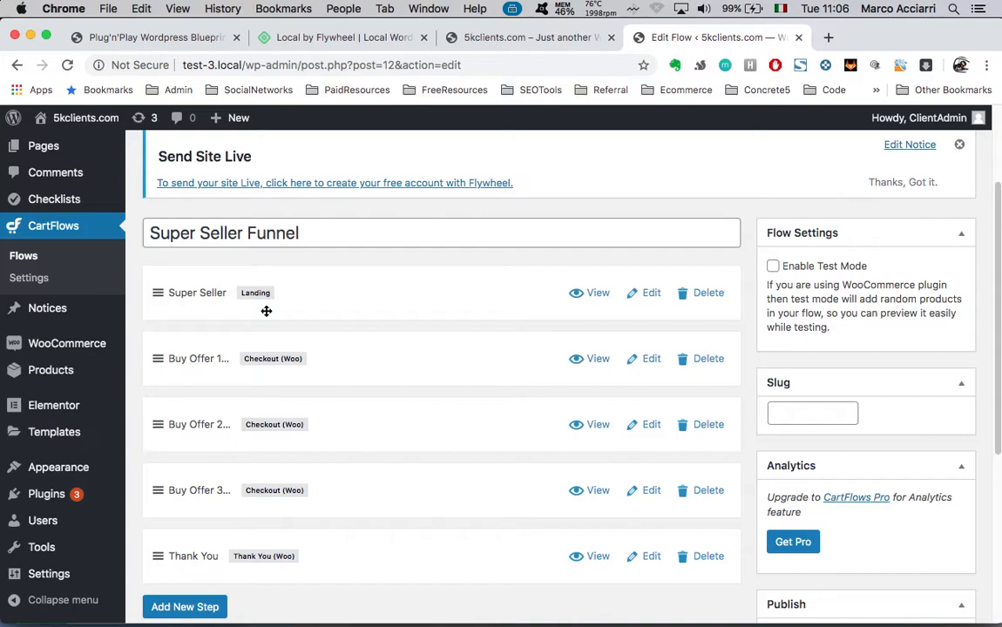
pyautogui.scroll(-2, 331, 364)
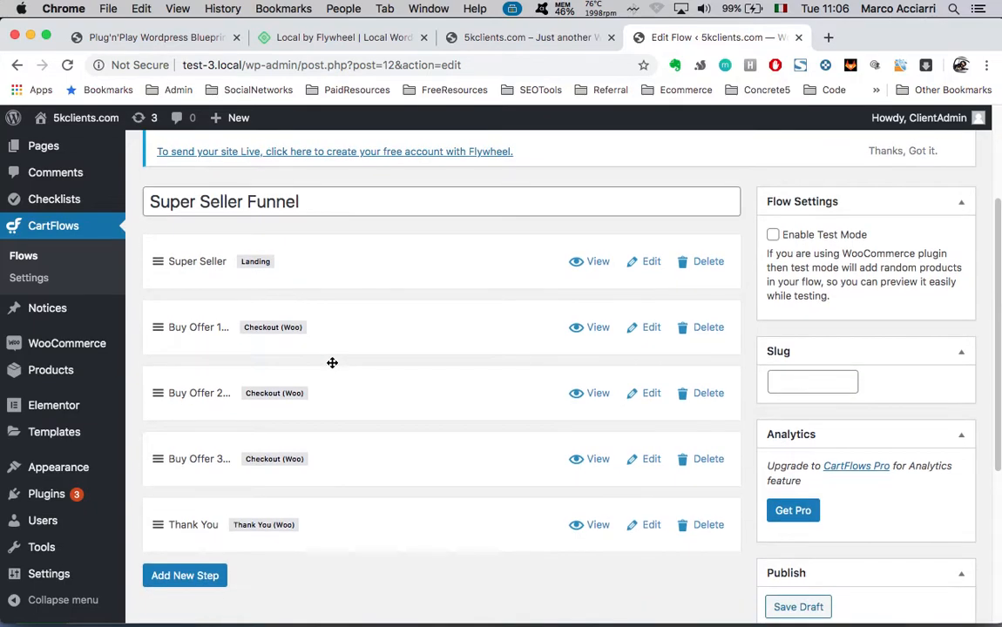
pyautogui.scroll(2, 331, 366)
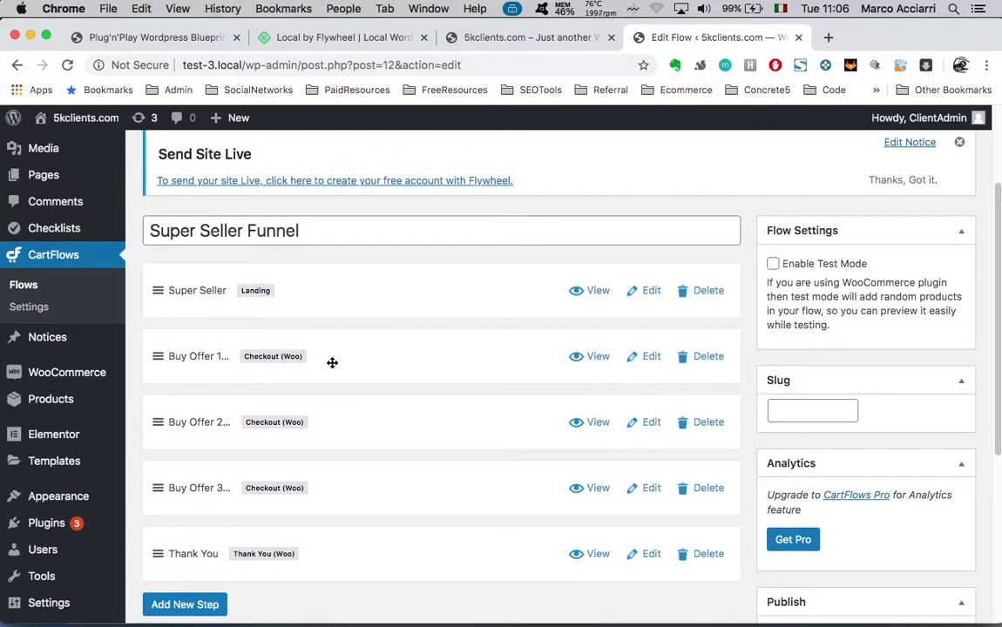
# Open the Super Seller landing step's edit page and select its 'Super Seller' title
pyautogui.click(650, 293)
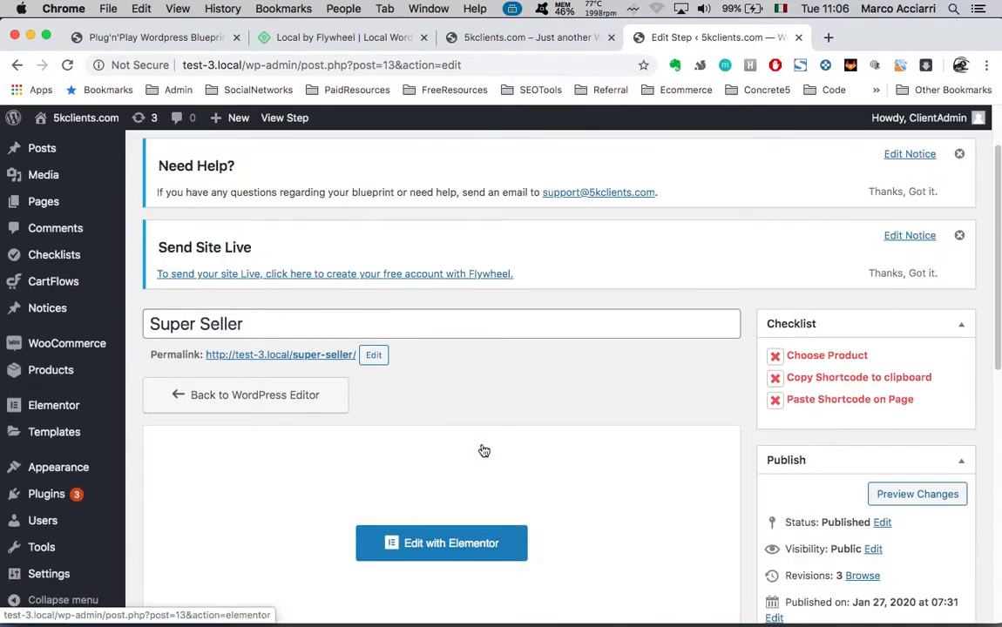
pyautogui.scroll(-2, 528, 430)
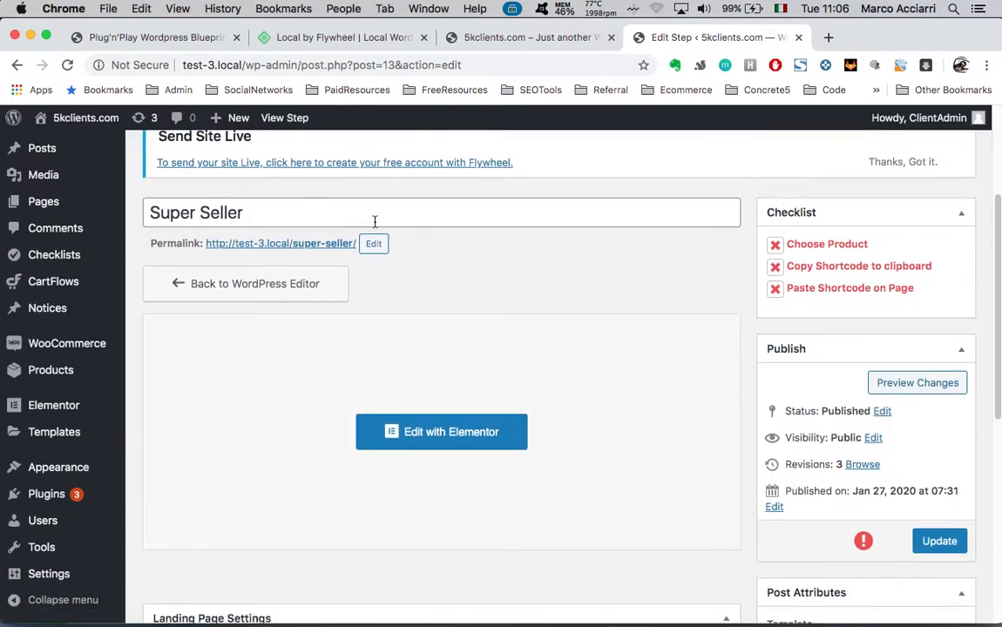
pyautogui.doubleClick(250, 212)
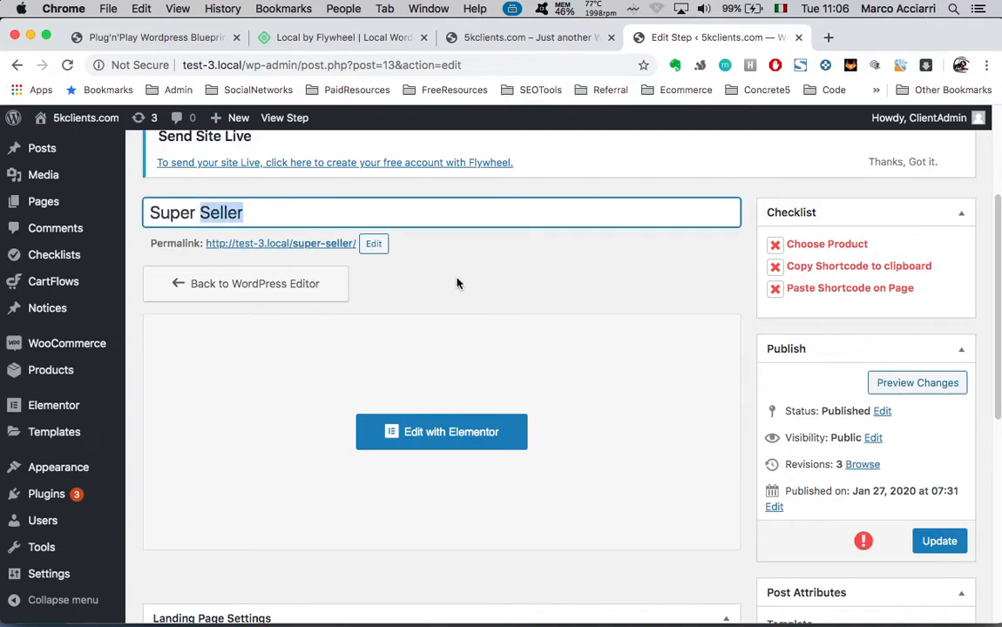
pyautogui.scroll(2, 458, 279)
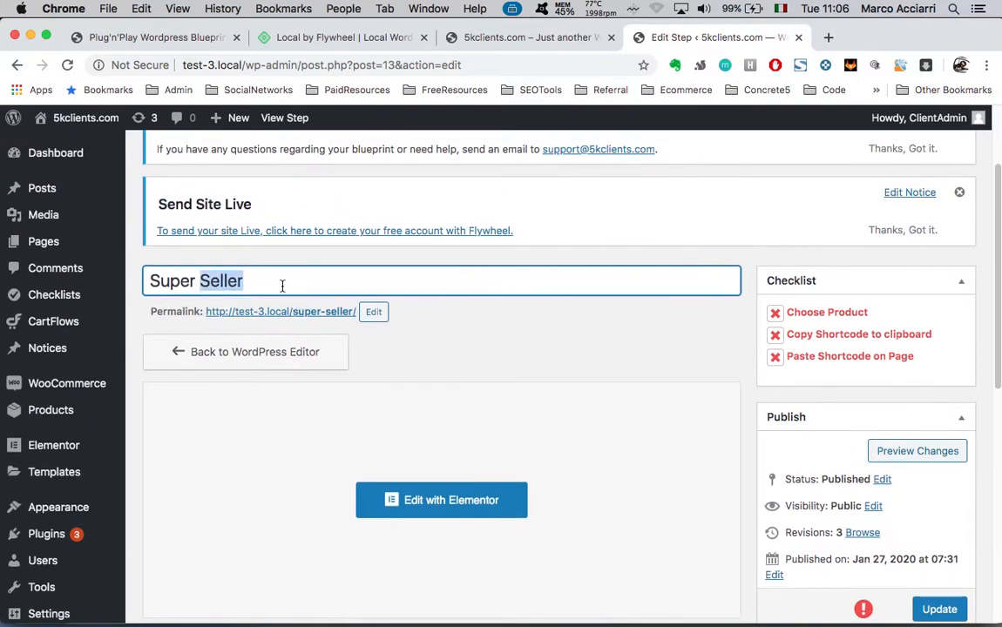
pyautogui.press('super+a')
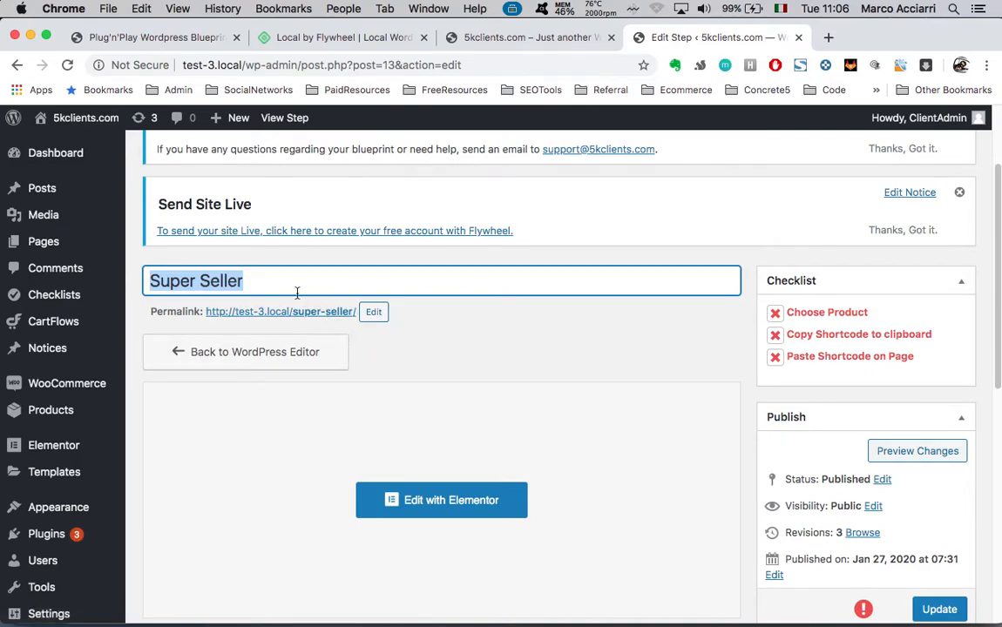
# Launch the landing step in the Elementor editor
pyautogui.click(422, 512)
pyautogui.scroll(-1, 601, 396)
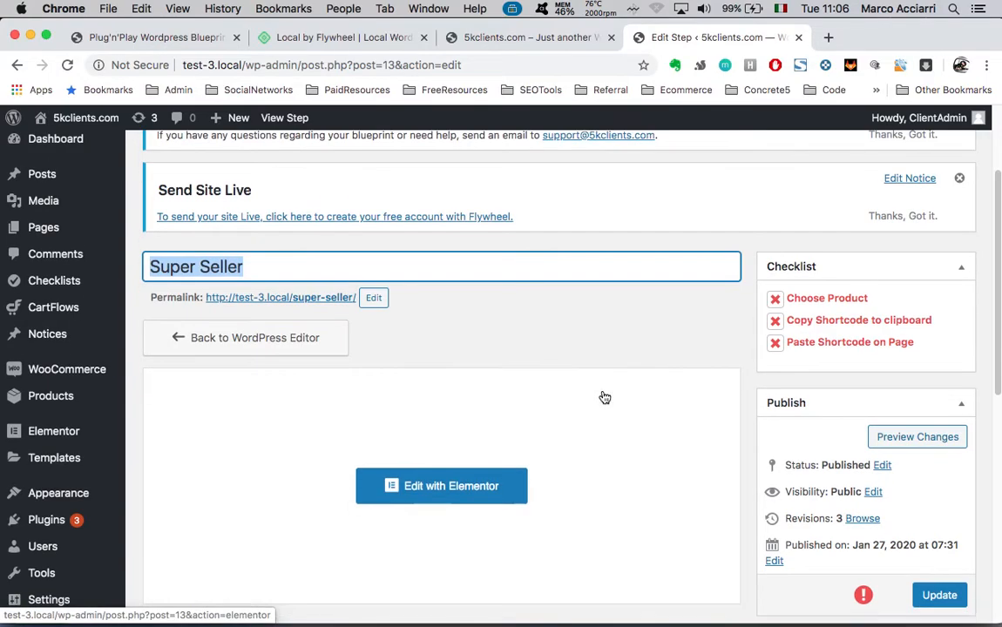
pyautogui.scroll(-5, 614, 349)
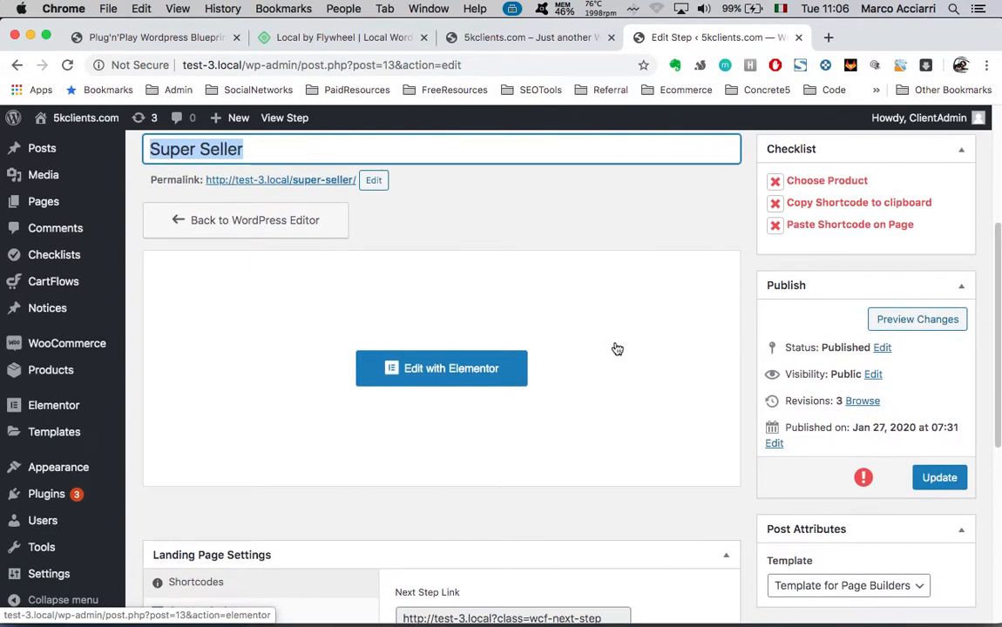
pyautogui.scroll(5, 617, 348)
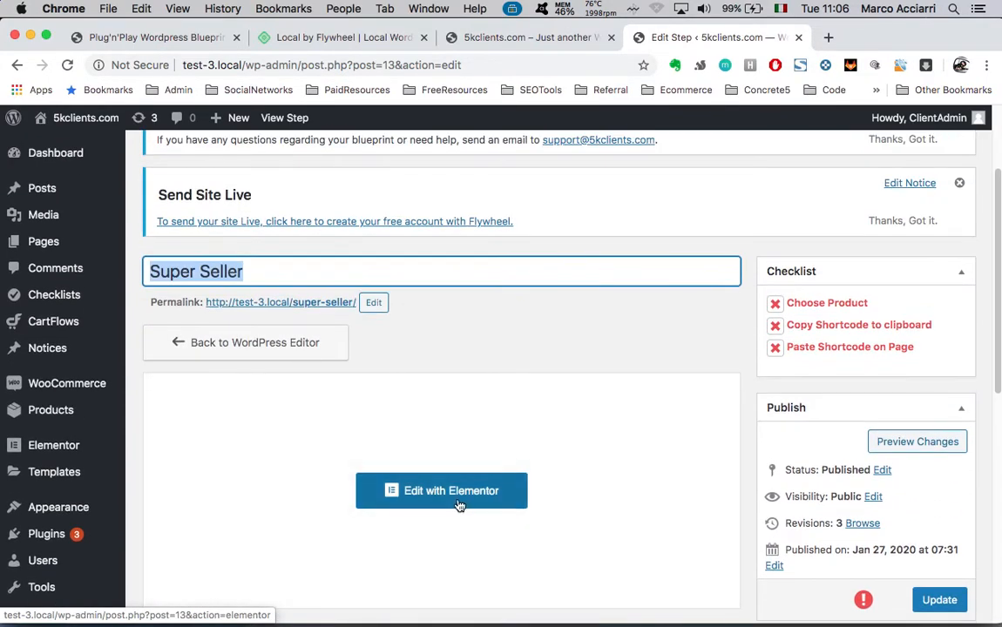
pyautogui.click(452, 494)
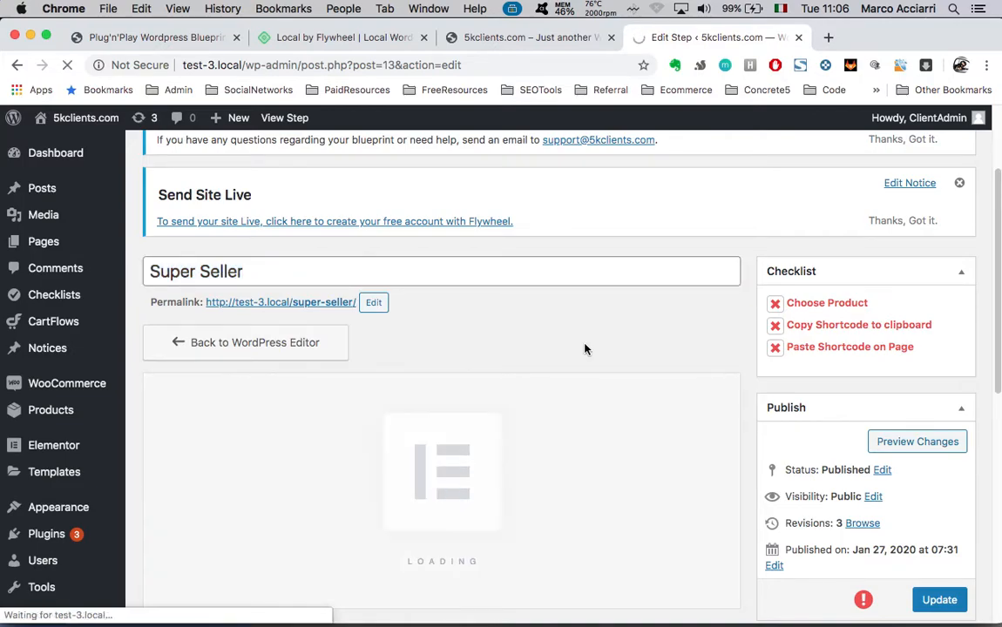
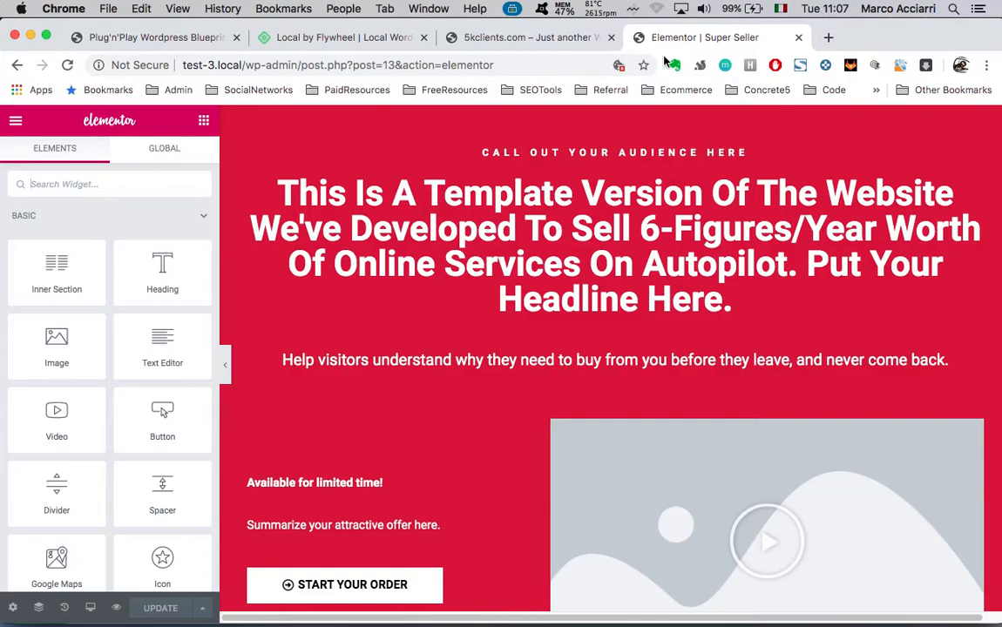
# Center-align the 'Available for limited time!' heading in the hero offer
pyautogui.scroll(-4, 441, 393)
pyautogui.scroll(-2, 441, 392)
pyautogui.scroll(5, 410, 418)
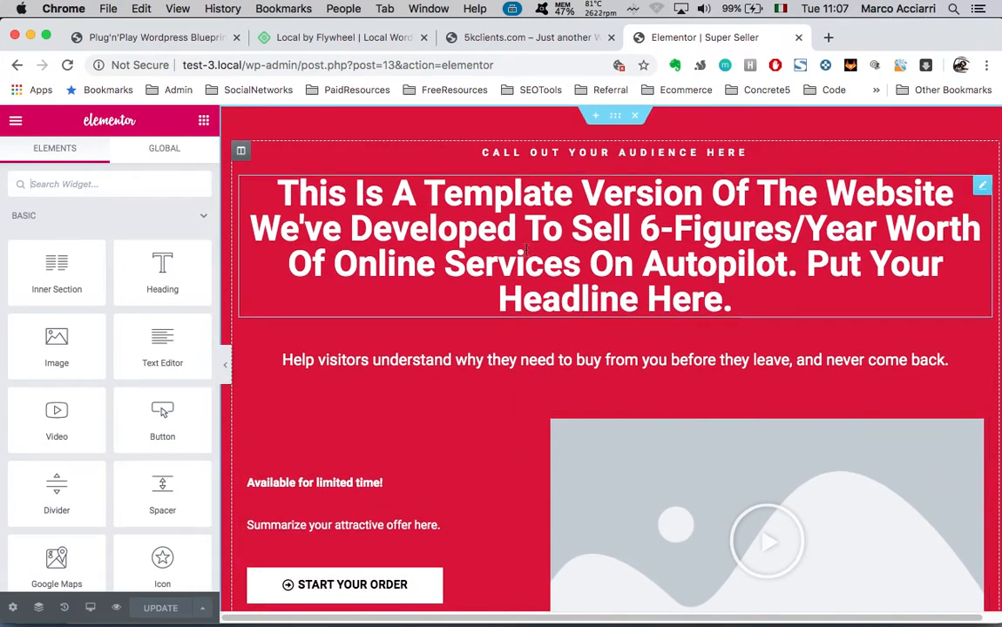
pyautogui.scroll(-5, 550, 421)
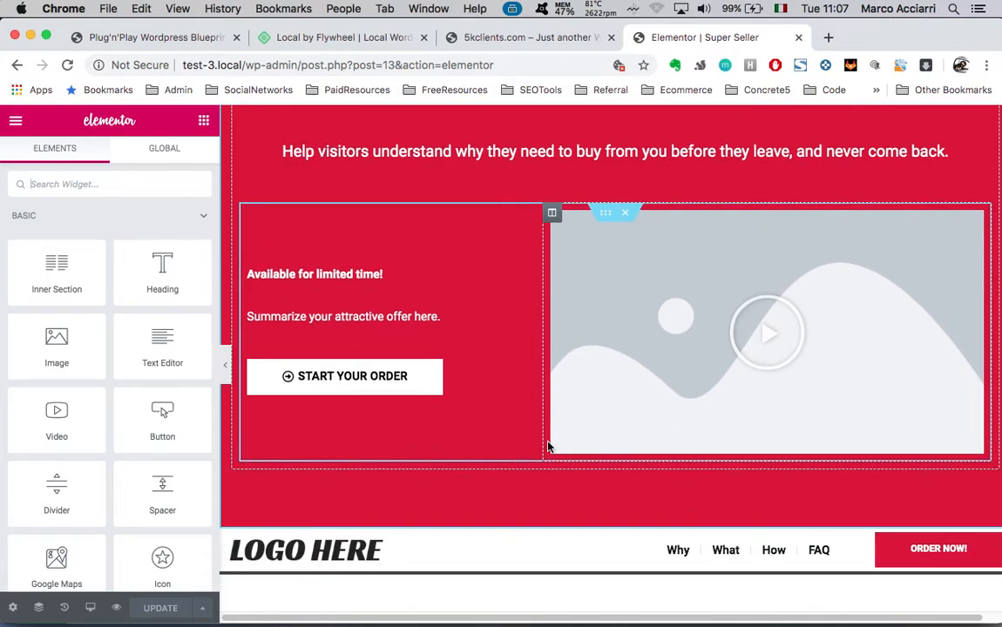
pyautogui.scroll(5, 550, 431)
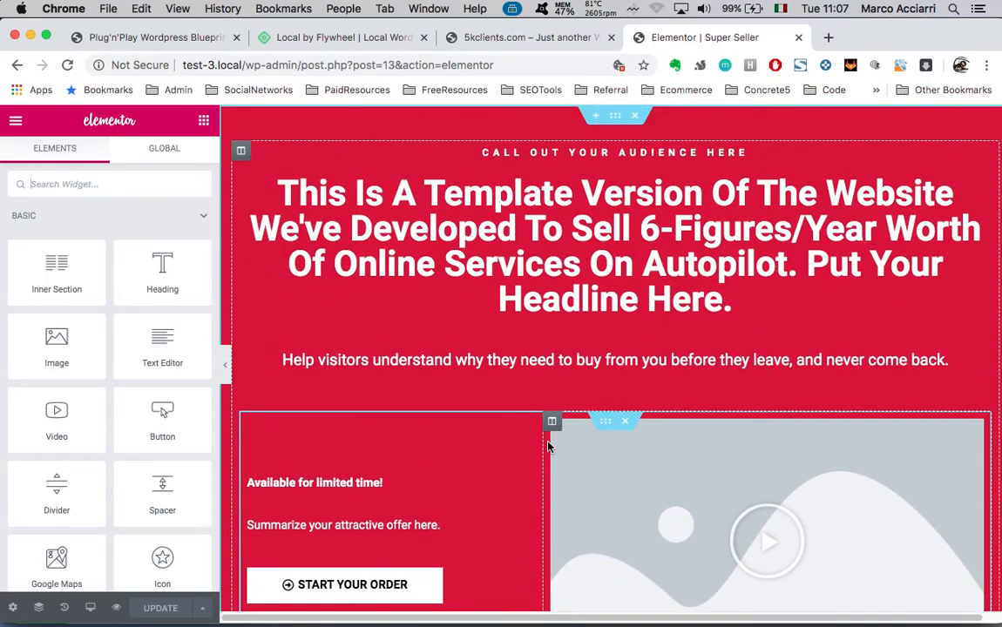
pyautogui.click(571, 243)
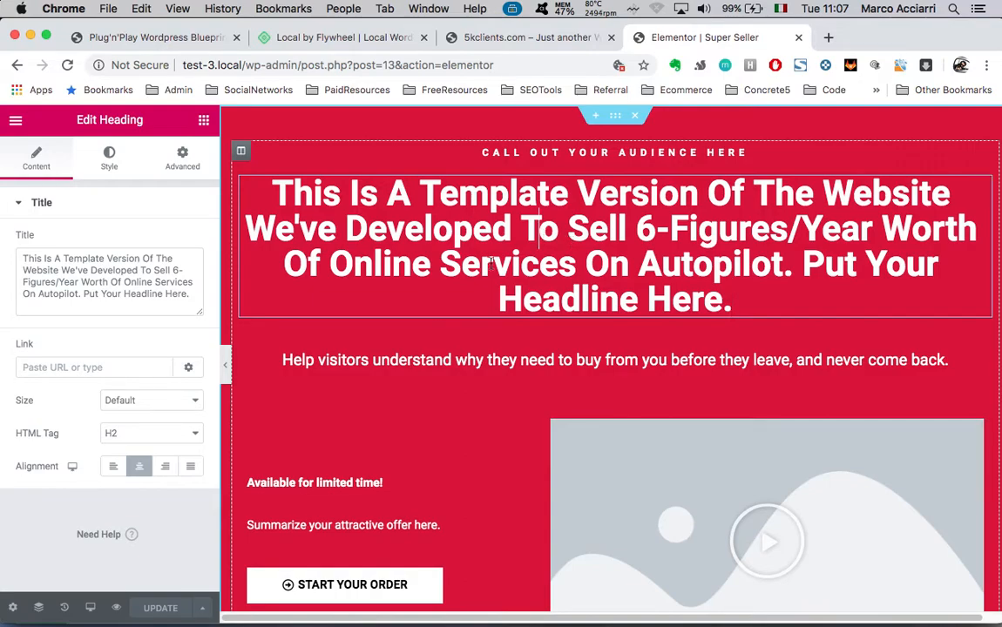
pyautogui.tripleClick(130, 265)
pyautogui.scroll(-3, 382, 364)
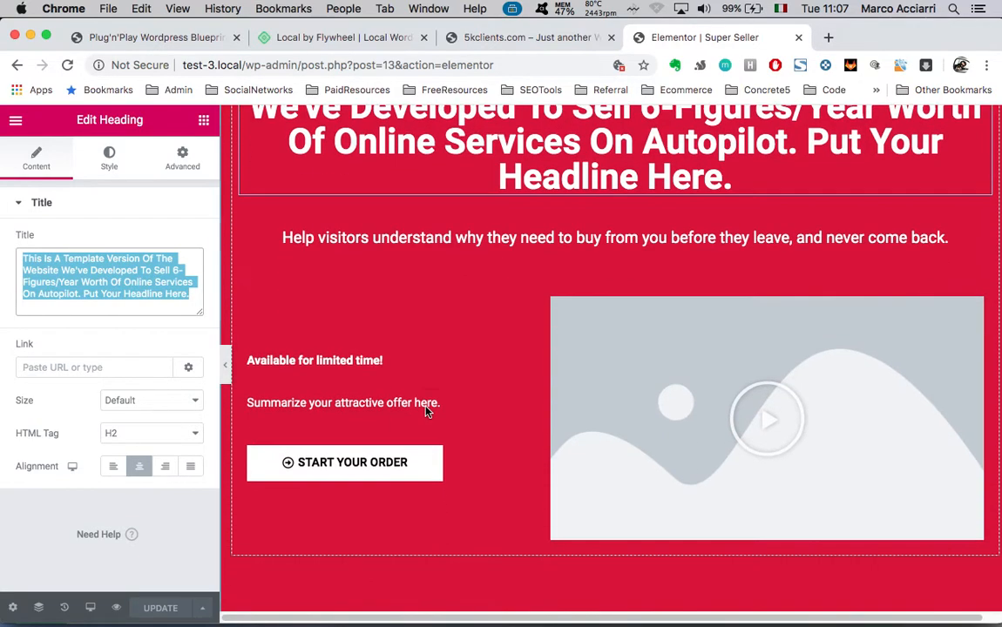
pyautogui.click(328, 361)
pyautogui.doubleClick(94, 259)
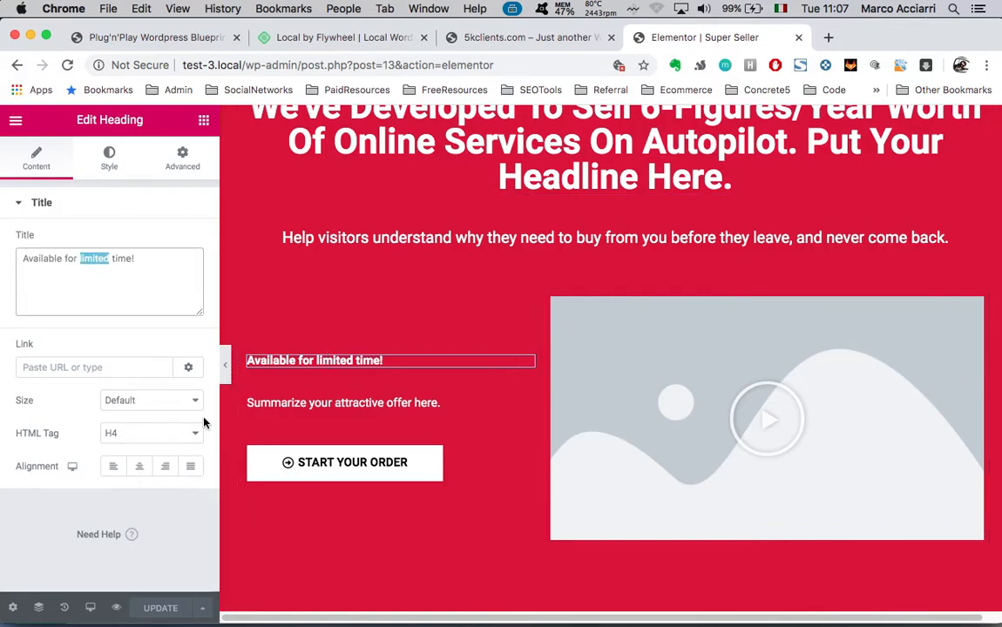
pyautogui.click(139, 468)
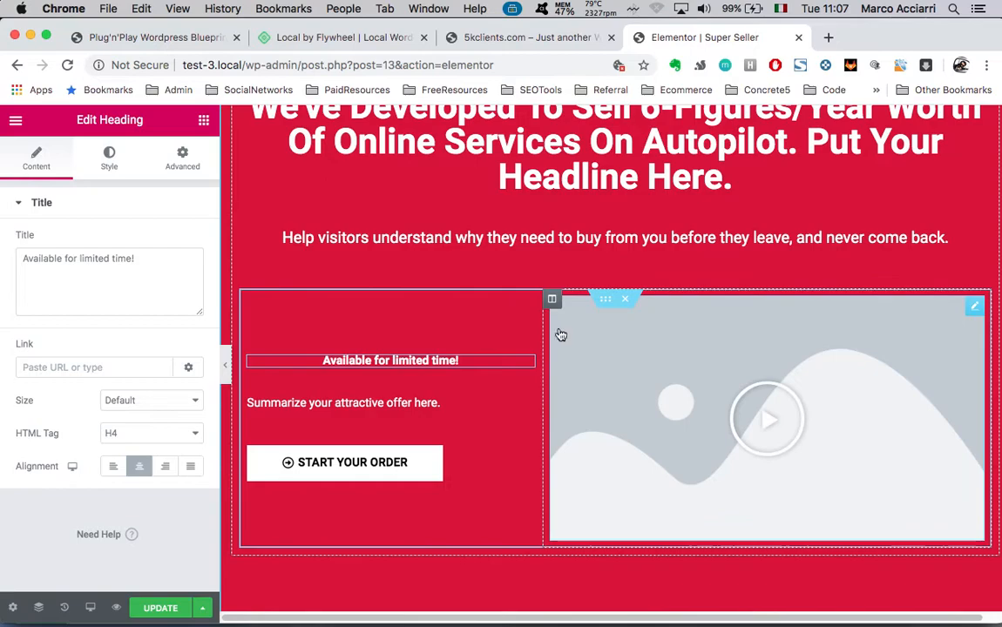
# Drag the divider to change the width split between the offer text and video columns
pyautogui.moveTo(540, 325)
pyautogui.mouseDown()
pyautogui.moveTo(682, 346)
pyautogui.moveTo(707, 336)
pyautogui.moveTo(458, 338)
pyautogui.moveTo(535, 340)
pyautogui.moveTo(526, 338)
pyautogui.mouseUp()
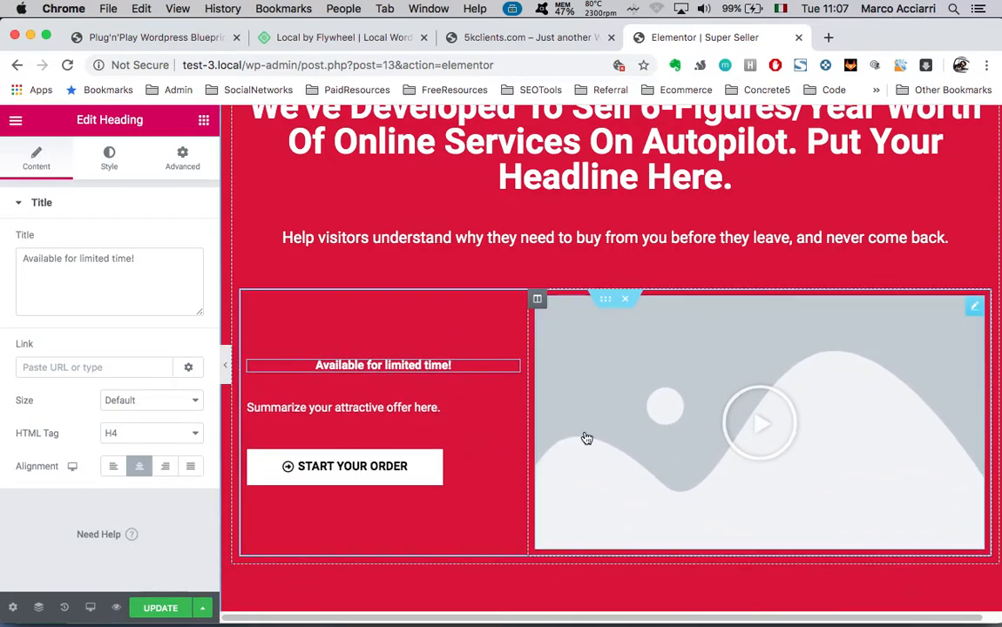
pyautogui.scroll(-3, 586, 437)
pyautogui.scroll(-5, 585, 437)
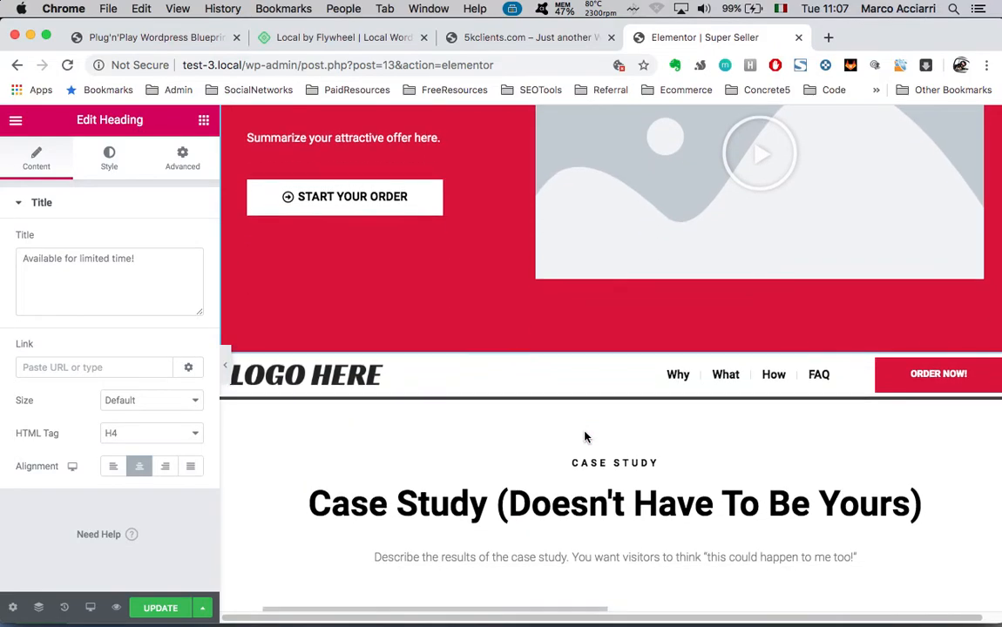
pyautogui.scroll(-15, 585, 433)
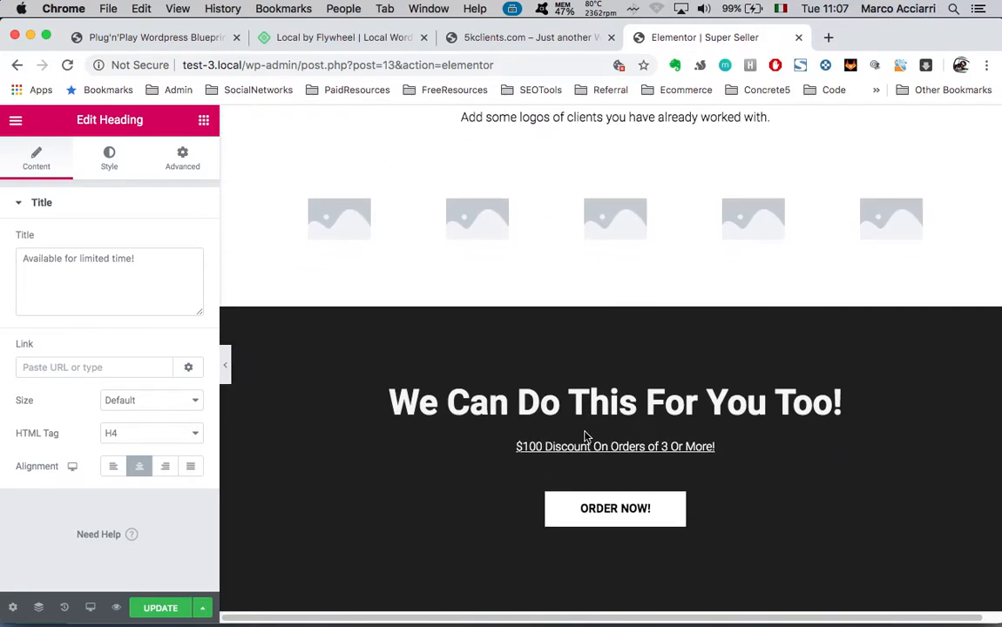
pyautogui.scroll(-20, 587, 438)
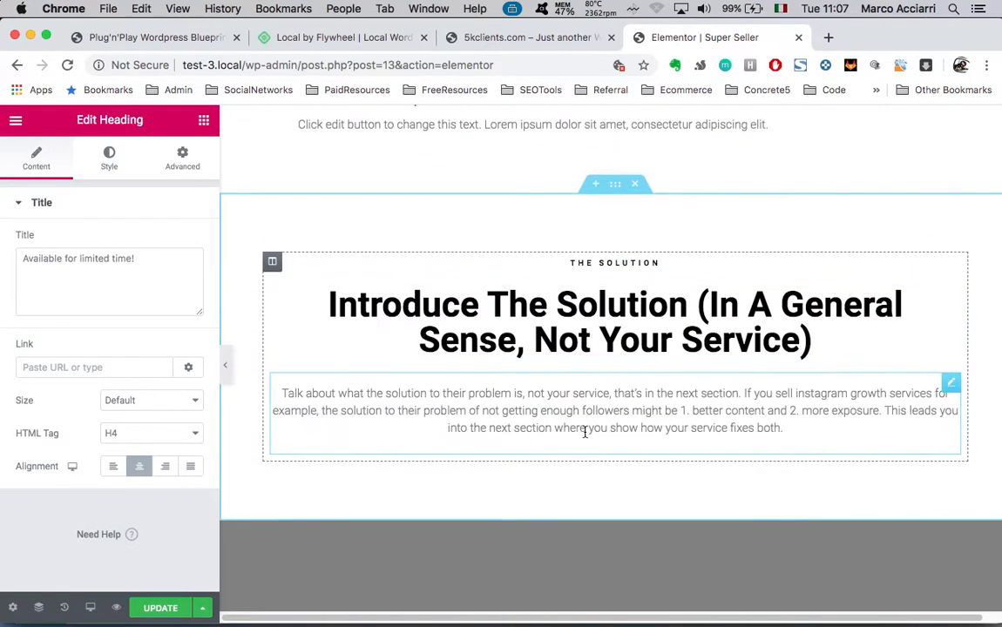
pyautogui.scroll(-20, 586, 436)
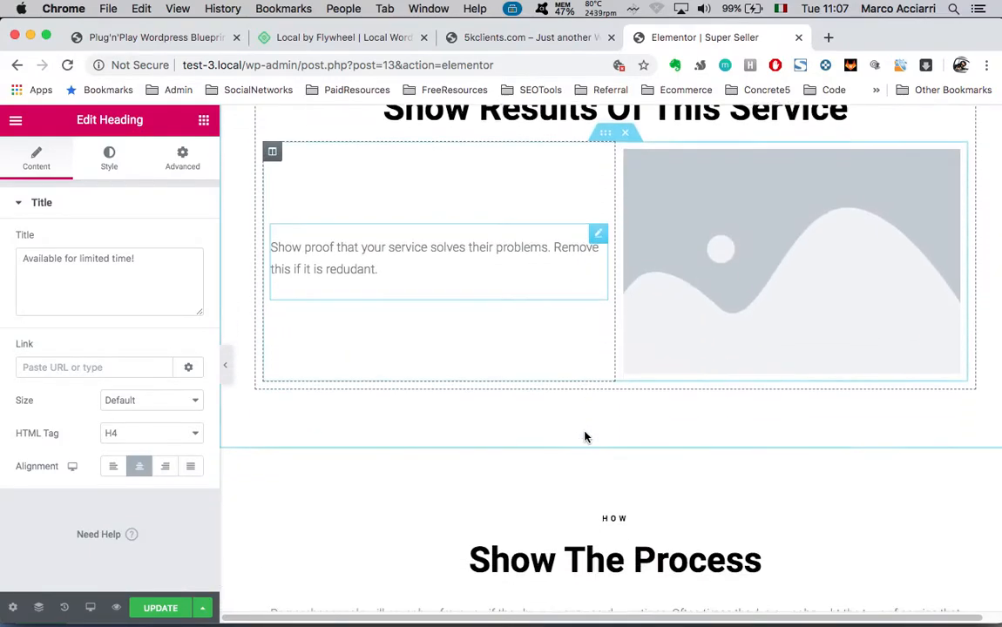
pyautogui.scroll(-10, 585, 437)
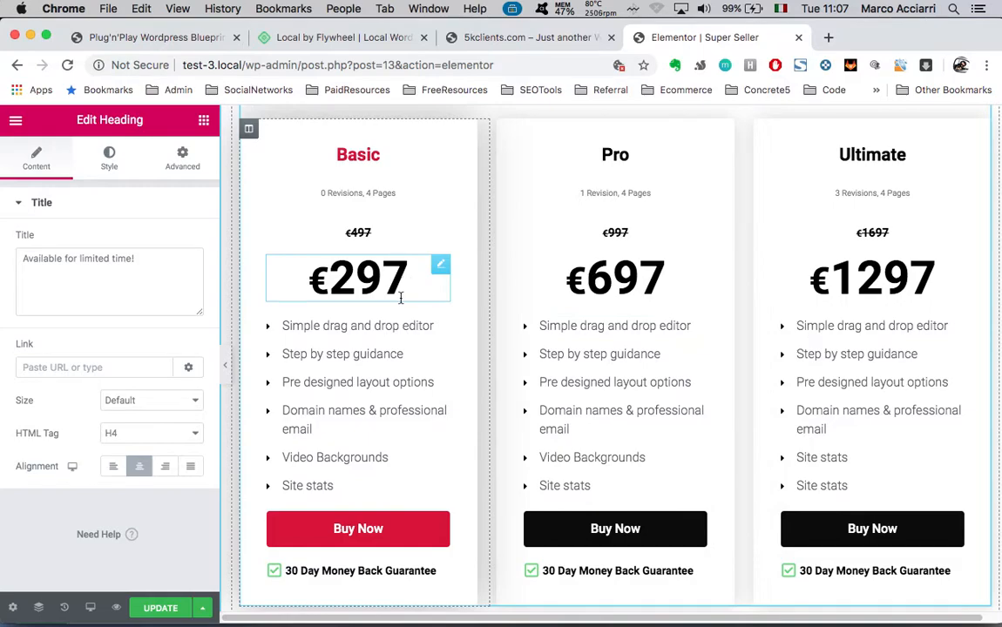
# Replace the euro sign with $ in the Basic plan's 297 price
pyautogui.doubleClick(363, 279)
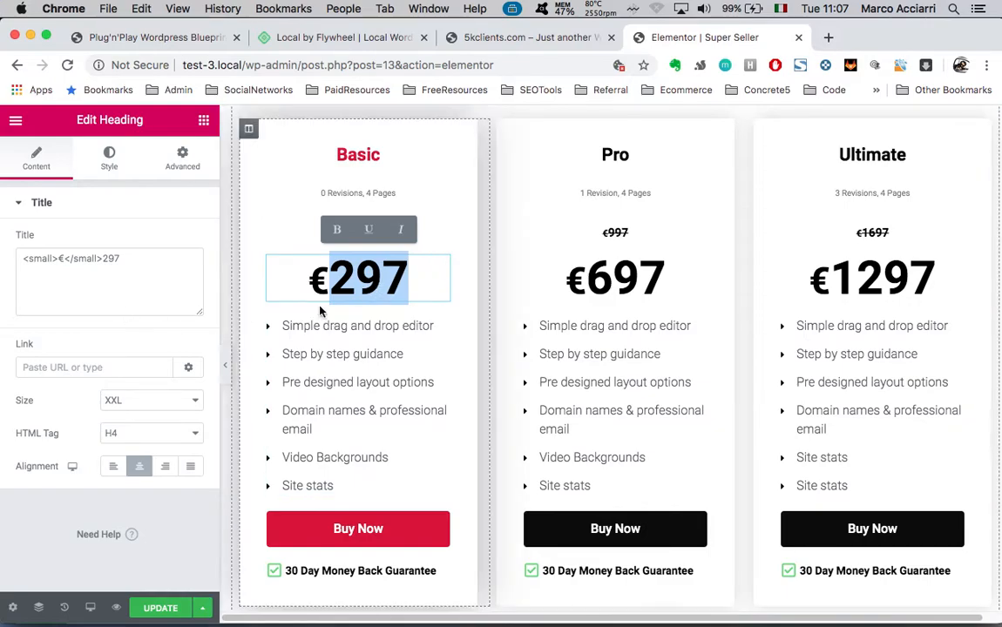
pyautogui.click(328, 280)
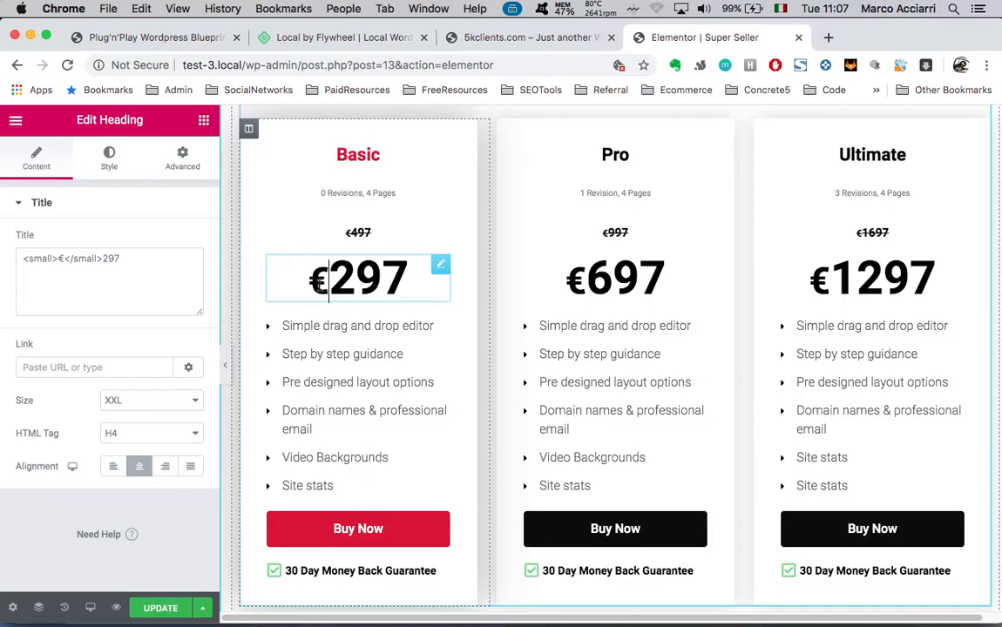
pyautogui.click(64, 258)
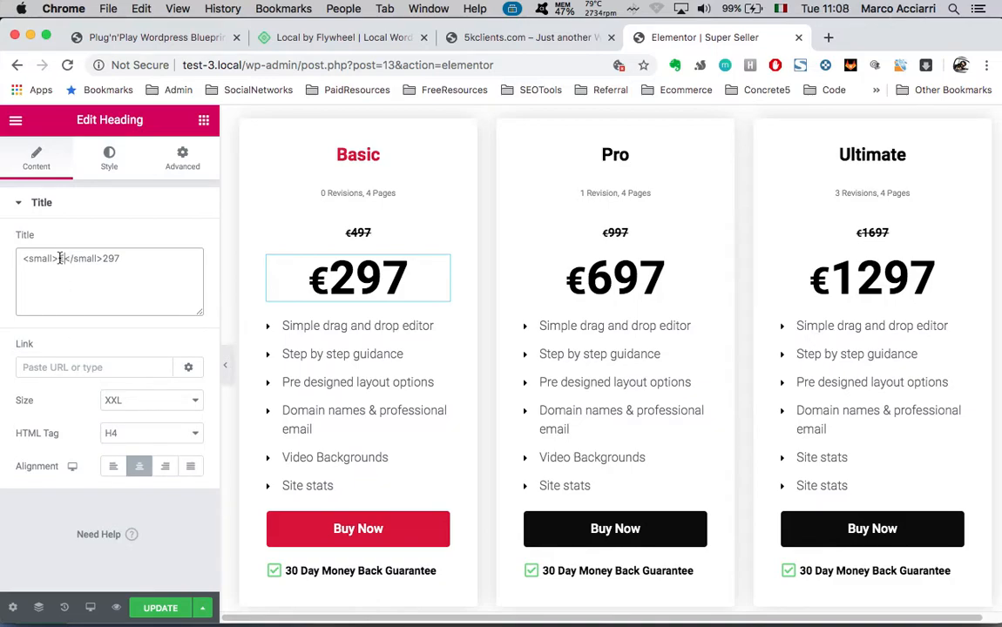
pyautogui.press('BackSpace')
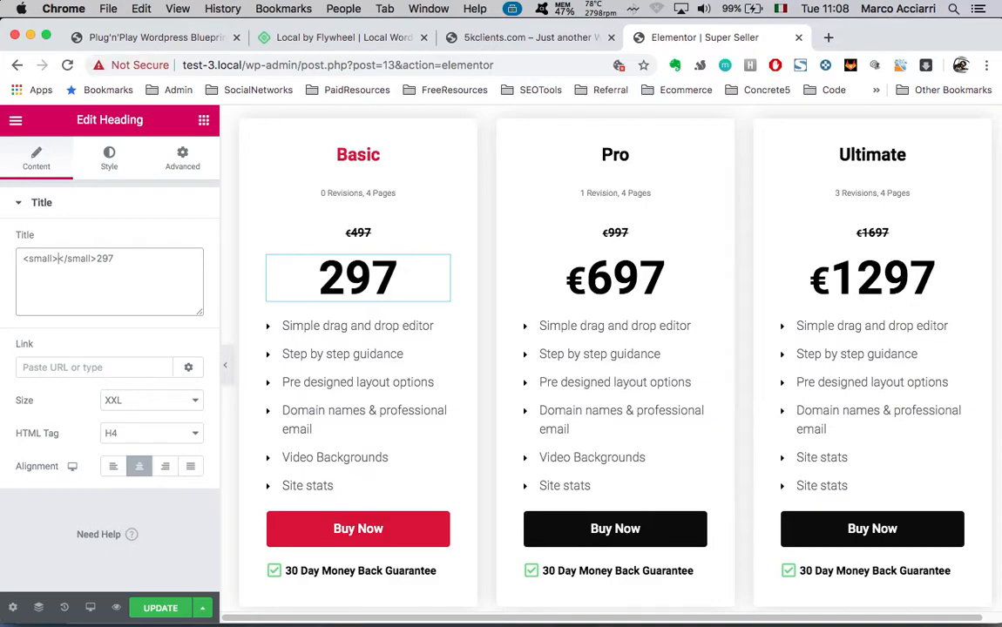
pyautogui.write('$')
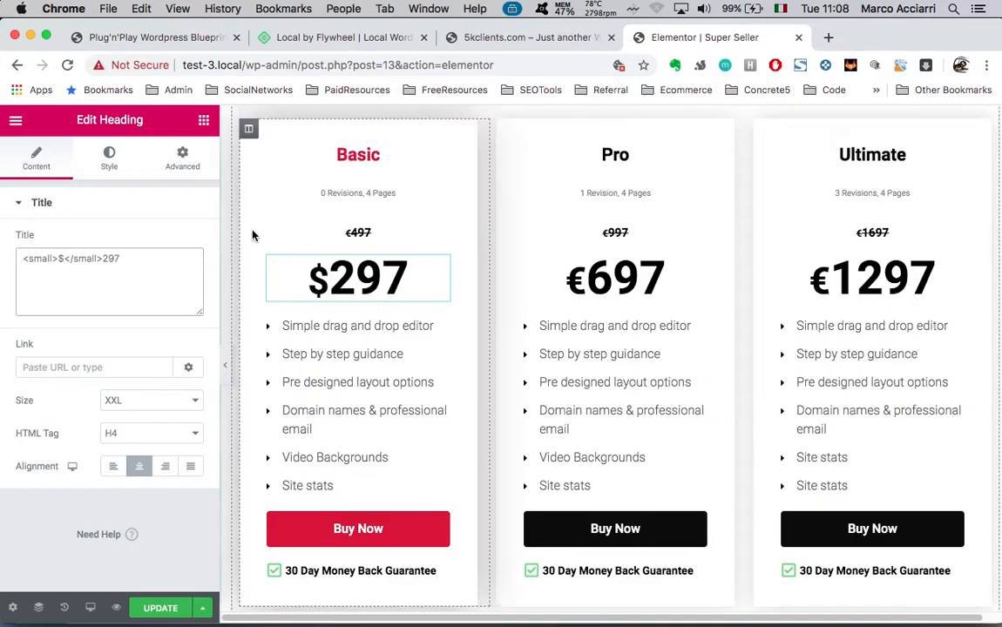
pyautogui.click(314, 284)
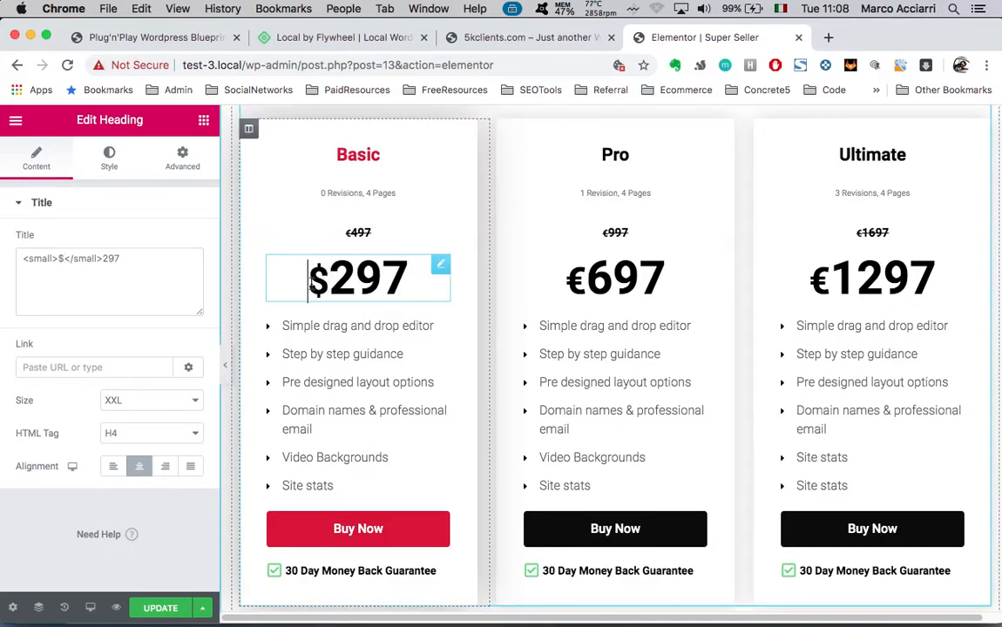
# Check the struck-through €497 old price, then select the Basic plan's feature list
pyautogui.scroll(-1, 418, 405)
pyautogui.scroll(1, 418, 404)
pyautogui.scroll(1, 386, 371)
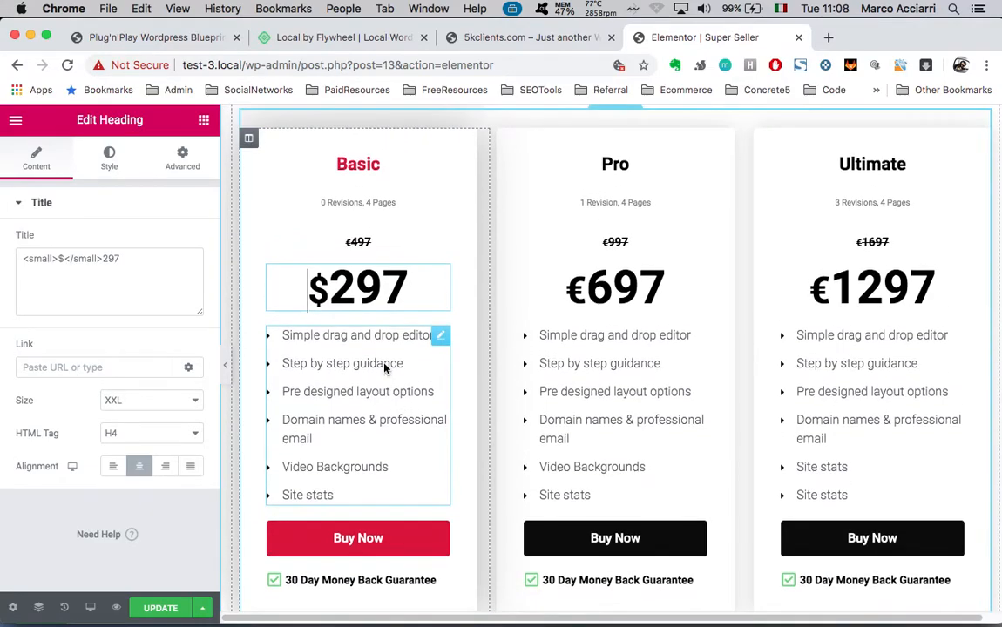
pyautogui.scroll(-1, 319, 353)
pyautogui.scroll(1, 320, 355)
pyautogui.scroll(-1, 319, 355)
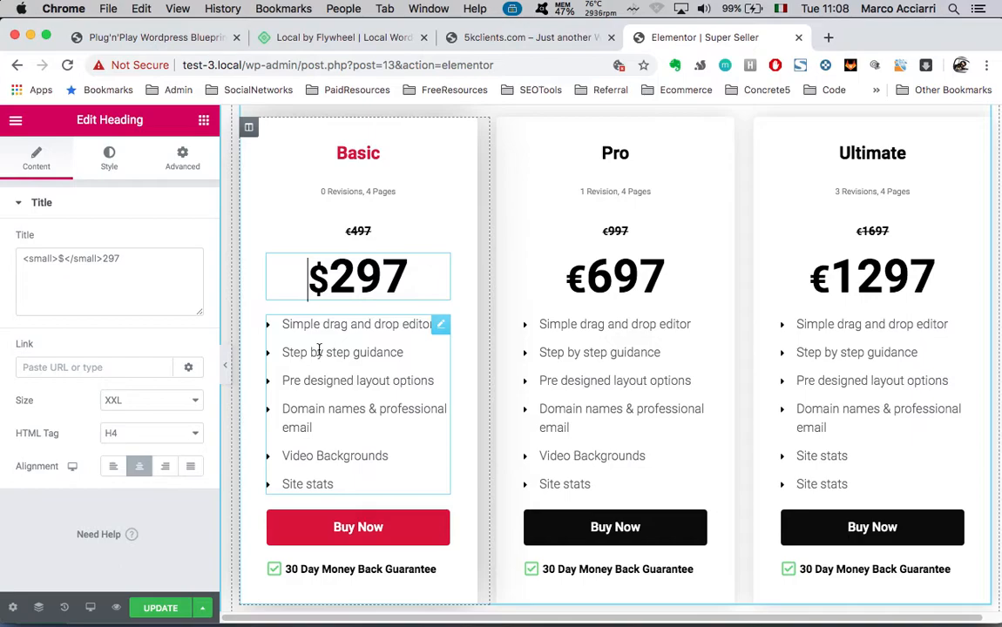
pyautogui.click(335, 232)
pyautogui.click(343, 275)
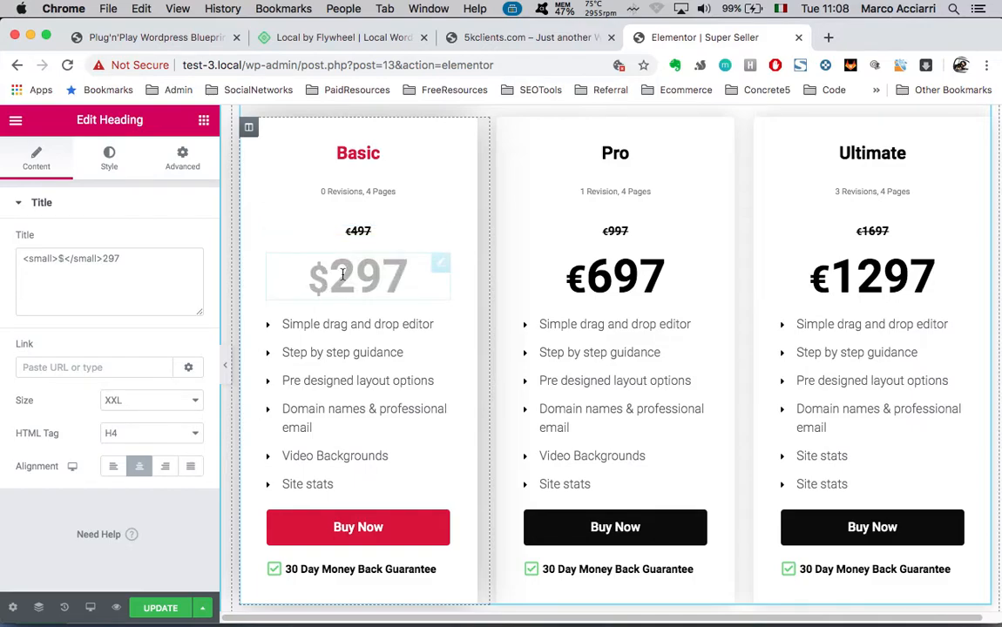
pyautogui.click(335, 325)
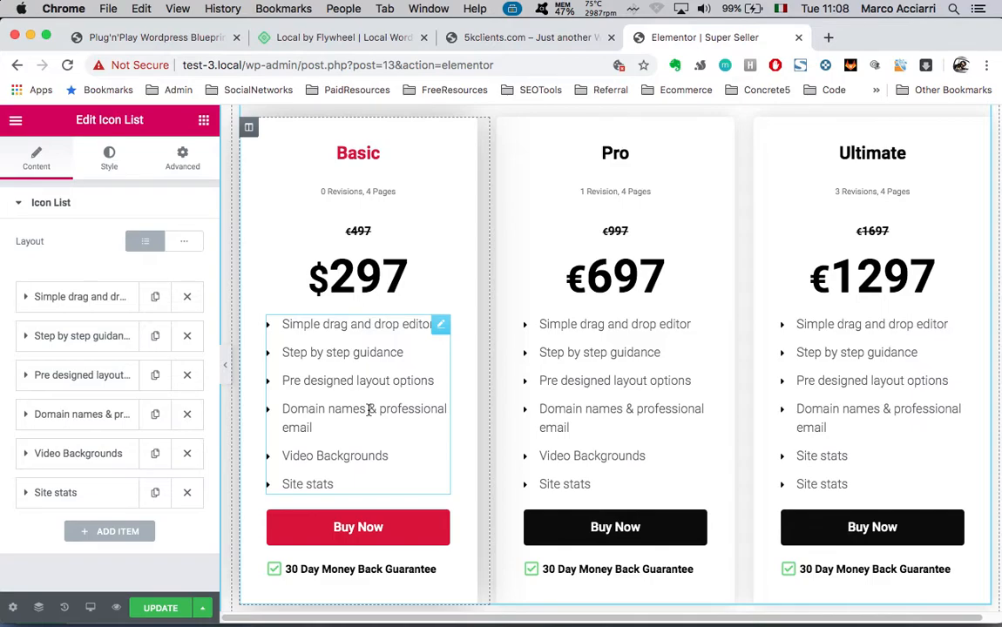
# Check that the Basic plan's Buy Now button links to /buy-offer-1-checkout, comparing with the live pricing page
pyautogui.scroll(-1, 340, 418)
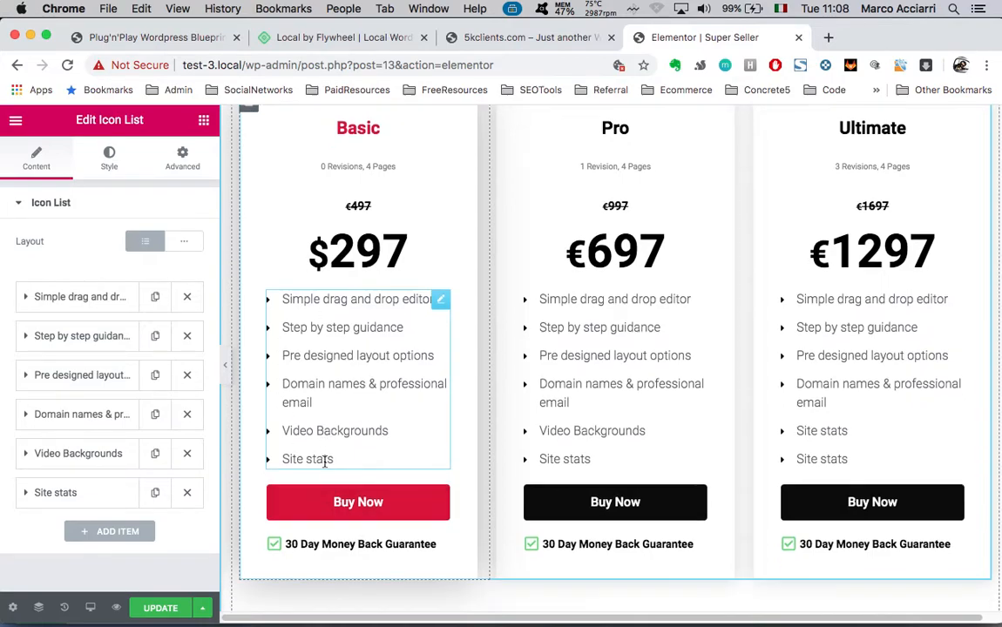
pyautogui.click(363, 502)
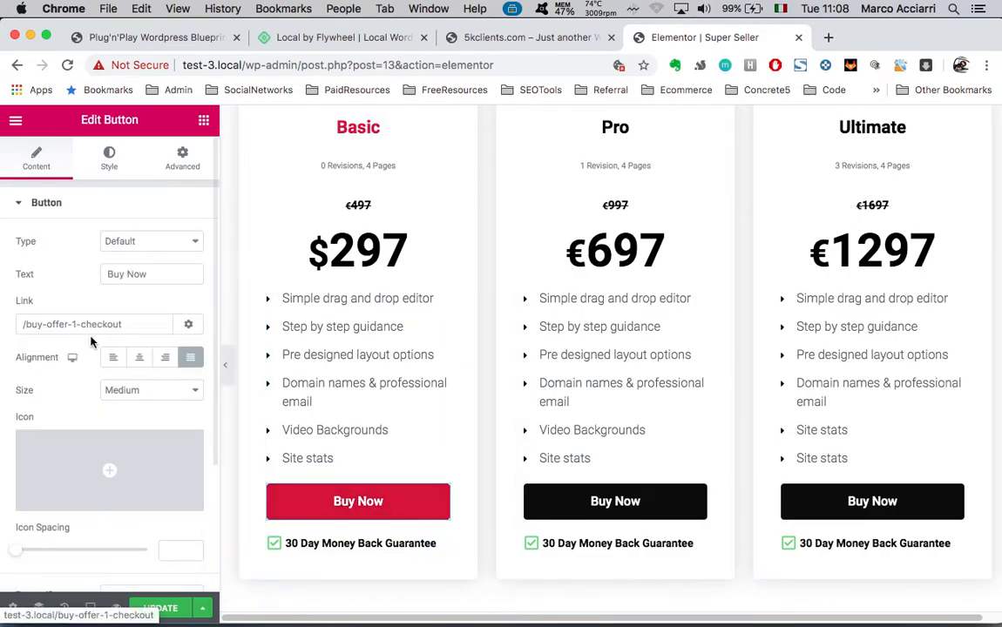
pyautogui.moveTo(132, 324); pyautogui.dragTo(27, 324)
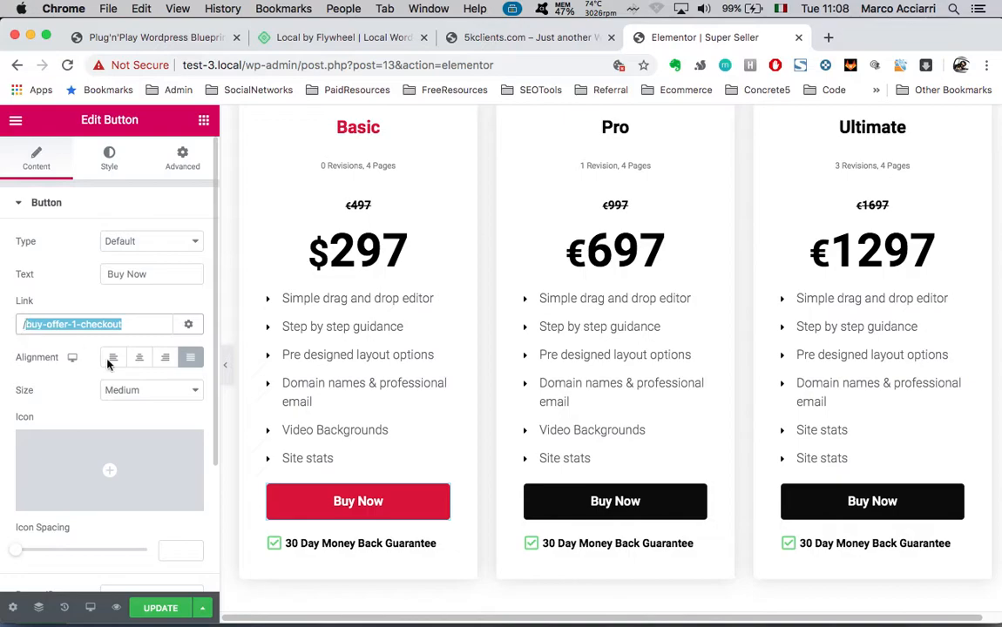
pyautogui.click(147, 331)
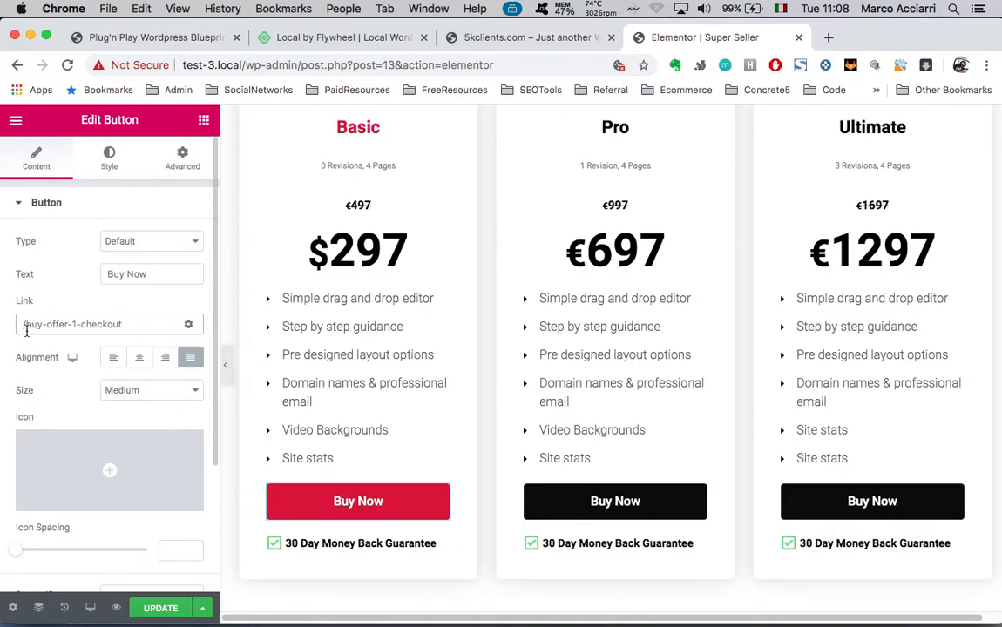
pyautogui.moveTo(26, 326); pyautogui.dragTo(165, 324)
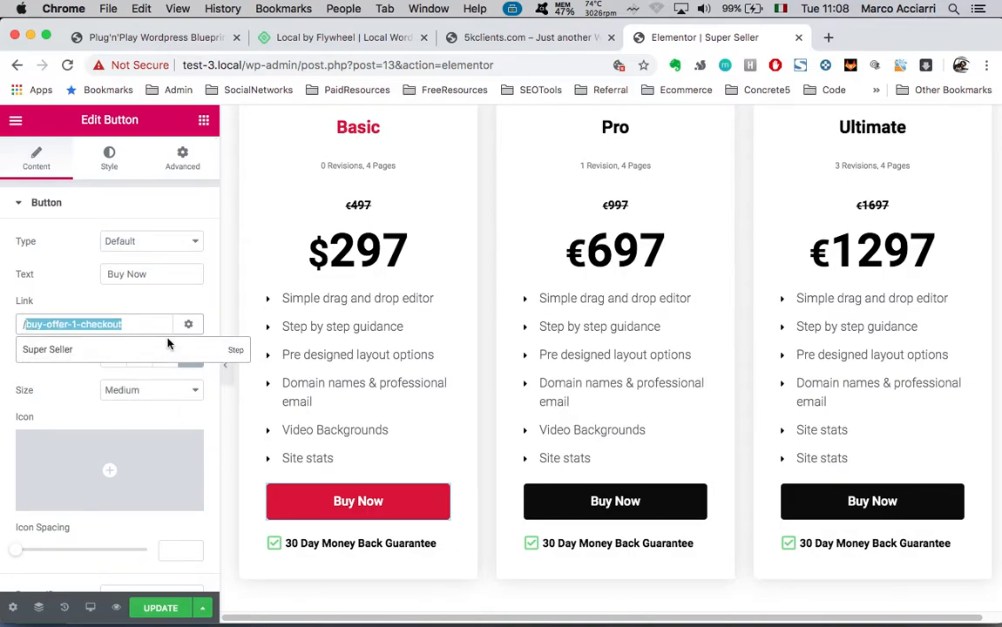
pyautogui.click(522, 40)
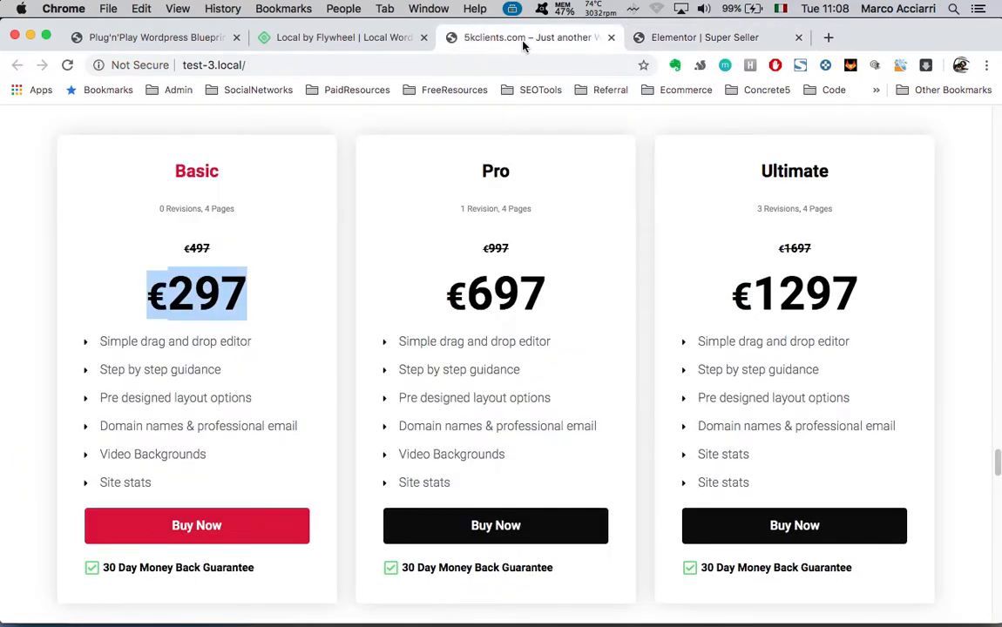
pyautogui.click(664, 39)
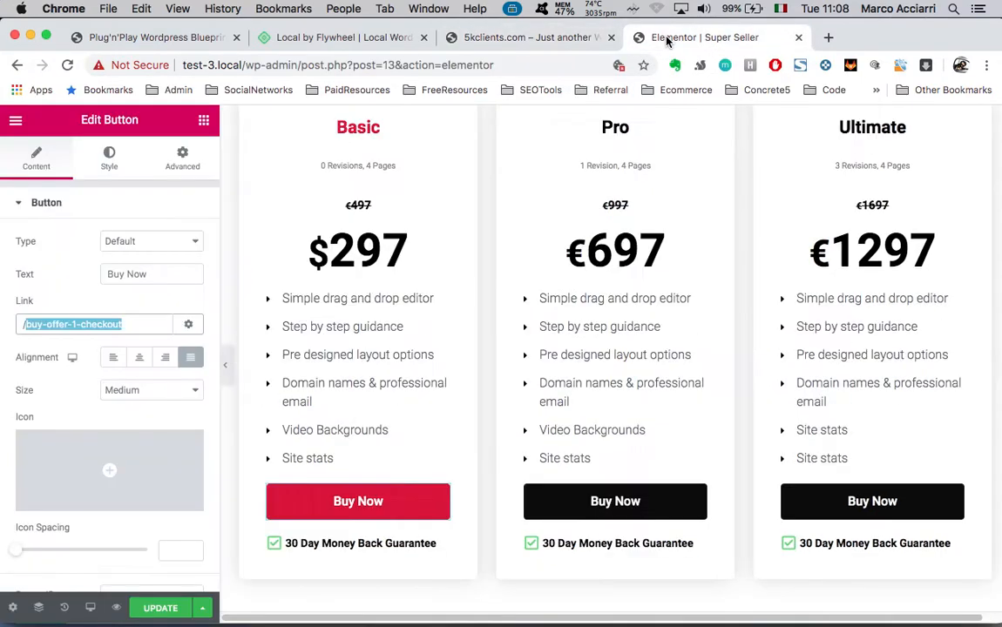
pyautogui.click(126, 324)
pyautogui.keyDown('shift'); pyautogui.click(27, 325); pyautogui.keyUp('shift')
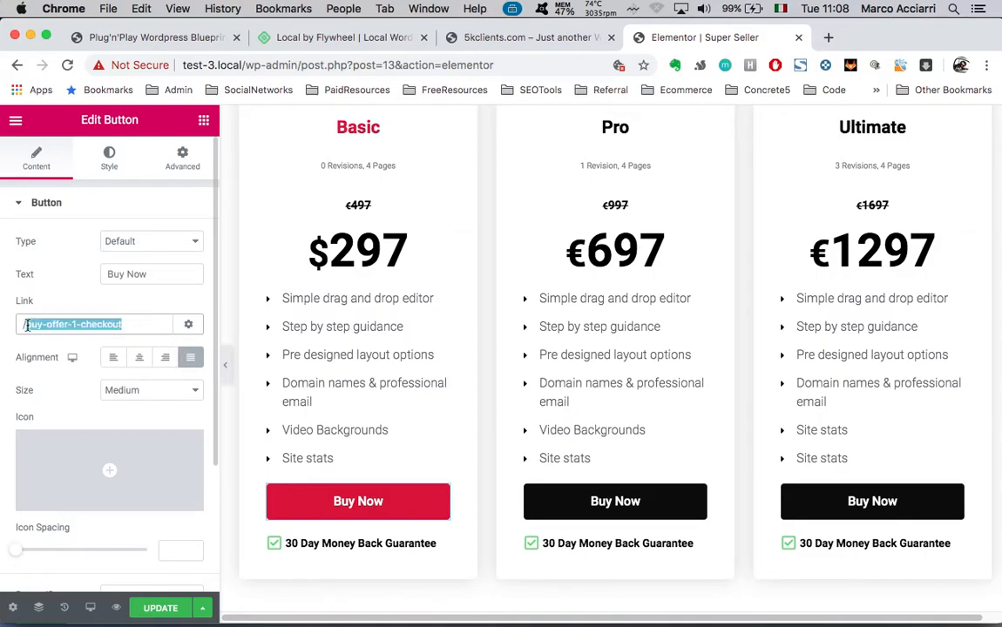
# Cancel leaving the editor and save the landing page changes with UPDATE
pyautogui.click(16, 121)
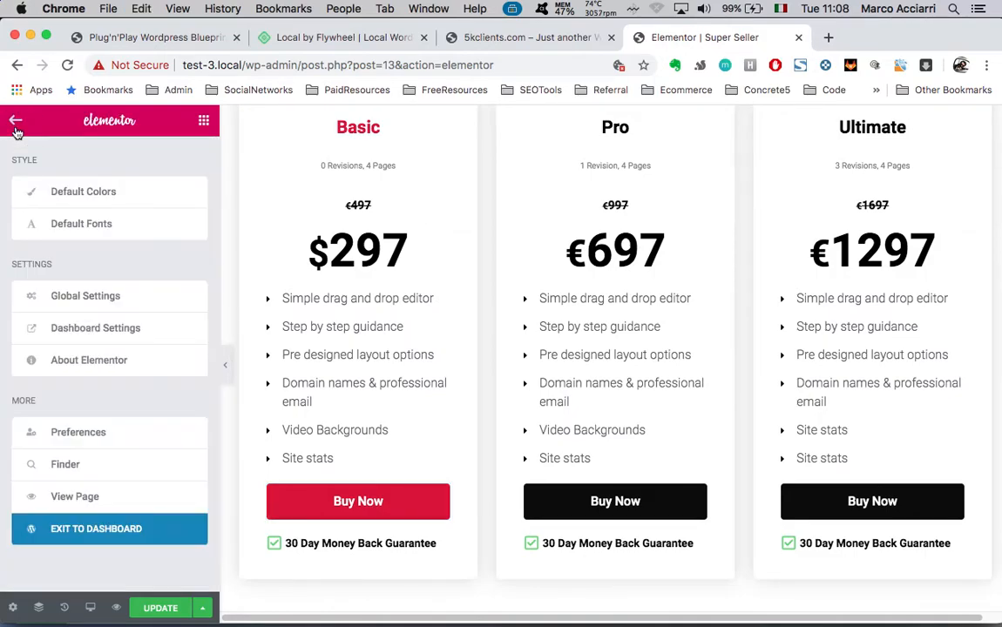
pyautogui.click(100, 530)
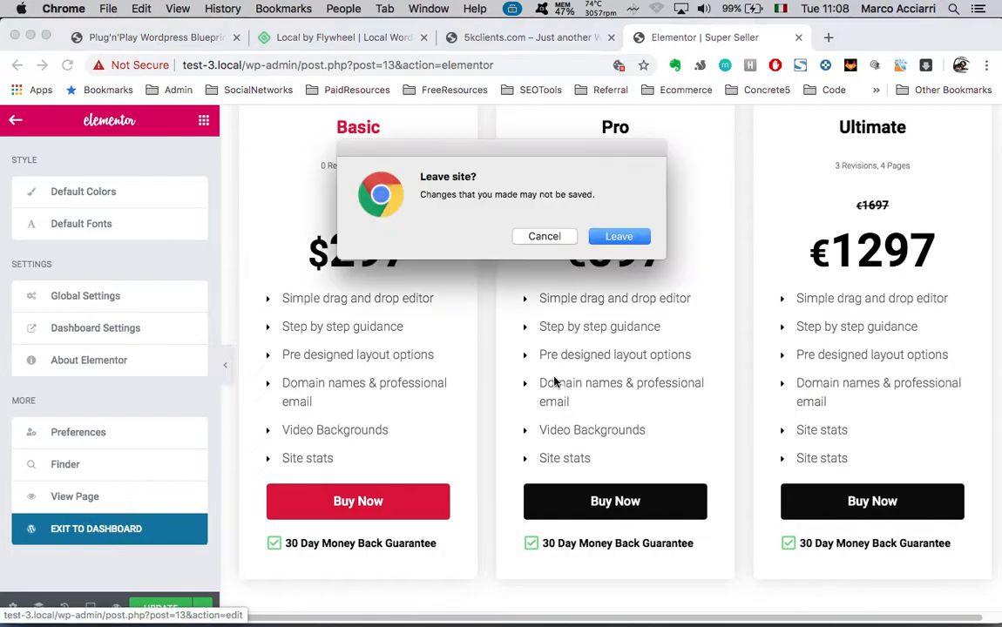
pyautogui.click(547, 237)
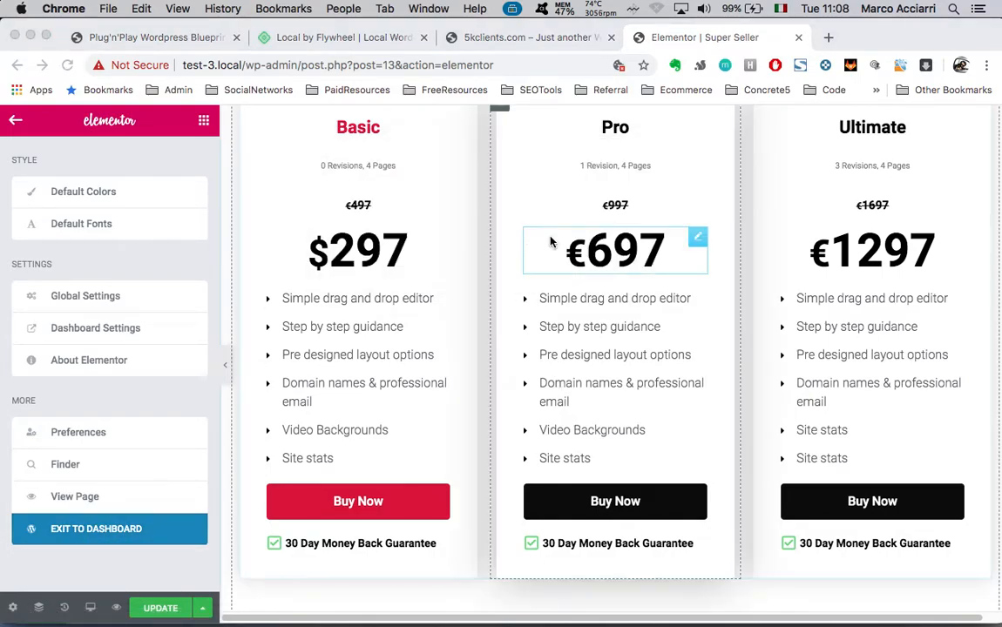
pyautogui.click(158, 609)
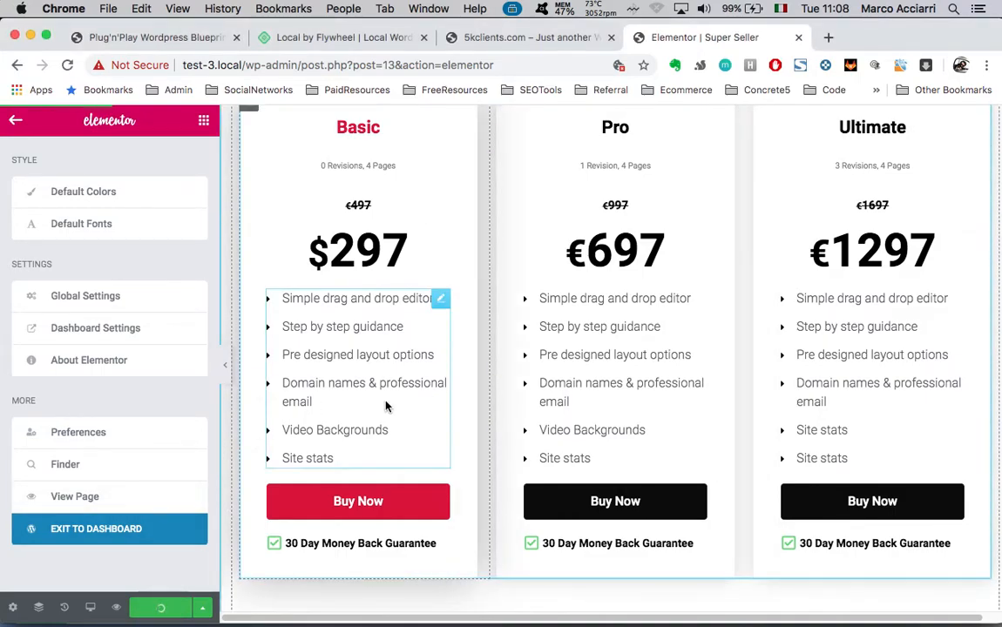
# Exit Elementor to the dashboard and go back to the Super Seller Funnel's step list
pyautogui.click(98, 530)
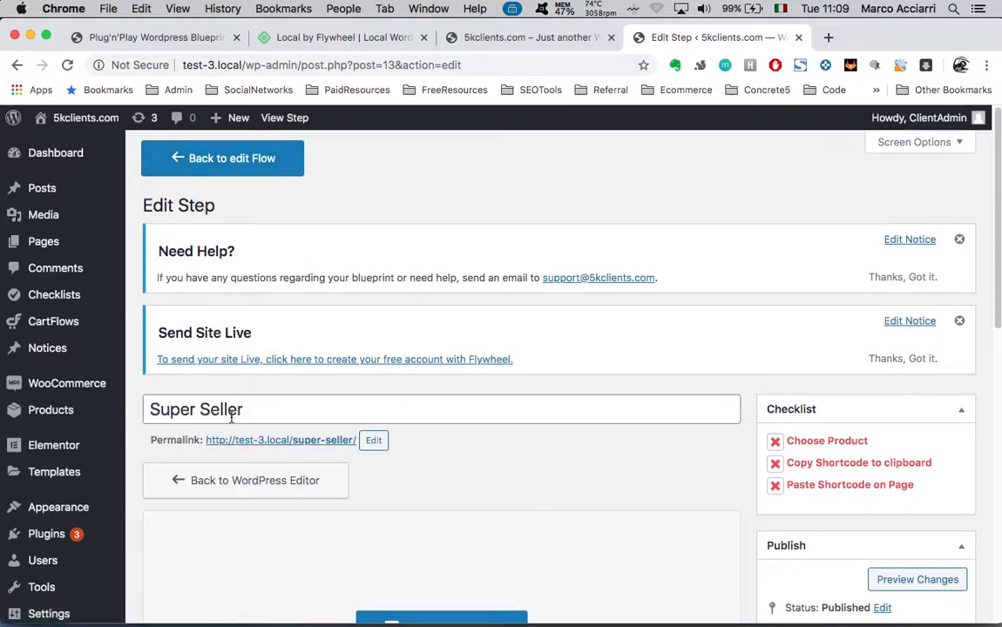
pyautogui.click(230, 158)
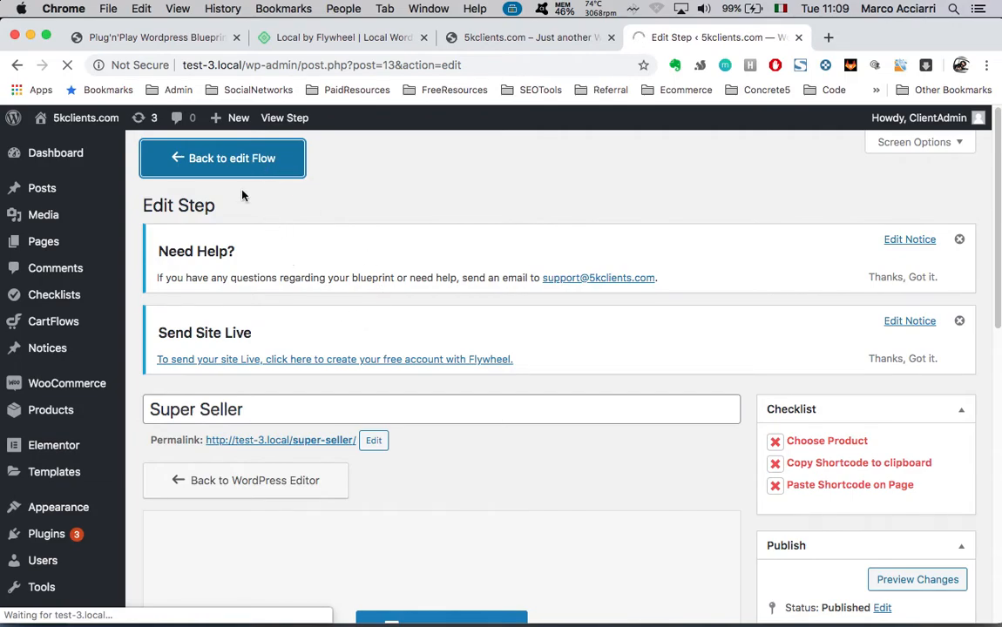
pyautogui.scroll(-3, 355, 266)
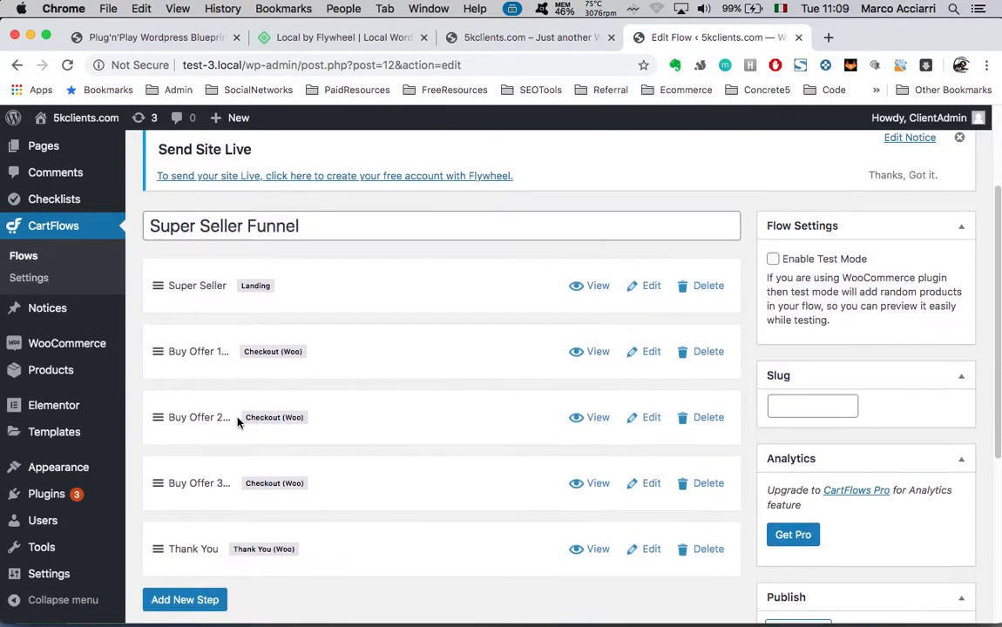
# Open the Buy Offer 1 step and check its slug, buy-offer-1-checkout
pyautogui.click(644, 352)
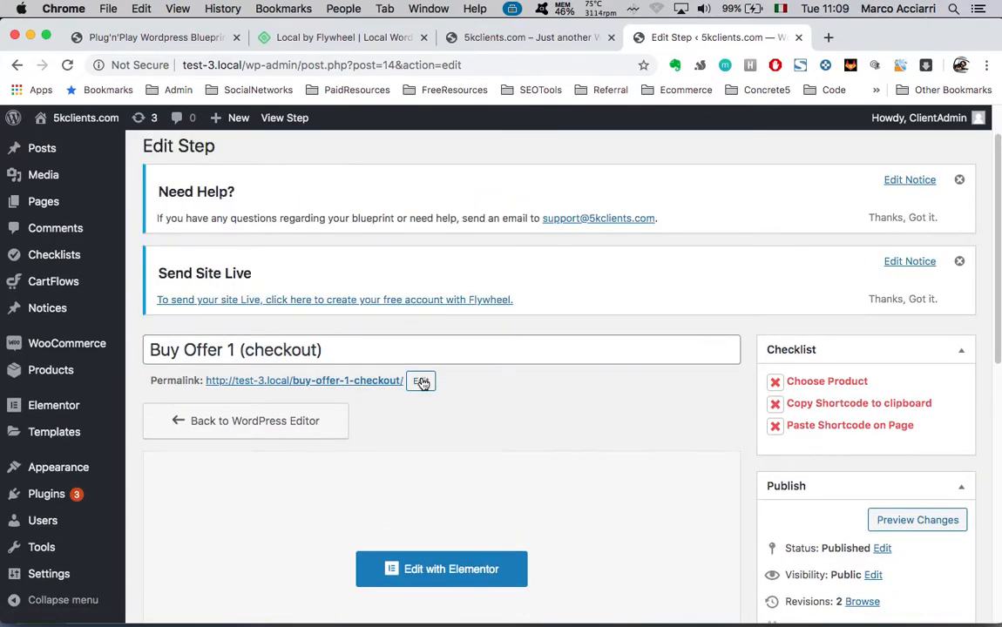
pyautogui.click(421, 383)
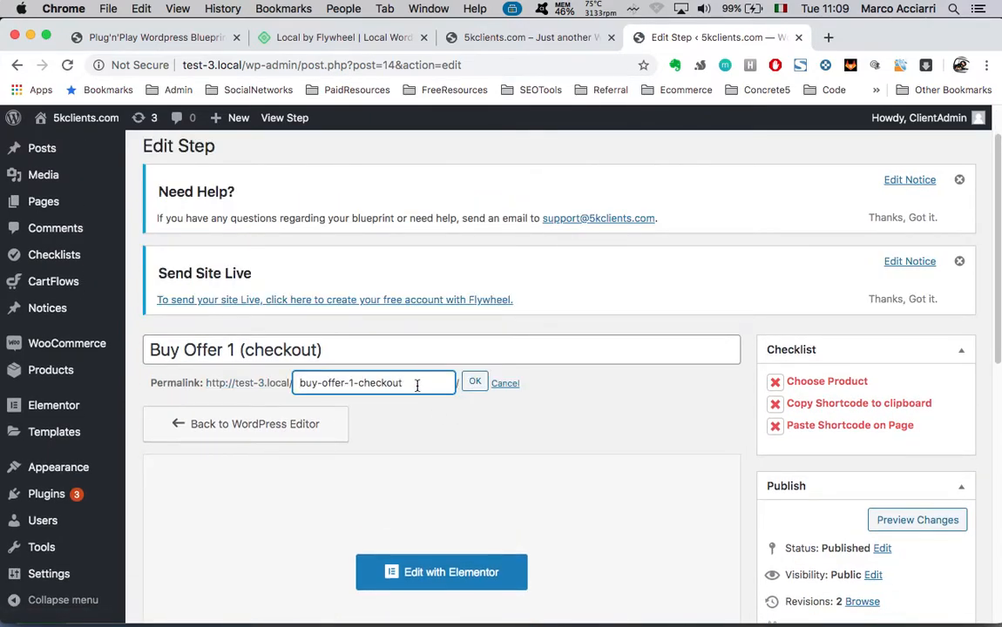
pyautogui.doubleClick(417, 384)
pyautogui.moveTo(297, 384); pyautogui.dragTo(402, 419)
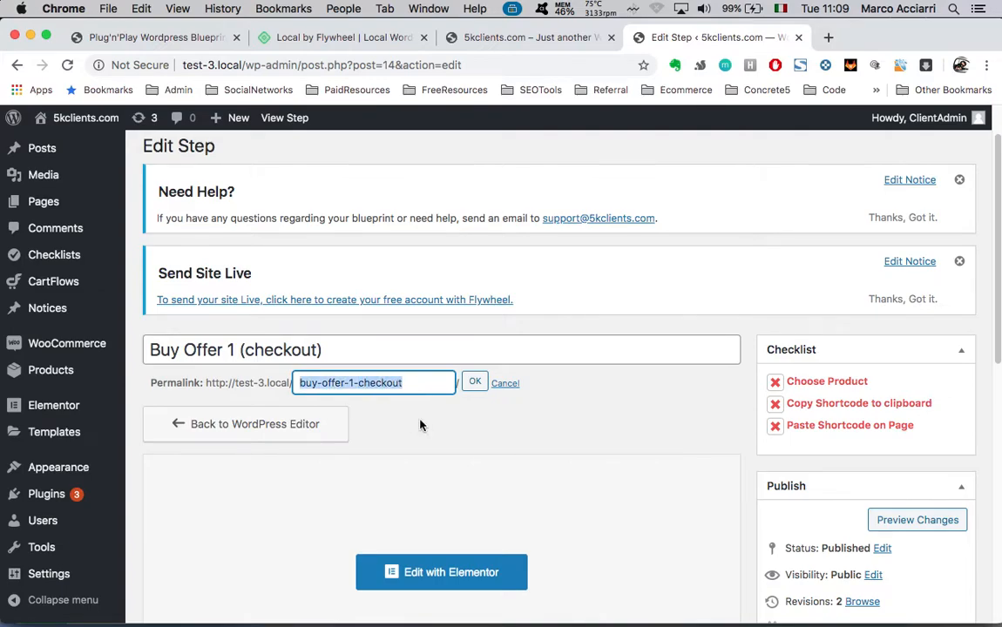
pyautogui.click(565, 415)
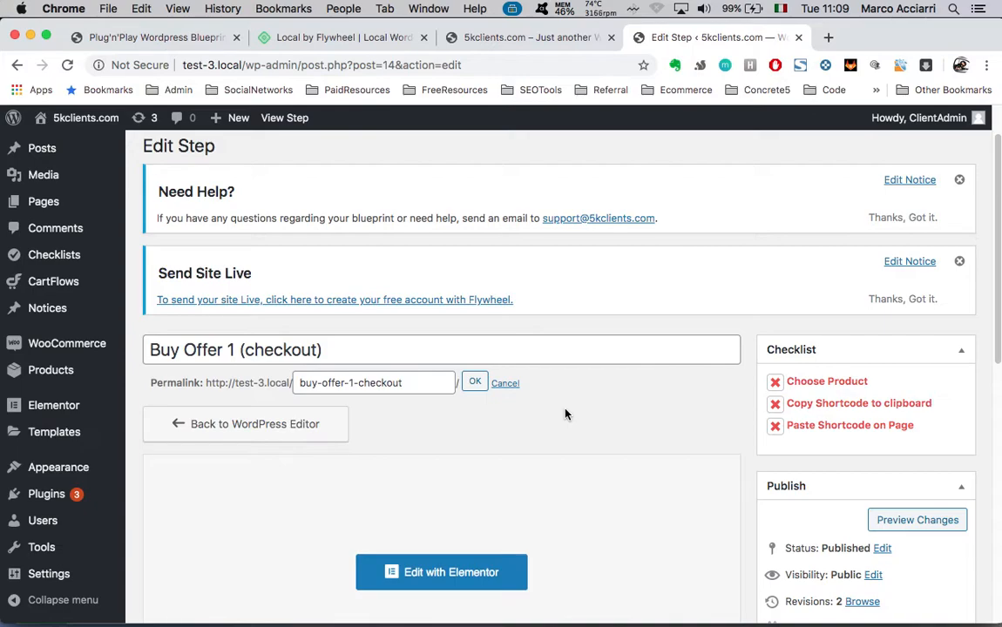
# Review the Checkout Layout's selected product, SEO - 1 Month (#20)
pyautogui.scroll(-2, 564, 414)
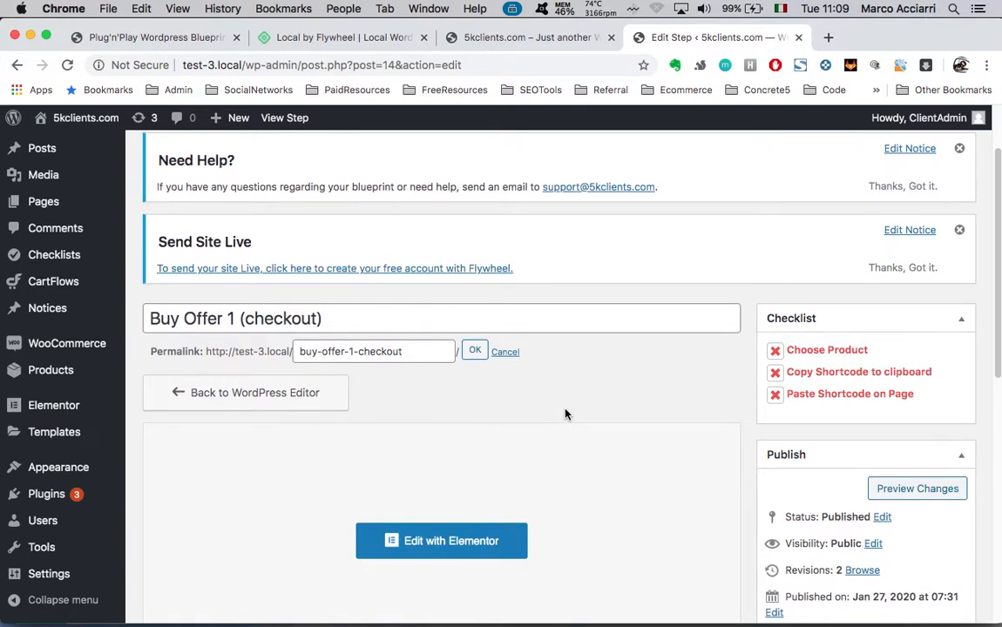
pyautogui.scroll(-5, 565, 415)
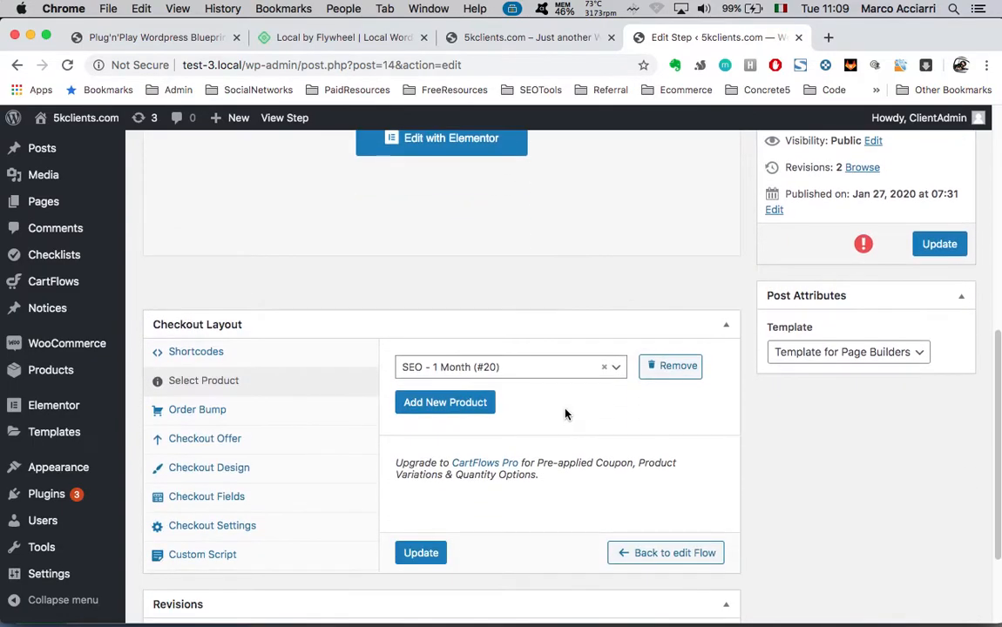
pyautogui.scroll(4, 565, 415)
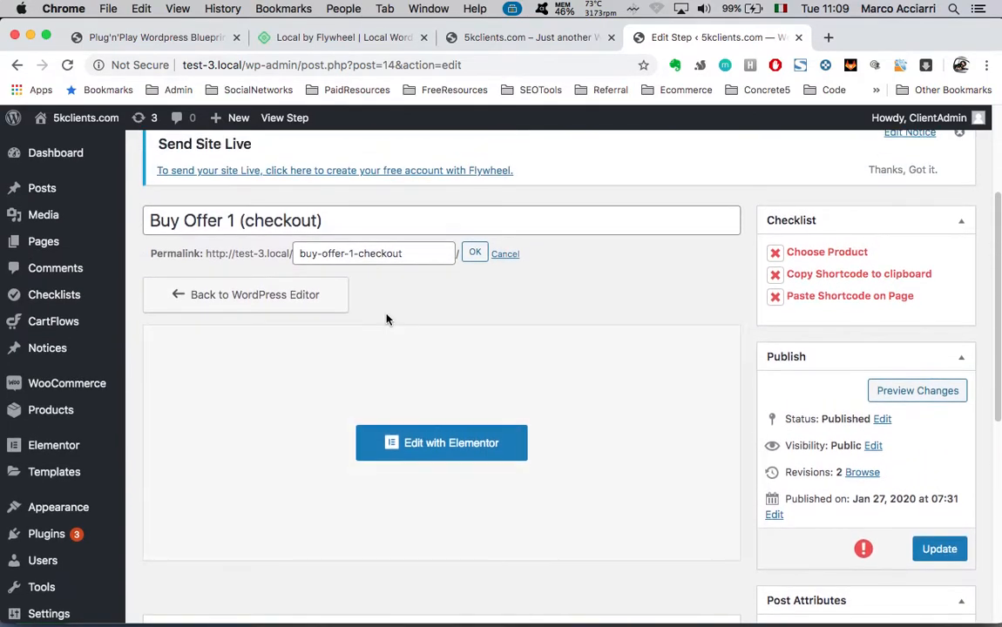
pyautogui.scroll(-3, 432, 333)
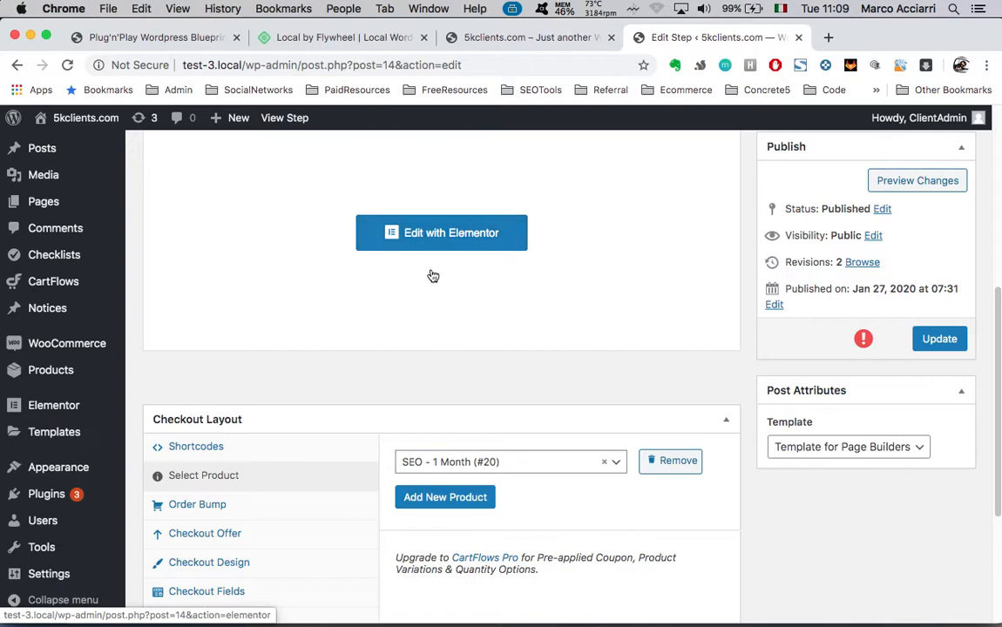
pyautogui.scroll(-2, 491, 305)
pyautogui.scroll(1, 491, 305)
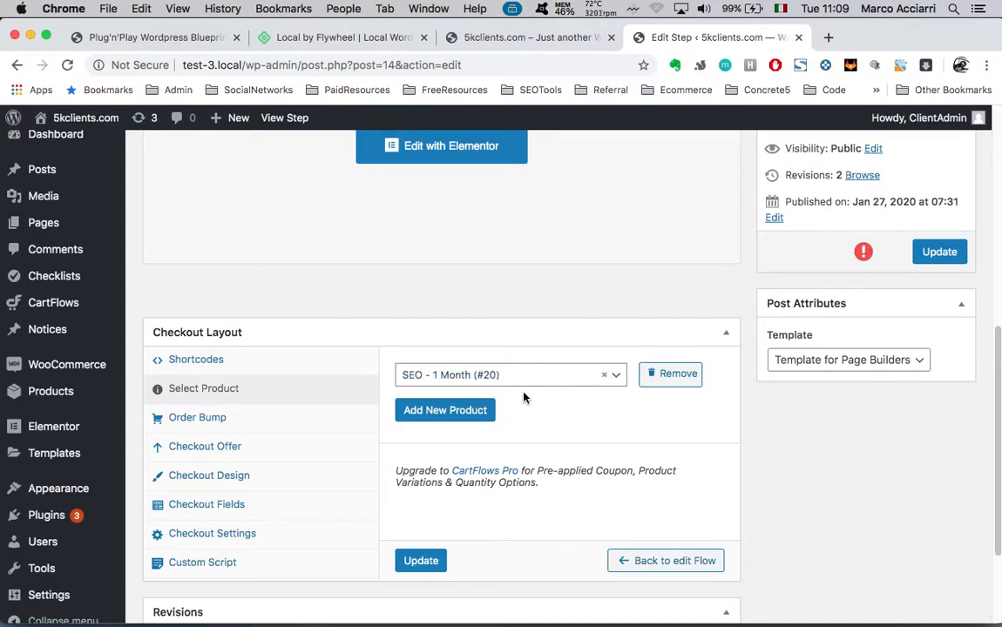
pyautogui.scroll(-1, 524, 398)
pyautogui.click(618, 369)
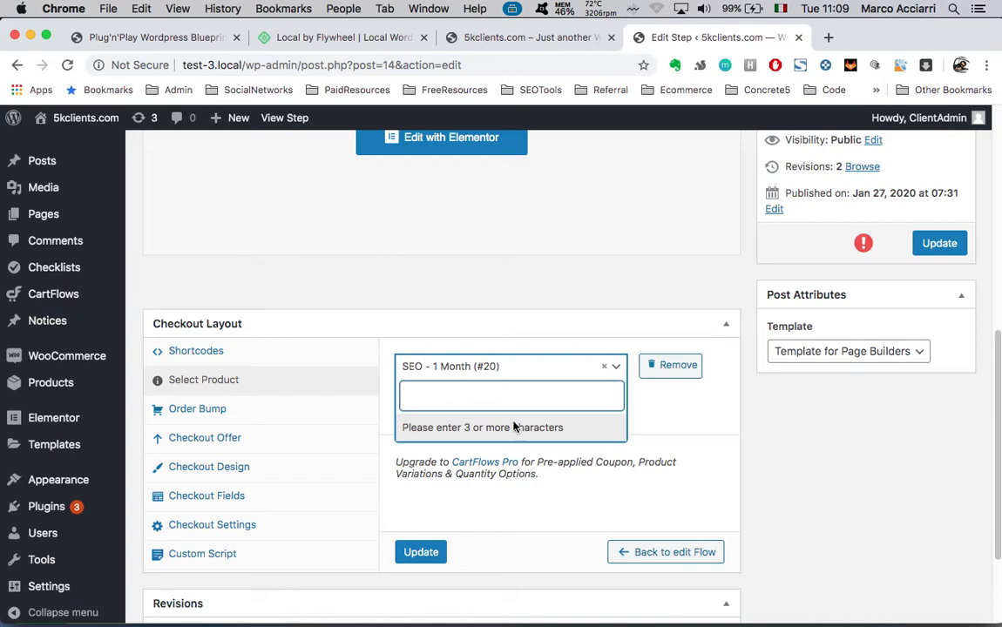
pyautogui.click(507, 323)
pyautogui.scroll(5, 488, 287)
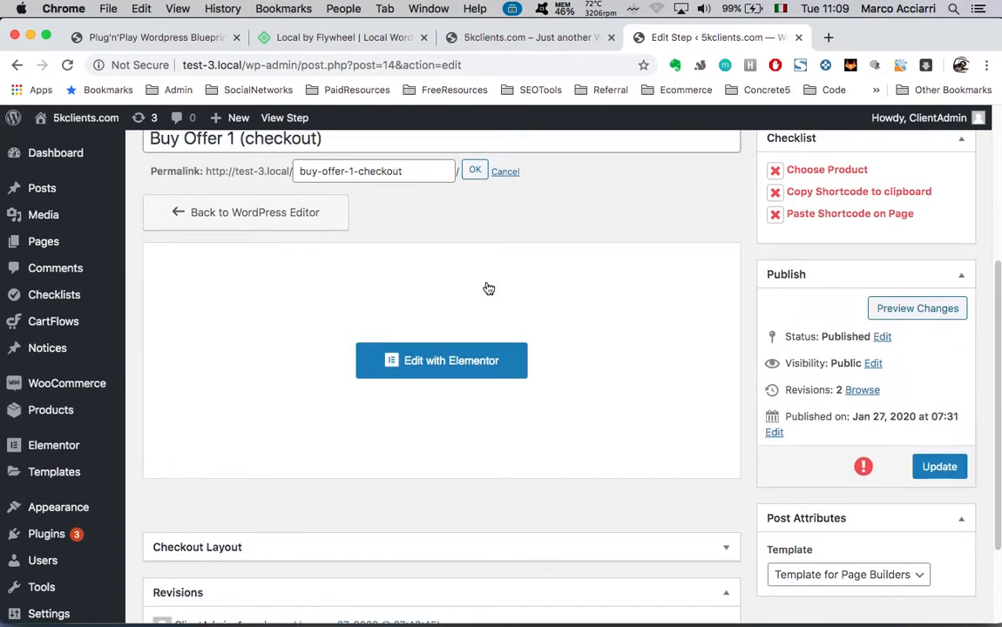
pyautogui.click(726, 549)
pyautogui.scroll(6, 662, 502)
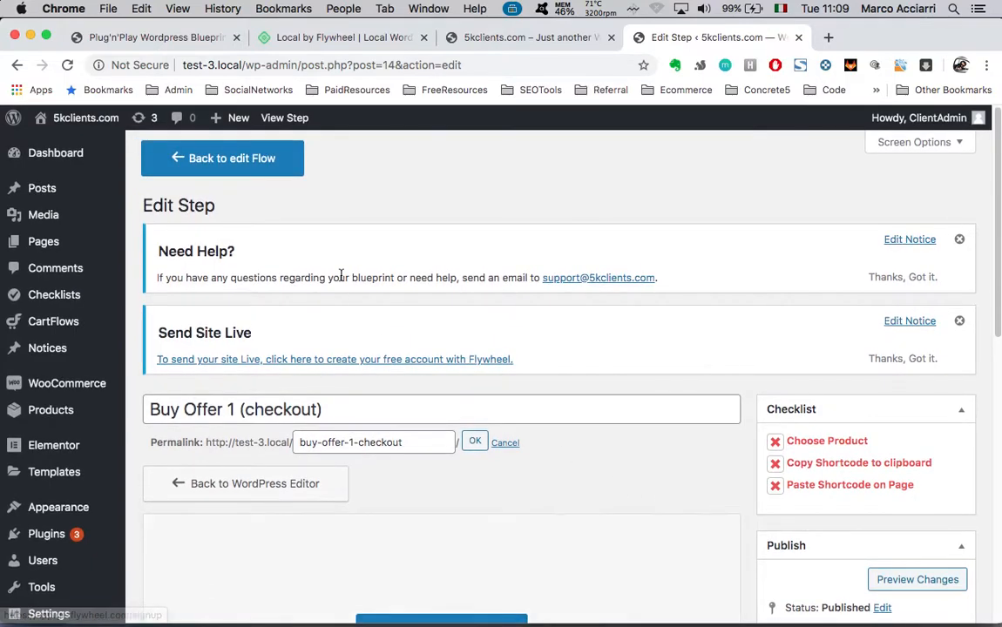
# Open the Thank You step and review its order overview, order, billing and shipping detail settings
pyautogui.click(231, 170)
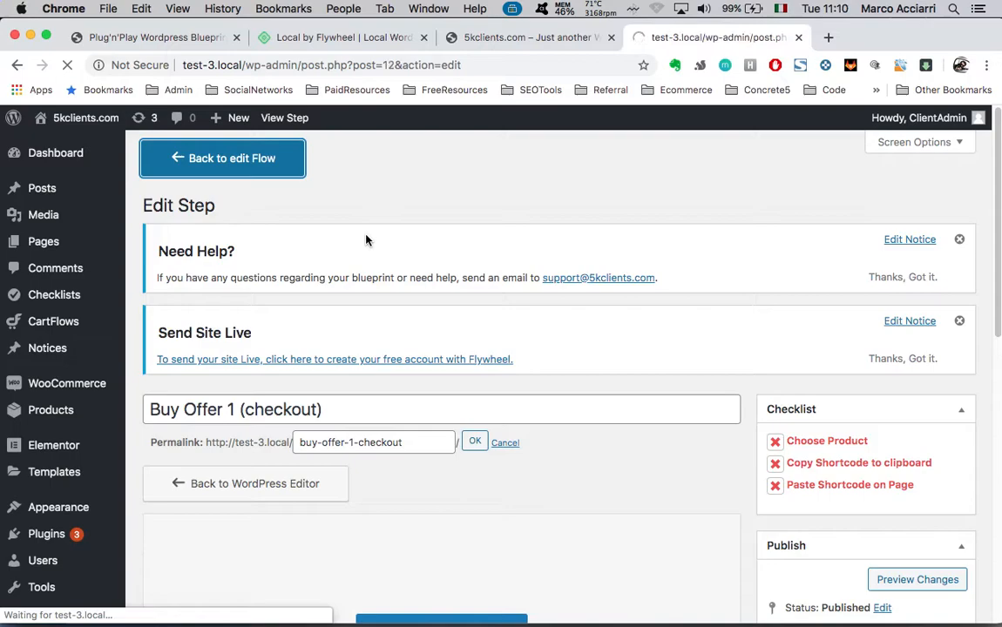
pyautogui.scroll(-3, 418, 342)
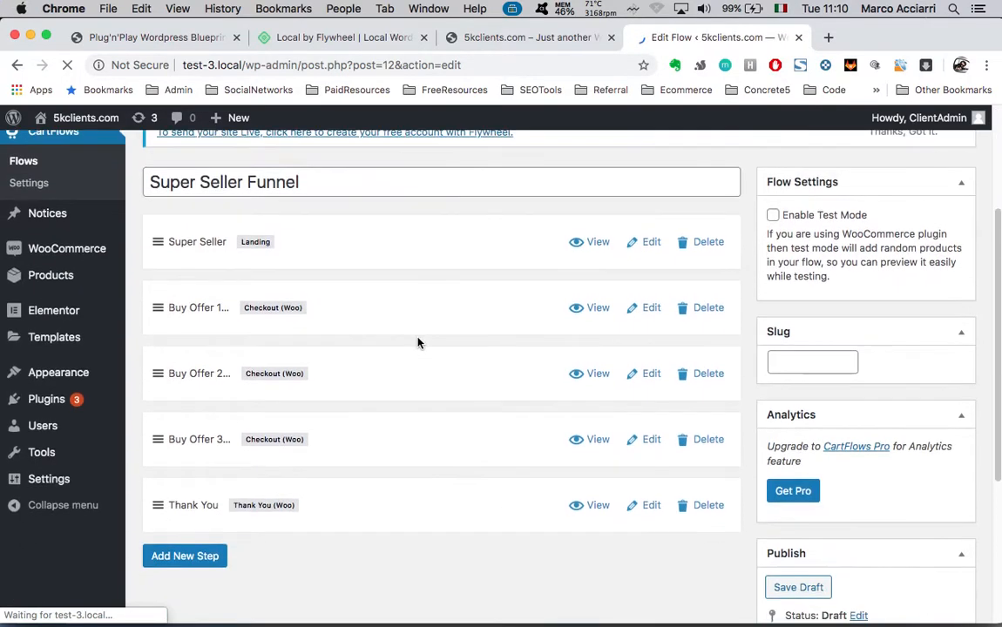
pyautogui.click(644, 507)
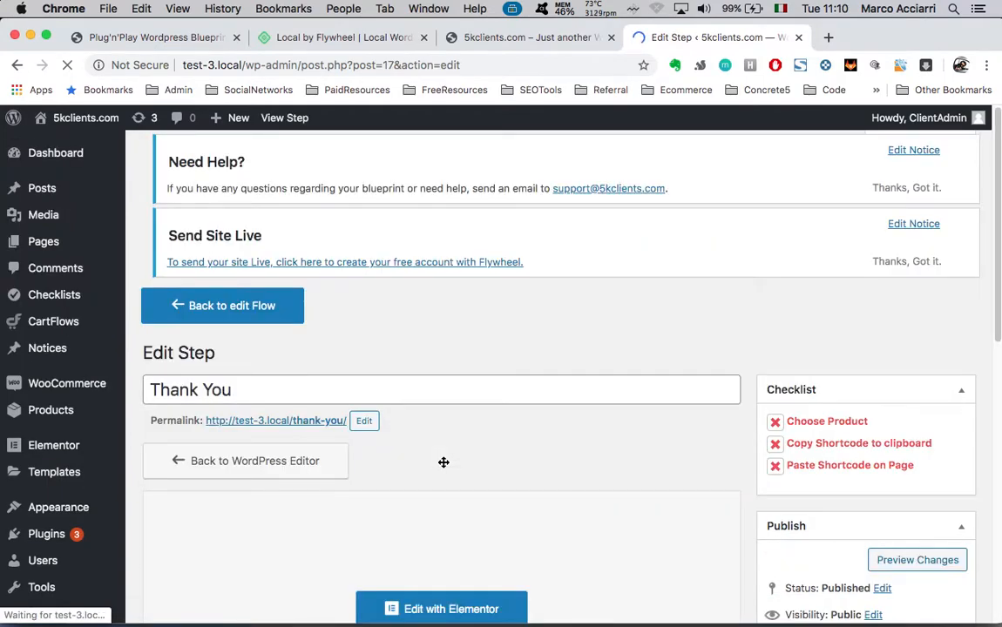
pyautogui.scroll(-5, 529, 481)
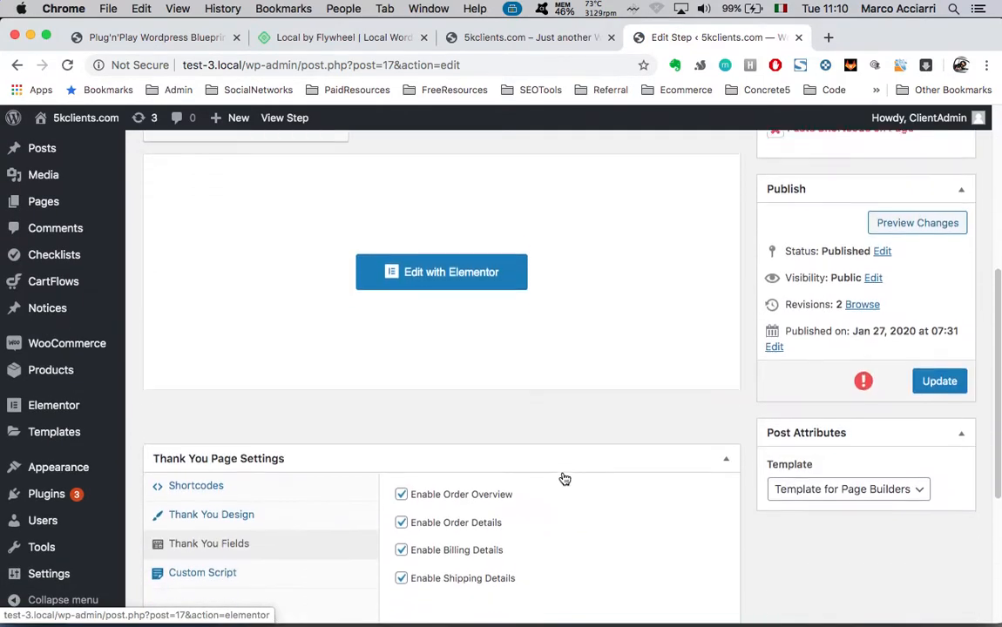
pyautogui.scroll(-5, 565, 479)
pyautogui.scroll(2, 514, 473)
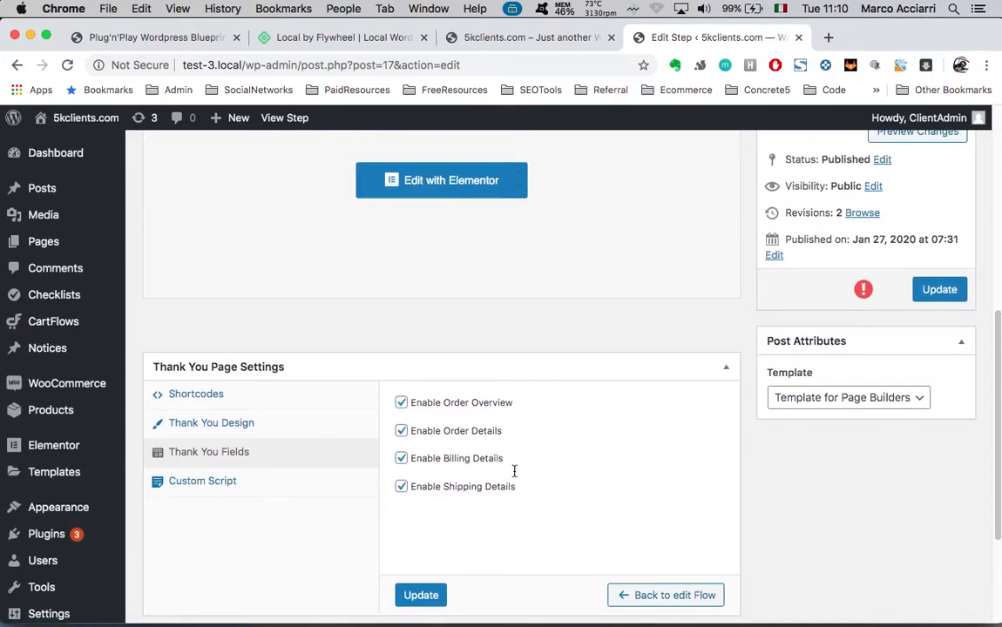
pyautogui.scroll(5, 515, 473)
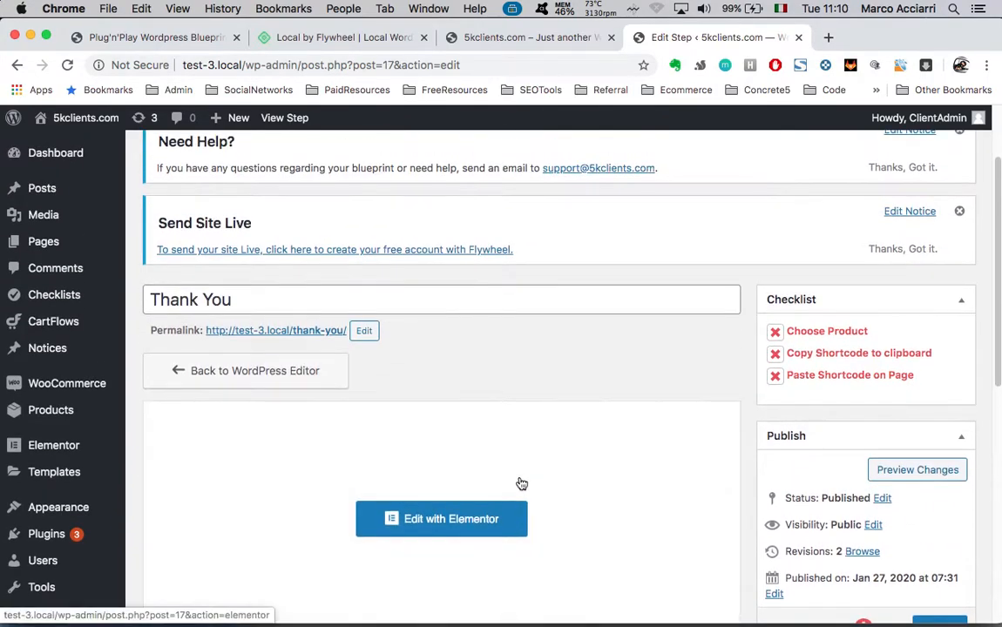
pyautogui.scroll(2, 550, 372)
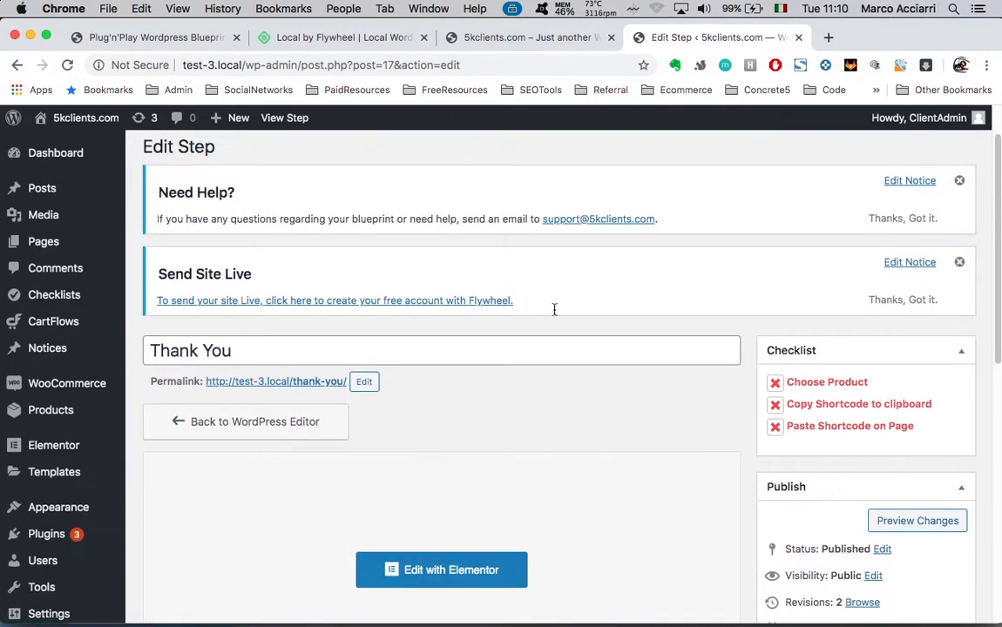
pyautogui.click(526, 50)
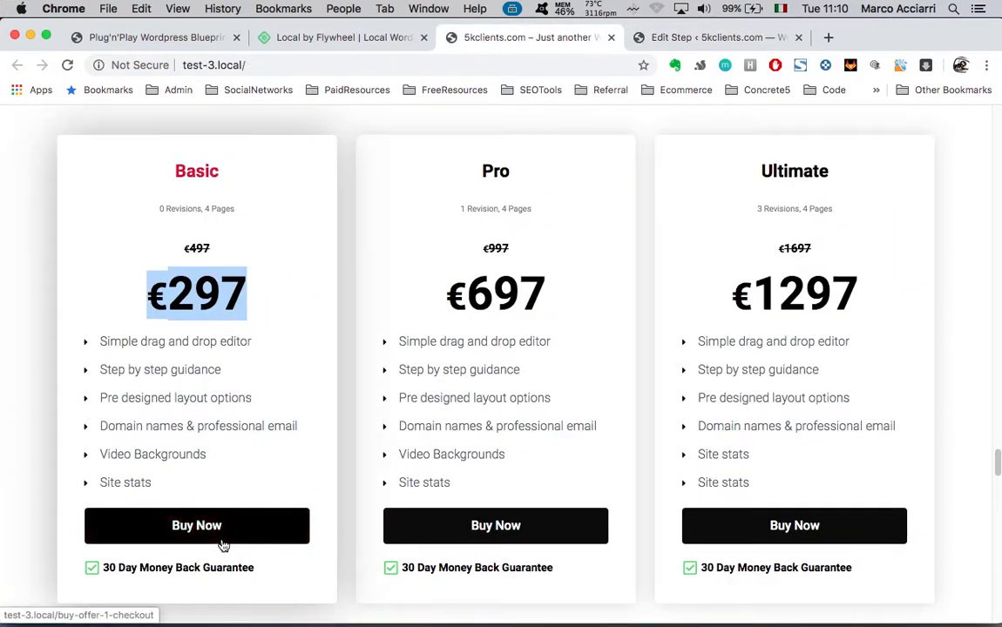
pyautogui.click(222, 541)
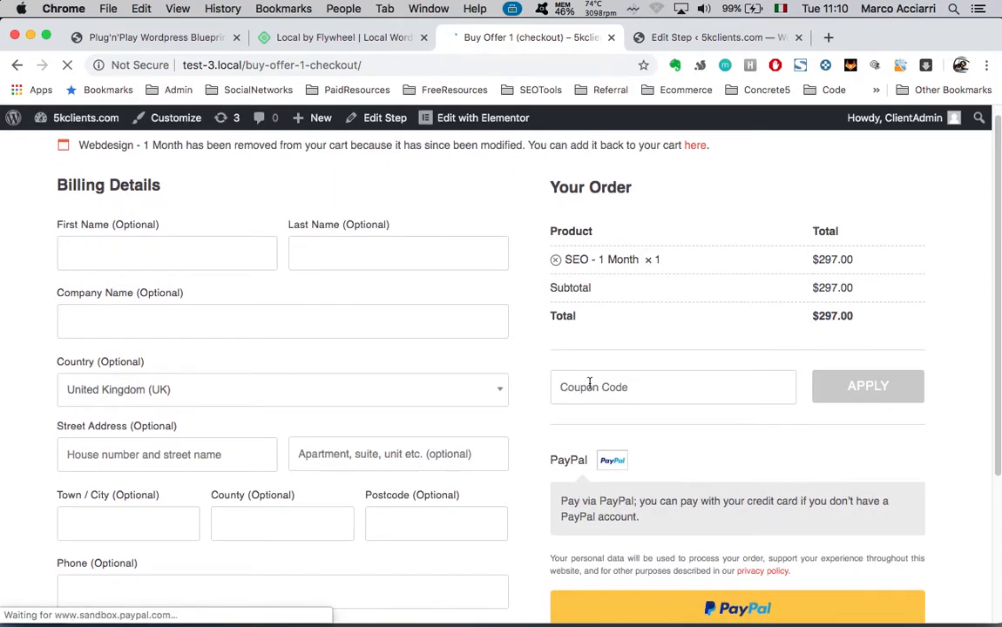
pyautogui.scroll(-2, 590, 383)
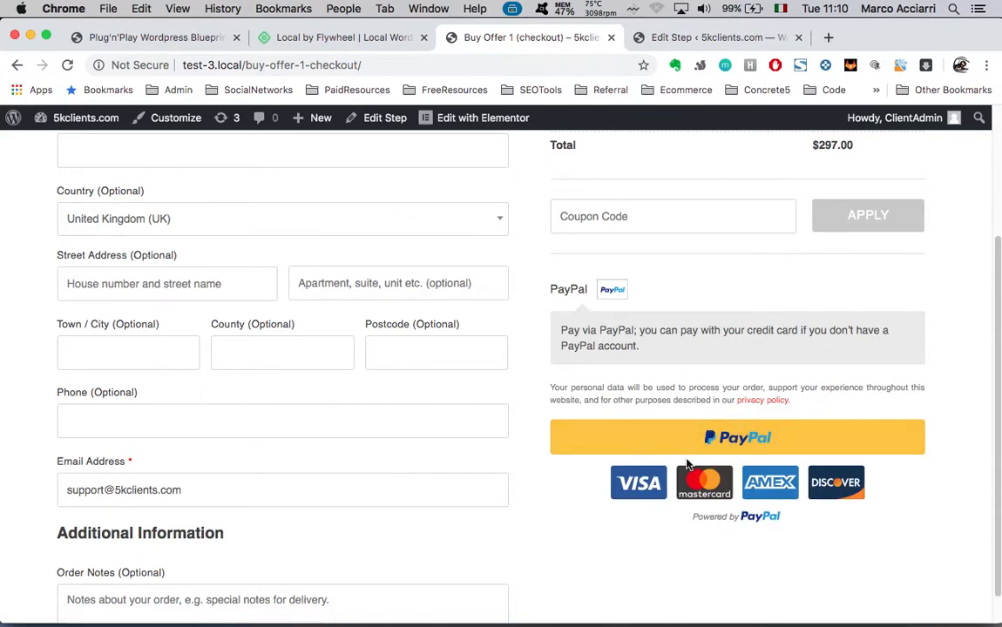
pyautogui.click(698, 450)
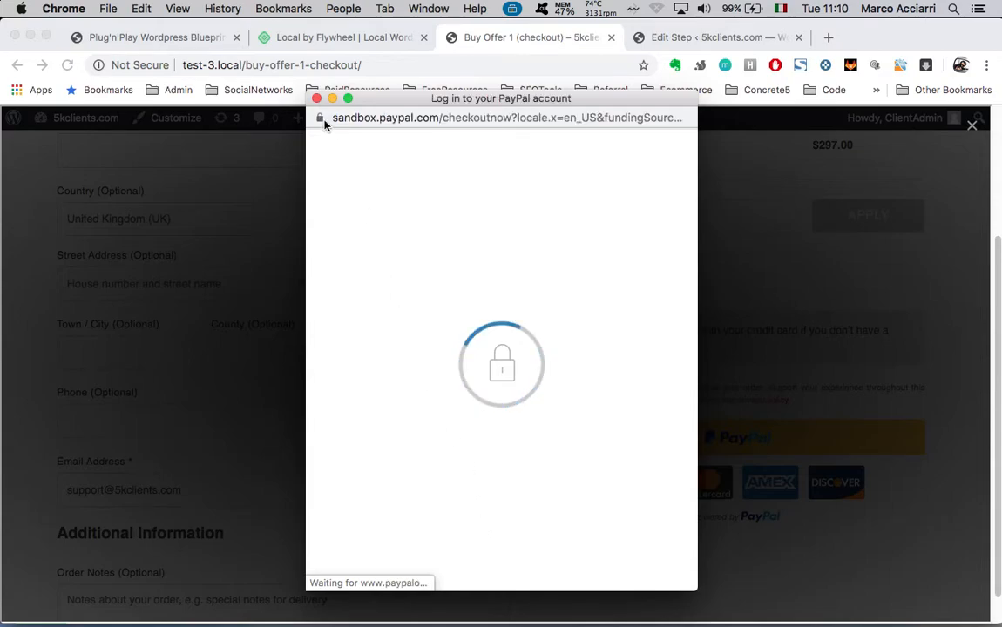
pyautogui.click(472, 343)
pyautogui.tripleClick(504, 304)
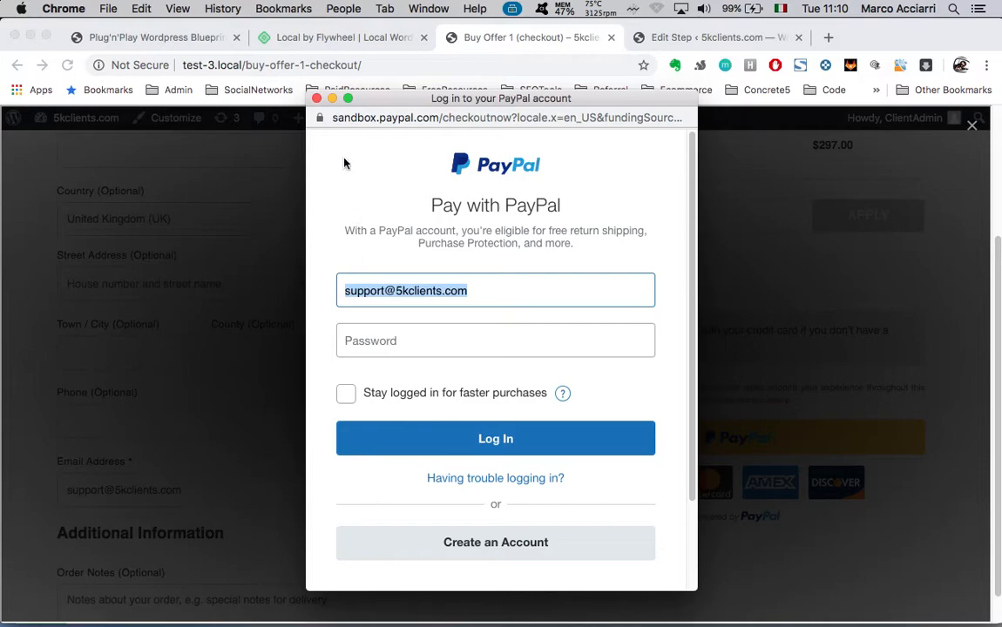
pyautogui.click(317, 99)
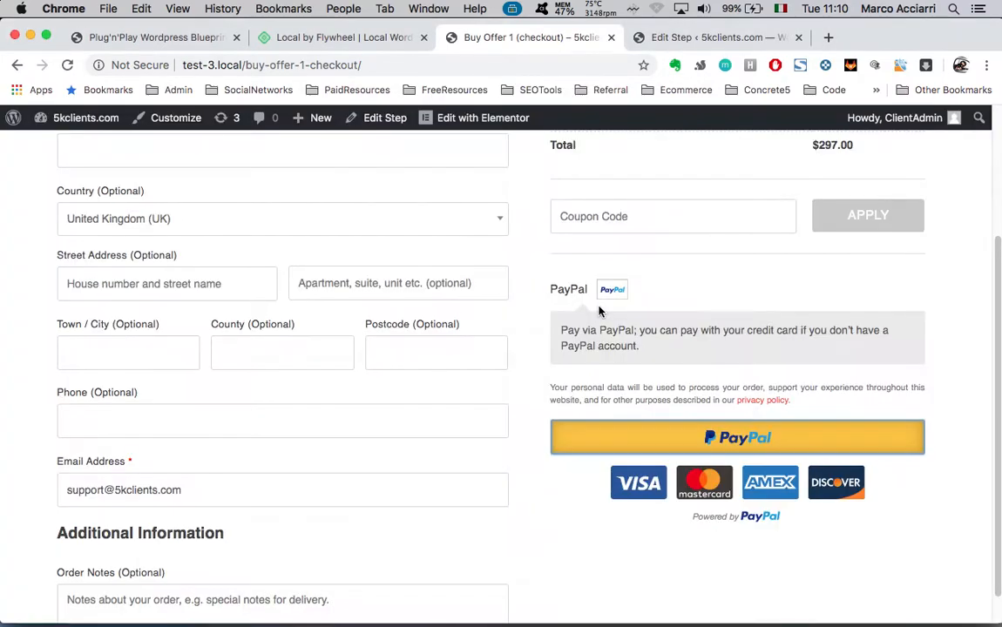
pyautogui.scroll(2, 514, 344)
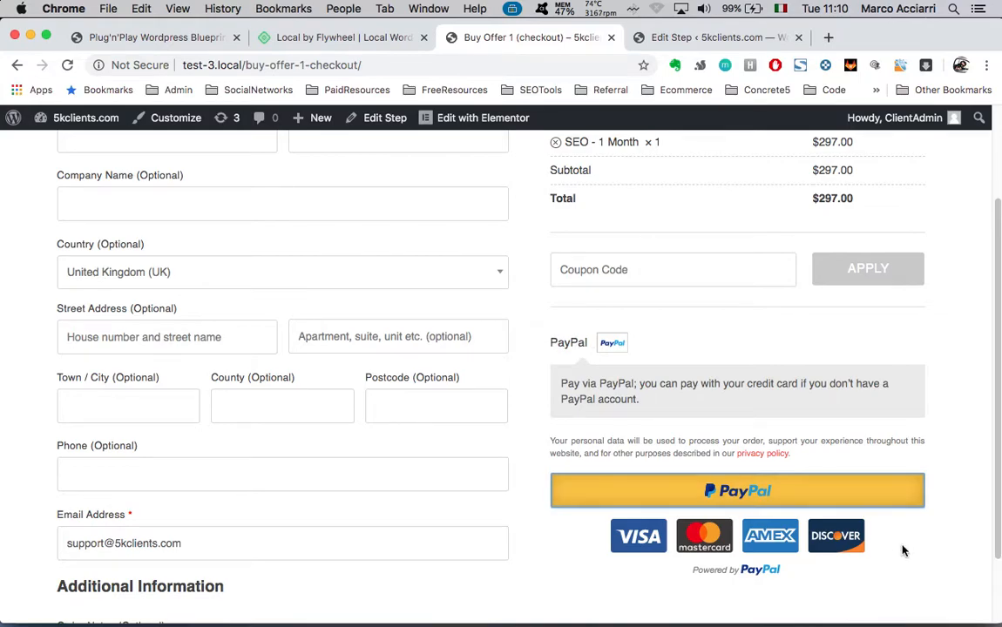
# From the Thank You step's Edit Step page, launch Edit with Elementor
pyautogui.click(715, 38)
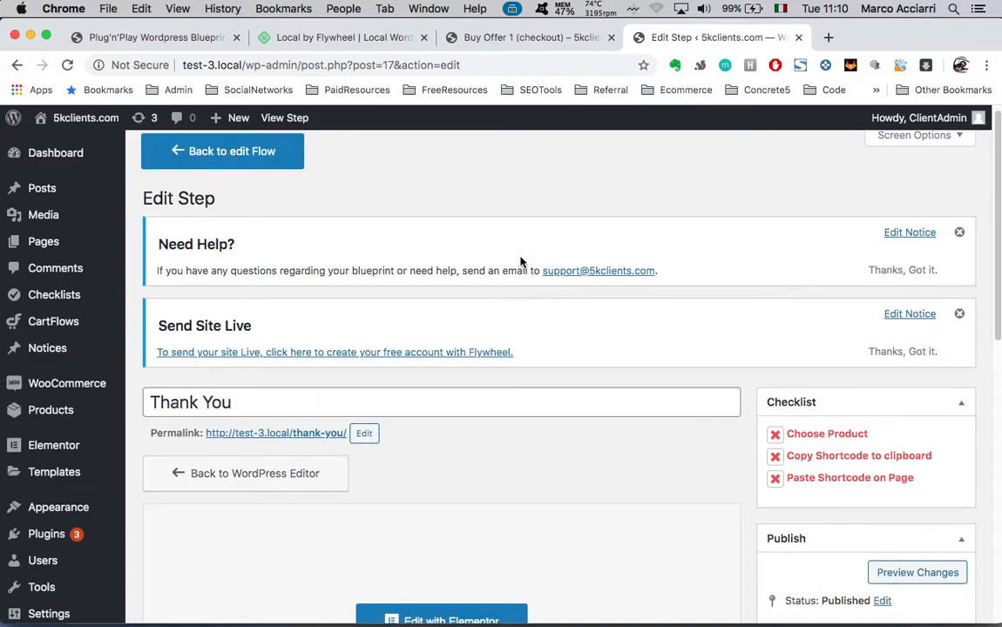
pyautogui.scroll(1, 522, 262)
pyautogui.scroll(-1, 410, 532)
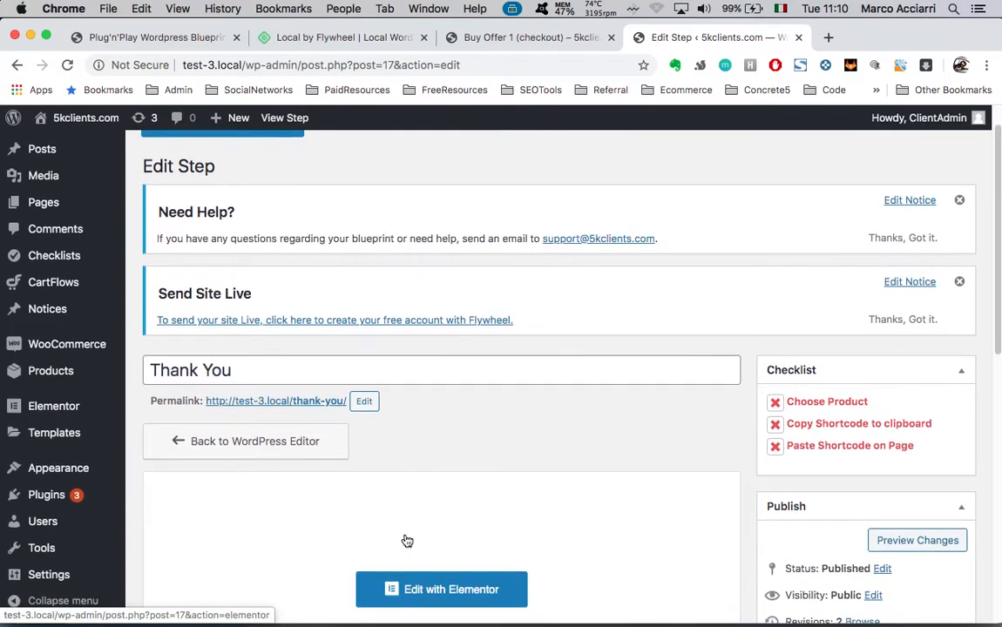
pyautogui.scroll(1, 472, 362)
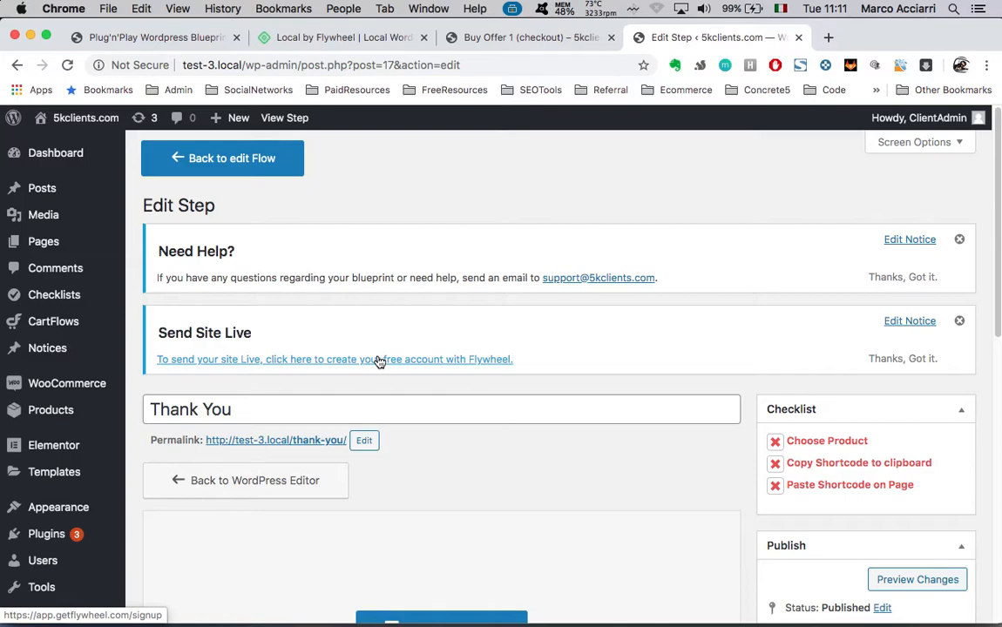
pyautogui.scroll(-1, 380, 361)
pyautogui.scroll(1, 363, 431)
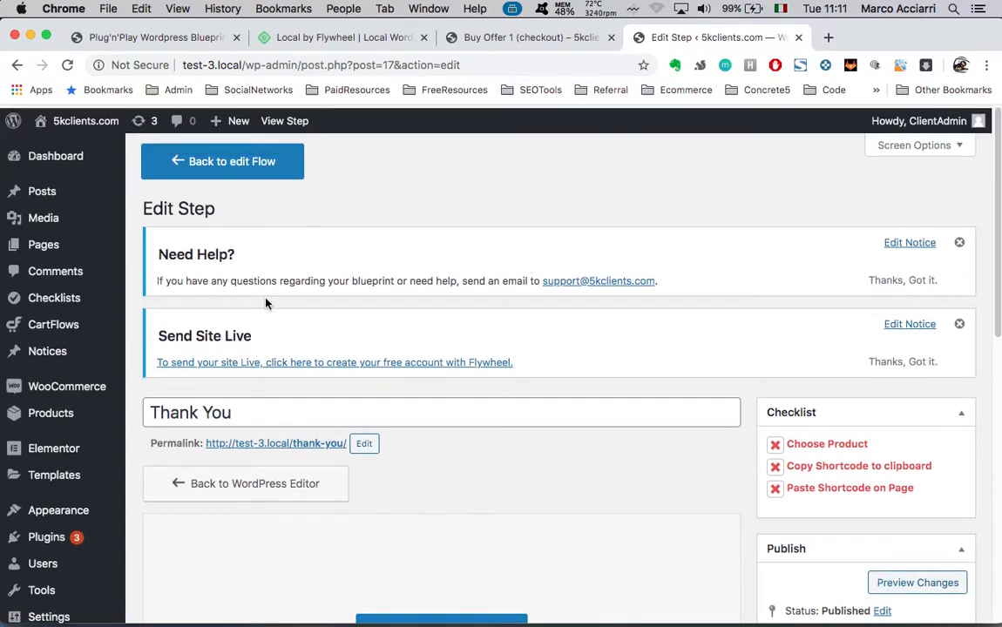
pyautogui.scroll(-5, 419, 417)
pyautogui.tripleClick(249, 272)
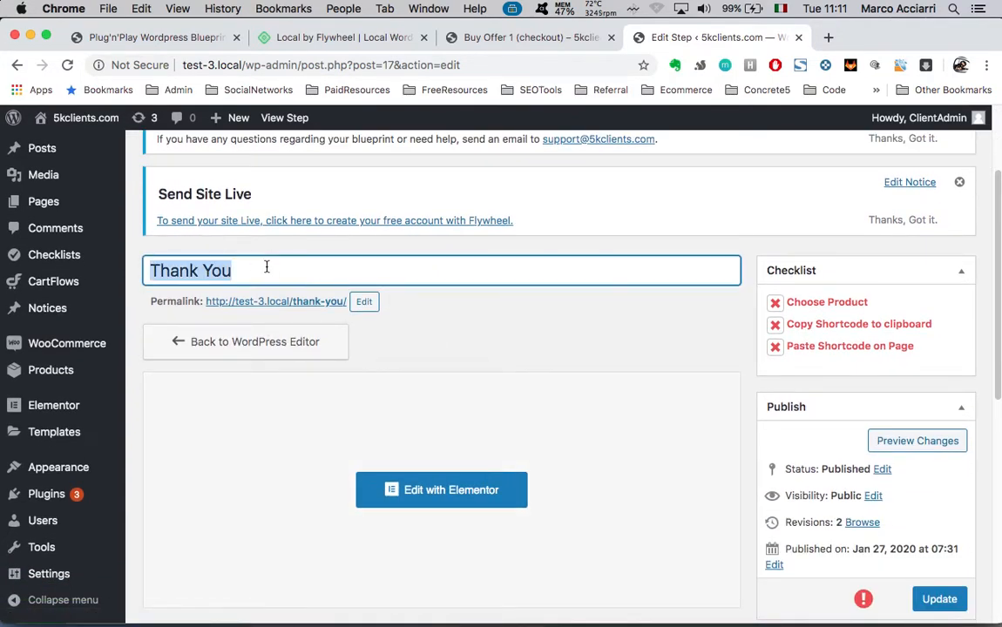
pyautogui.scroll(-5, 464, 325)
pyautogui.scroll(-5, 465, 325)
pyautogui.scroll(6, 465, 325)
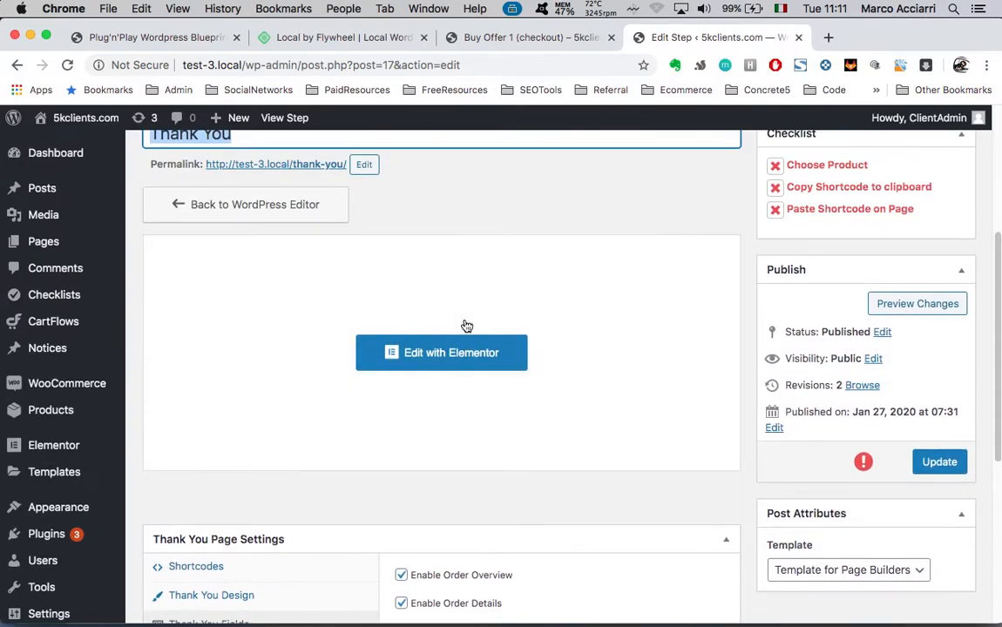
pyautogui.click(440, 364)
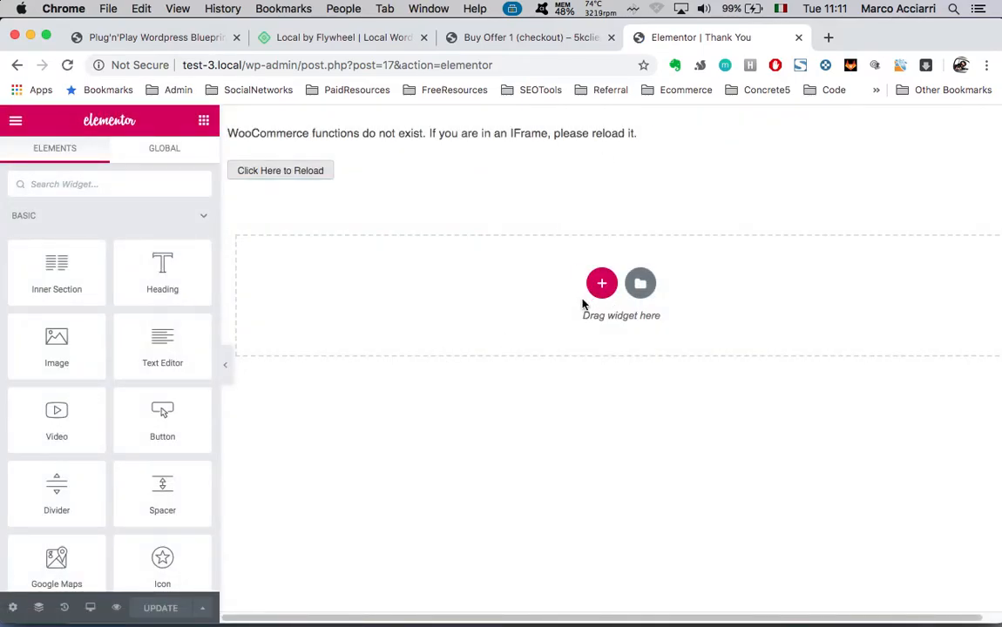
# Reload the preview and inspect the [cartflows_order_details] shortcode widget's text
pyautogui.click(281, 171)
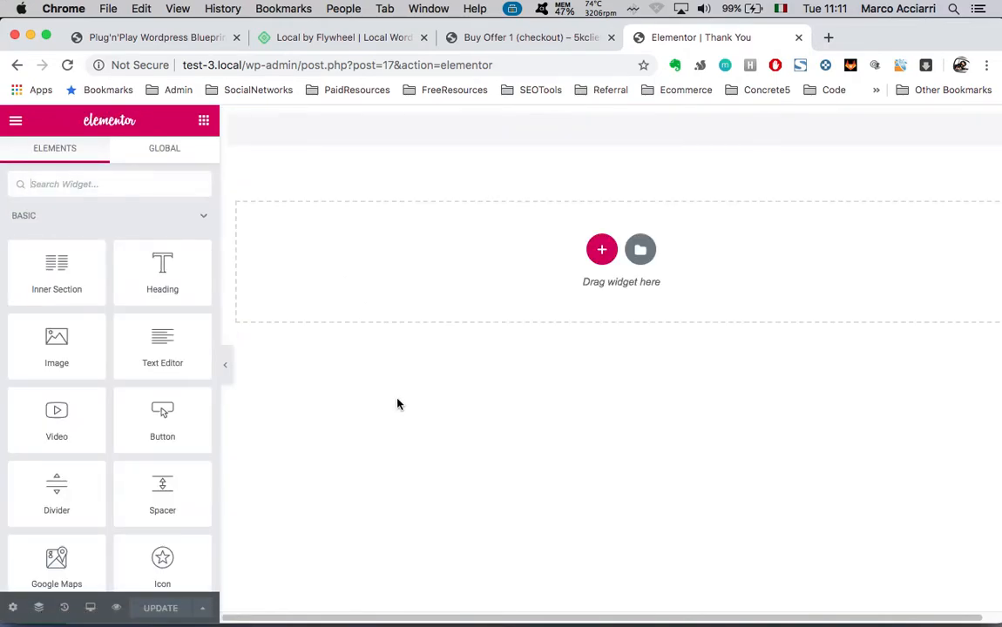
pyautogui.click(518, 157)
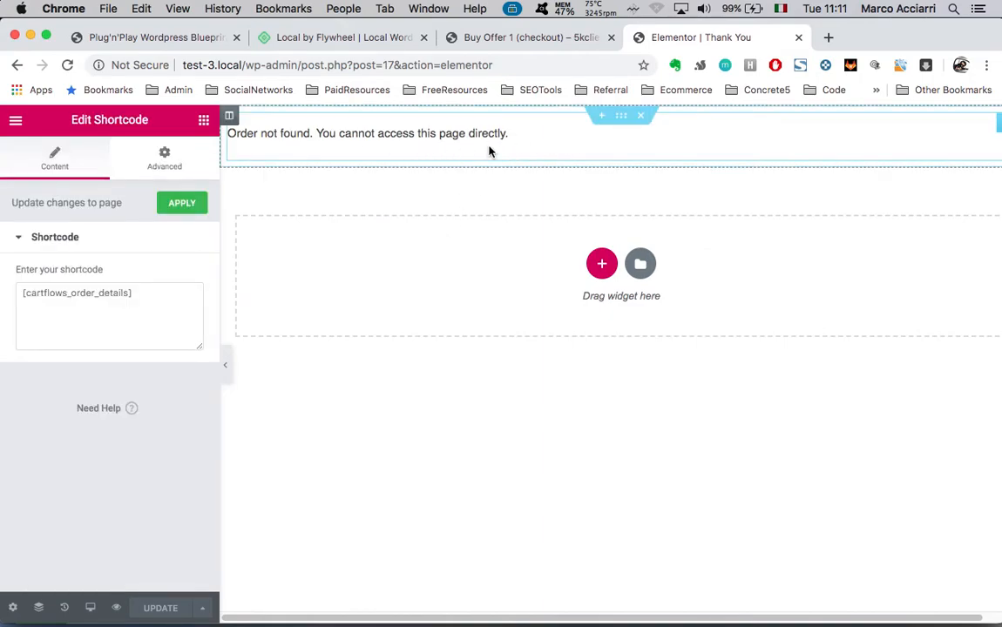
pyautogui.click(47, 297)
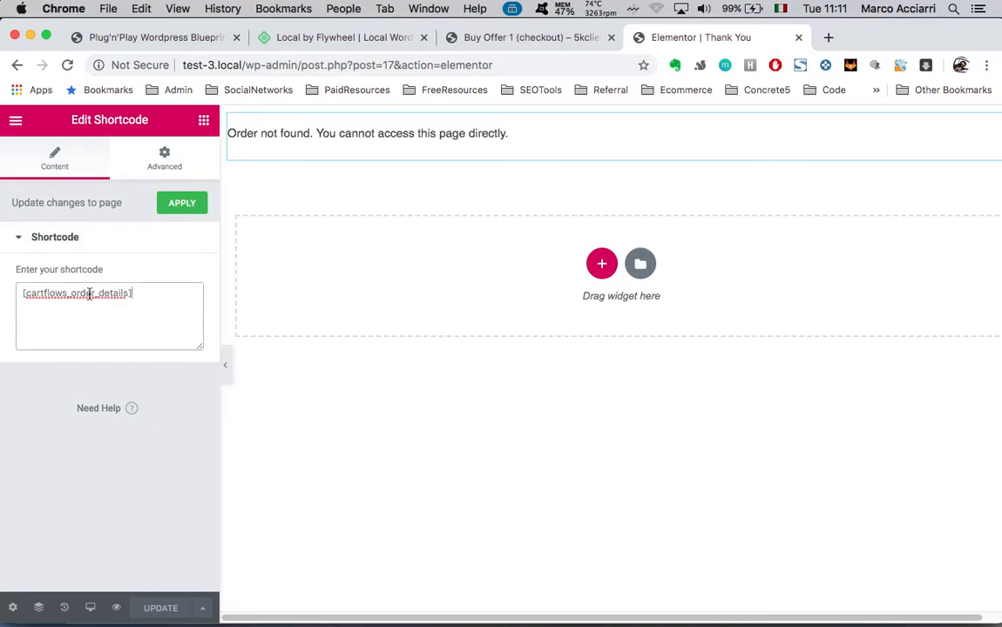
pyautogui.tripleClick(139, 290)
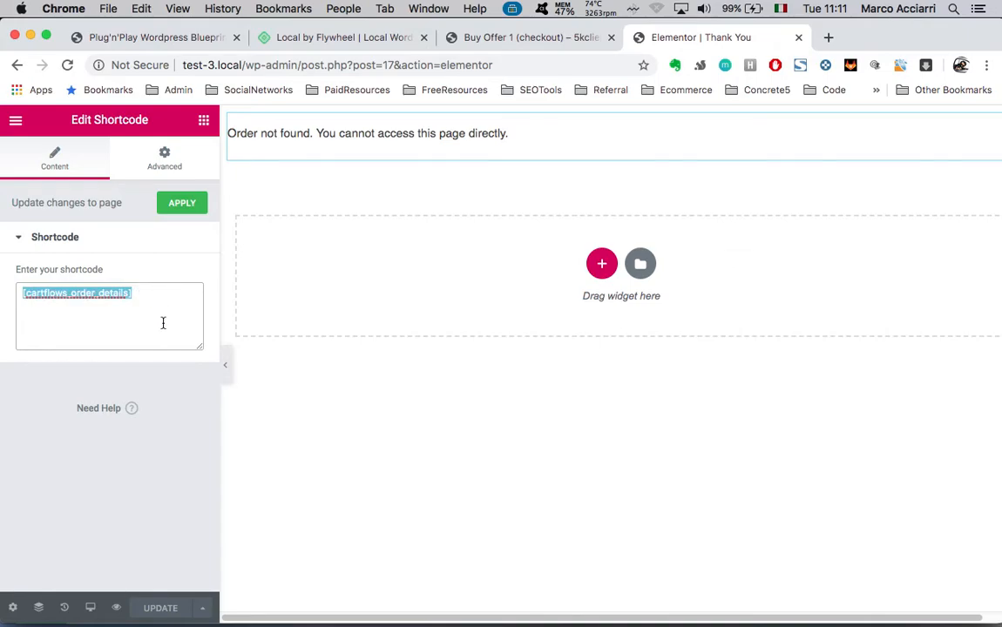
pyautogui.click(163, 322)
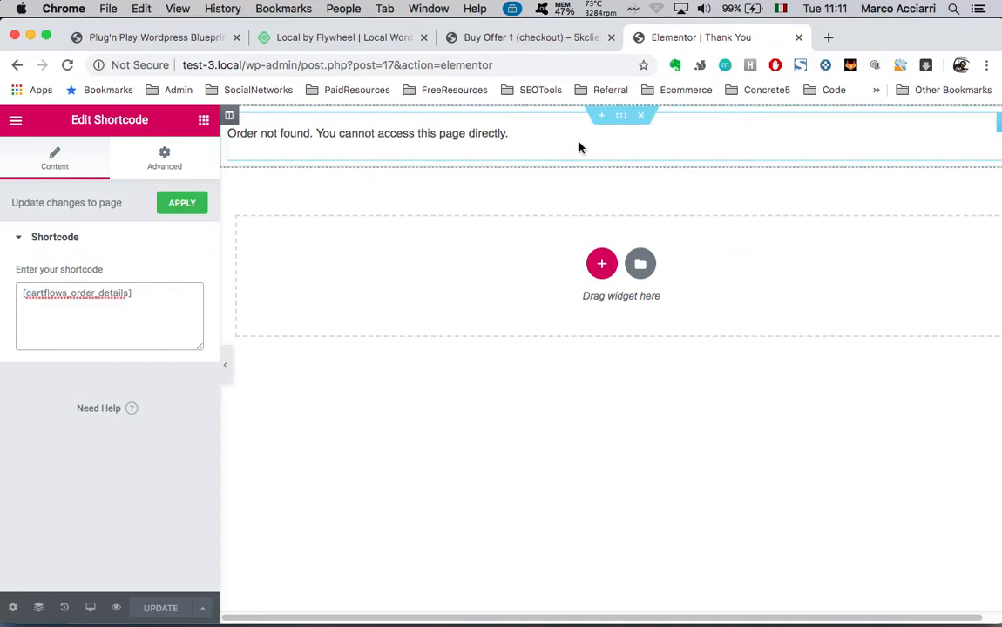
pyautogui.click(608, 260)
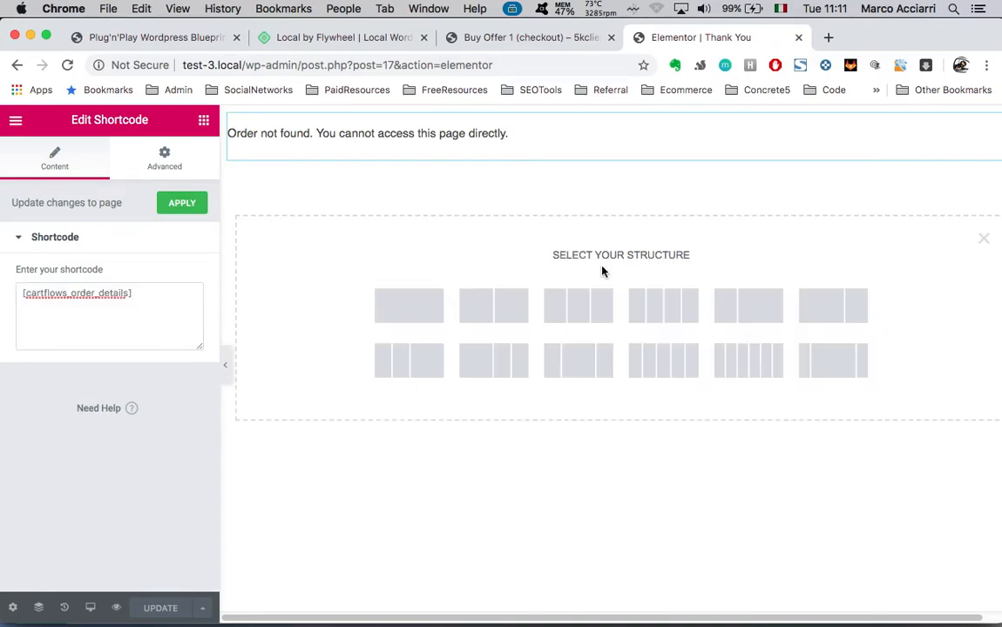
pyautogui.click(411, 323)
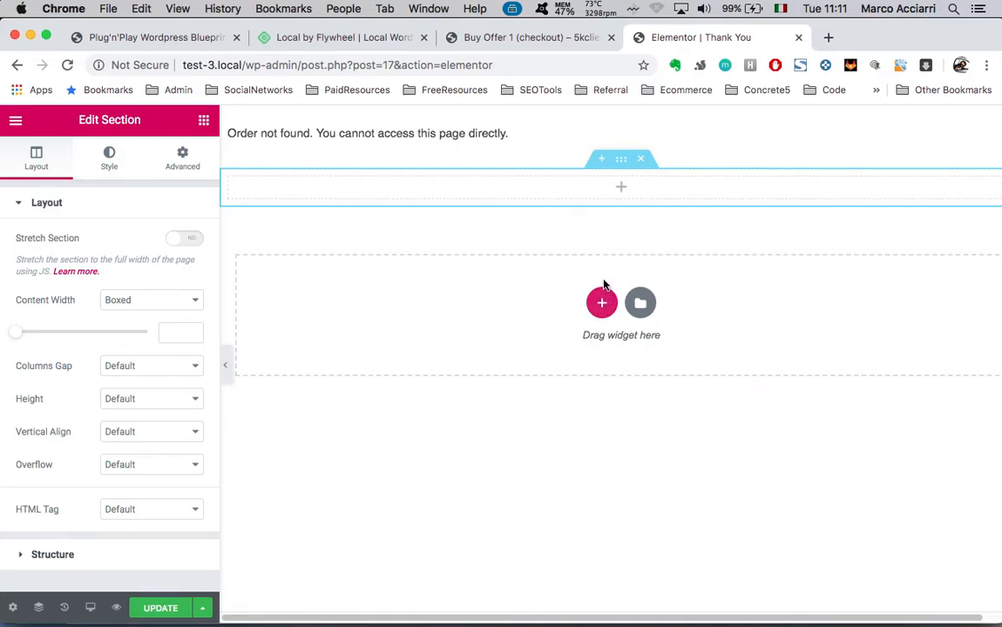
pyautogui.click(203, 124)
pyautogui.scroll(-2, 131, 327)
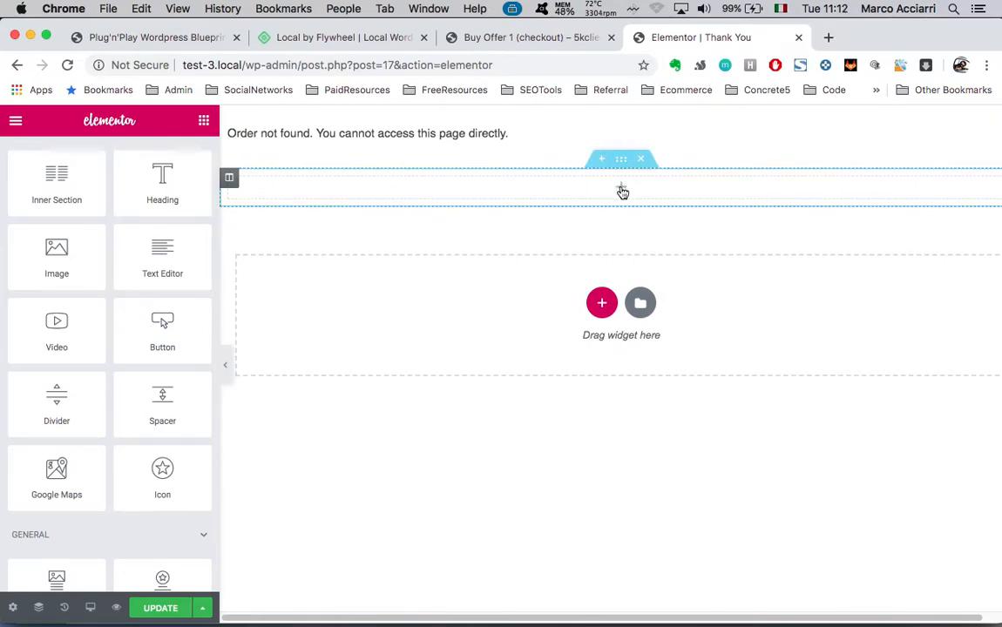
pyautogui.scroll(-1, 87, 279)
pyautogui.scroll(-5, 131, 413)
pyautogui.scroll(-2, 126, 352)
pyautogui.scroll(-4, 126, 352)
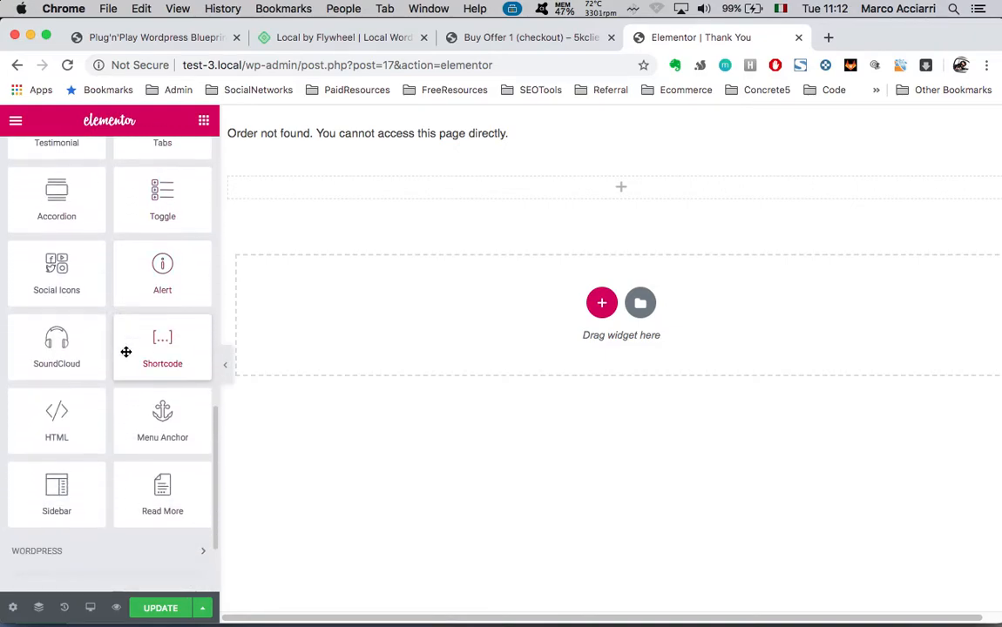
pyautogui.scroll(-3, 125, 352)
pyautogui.click(187, 423)
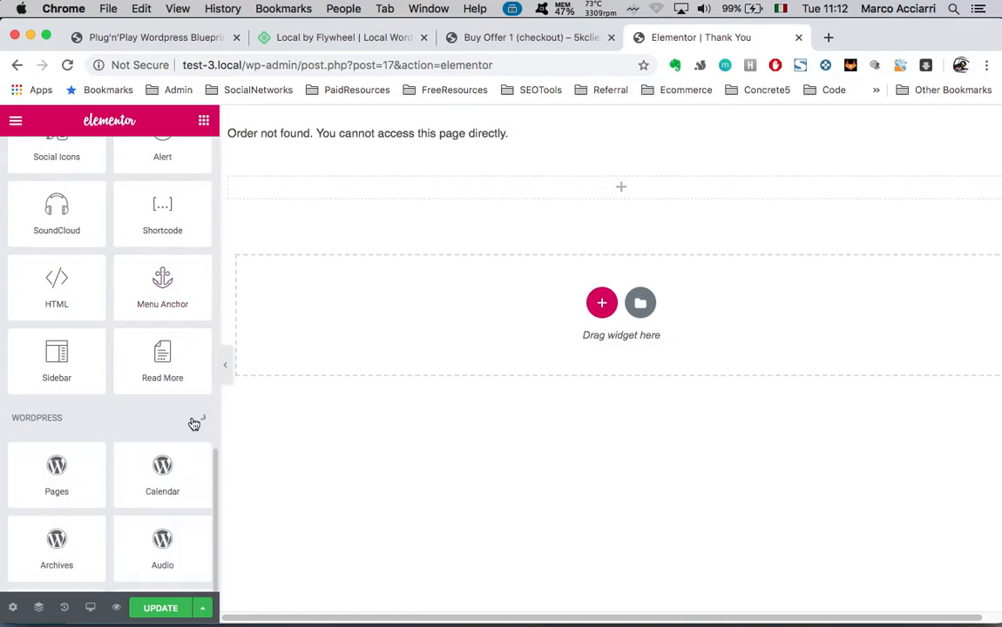
pyautogui.scroll(-8, 141, 465)
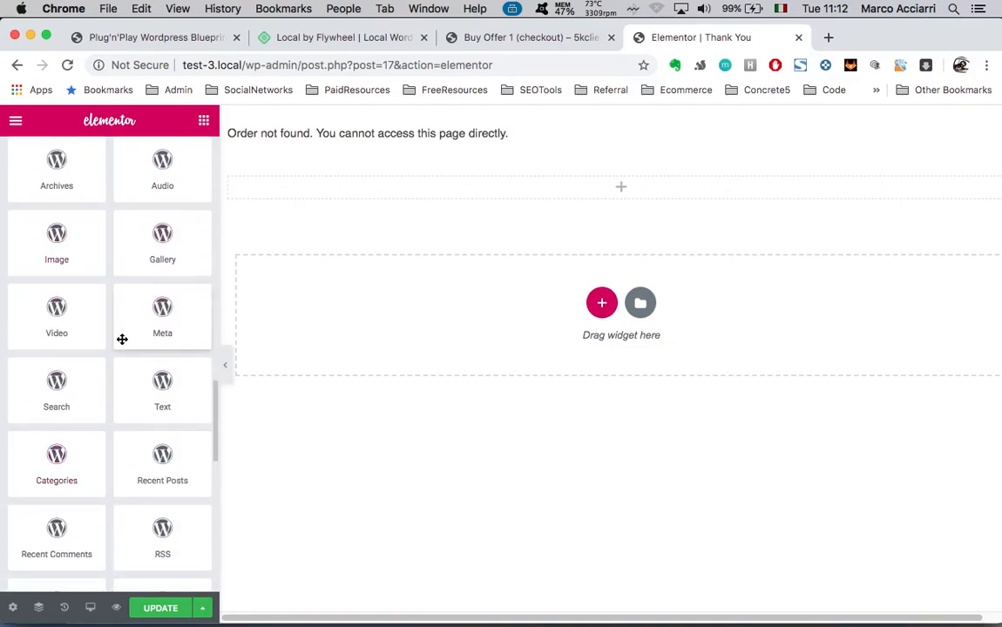
pyautogui.scroll(-4, 132, 335)
pyautogui.scroll(-2, 123, 384)
pyautogui.scroll(-2, 116, 415)
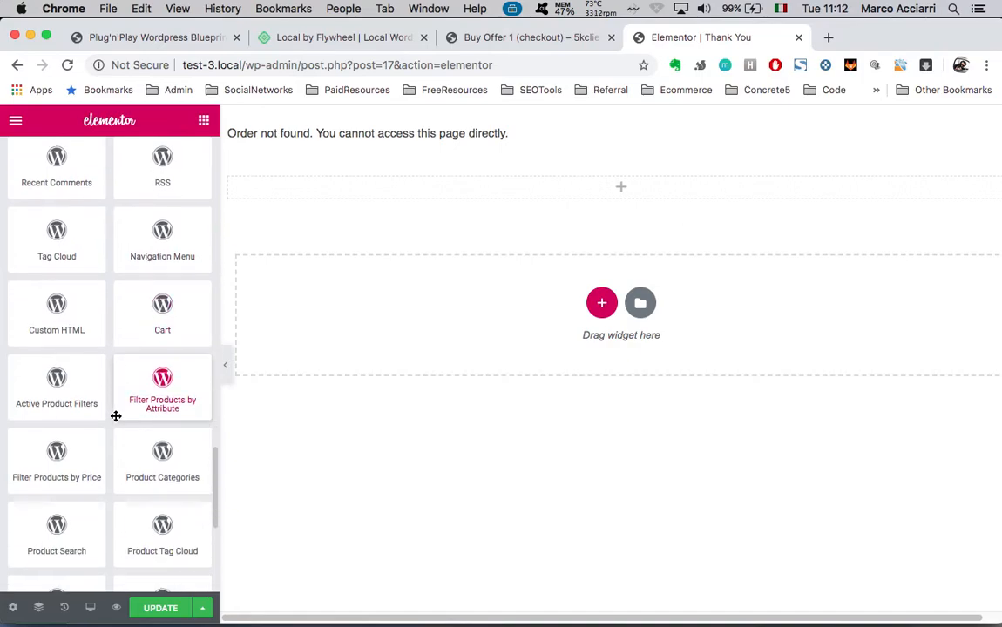
pyautogui.scroll(-1, 168, 323)
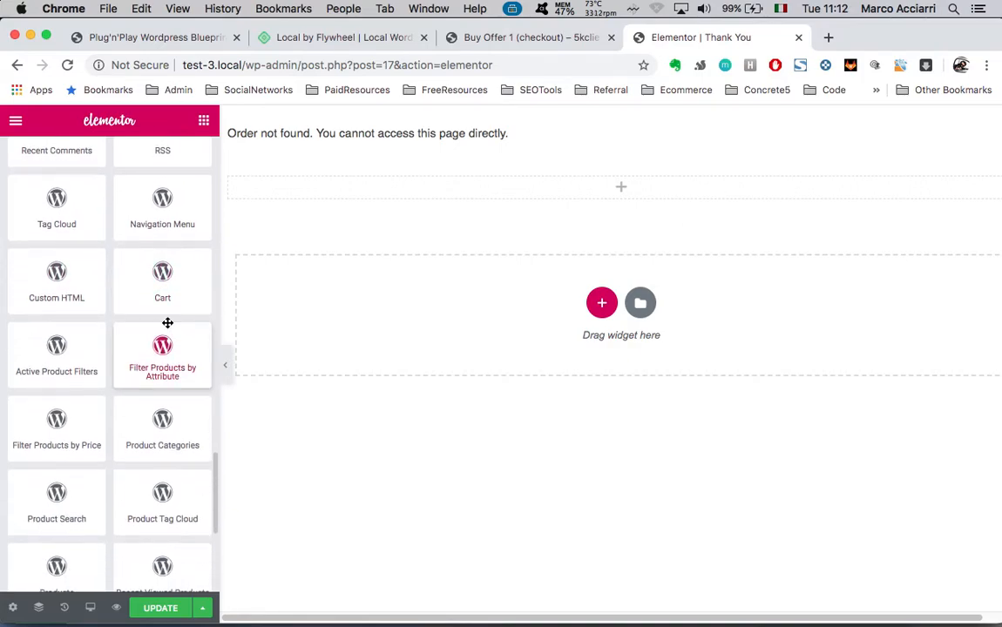
pyautogui.scroll(-5, 144, 386)
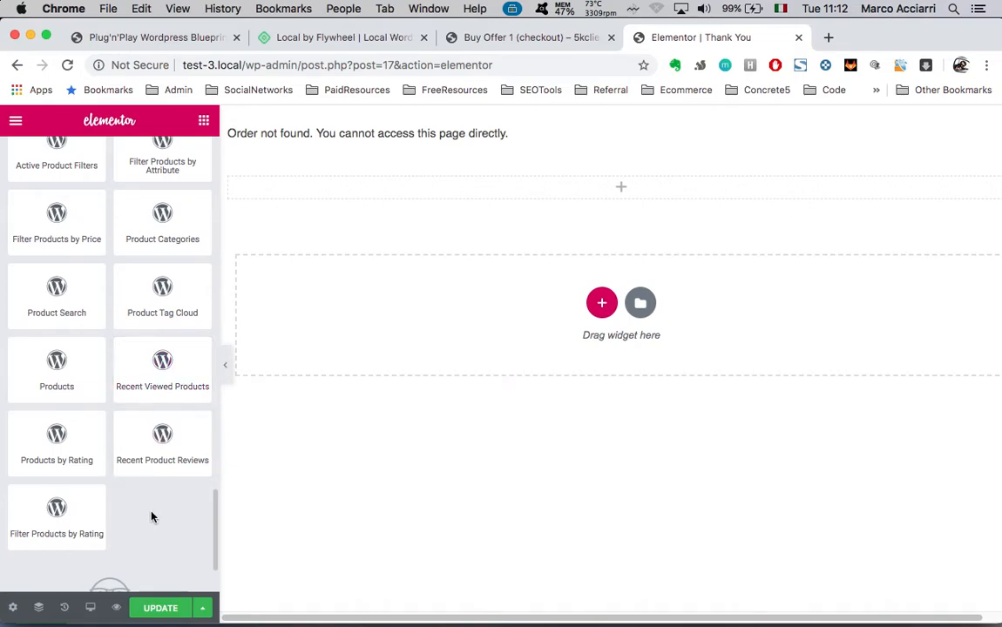
pyautogui.scroll(-3, 151, 518)
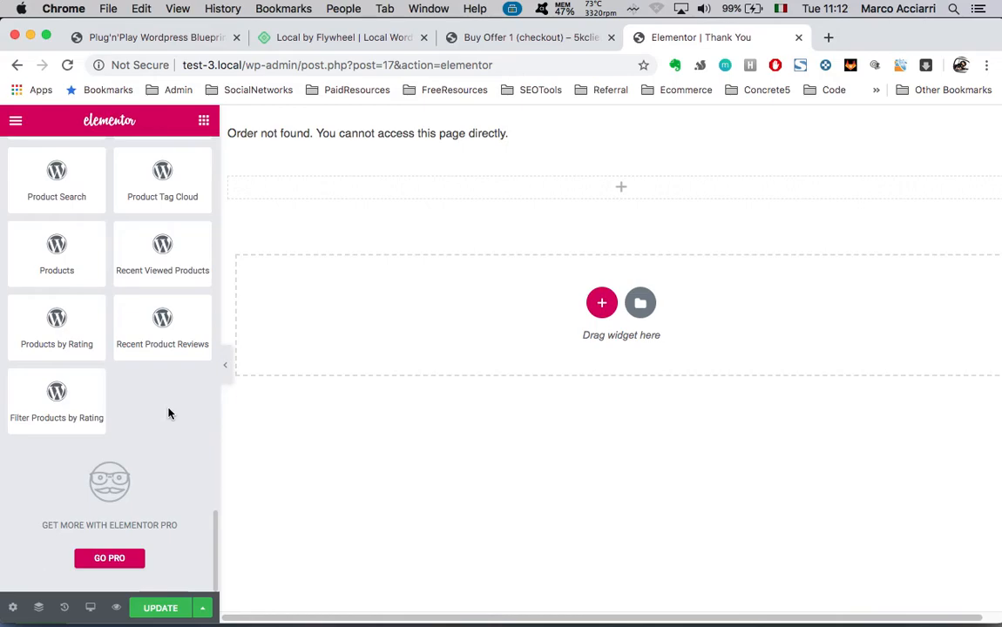
pyautogui.scroll(20, 169, 414)
pyautogui.scroll(-3, 143, 448)
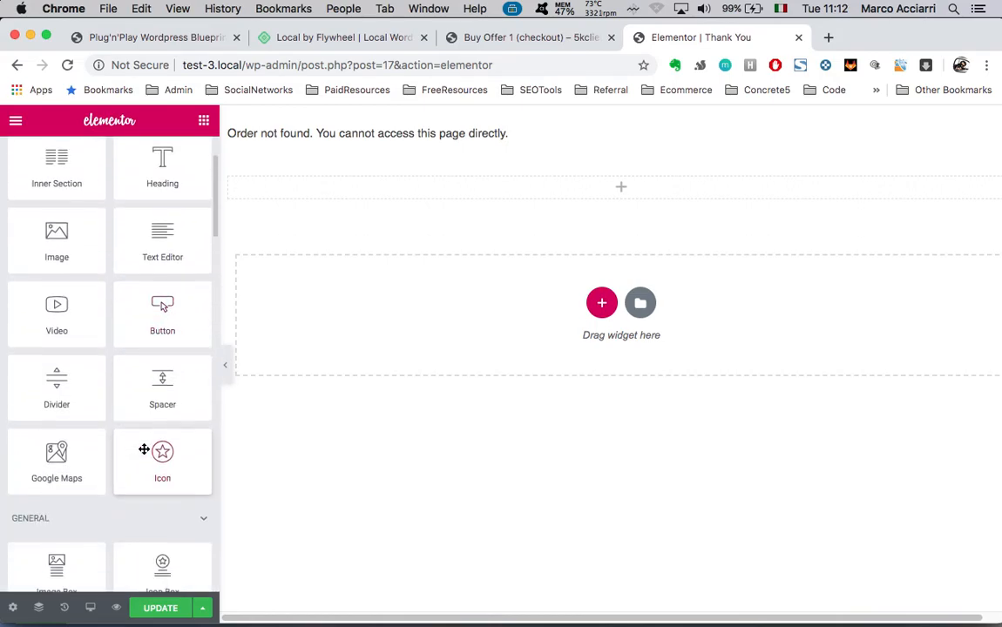
pyautogui.scroll(2, 144, 448)
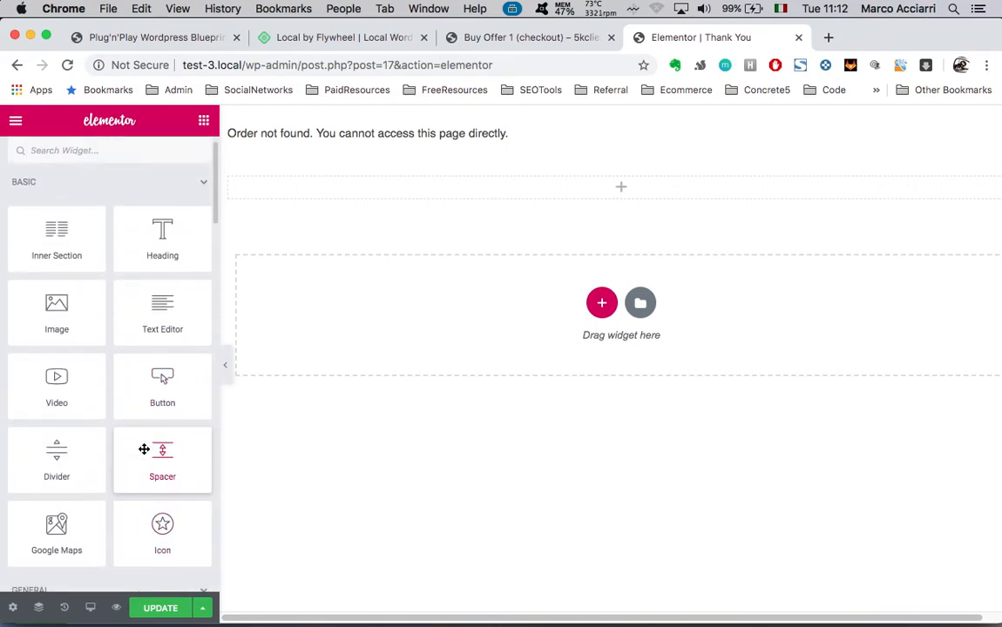
pyautogui.scroll(-9, 144, 448)
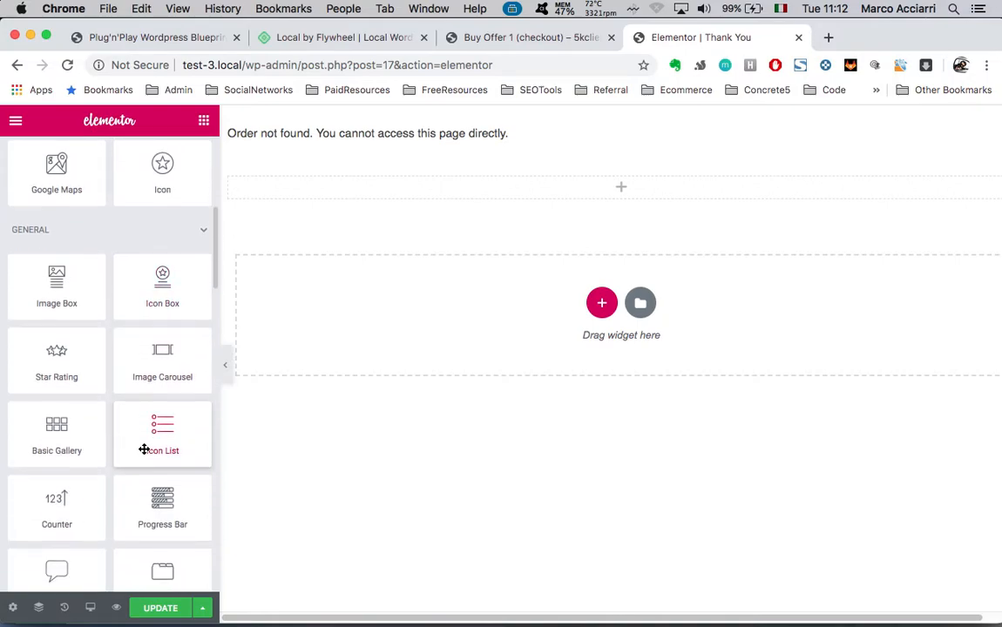
pyautogui.scroll(1, 144, 449)
# Drop a trial Icon List widget onto the page, then delete its section
pyautogui.moveTo(143, 458); pyautogui.dragTo(631, 193)
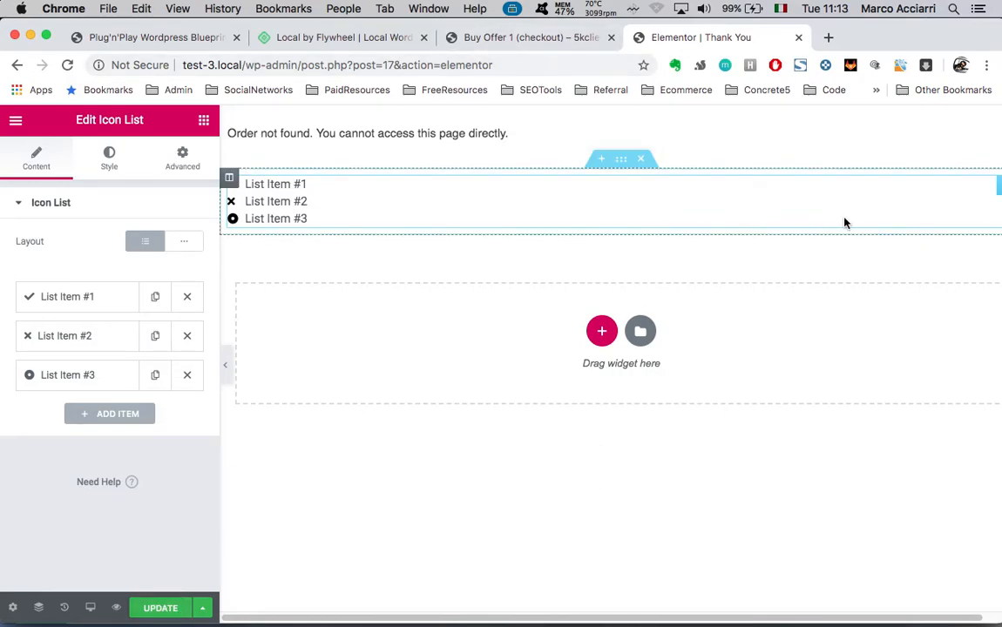
pyautogui.click(643, 161)
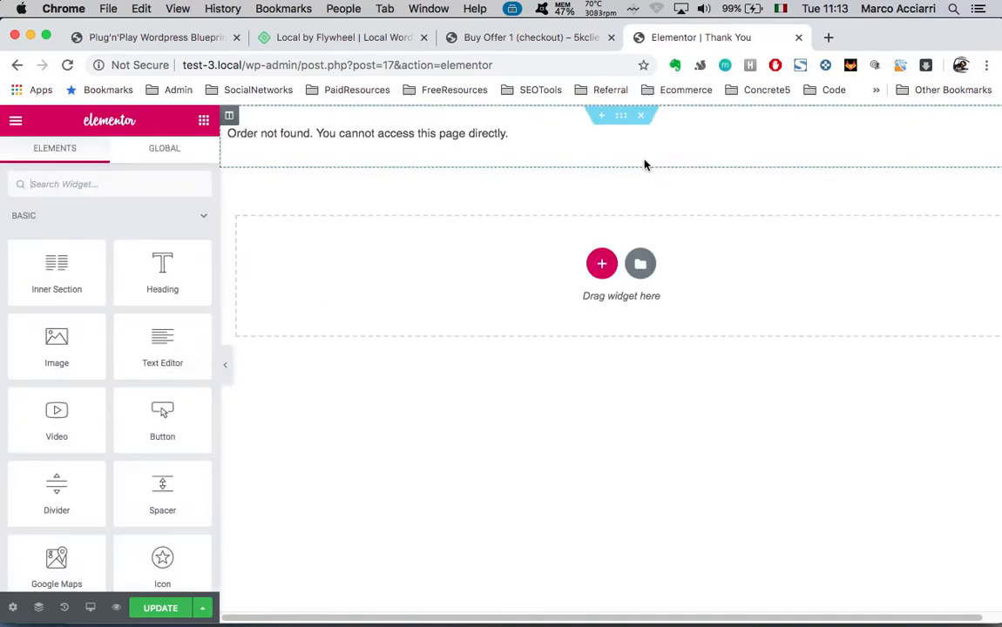
# From the Buy Offer 1 checkout tab, go to the 5kclients.com dashboard and visit the site
pyautogui.click(533, 37)
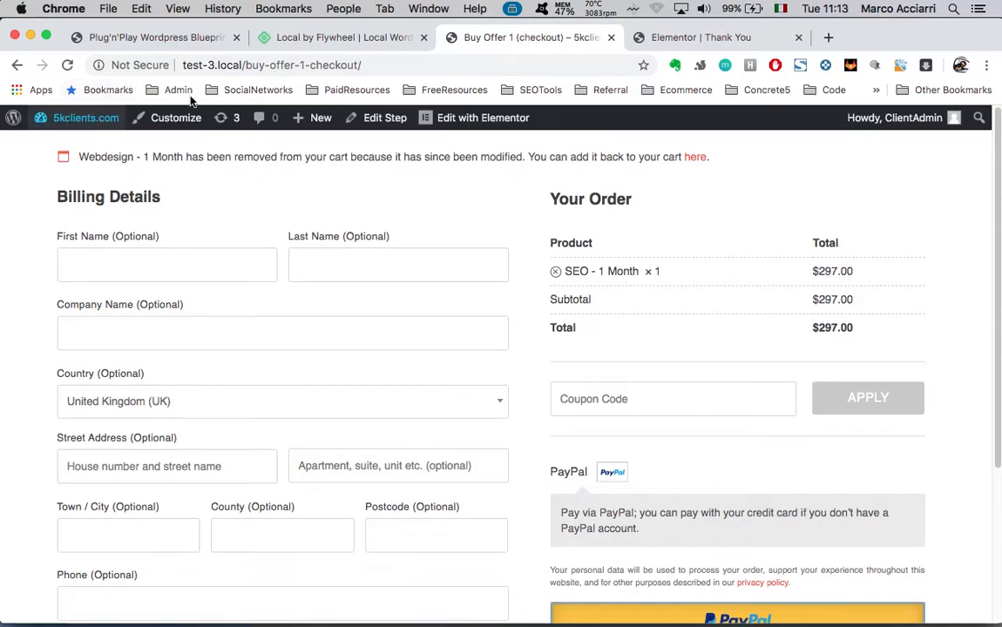
pyautogui.click(67, 121)
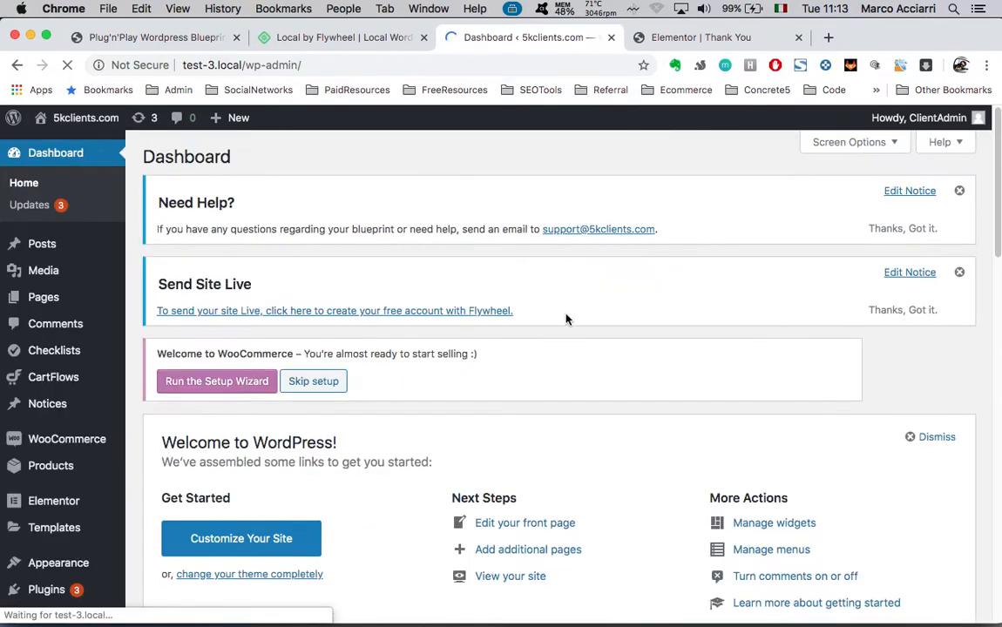
pyautogui.scroll(-10, 558, 344)
pyautogui.scroll(10, 553, 346)
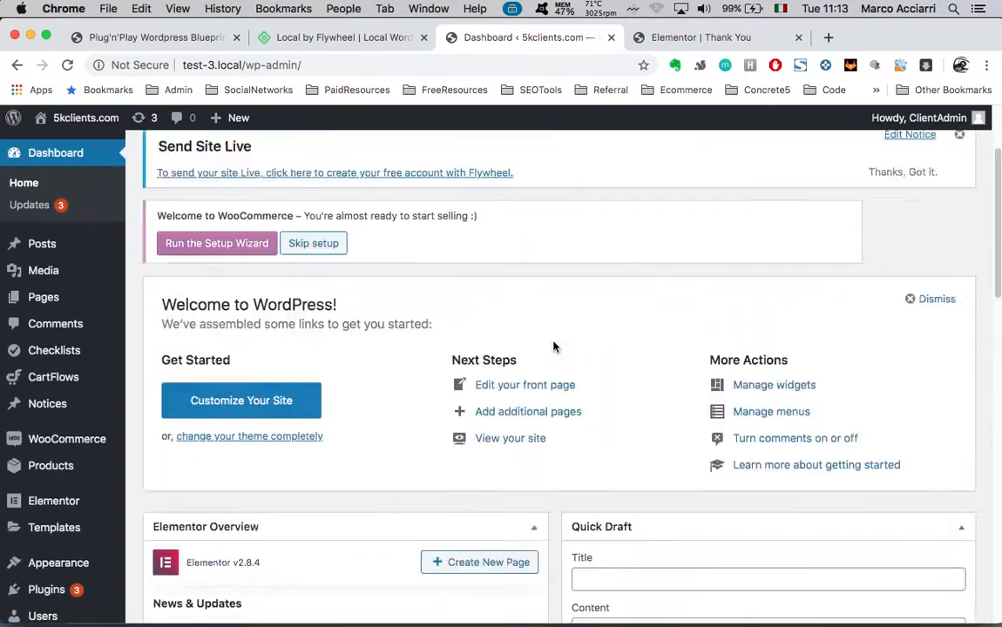
pyautogui.click(63, 145)
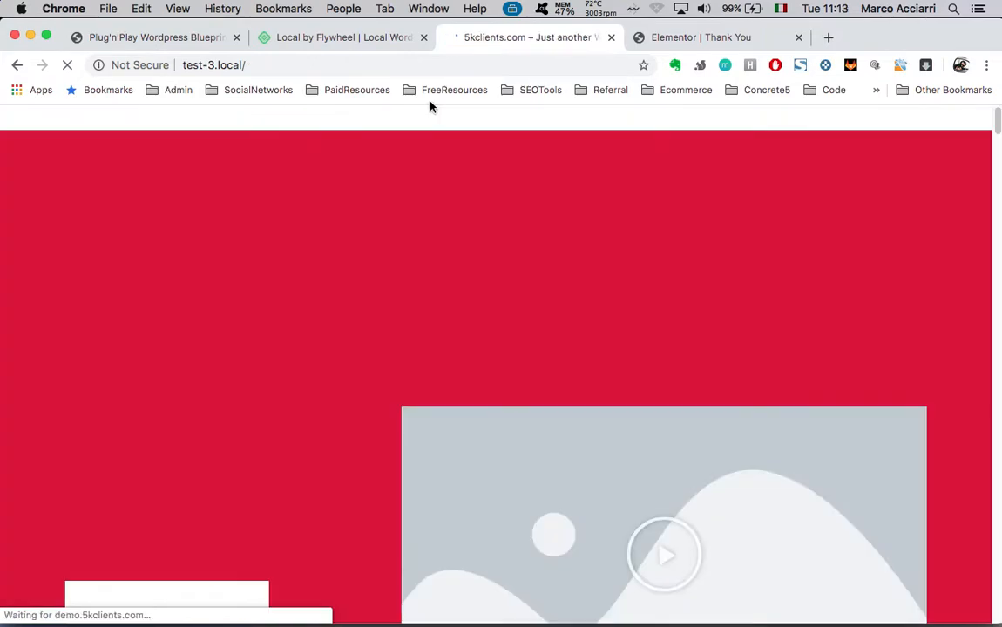
# Scroll through the test-3.local home page sections and back up to the red hero headline
pyautogui.scroll(-20, 365, 338)
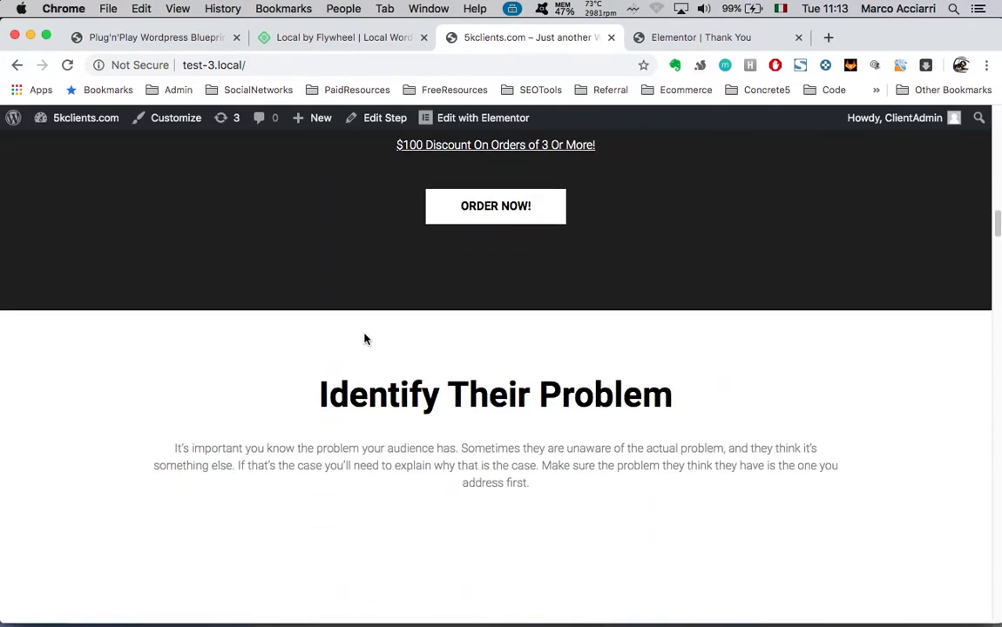
pyautogui.scroll(20, 365, 334)
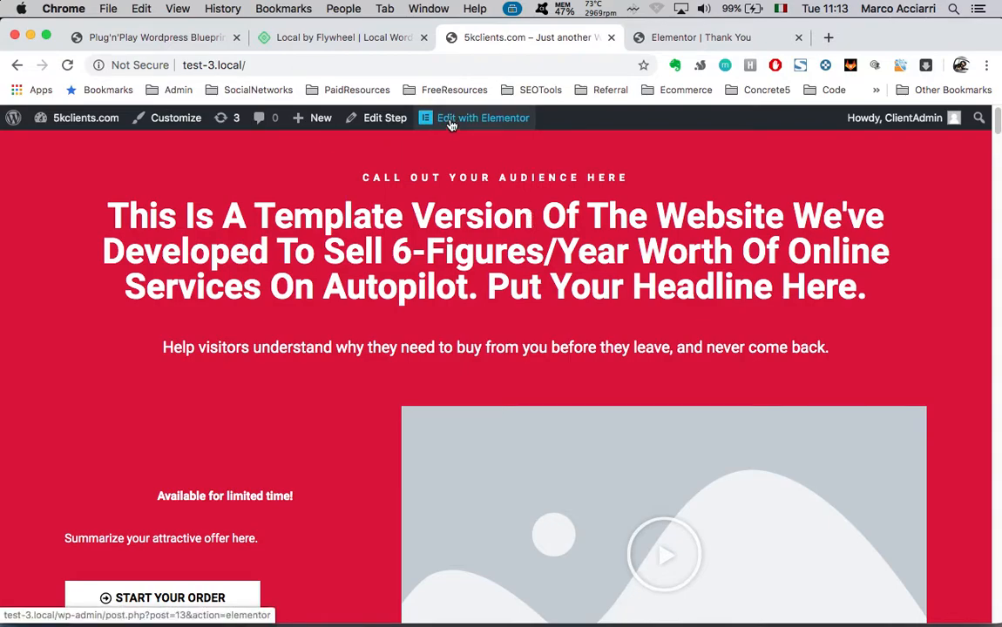
pyautogui.scroll(-10, 383, 420)
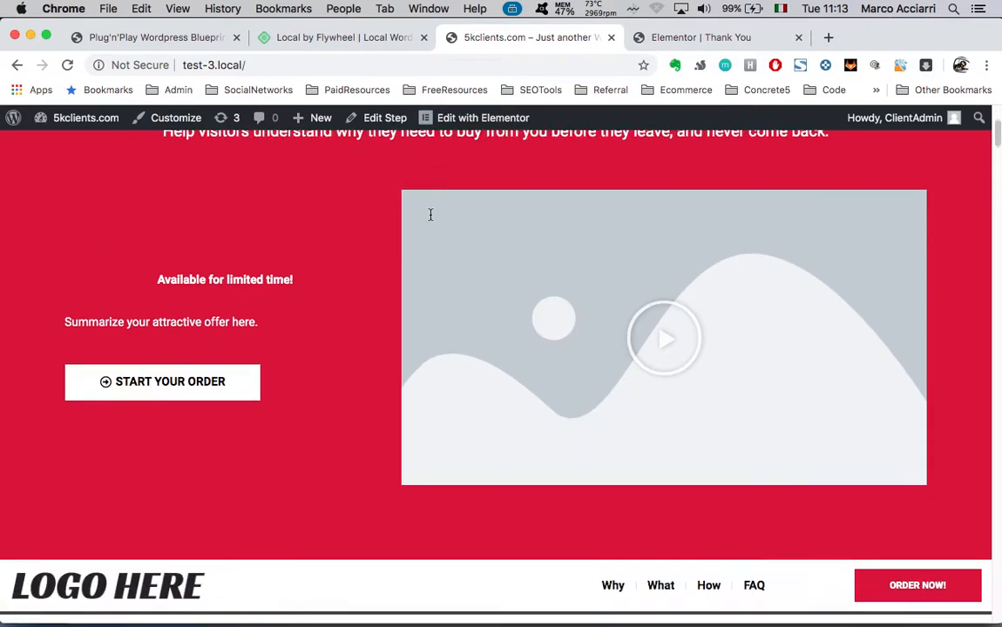
pyautogui.scroll(15, 384, 420)
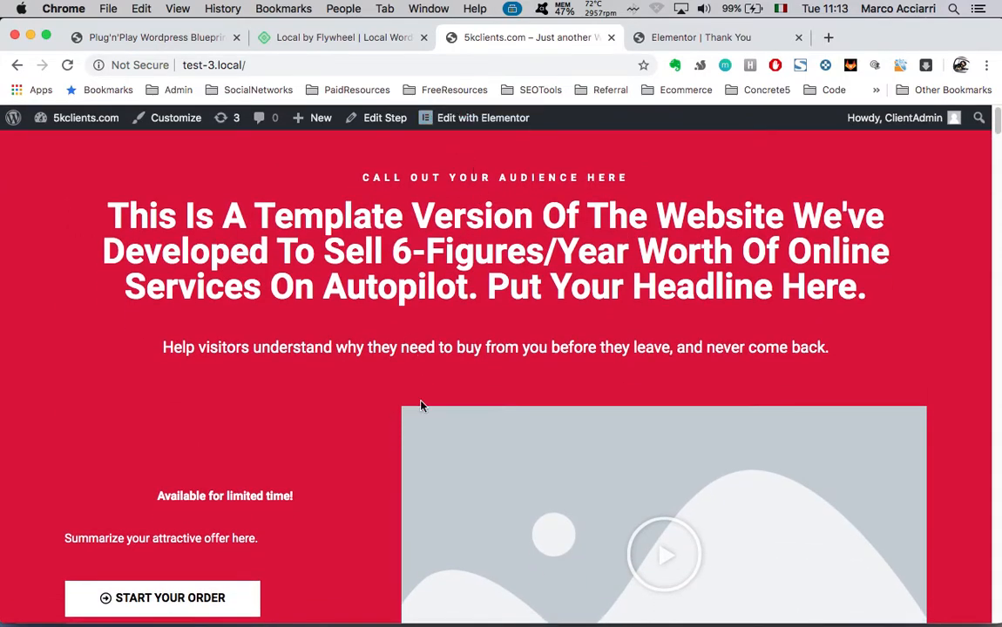
pyautogui.scroll(-5, 360, 485)
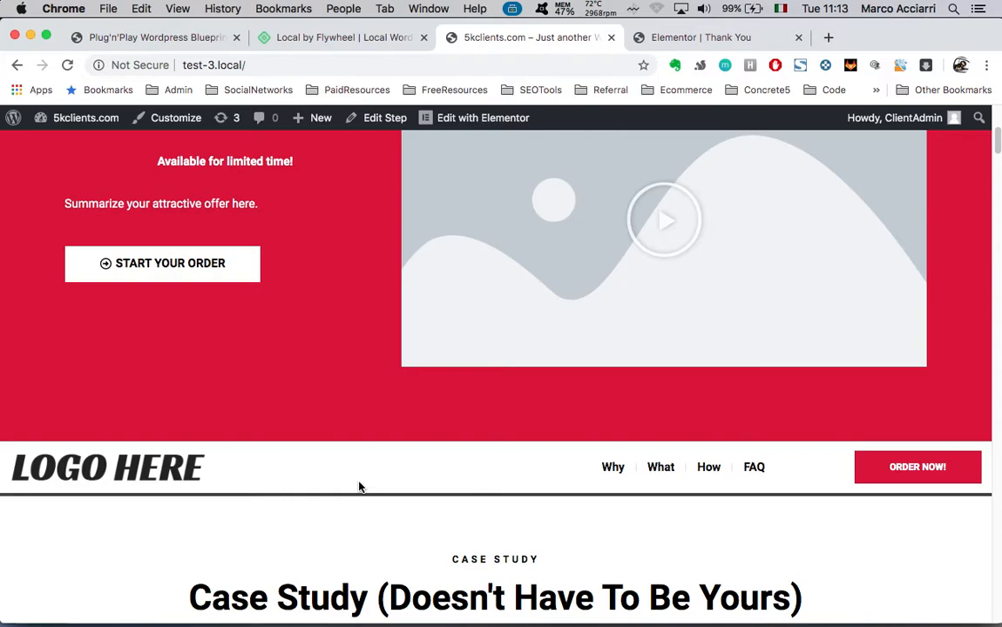
pyautogui.scroll(3, 368, 349)
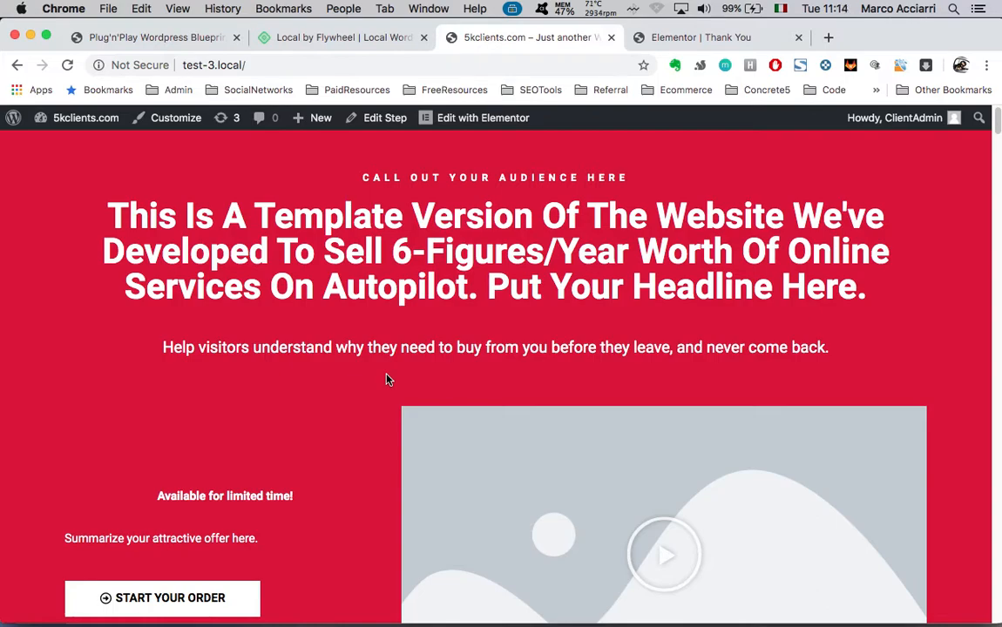
pyautogui.scroll(-8, 406, 234)
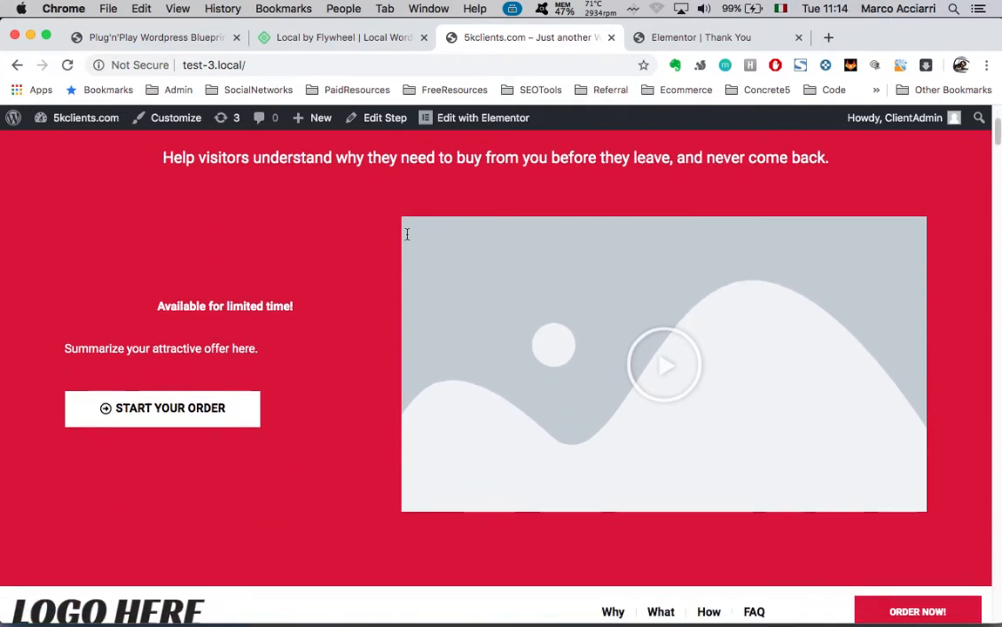
pyautogui.scroll(-5, 406, 453)
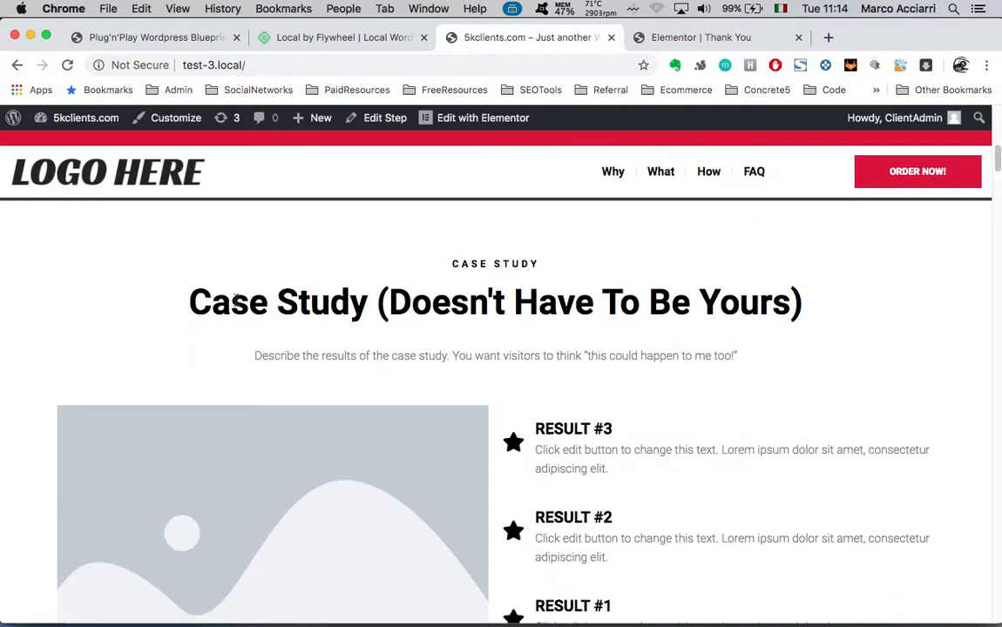
pyautogui.moveTo(212, 302); pyautogui.dragTo(558, 346)
pyautogui.scroll(13, 546, 428)
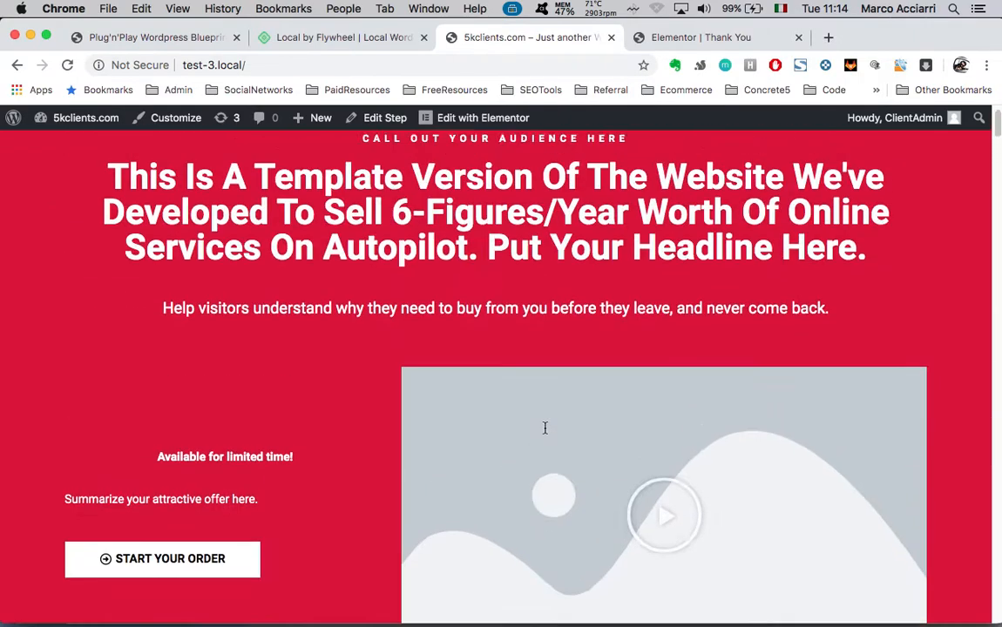
pyautogui.moveTo(272, 252); pyautogui.dragTo(435, 287)
pyautogui.scroll(-3, 270, 621)
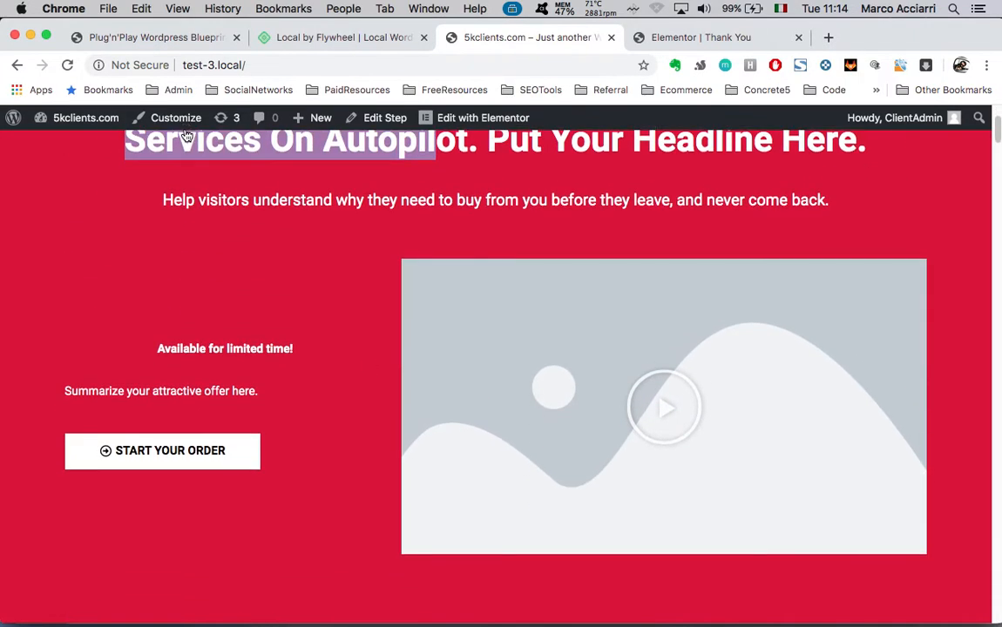
pyautogui.moveTo(271, 200); pyautogui.dragTo(650, 226)
pyautogui.scroll(-20, 556, 482)
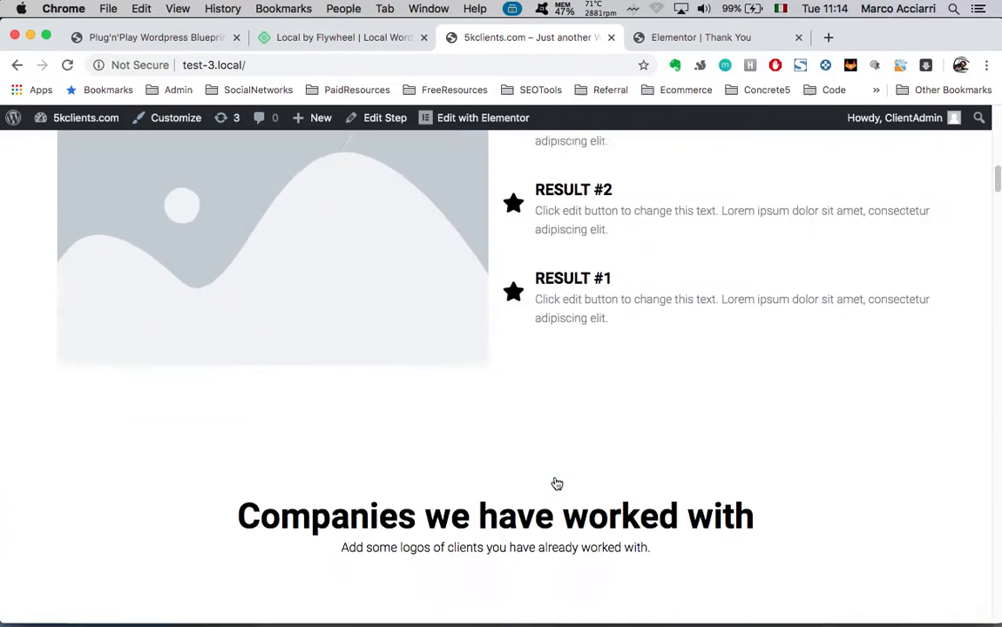
pyautogui.scroll(-15, 556, 482)
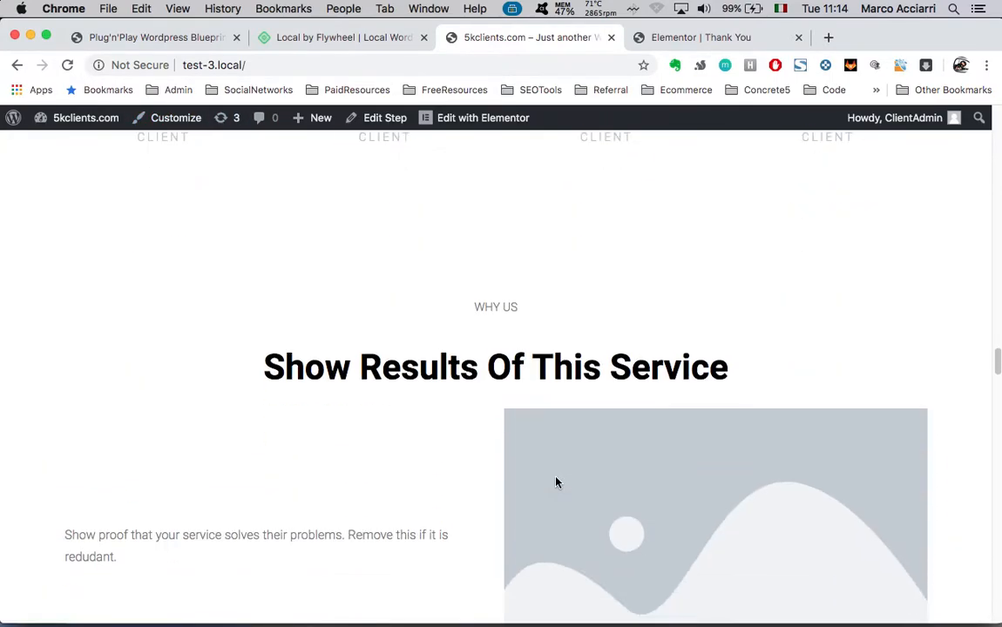
pyautogui.scroll(5, 556, 482)
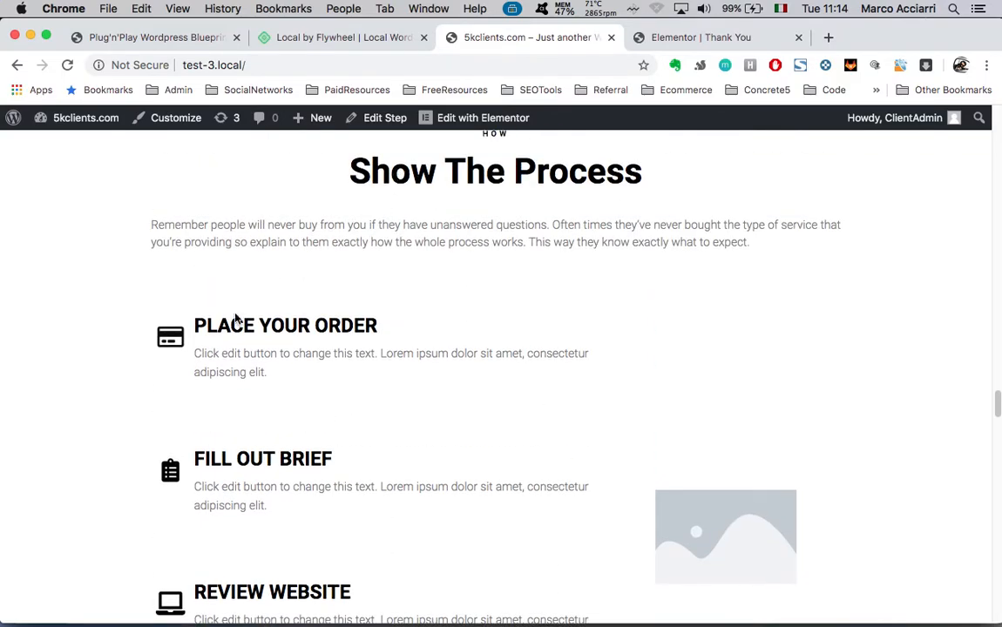
pyautogui.scroll(-2, 202, 303)
pyautogui.scroll(-12, 280, 383)
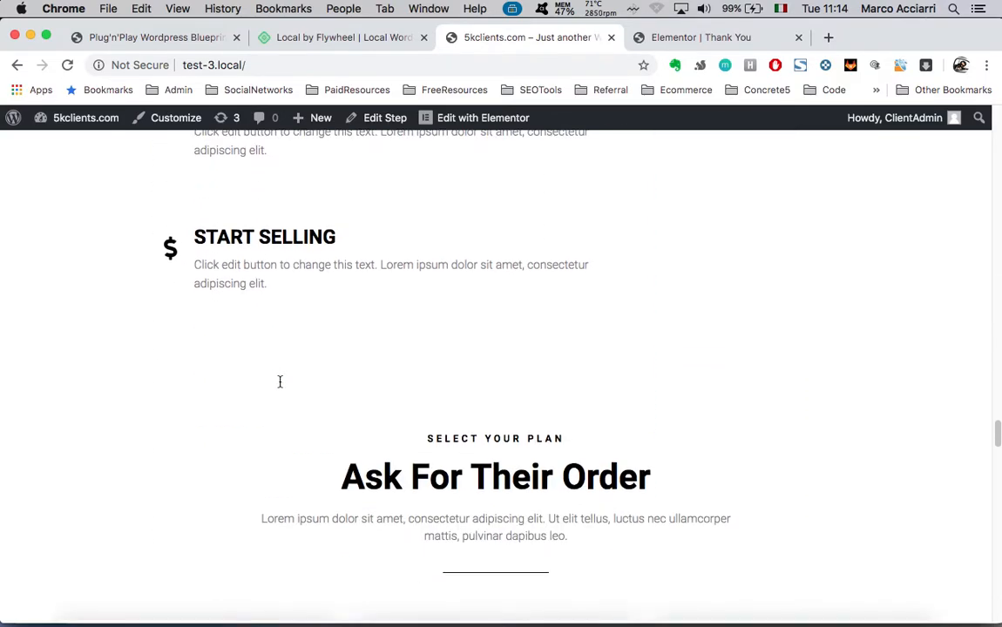
pyautogui.scroll(3, 317, 523)
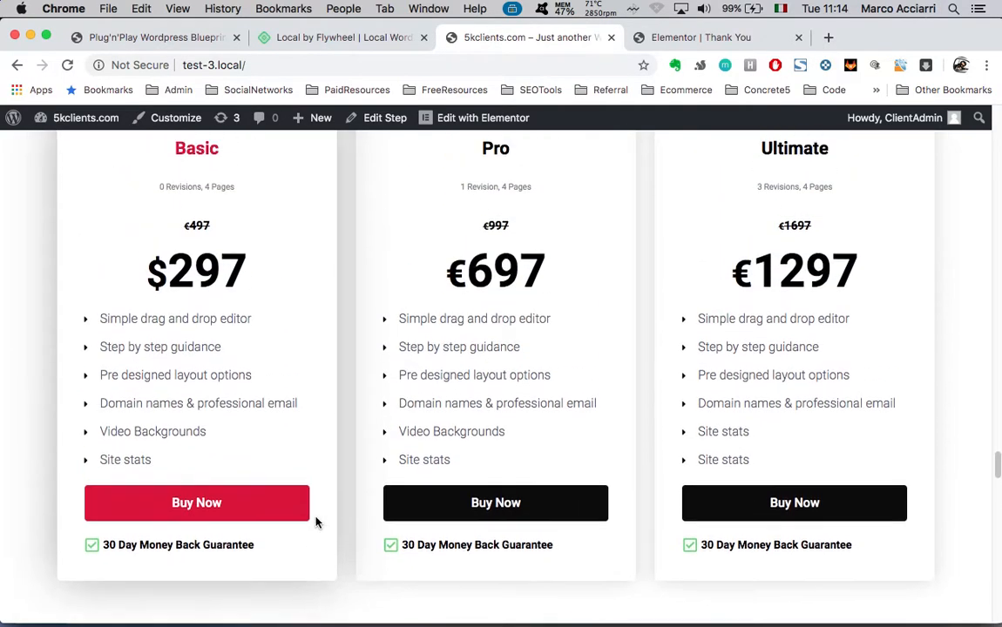
pyautogui.scroll(-10, 690, 363)
pyautogui.scroll(-3, 689, 362)
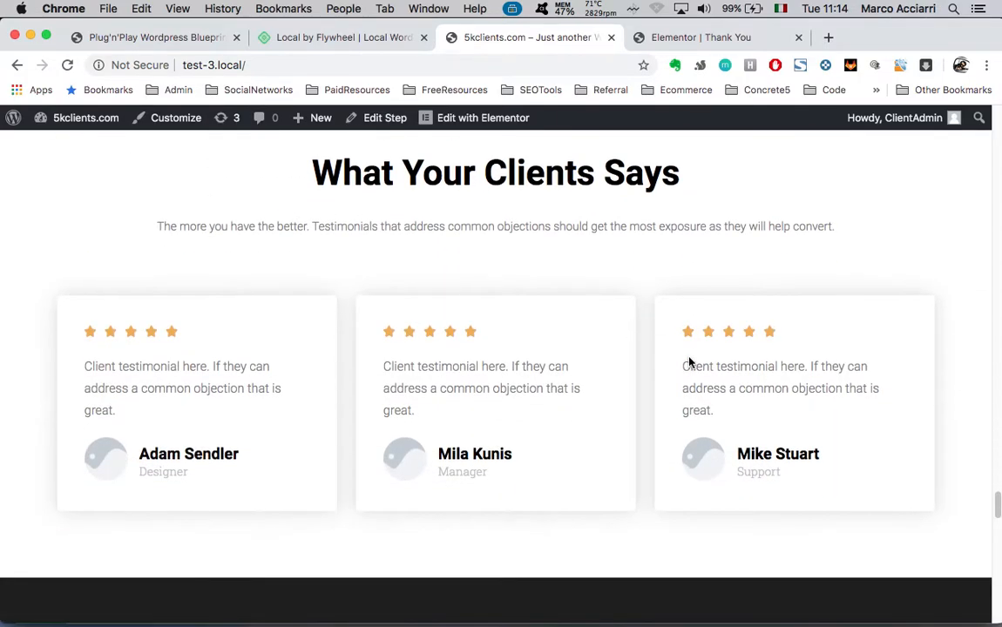
pyautogui.scroll(-8, 844, 468)
pyautogui.scroll(2, 844, 467)
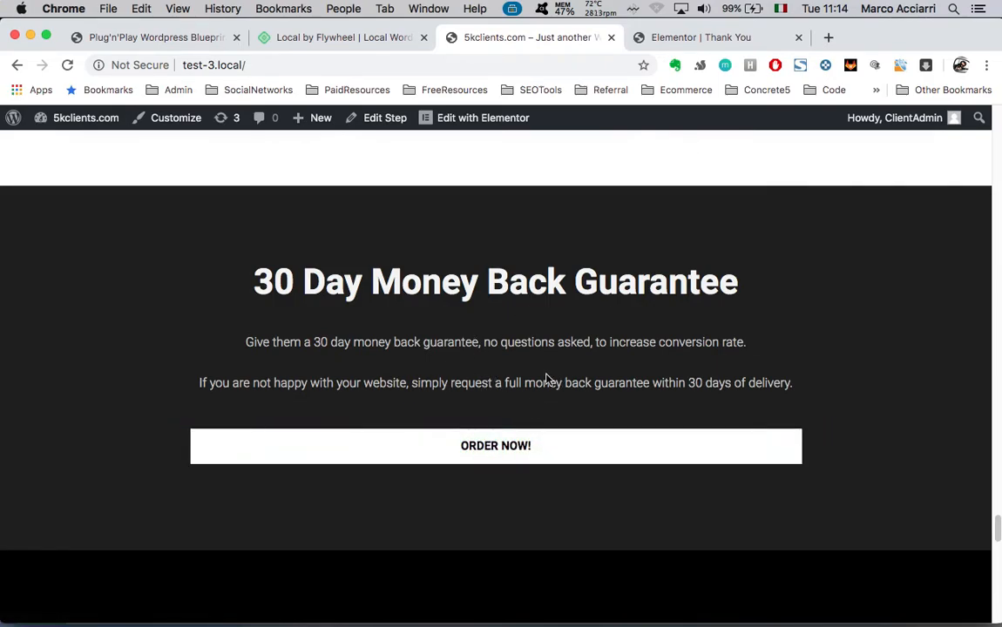
pyautogui.scroll(1, 548, 376)
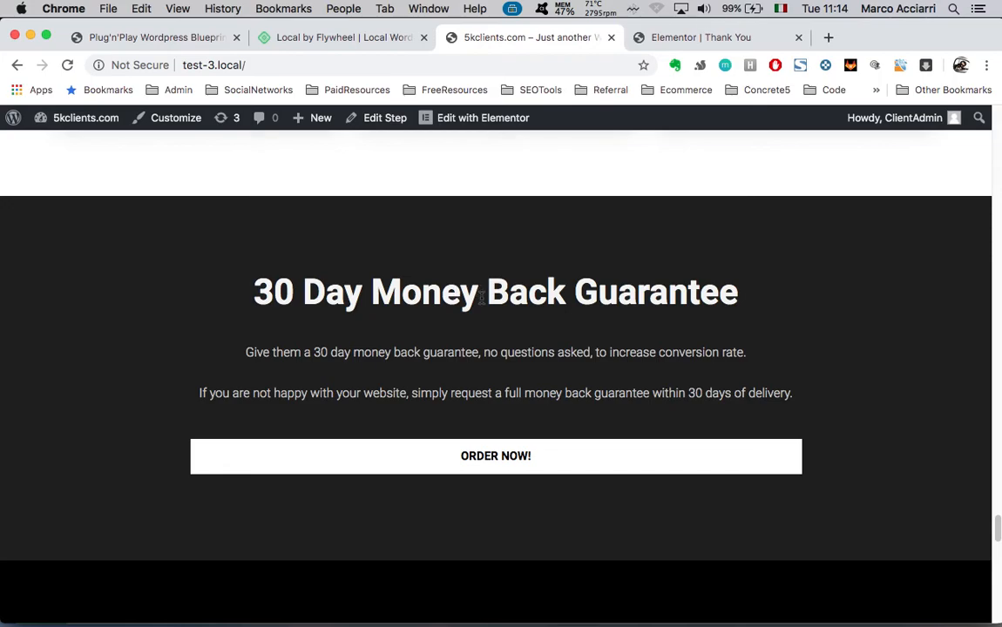
pyautogui.scroll(-5, 547, 384)
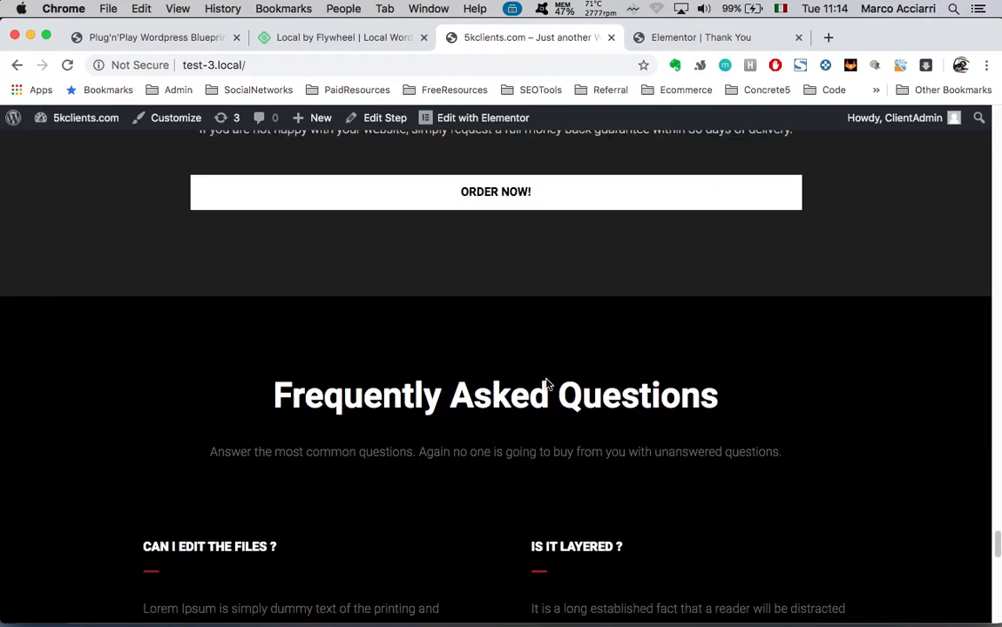
pyautogui.scroll(6, 547, 380)
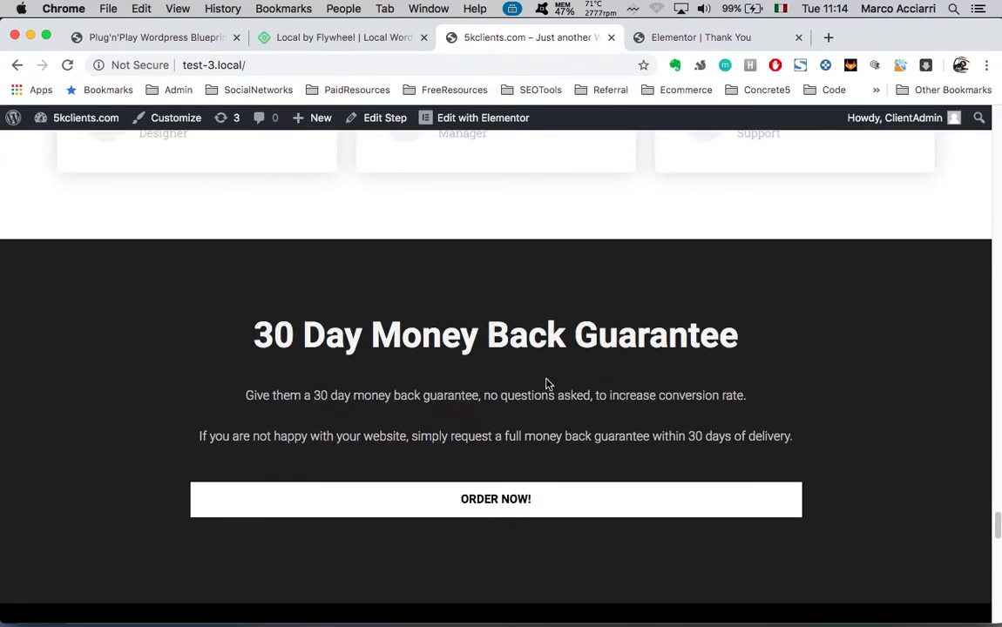
pyautogui.scroll(-5, 547, 381)
pyautogui.scroll(-1, 548, 384)
pyautogui.scroll(-2, 546, 384)
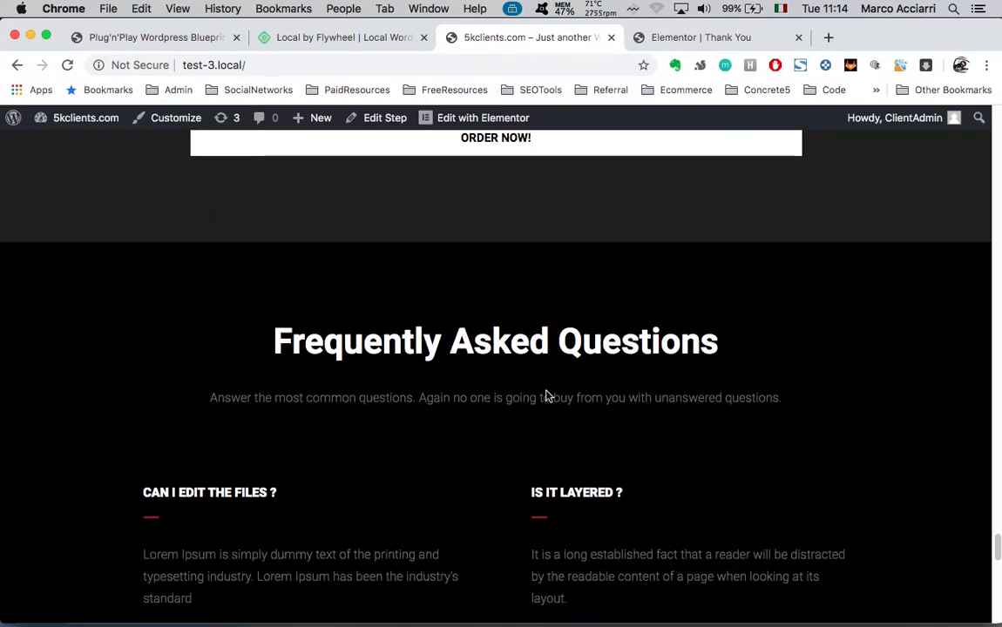
pyautogui.scroll(-5, 540, 515)
pyautogui.scroll(1, 540, 516)
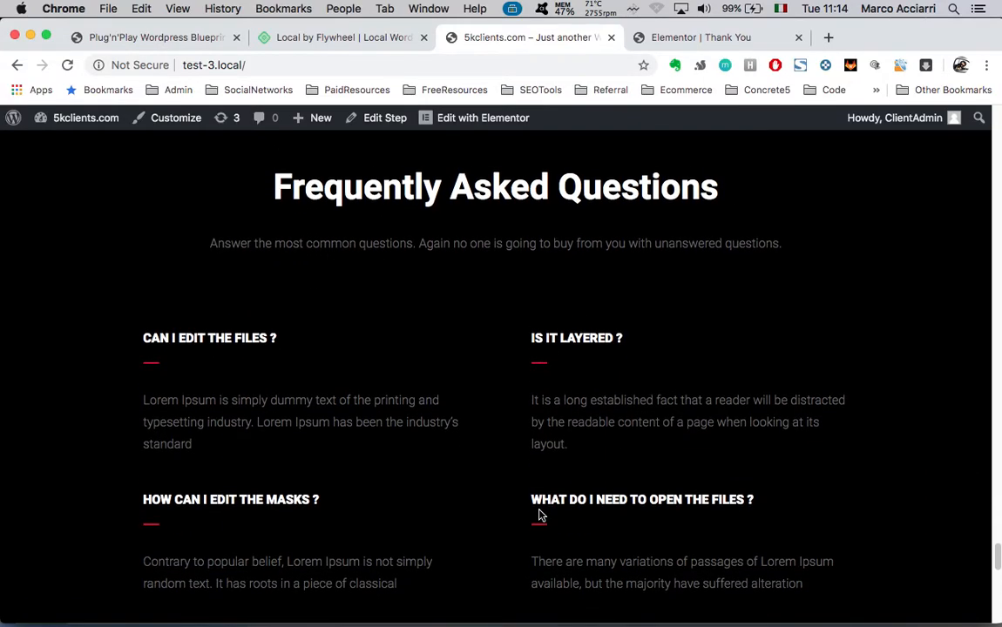
pyautogui.scroll(-4, 436, 413)
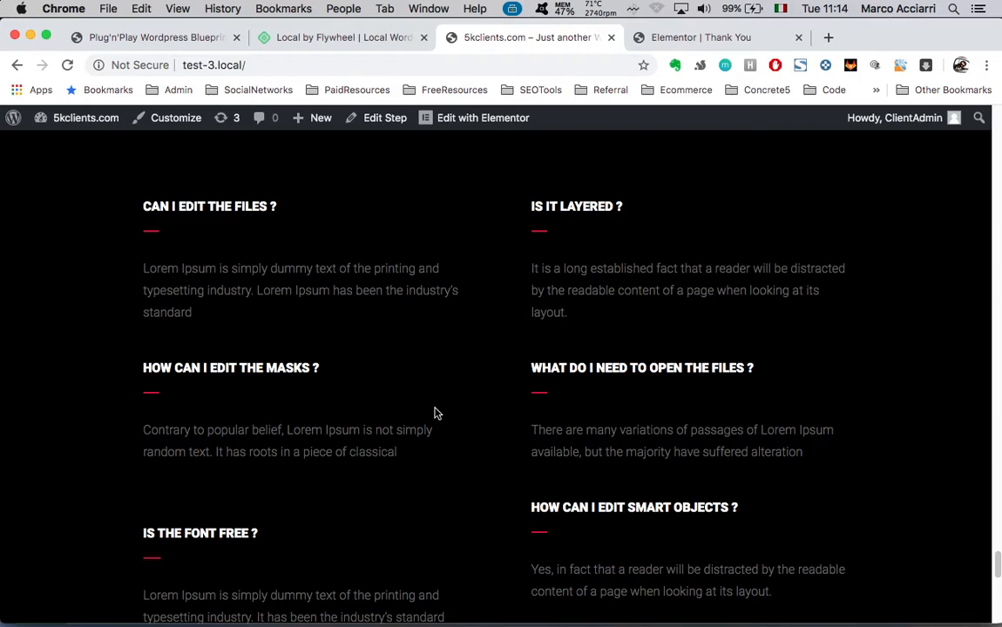
pyautogui.scroll(-10, 499, 471)
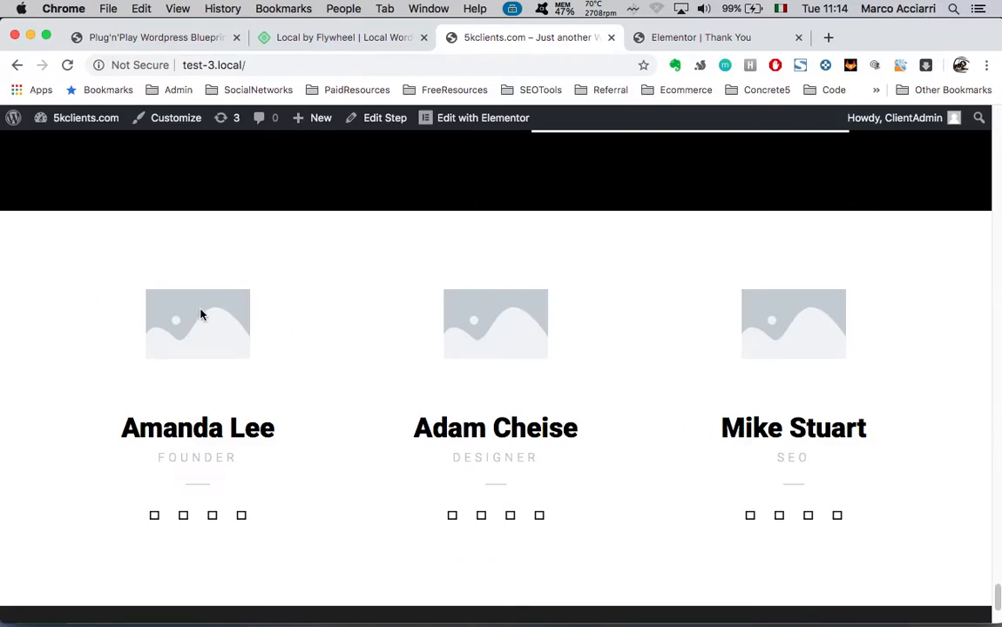
pyautogui.scroll(-3, 403, 518)
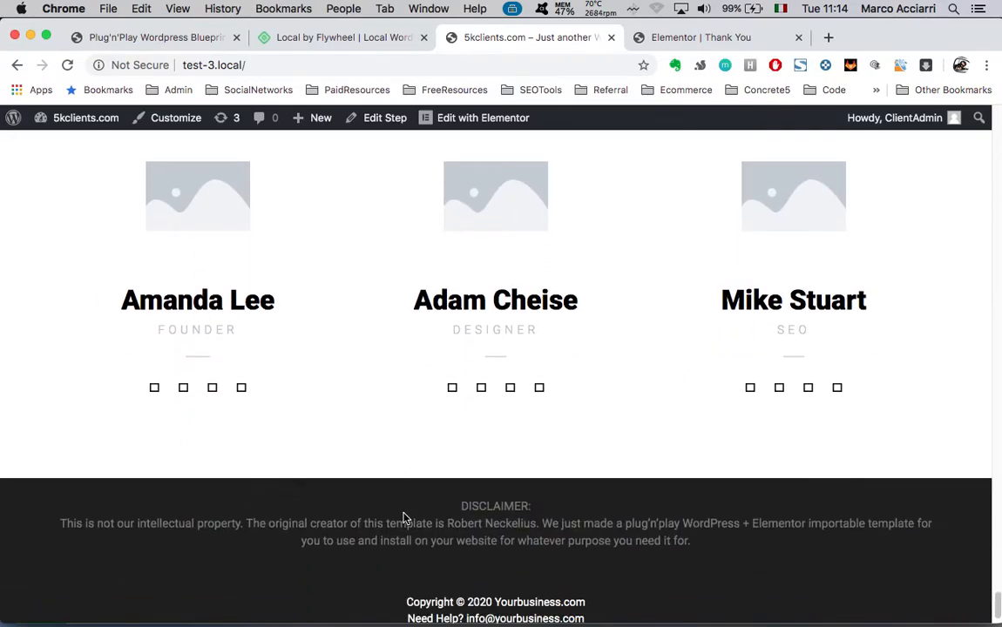
pyautogui.scroll(3, 374, 374)
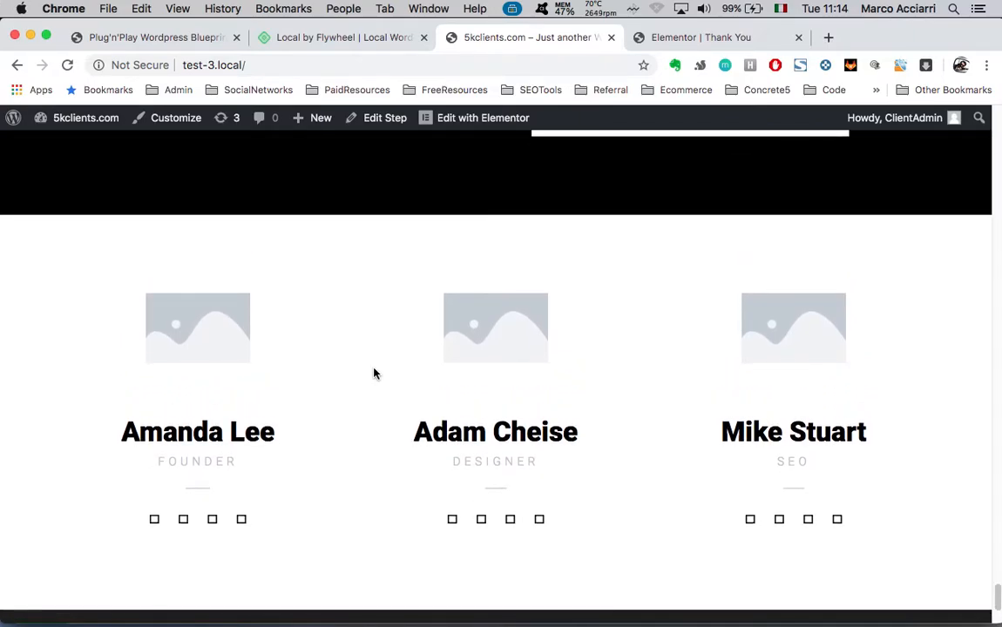
pyautogui.scroll(10, 374, 374)
pyautogui.scroll(15, 374, 374)
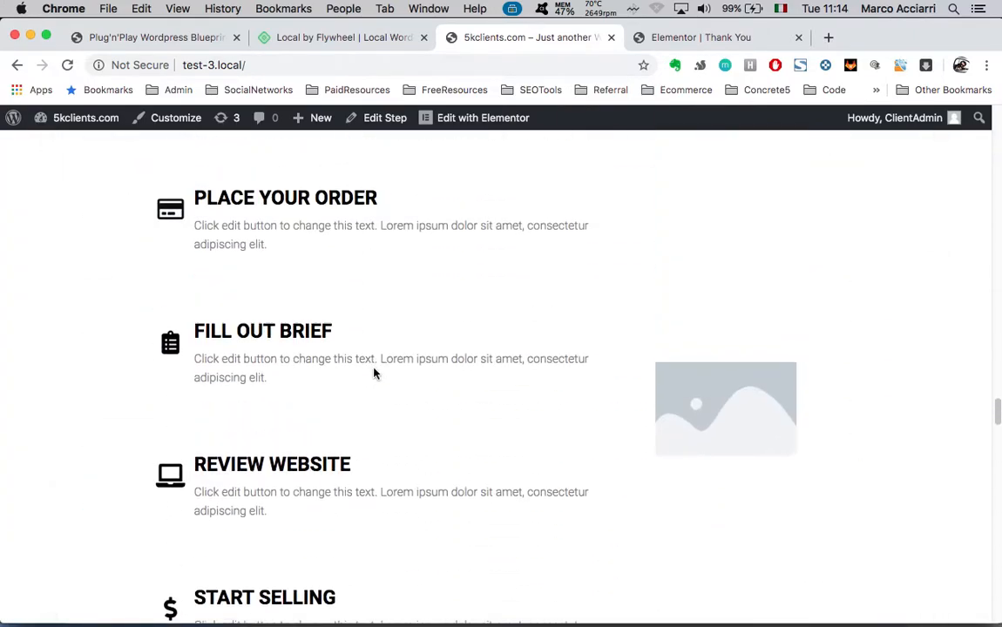
pyautogui.scroll(15, 373, 371)
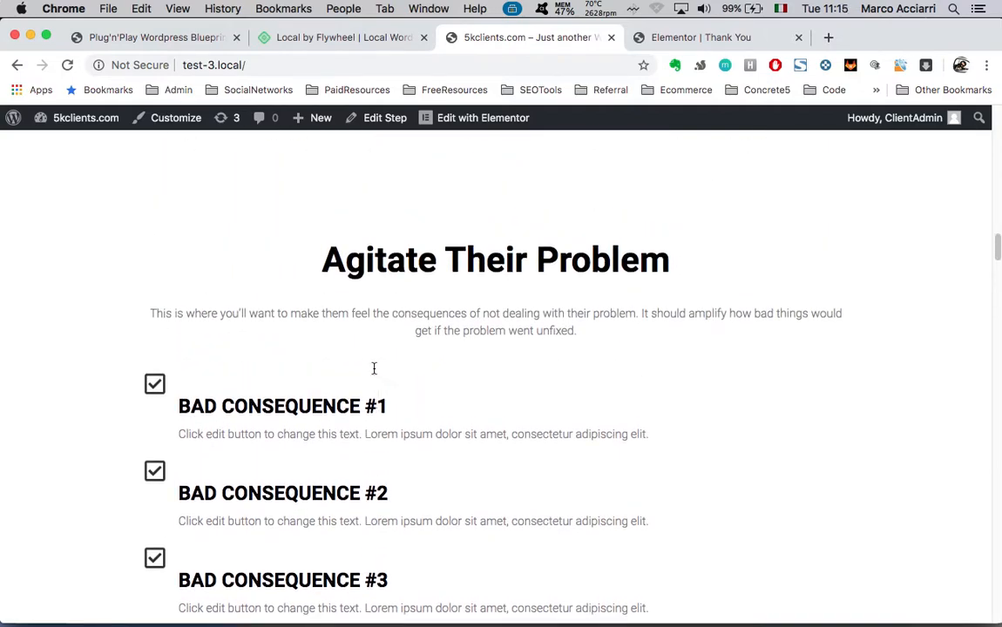
pyautogui.scroll(1, 374, 374)
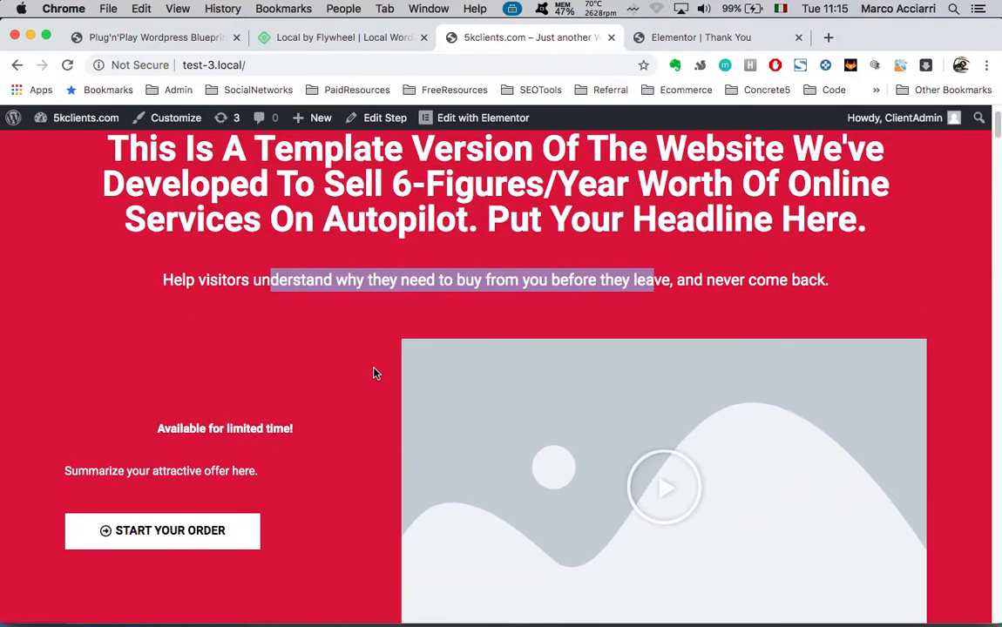
pyautogui.click(451, 314)
pyautogui.scroll(2, 389, 289)
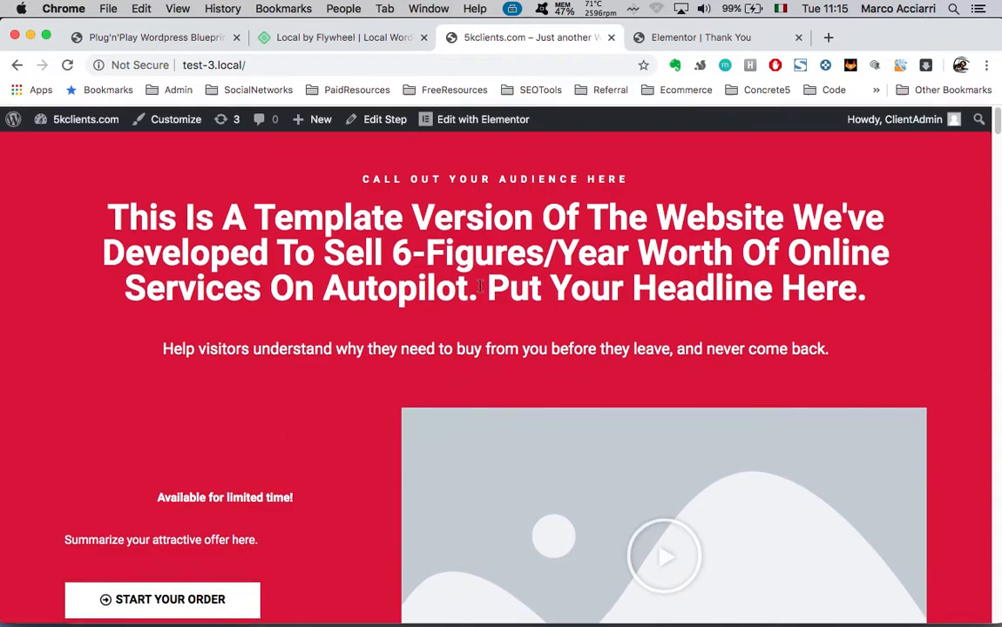
pyautogui.hotkey('ctrl', 'Up')
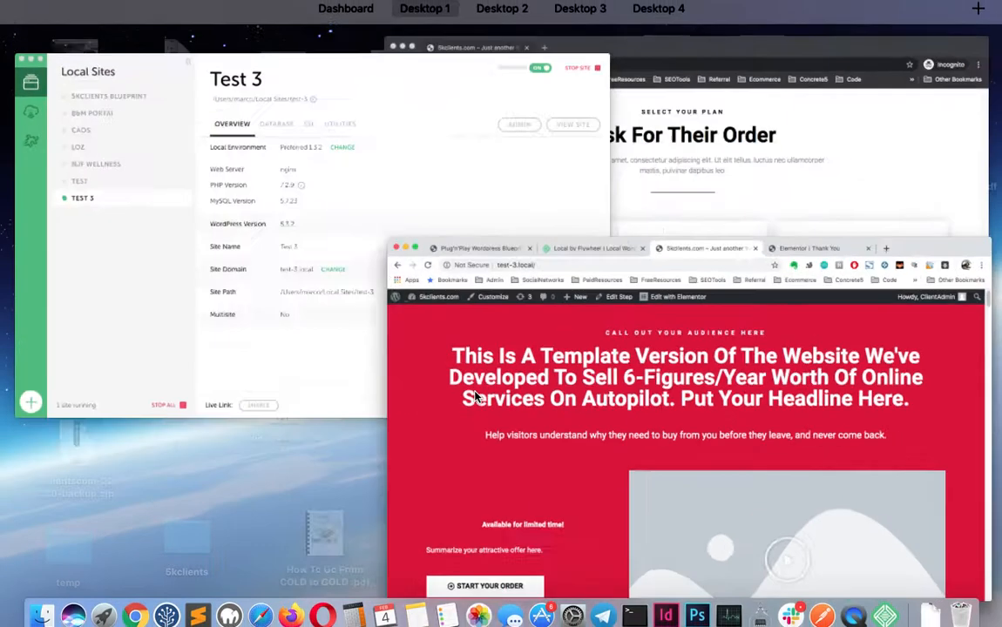
pyautogui.click(402, 285)
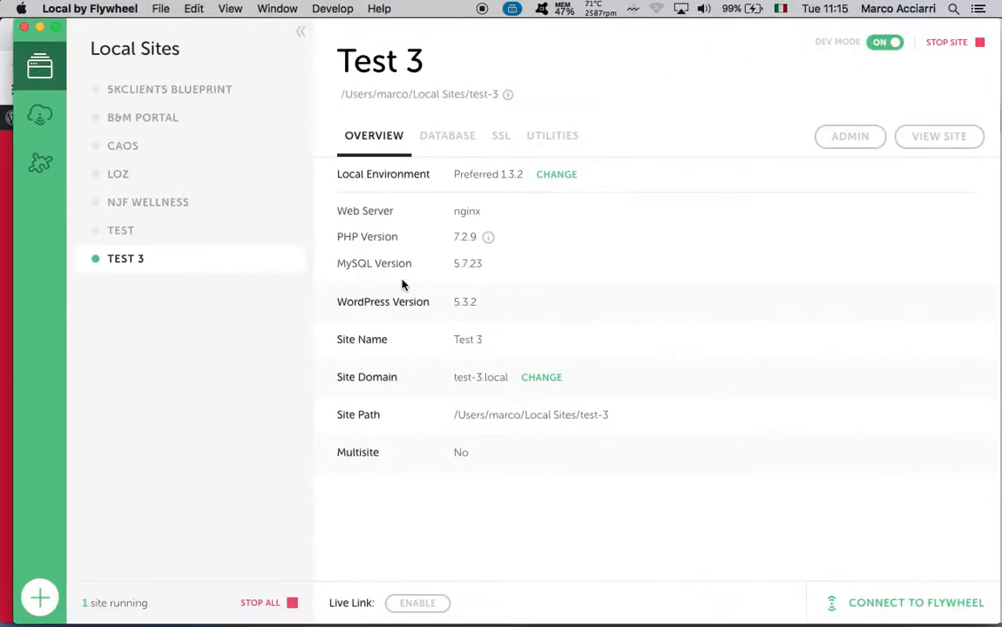
pyautogui.hotkey('ctrl', 'Up')
pyautogui.click(553, 431)
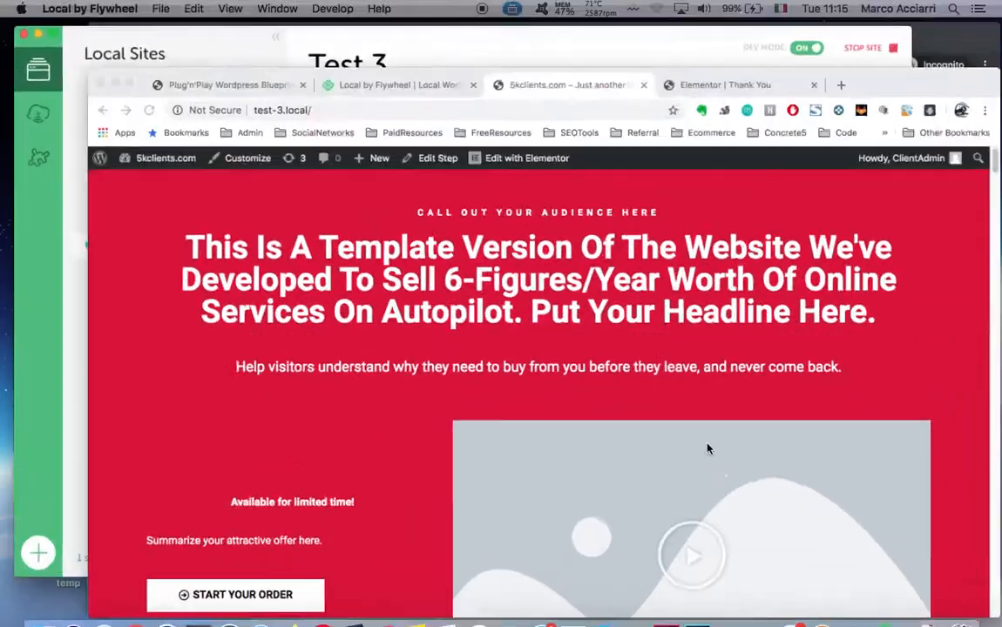
pyautogui.scroll(-10, 455, 440)
pyautogui.scroll(10, 455, 440)
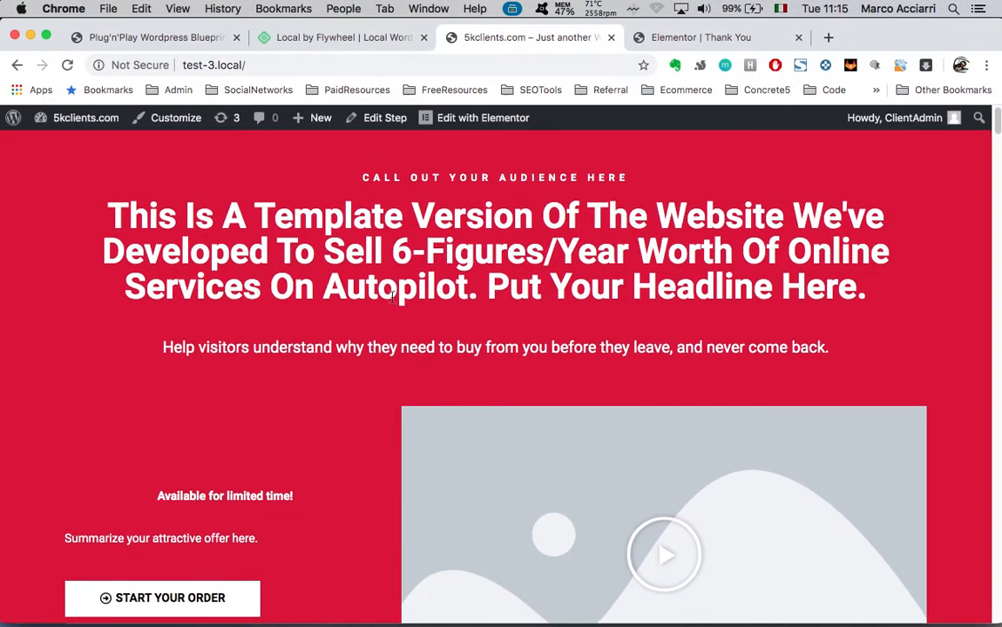
pyautogui.hotkey('ctrl', 'Up')
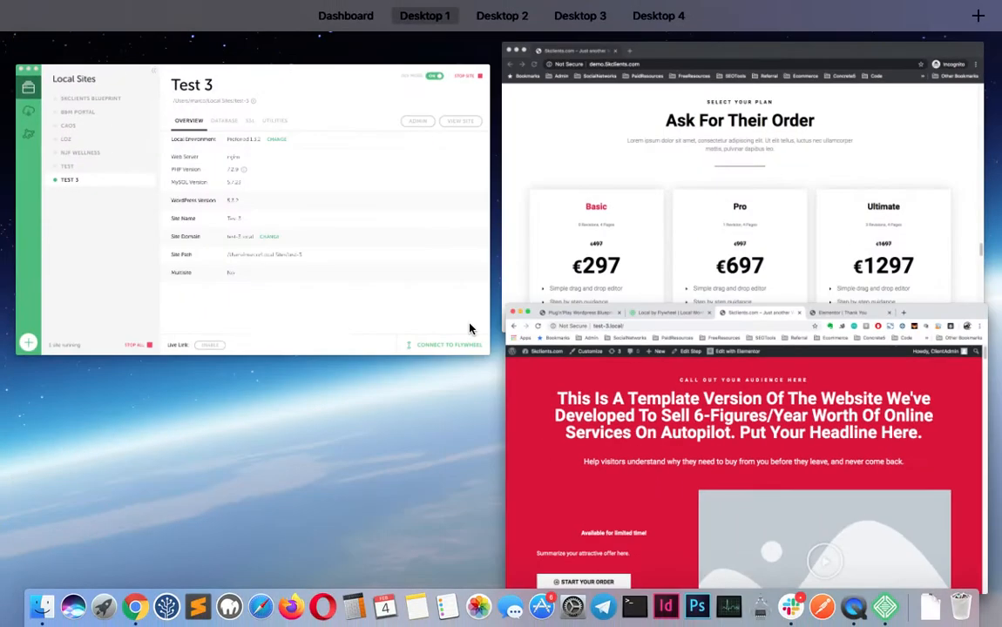
pyautogui.click(644, 473)
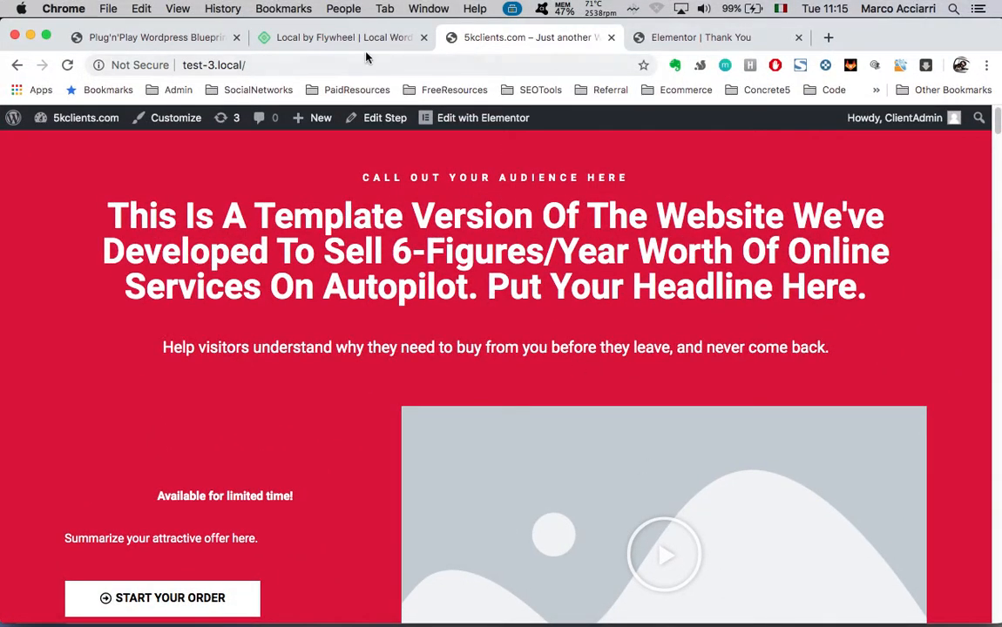
# From the WordPress Dashboard, follow the Flywheel sign-up link, declining the affiliate prompt and opening the blocked pop-up
pyautogui.moveTo(78, 118)
pyautogui.click(56, 148)
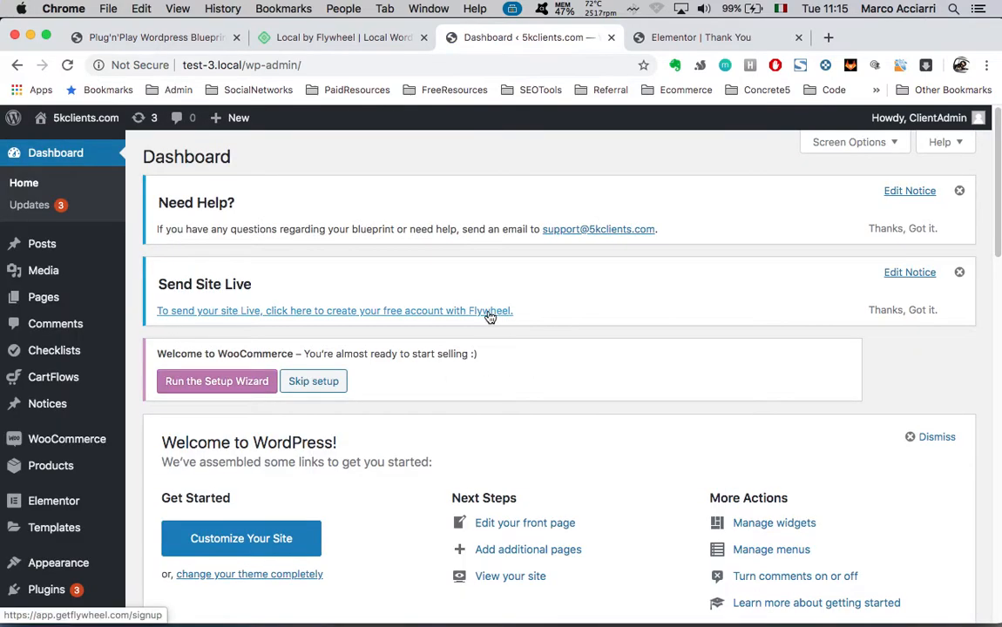
pyautogui.click(489, 314)
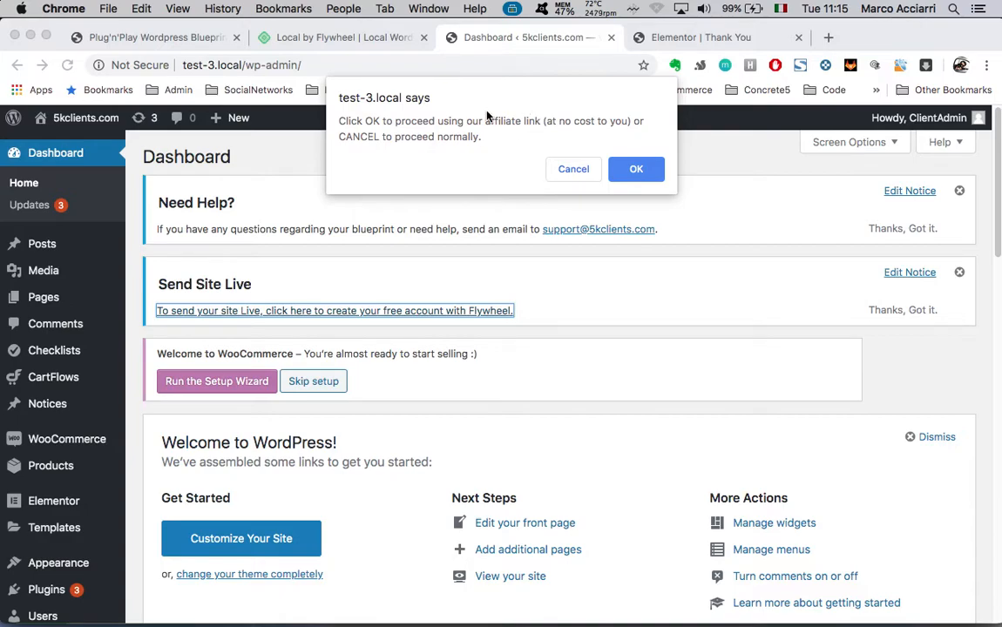
pyautogui.click(572, 169)
pyautogui.click(573, 67)
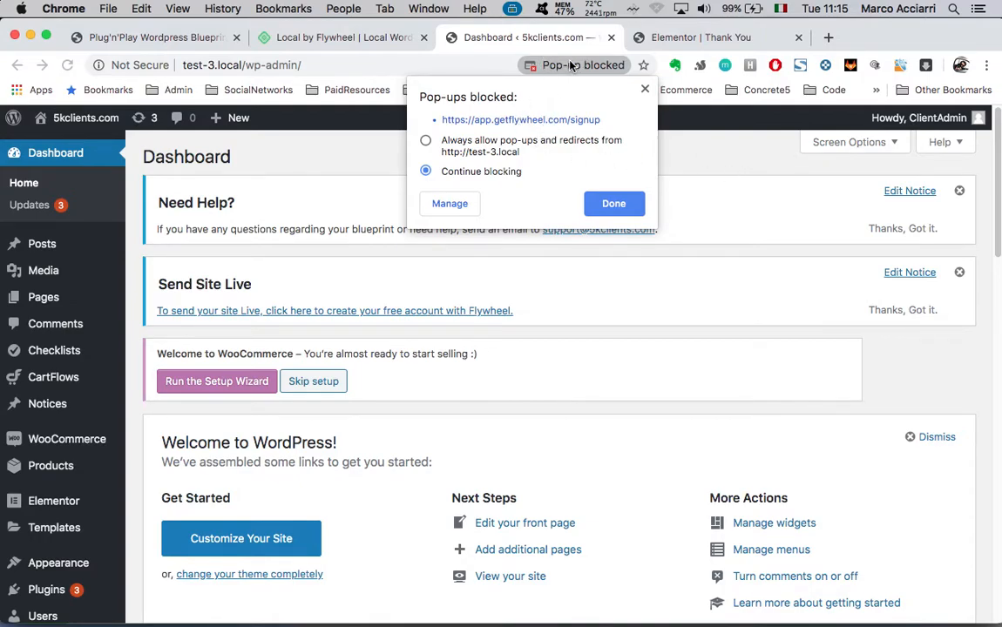
pyautogui.click(494, 119)
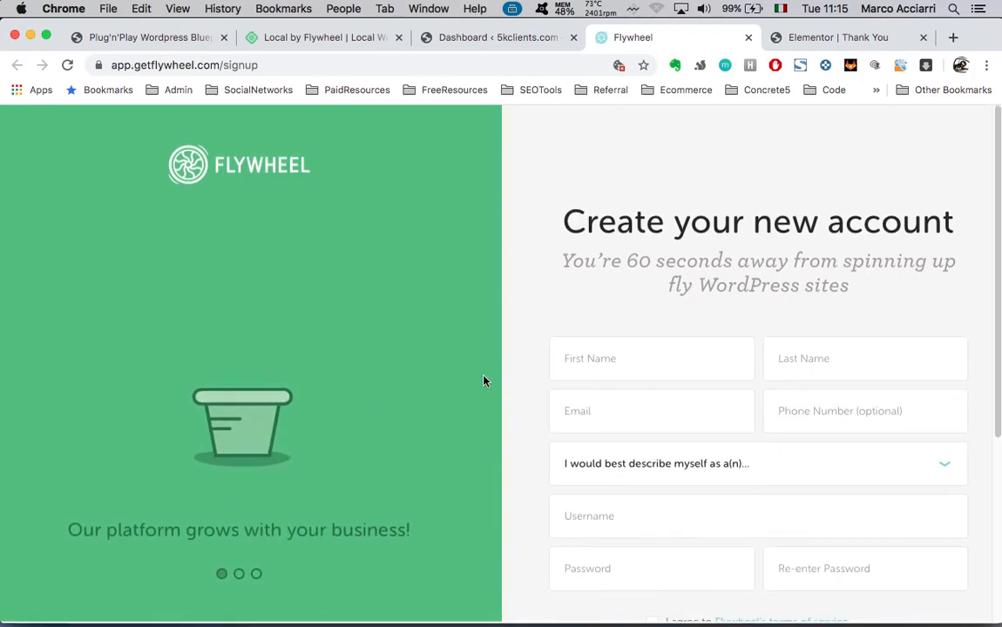
pyautogui.scroll(-2, 610, 449)
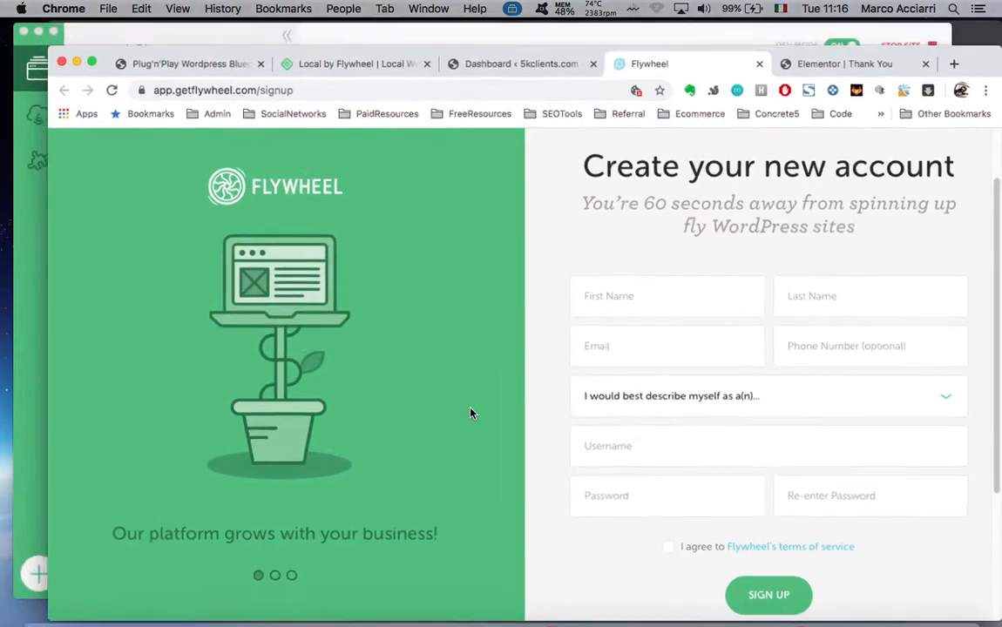
# Switch to Local by Flywheel and start Connect to Flywheel, opening its login page in Chrome
pyautogui.hotkey('ctrl', 'Up')
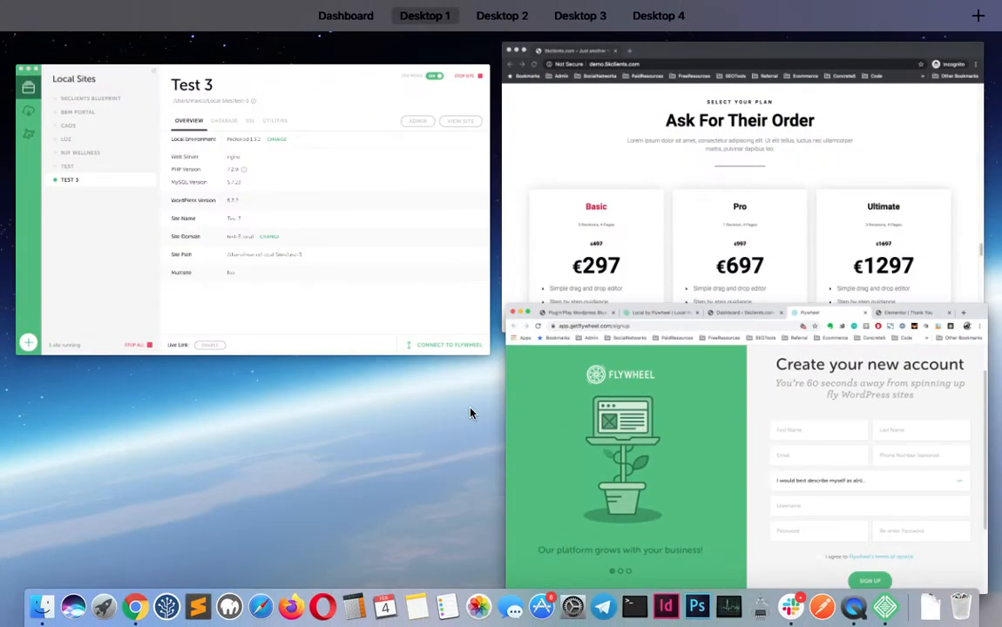
pyautogui.click(347, 284)
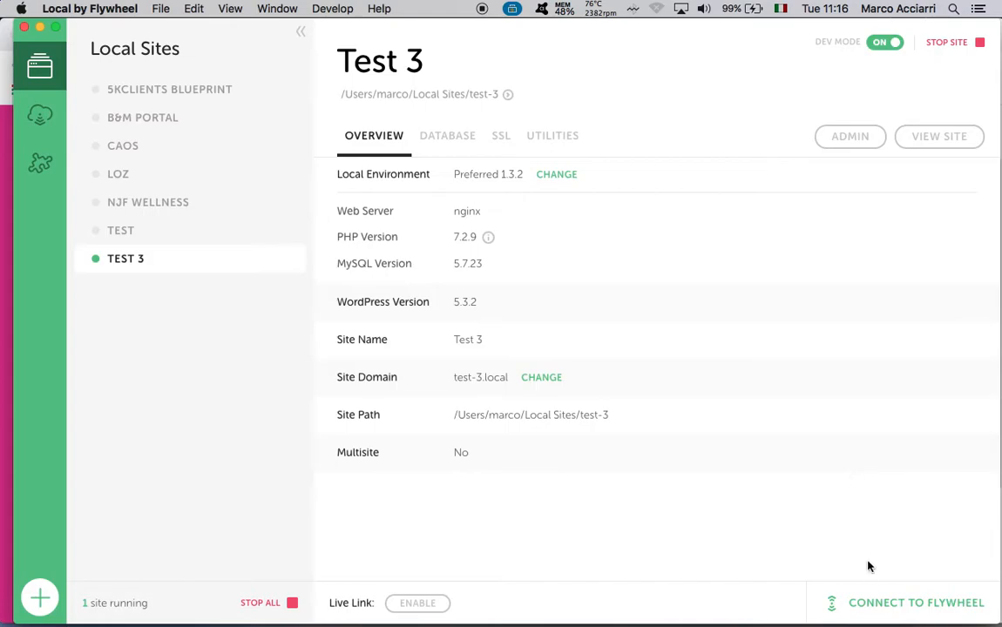
pyautogui.click(908, 604)
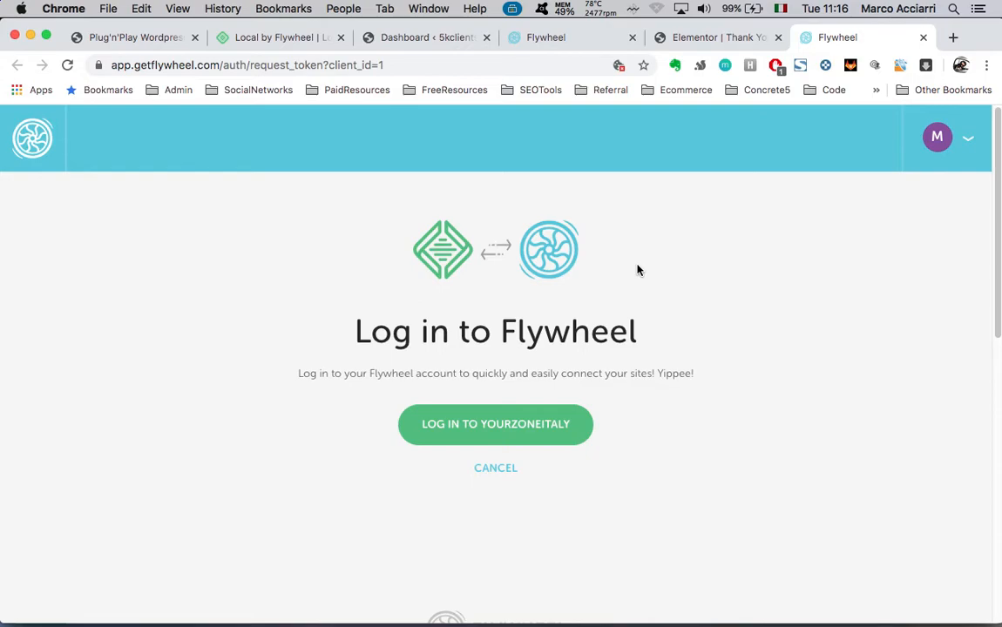
# Log in to the Flywheel account and let the browser hand the login back to Local
pyautogui.click(501, 430)
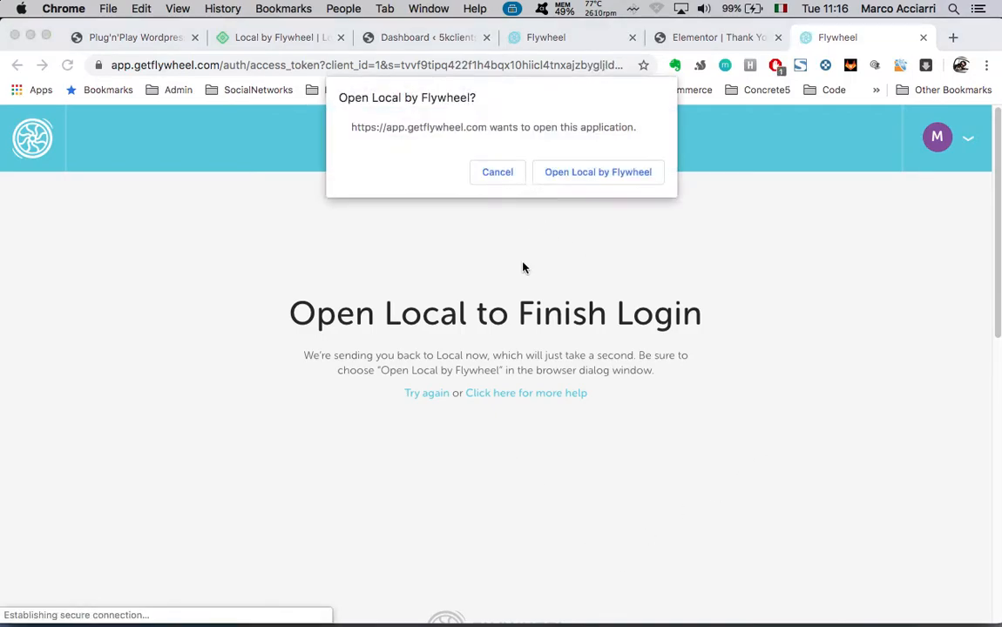
pyautogui.click(594, 178)
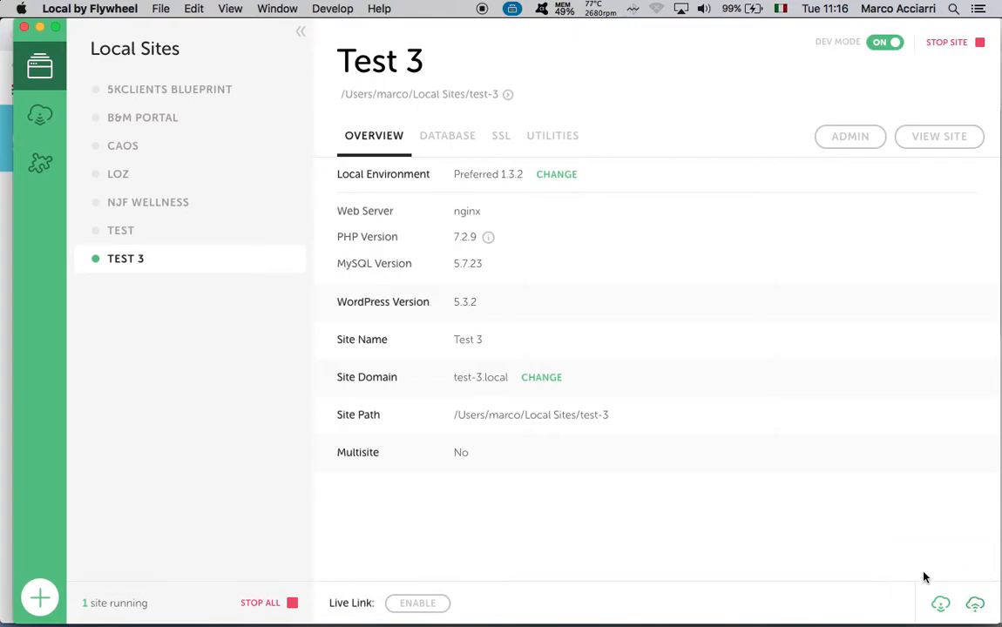
# Push Test 3 to Flywheel and choose Create New Site from the destination site list
pyautogui.click(975, 605)
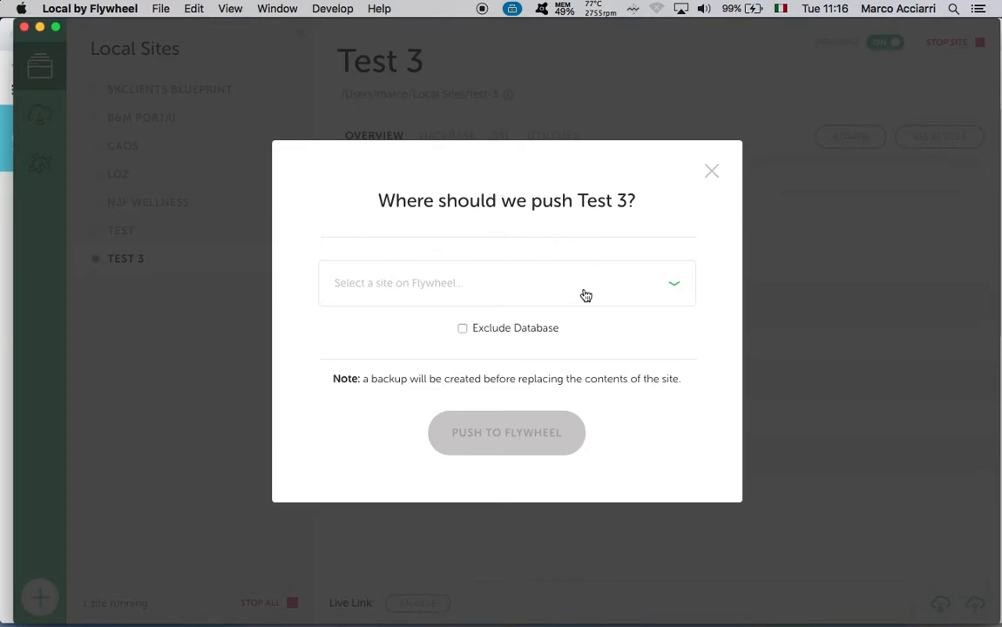
pyautogui.click(629, 300)
pyautogui.scroll(-3, 556, 457)
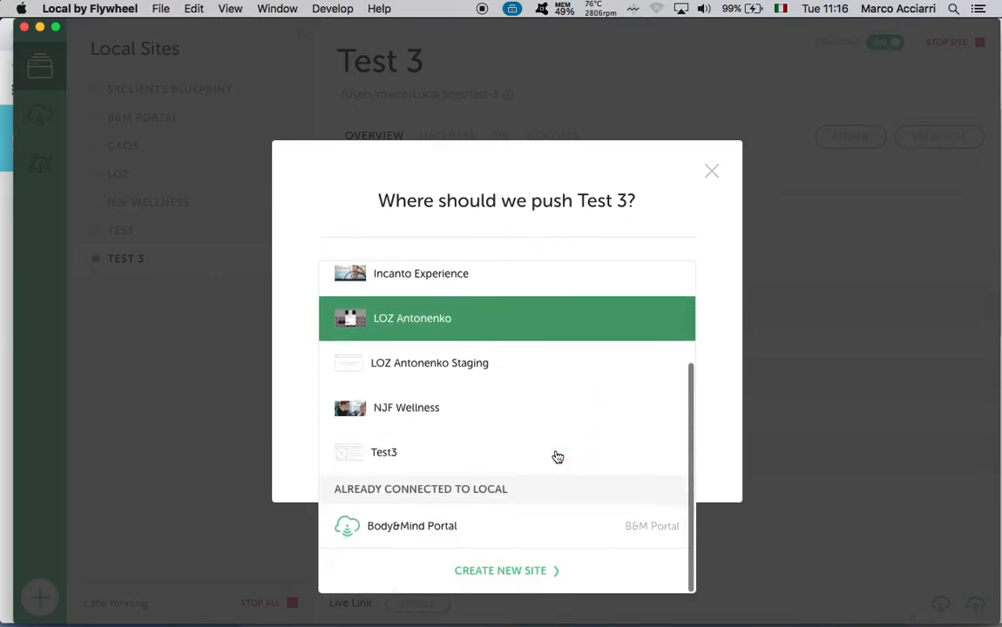
pyautogui.scroll(3, 478, 322)
pyautogui.scroll(-3, 479, 322)
pyautogui.click(460, 573)
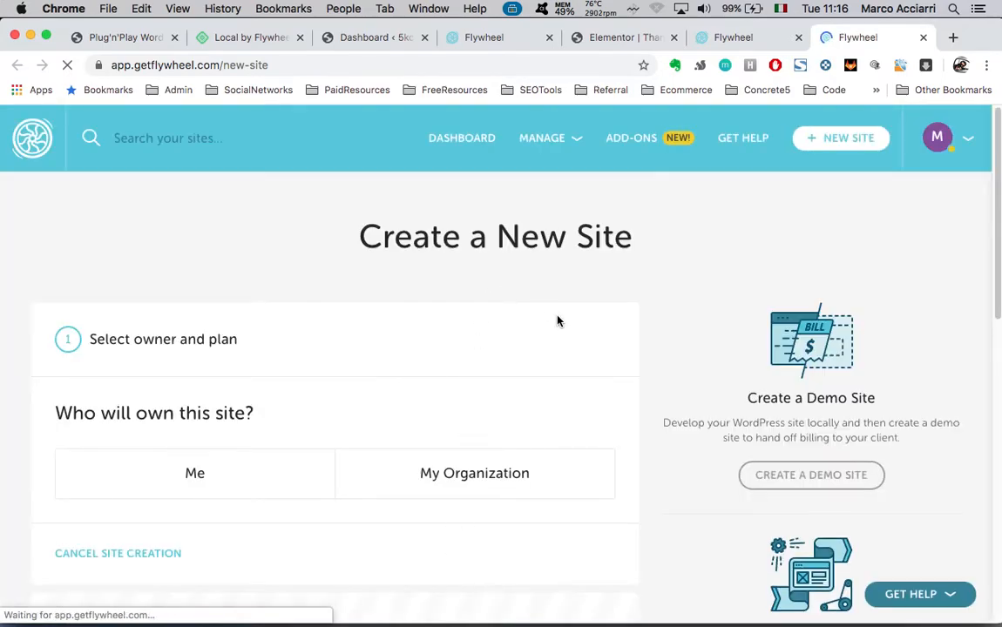
# Glance at the Create a Demo Site page, then go back to the Flywheel dashboard
pyautogui.click(812, 476)
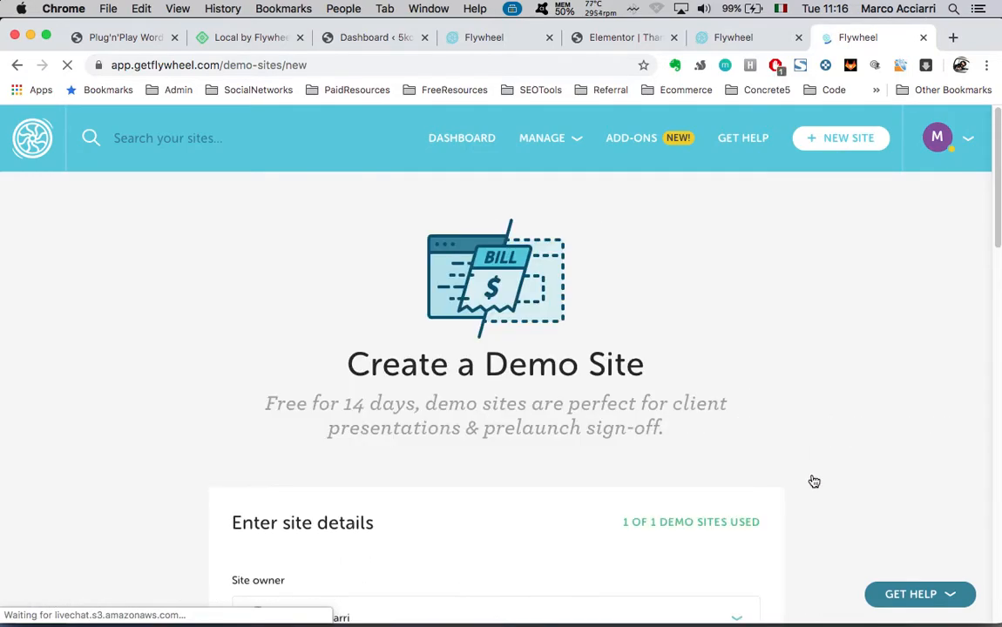
pyautogui.scroll(-3, 784, 470)
pyautogui.scroll(4, 745, 264)
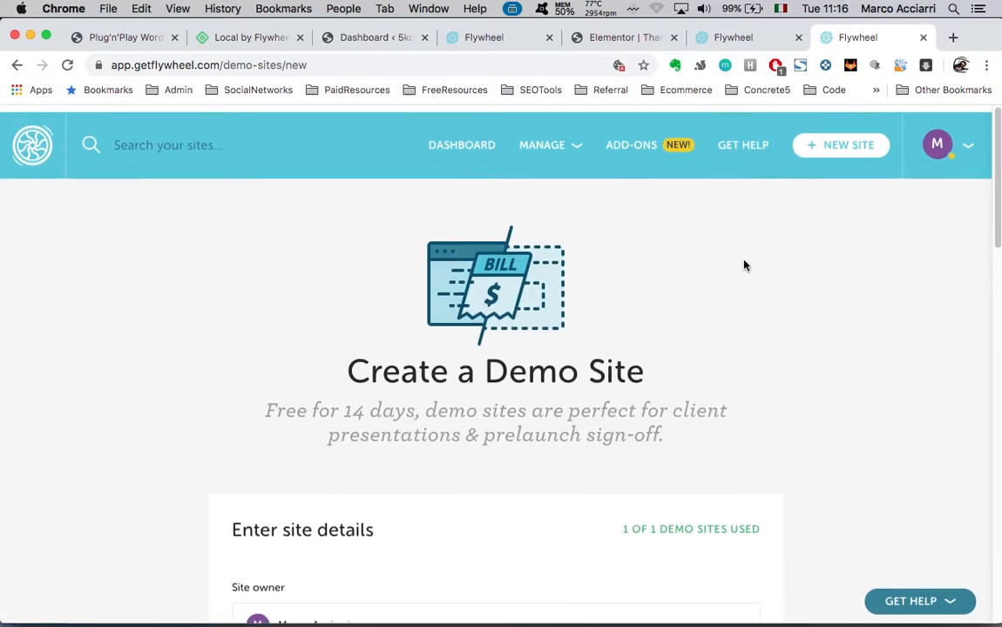
pyautogui.scroll(-5, 617, 347)
pyautogui.scroll(5, 617, 347)
pyautogui.click(461, 147)
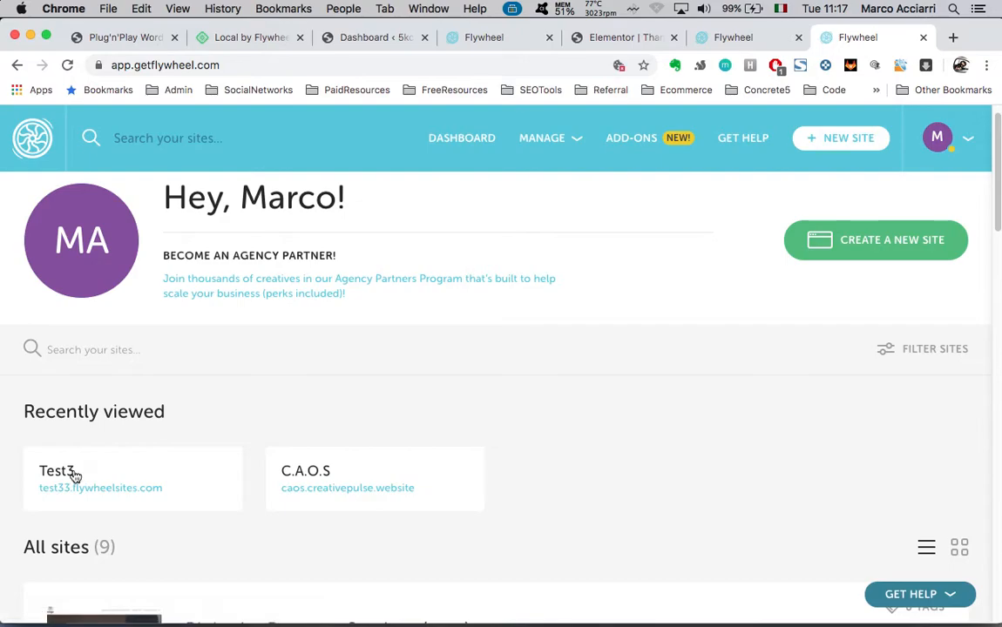
# Delete the Test3 demo site from its gear menu, confirming with the account password
pyautogui.click(75, 473)
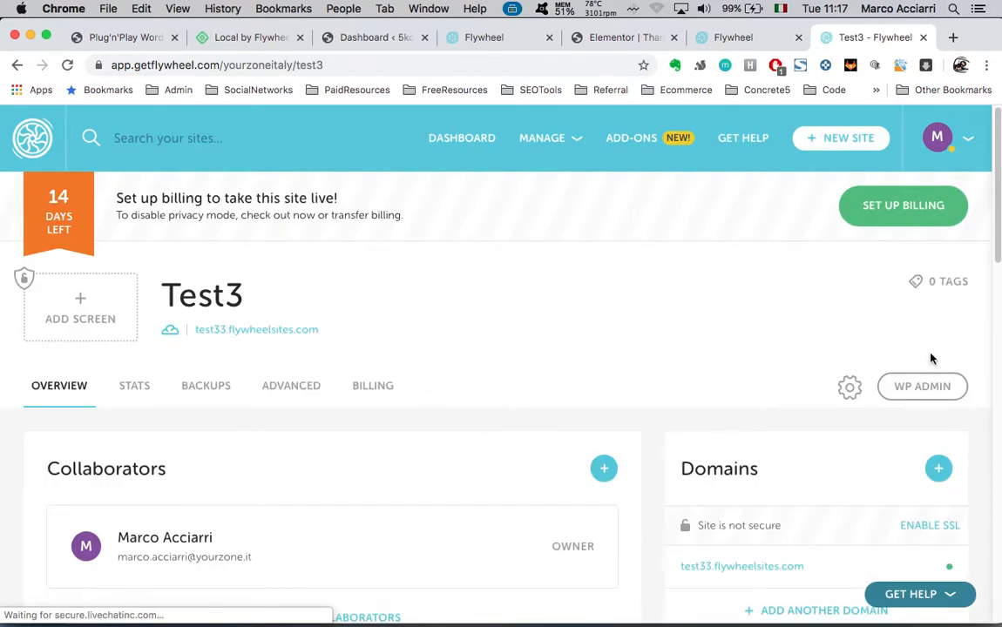
pyautogui.click(850, 387)
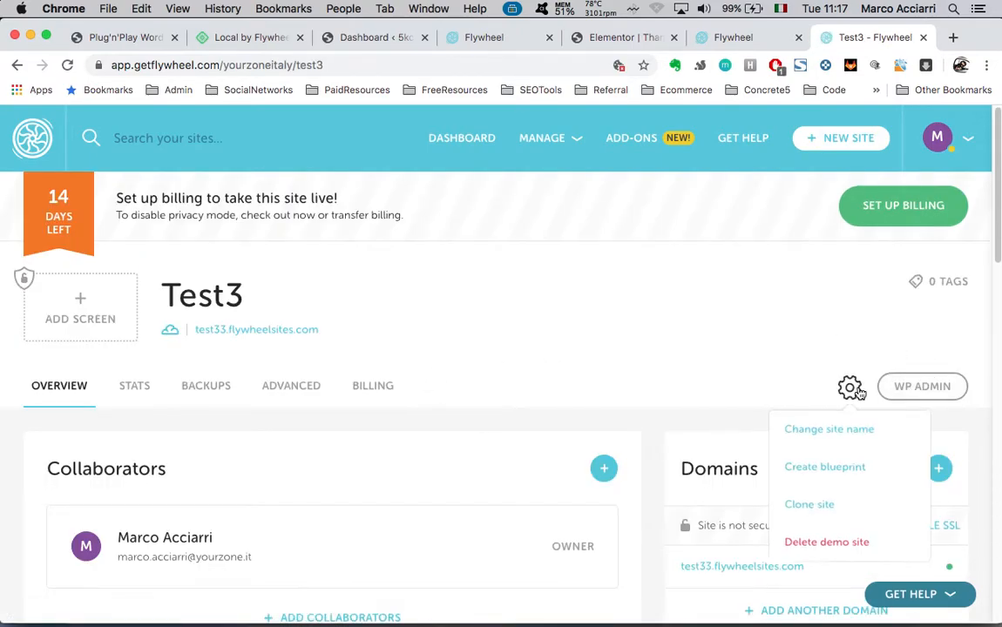
pyautogui.click(804, 547)
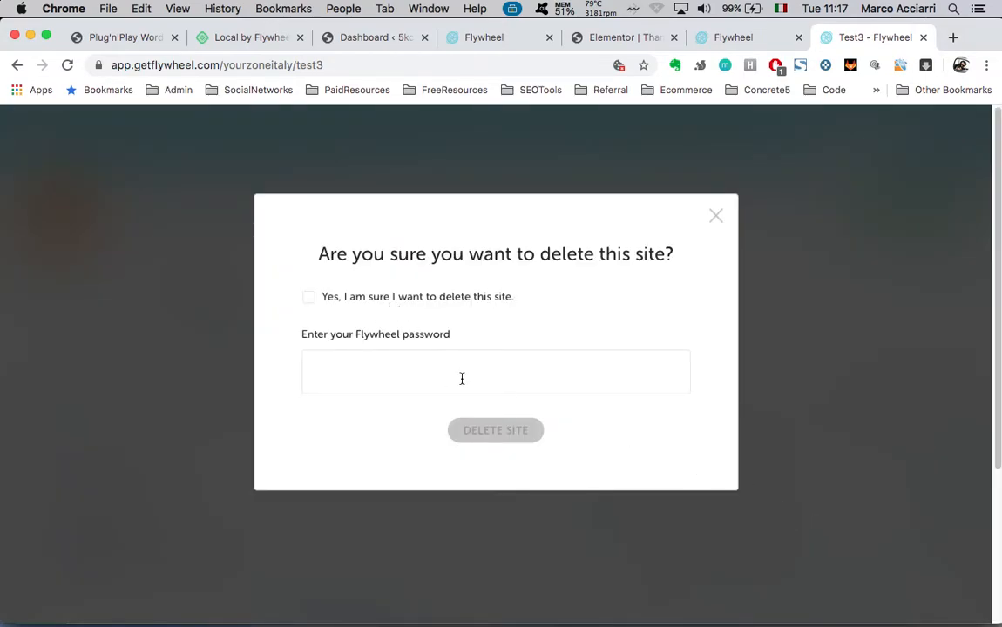
pyautogui.click(470, 380)
pyautogui.write('•••')
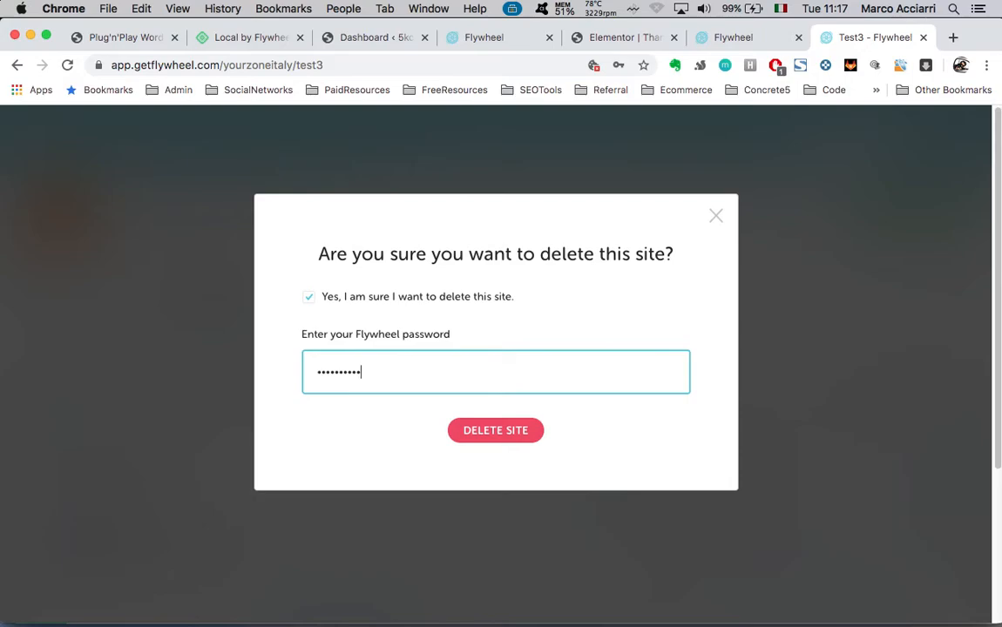
pyautogui.click(515, 436)
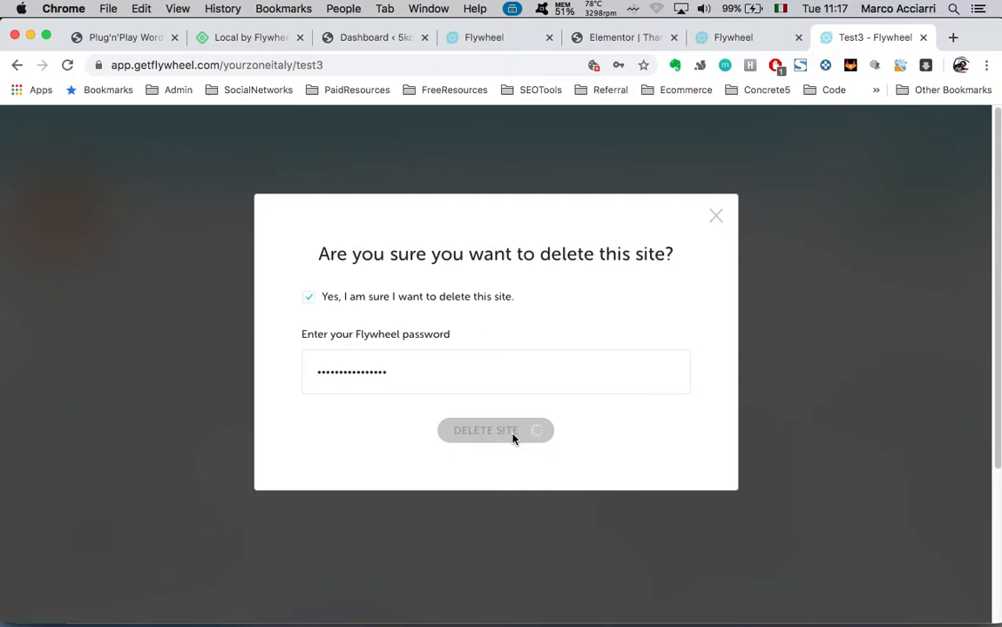
pyautogui.hotkey('ctrl', 'Up')
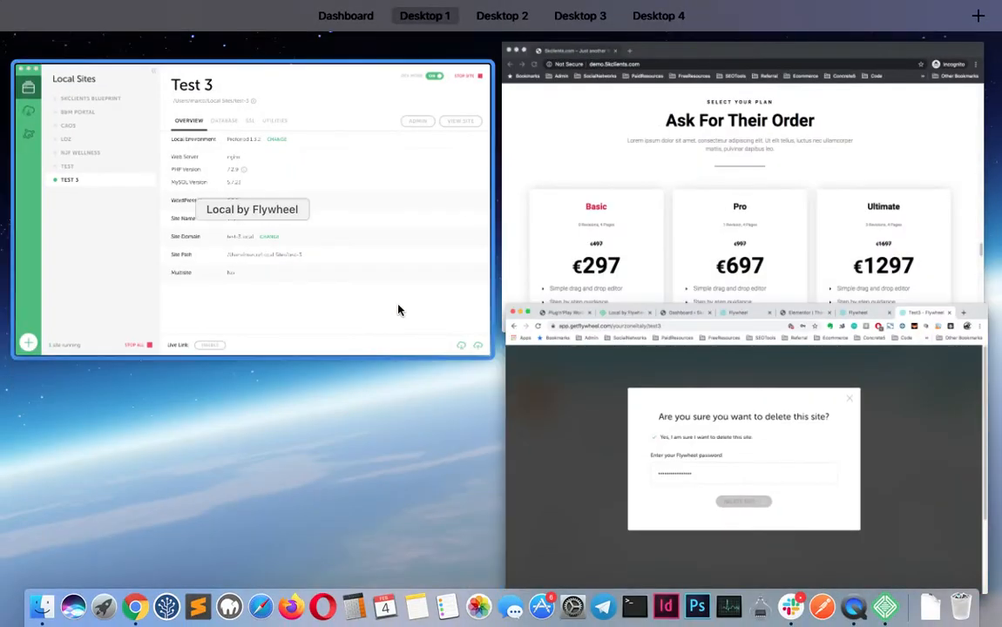
# Back in Local, push Test 3 to Flywheel and pick Create New Site as the destination
pyautogui.click(343, 311)
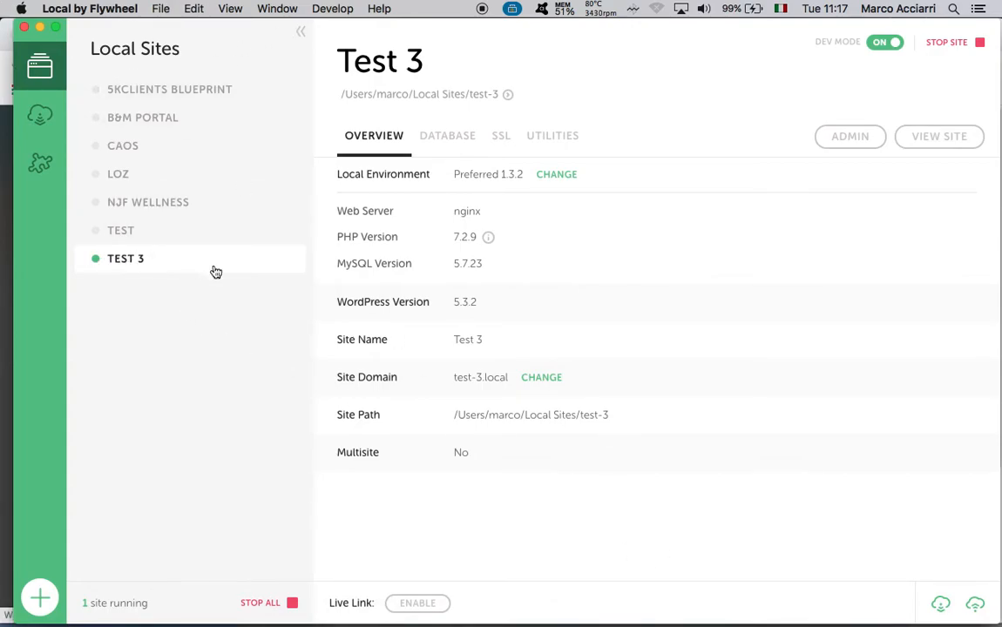
pyautogui.click(978, 601)
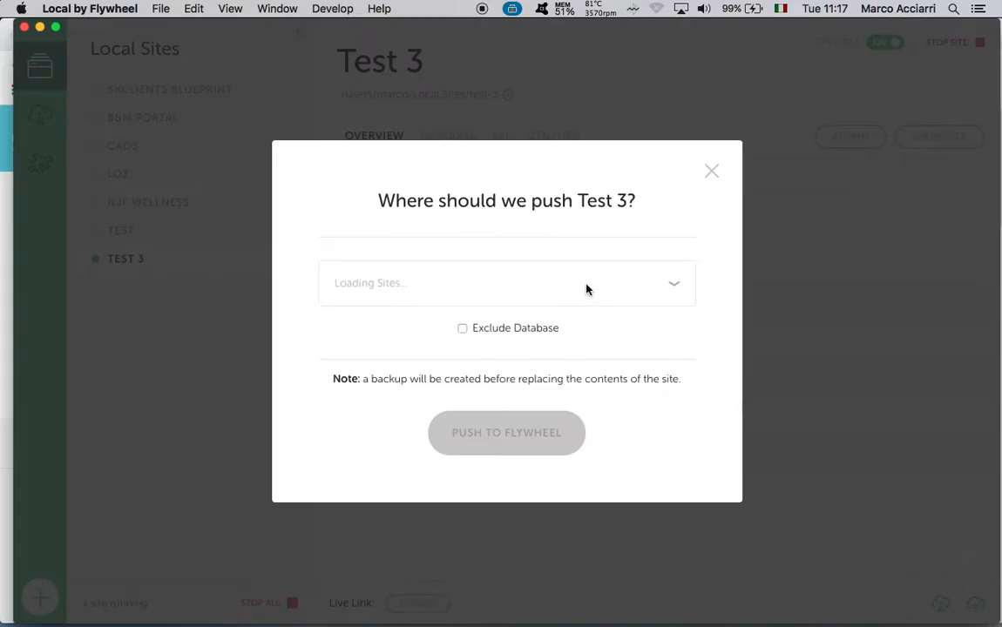
pyautogui.click(658, 288)
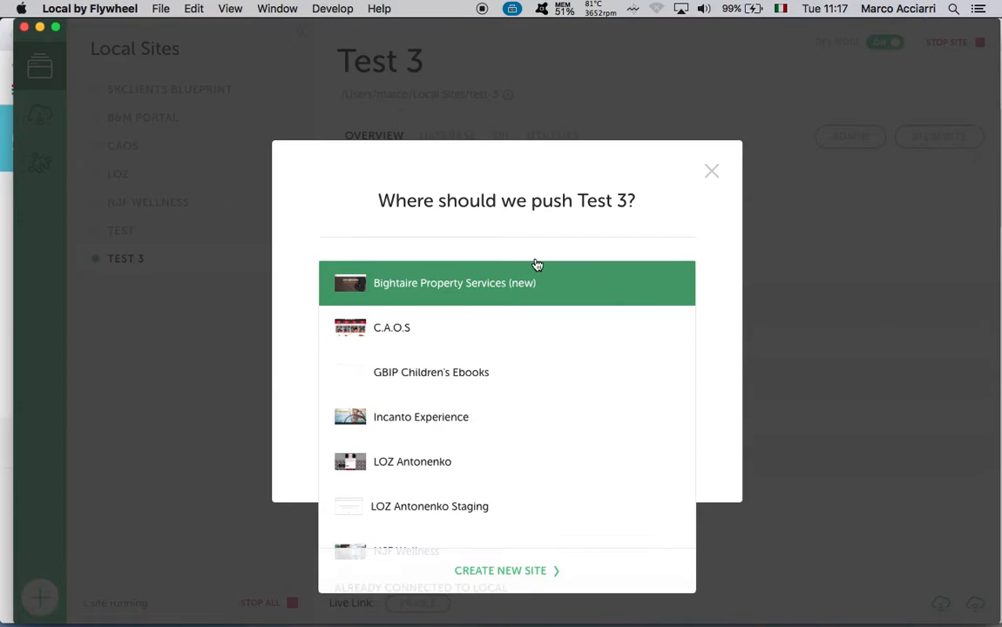
pyautogui.scroll(-3, 528, 394)
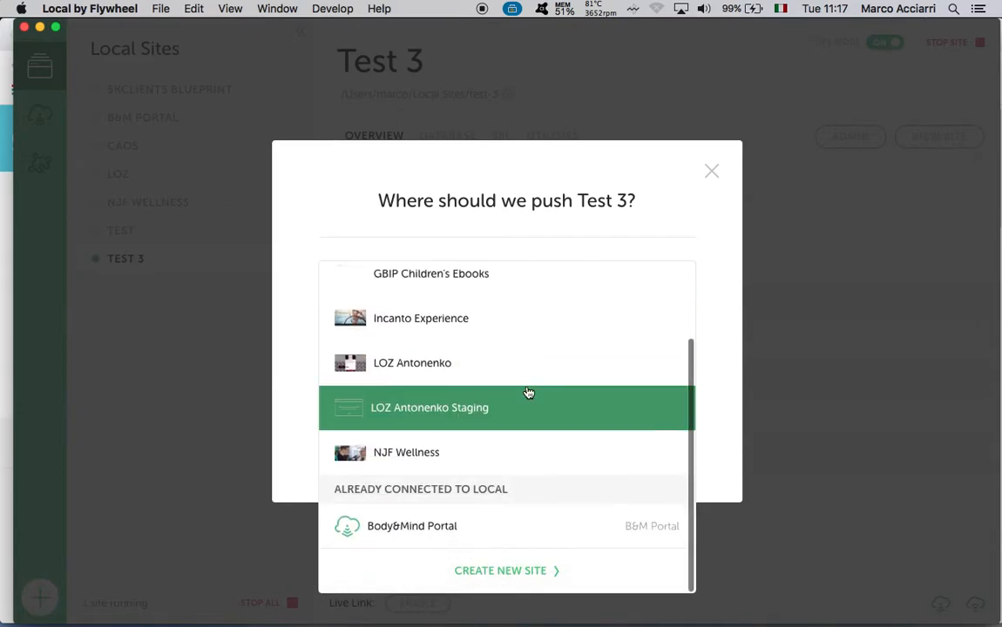
pyautogui.scroll(3, 474, 415)
pyautogui.scroll(-3, 488, 415)
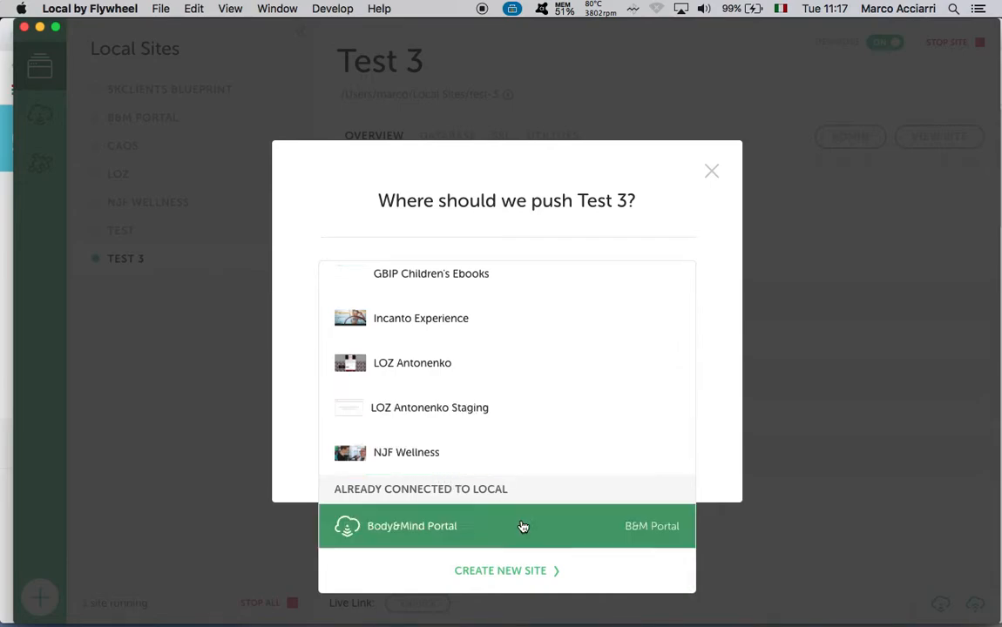
pyautogui.click(502, 572)
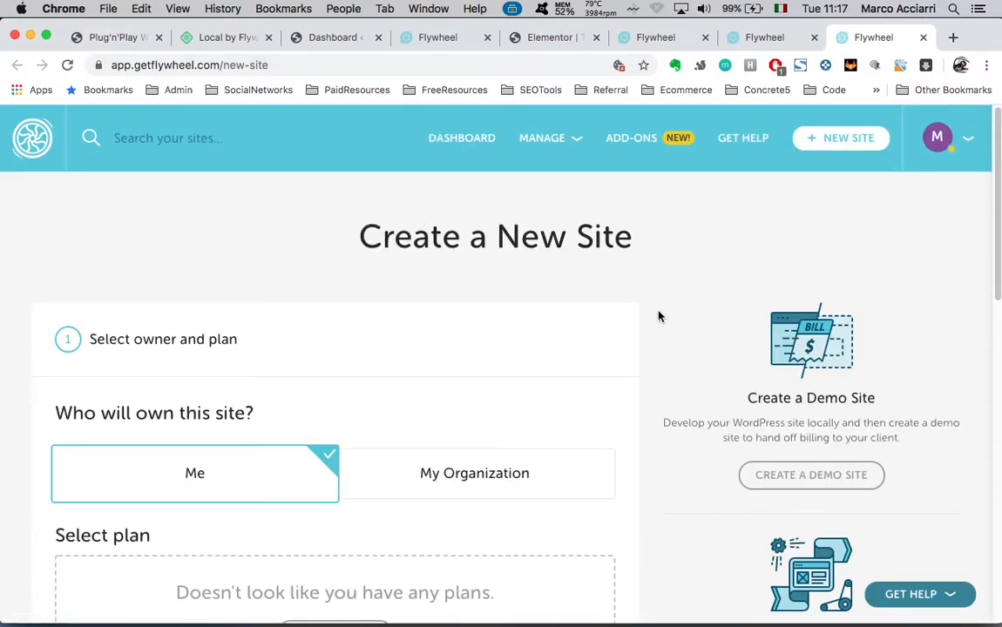
# Return to the Create a New Site page and start a free 14-day demo site
pyautogui.click(767, 40)
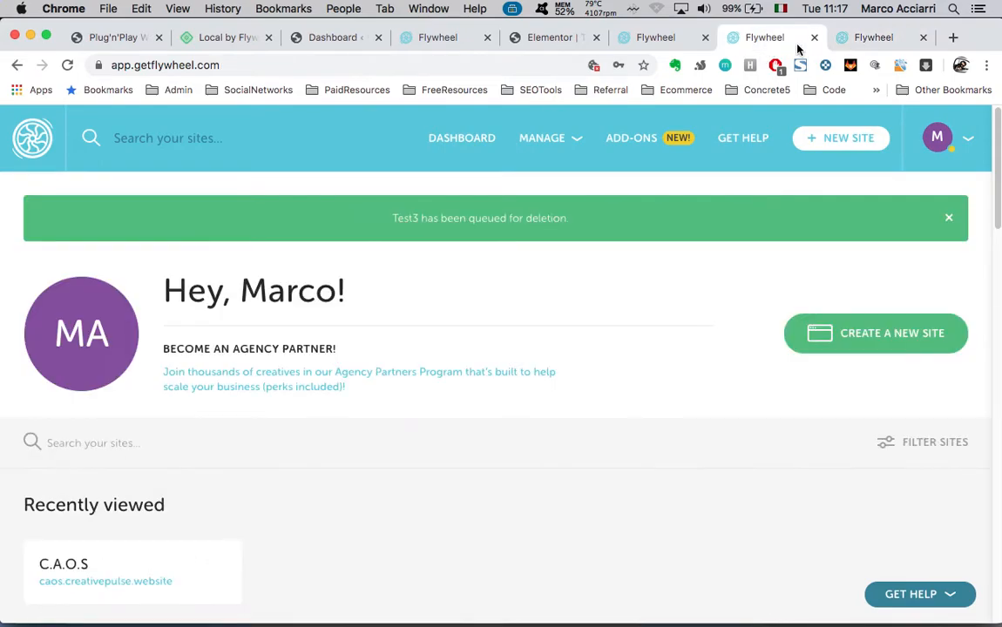
pyautogui.click(867, 40)
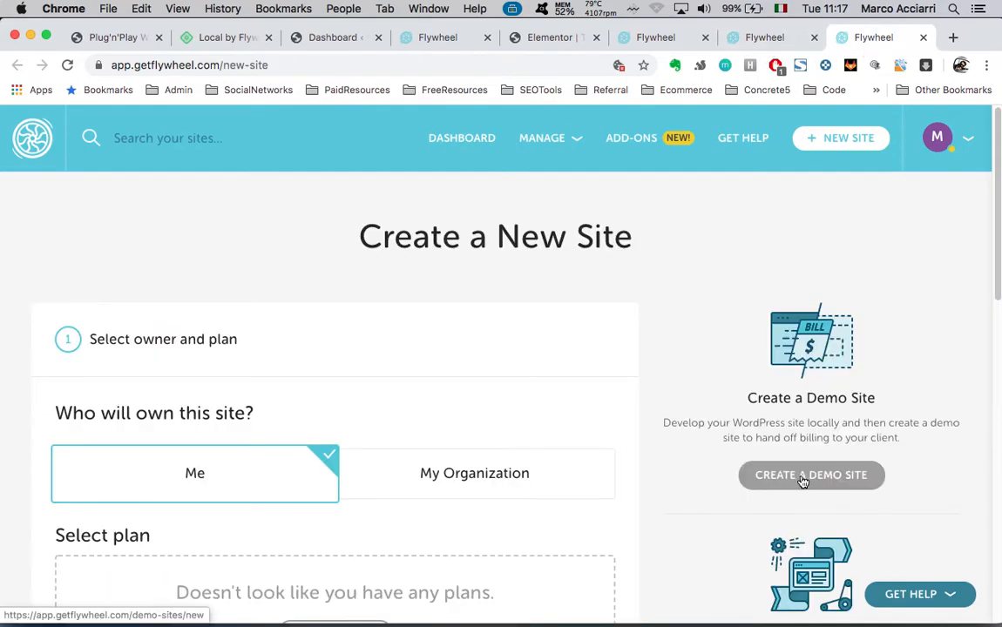
pyautogui.scroll(-2, 706, 534)
pyautogui.click(811, 391)
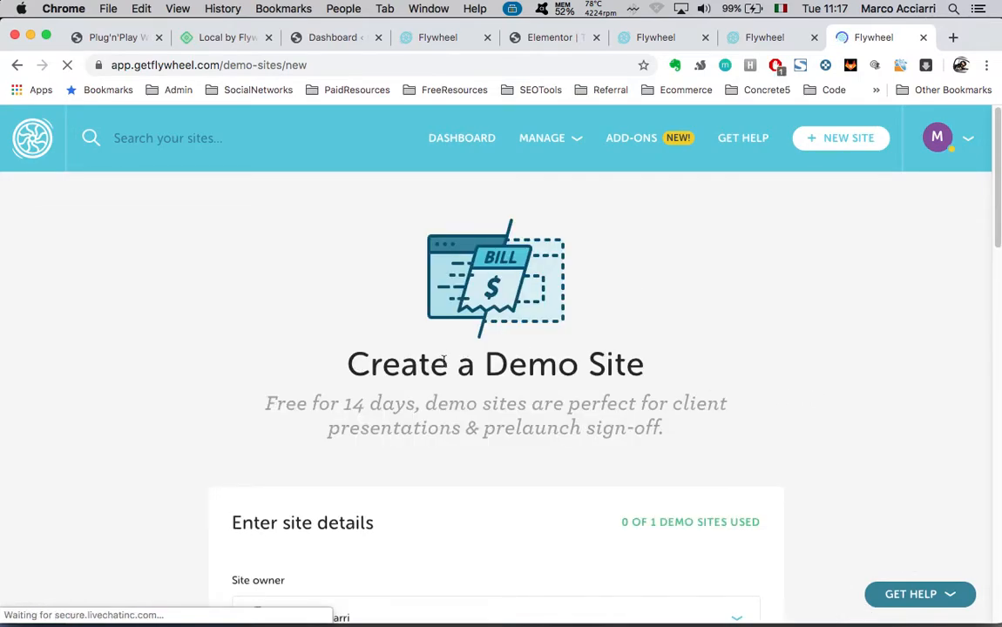
pyautogui.moveTo(265, 406); pyautogui.dragTo(416, 409)
pyautogui.scroll(-2, 532, 394)
pyautogui.scroll(-4, 532, 399)
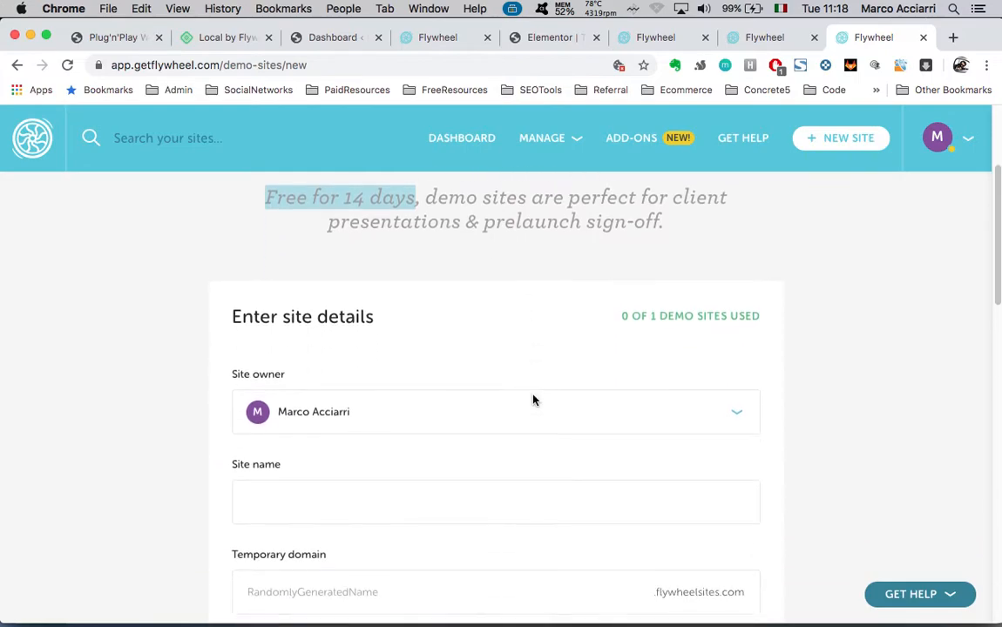
pyautogui.scroll(-1, 526, 345)
# Name the demo site 'SEO Domination' with temporary domain seodomination and the European Union data center
pyautogui.click(476, 409)
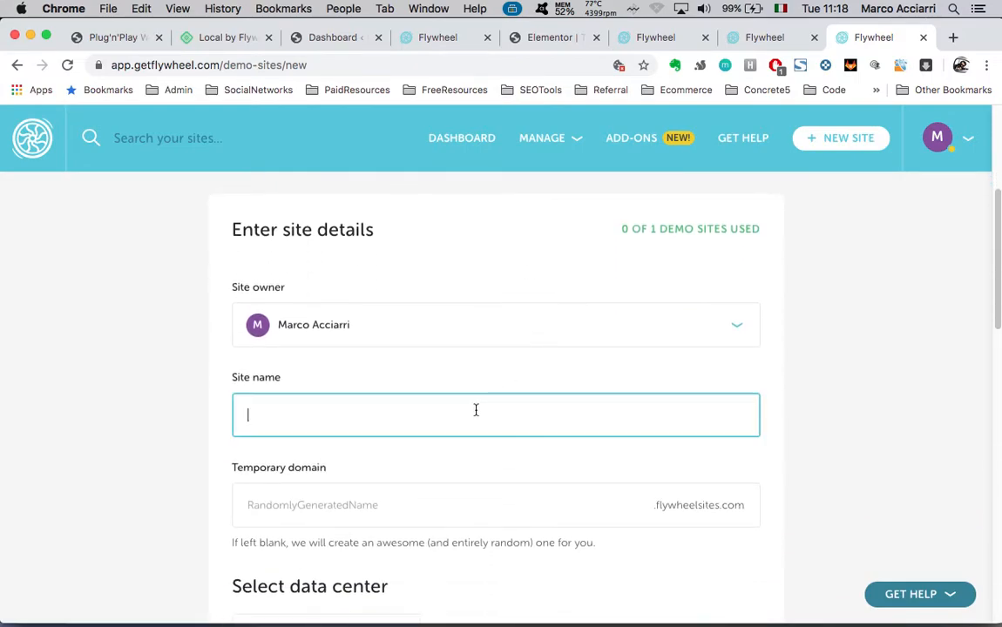
pyautogui.write('SEO Domination')
pyautogui.scroll(-2, 502, 482)
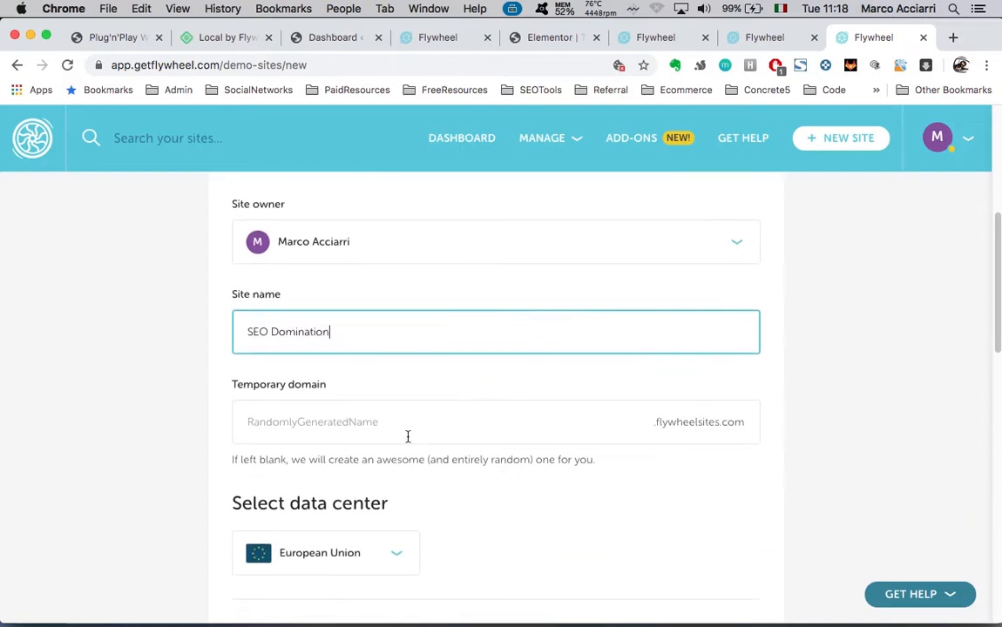
pyautogui.click(423, 420)
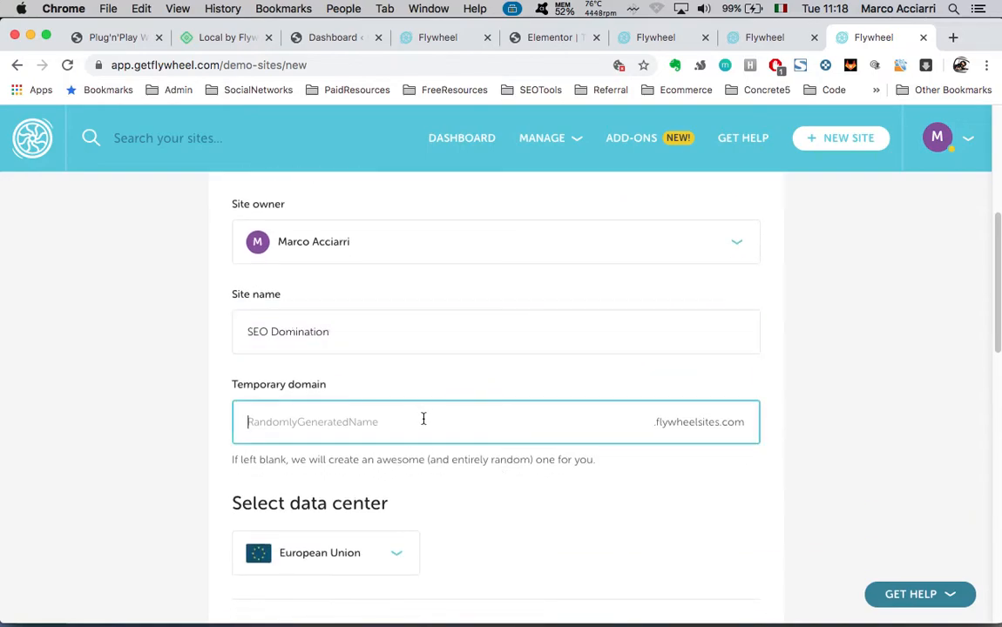
pyautogui.write('seodomination')
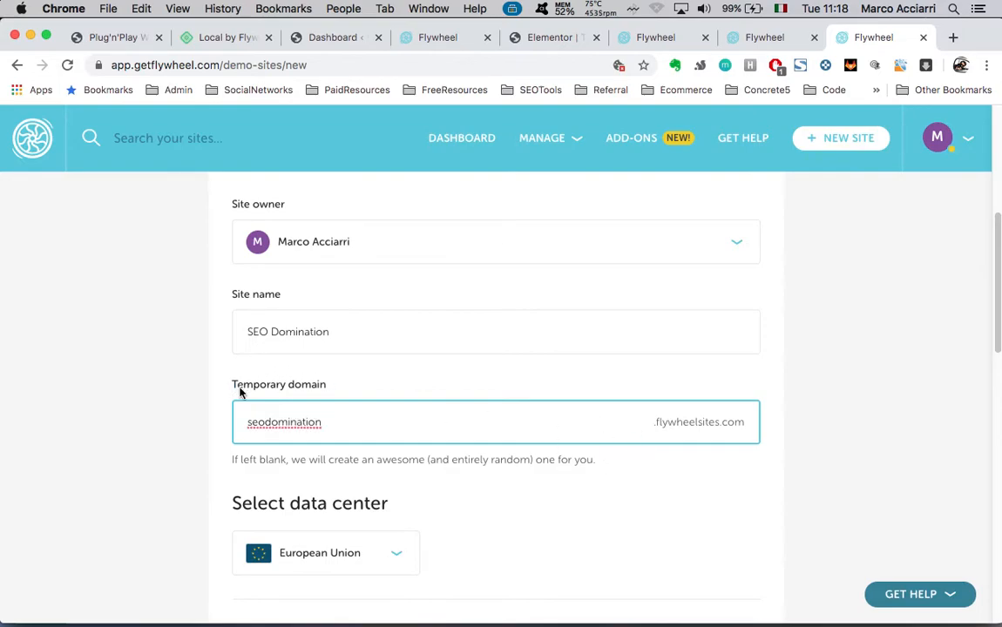
pyautogui.scroll(-3, 715, 566)
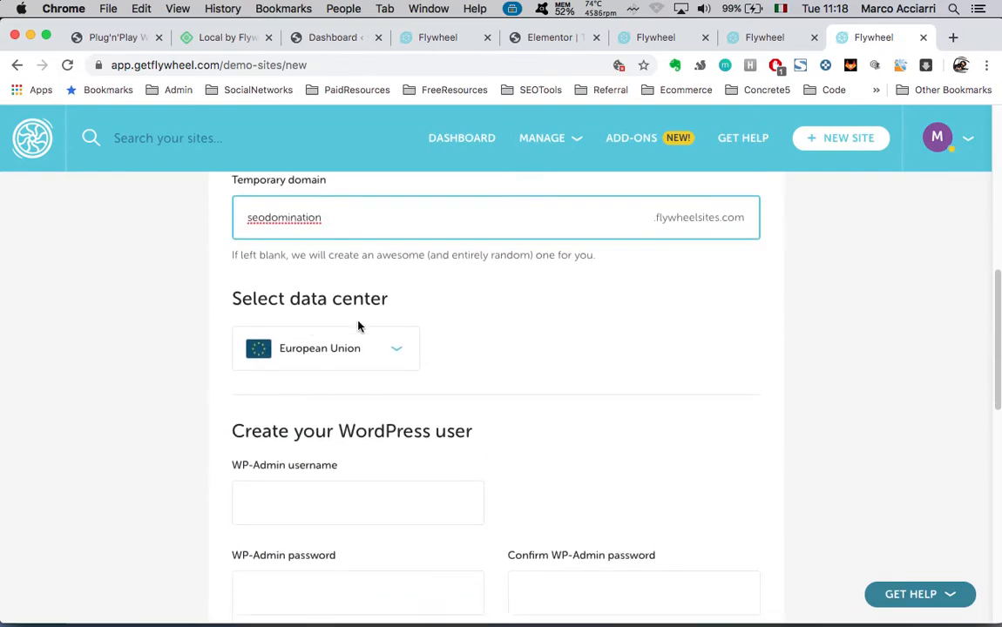
pyautogui.click(369, 355)
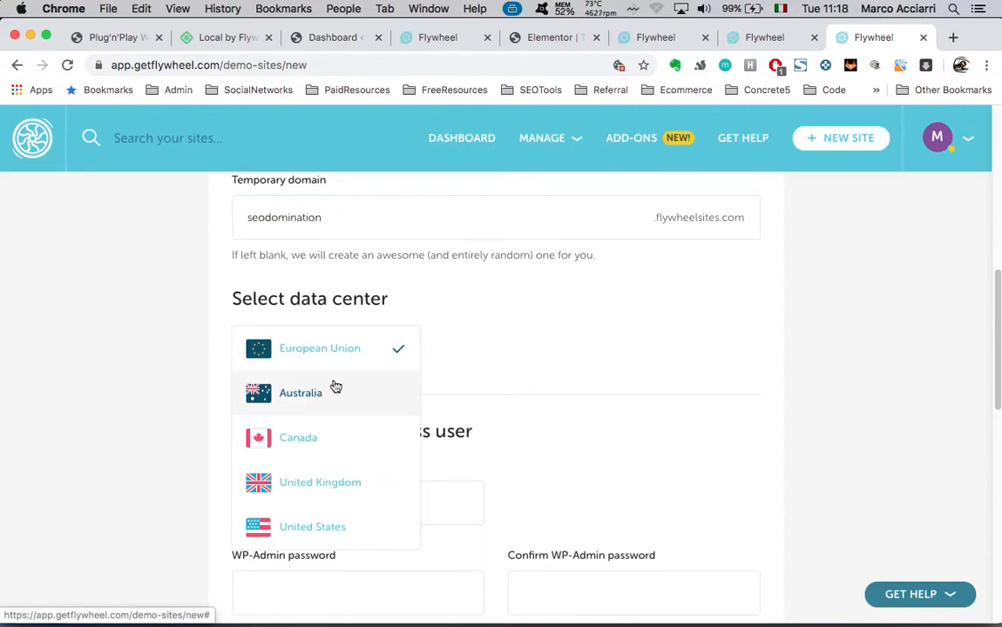
pyautogui.click(537, 390)
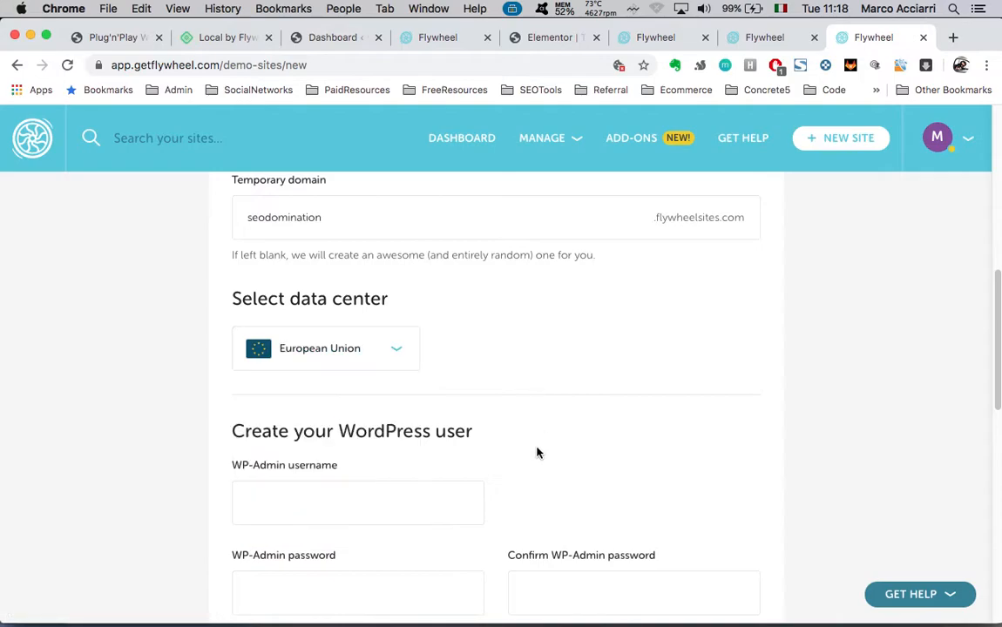
pyautogui.scroll(-2, 537, 447)
pyautogui.click(367, 359)
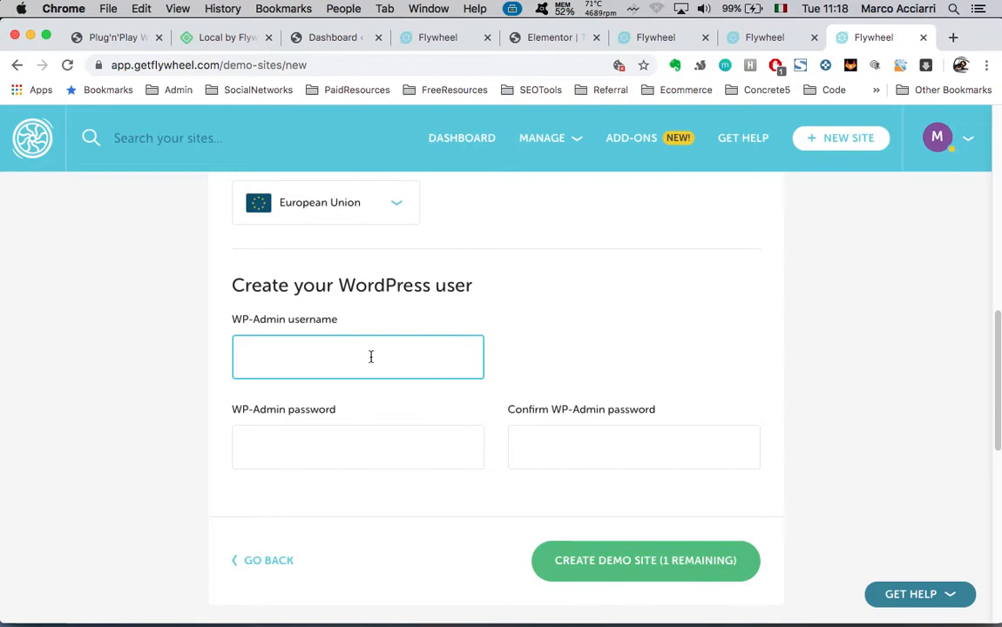
# Enter the WP-Admin username and password, create the SEO Domination demo site, and return to Local
pyautogui.write('ClientAdmin')
pyautogui.click(368, 446)
pyautogui.write('••••')
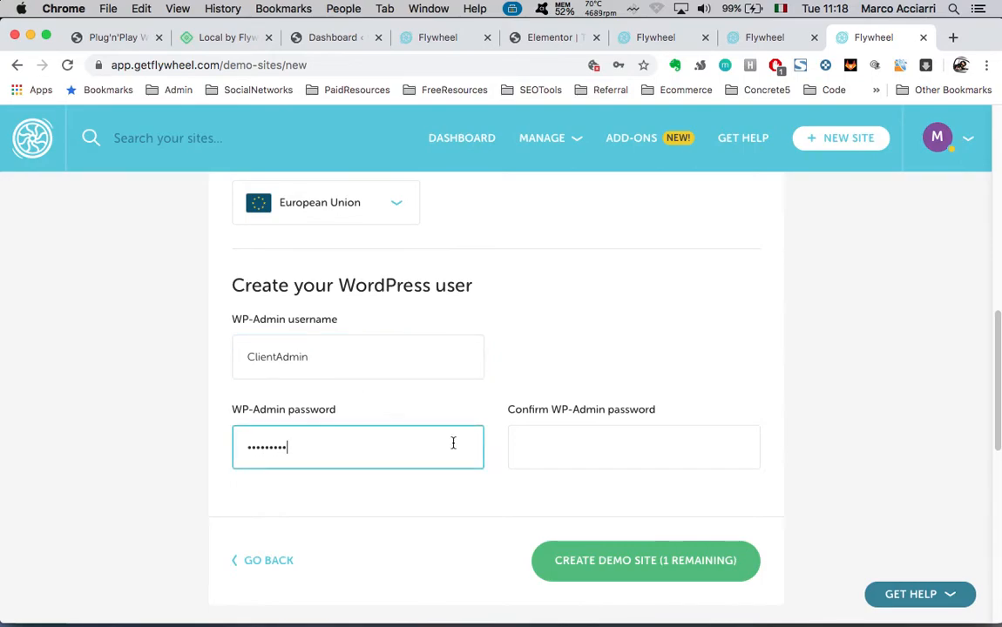
pyautogui.click(607, 447)
pyautogui.write('•••••••••')
pyautogui.click(647, 568)
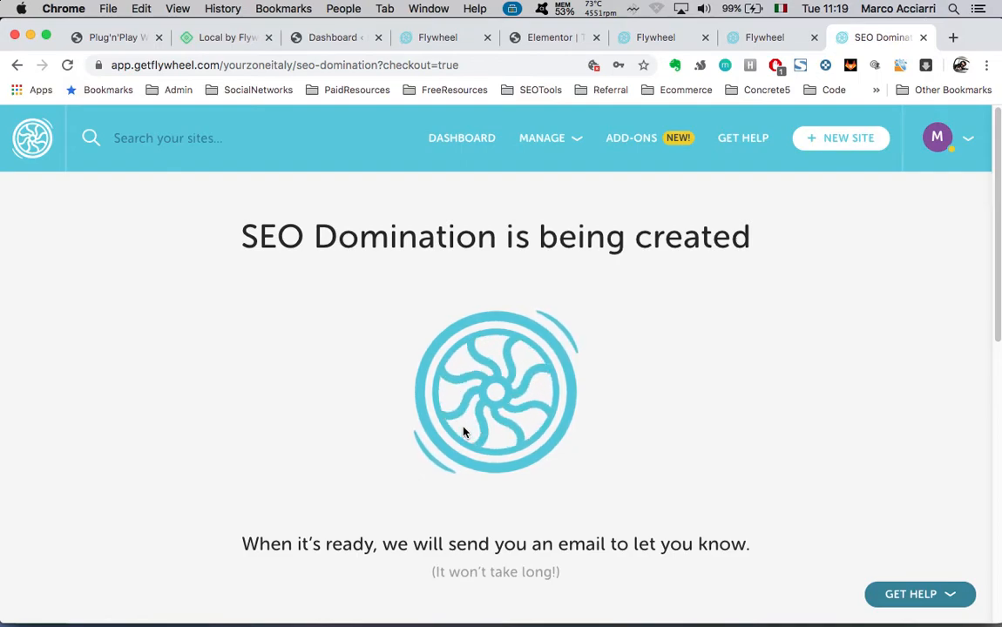
pyautogui.hotkey('ctrl', 'Up')
pyautogui.click(296, 232)
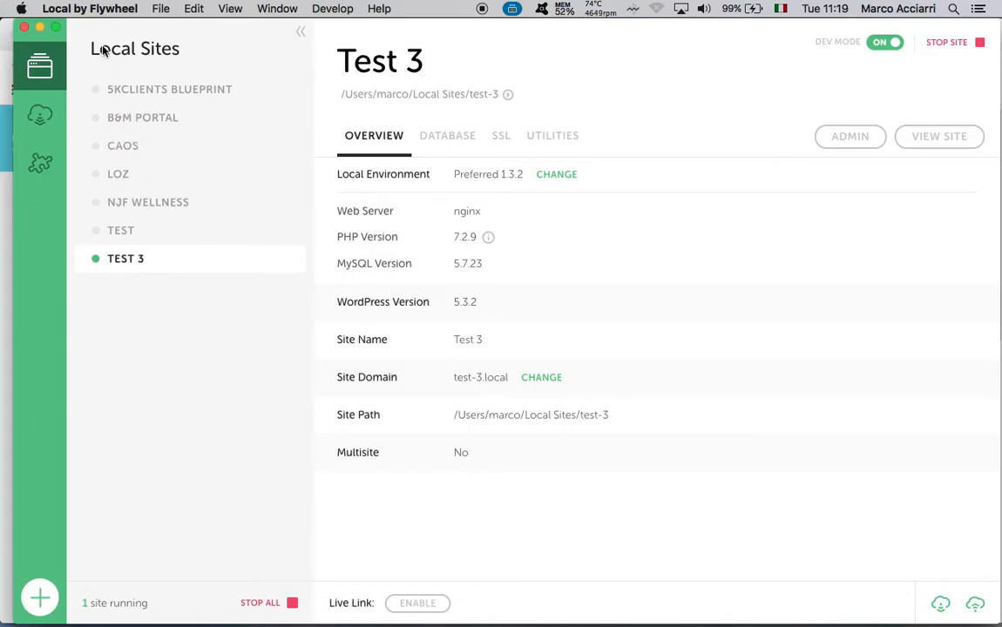
# Open Test 3's enabled 4c0aee00.ngrok.io live link from Local in Chrome
pyautogui.click(161, 9)
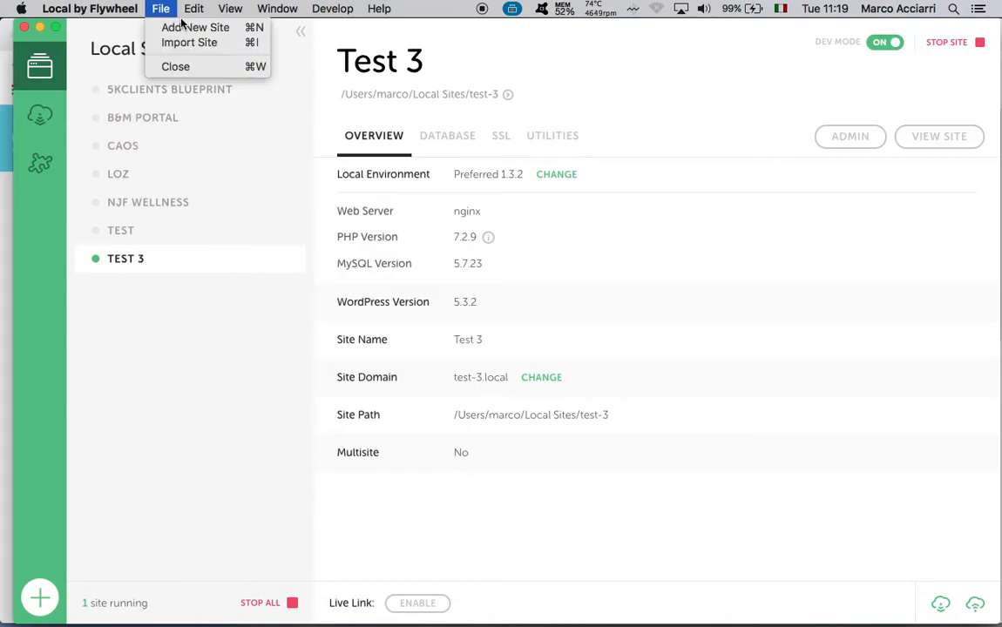
pyautogui.click(171, 375)
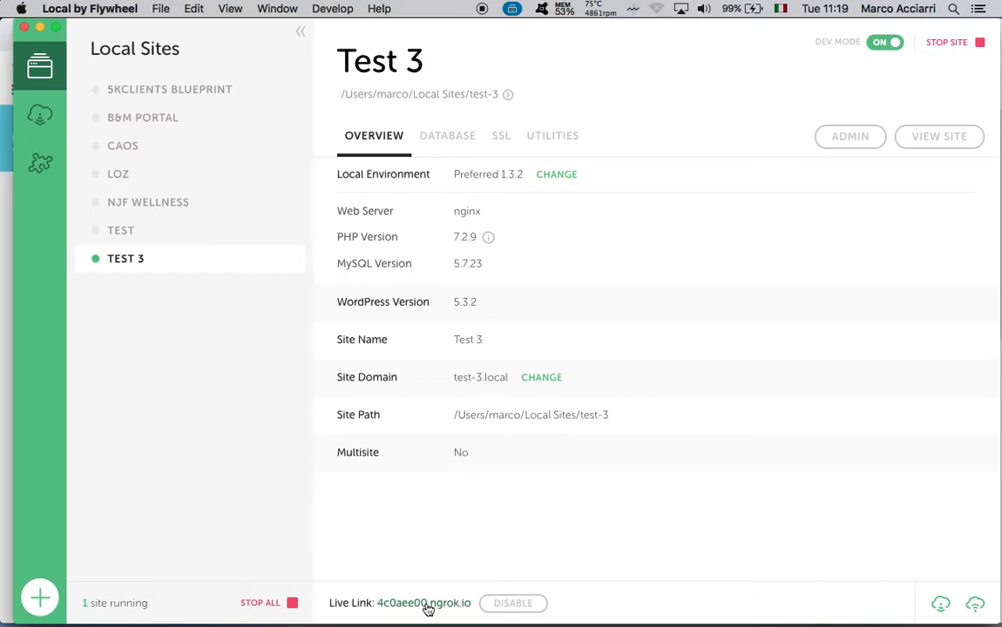
pyautogui.click(427, 607)
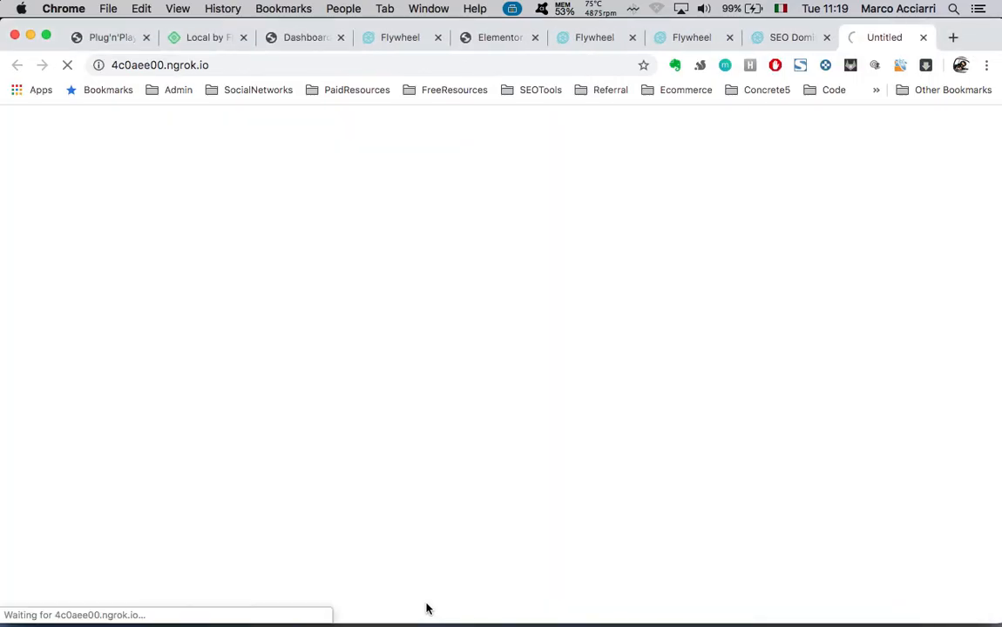
# Inspect the 4c0aee00.ngrok.io address and check the Local window while the page loads
pyautogui.click(228, 59)
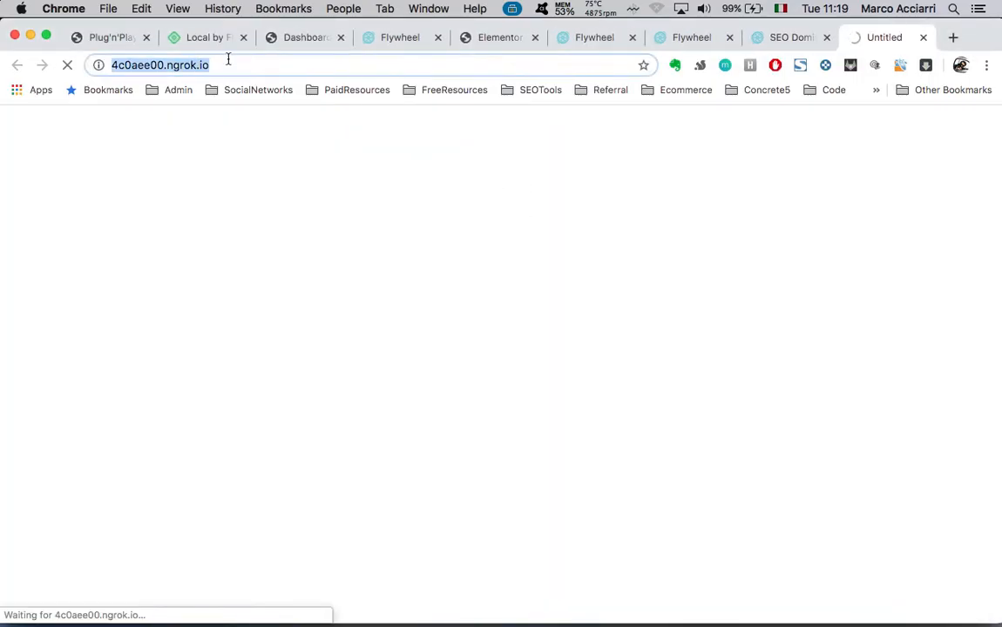
pyautogui.doubleClick(243, 64)
pyautogui.doubleClick(243, 65)
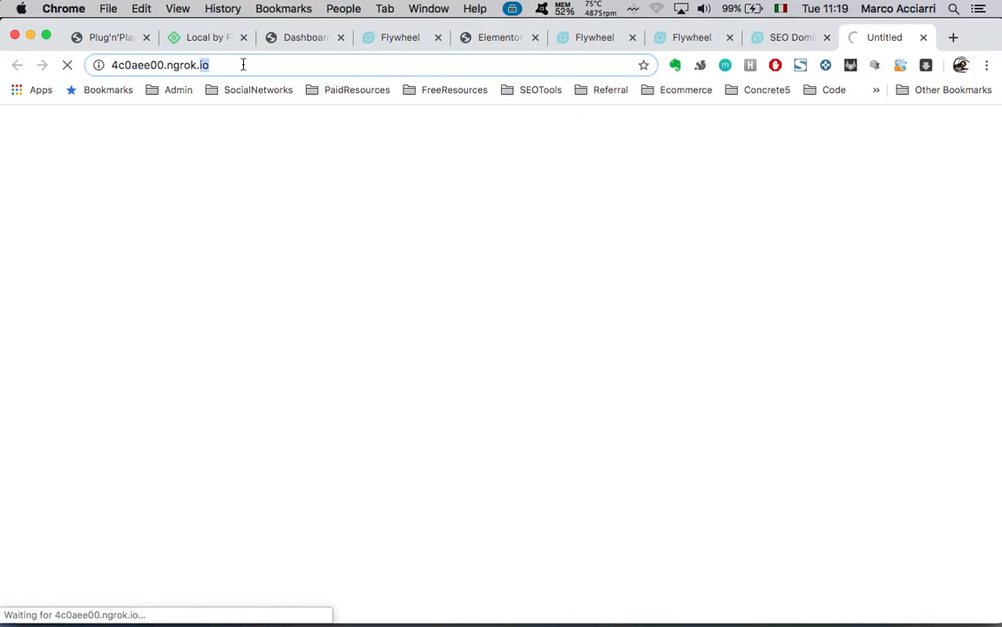
pyautogui.hotkey('ctrl', 'Up')
pyautogui.hotkey('ctrl', 'Up')
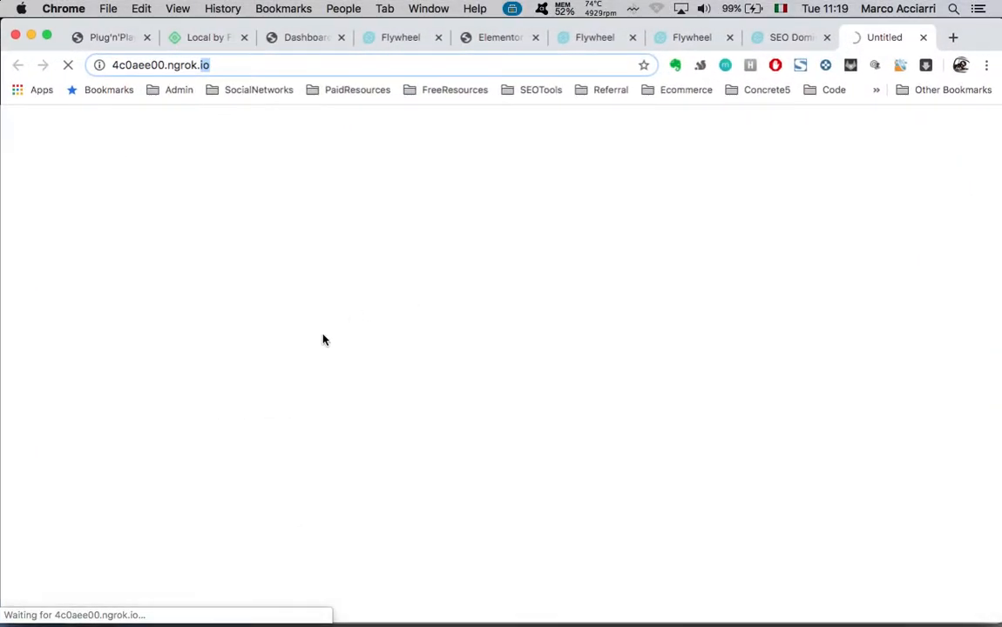
pyautogui.hotkey('ctrl', 'Up')
pyautogui.click(190, 236)
pyautogui.hotkey('ctrl', 'Up')
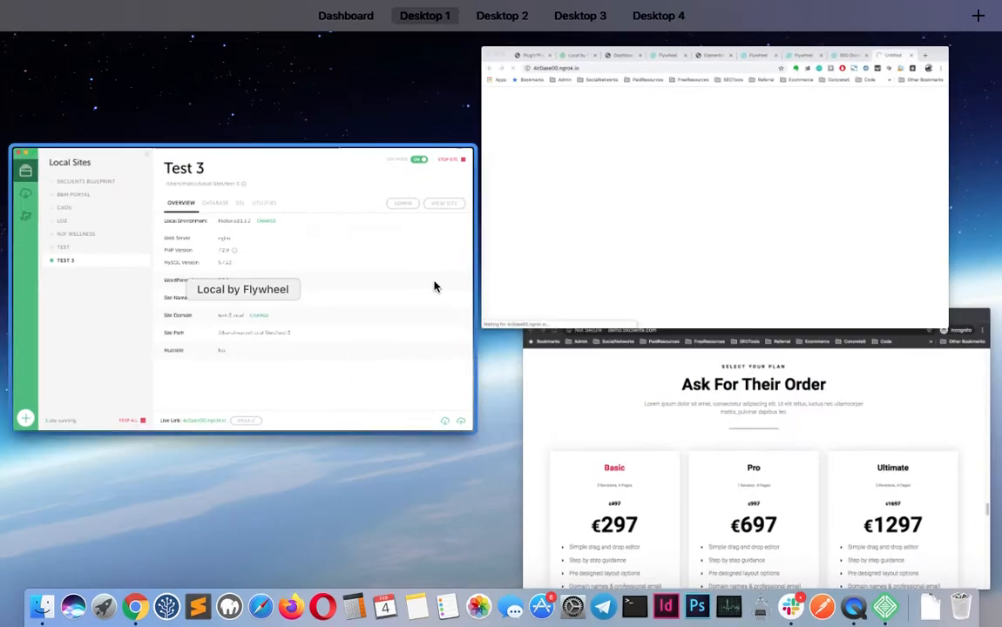
pyautogui.click(604, 213)
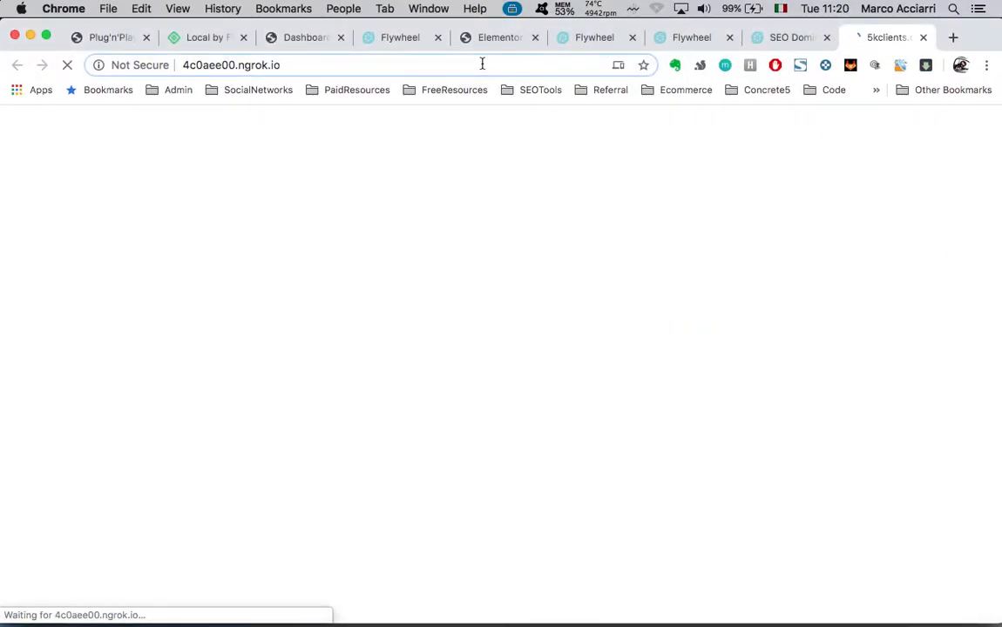
pyautogui.doubleClick(482, 64)
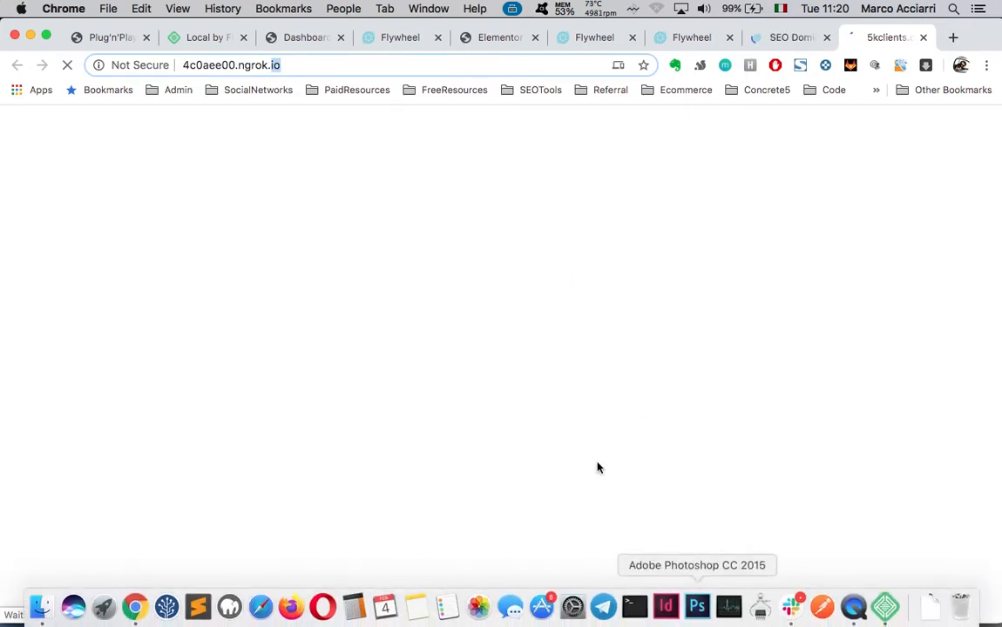
pyautogui.click(448, 64)
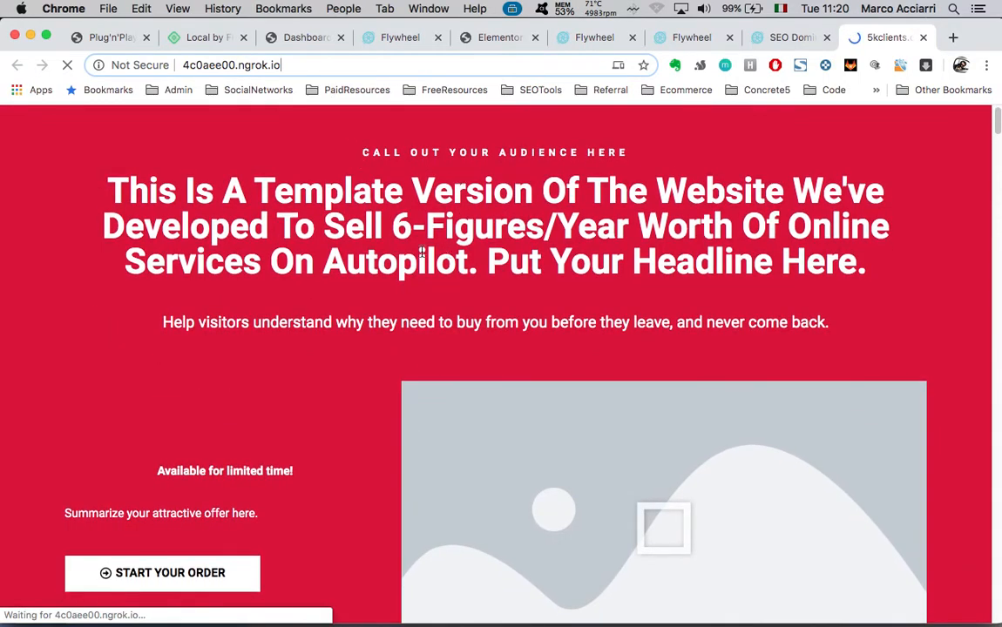
# Scroll through the loaded 5kclients landing page and briefly peek at the SEO Domination tab
pyautogui.scroll(-3, 479, 275)
pyautogui.scroll(-20, 478, 274)
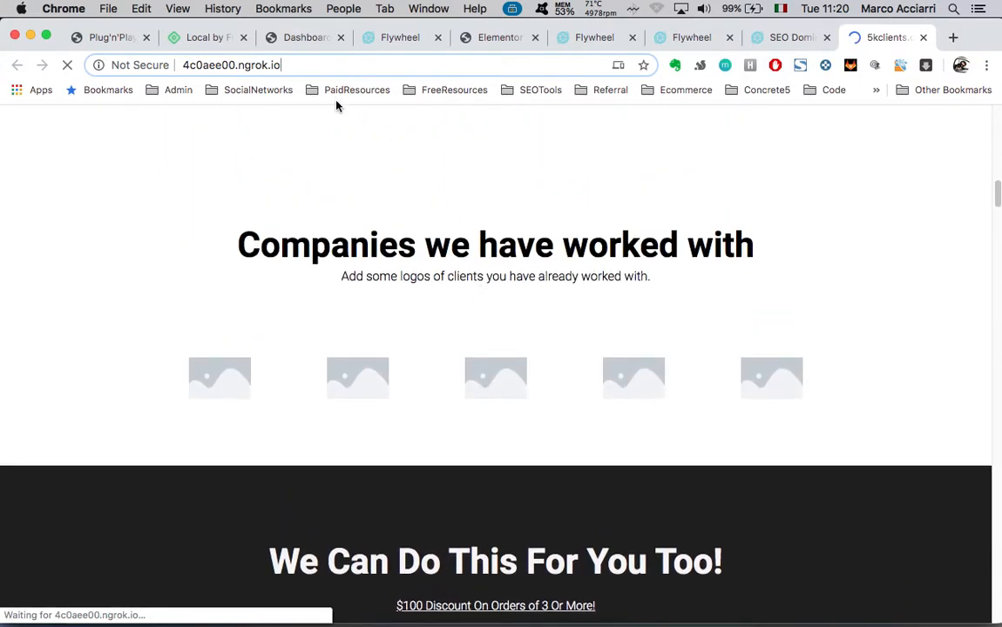
pyautogui.click(349, 66)
pyautogui.scroll(-15, 468, 366)
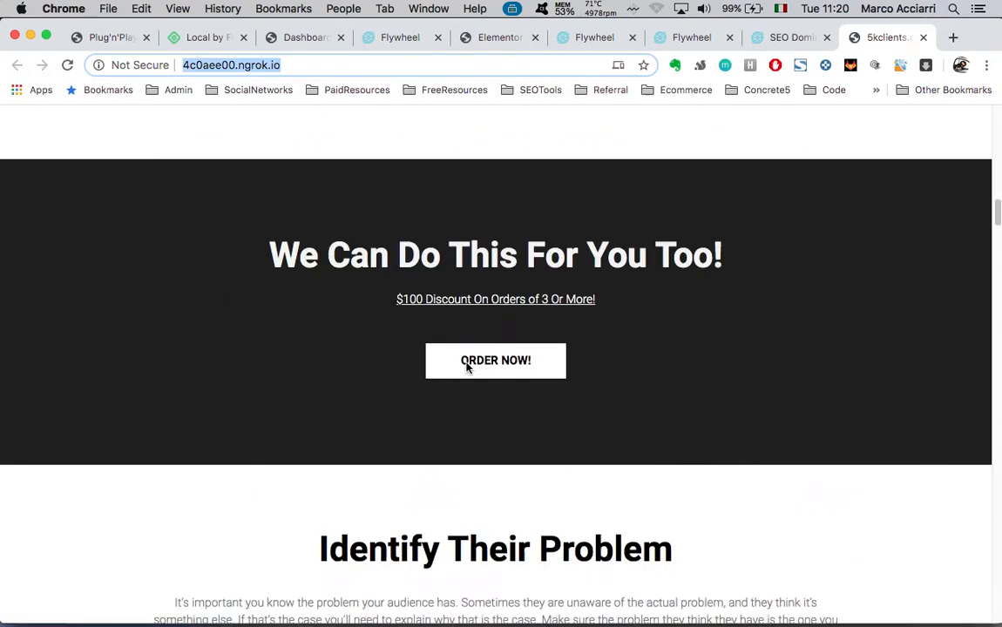
pyautogui.scroll(-10, 467, 368)
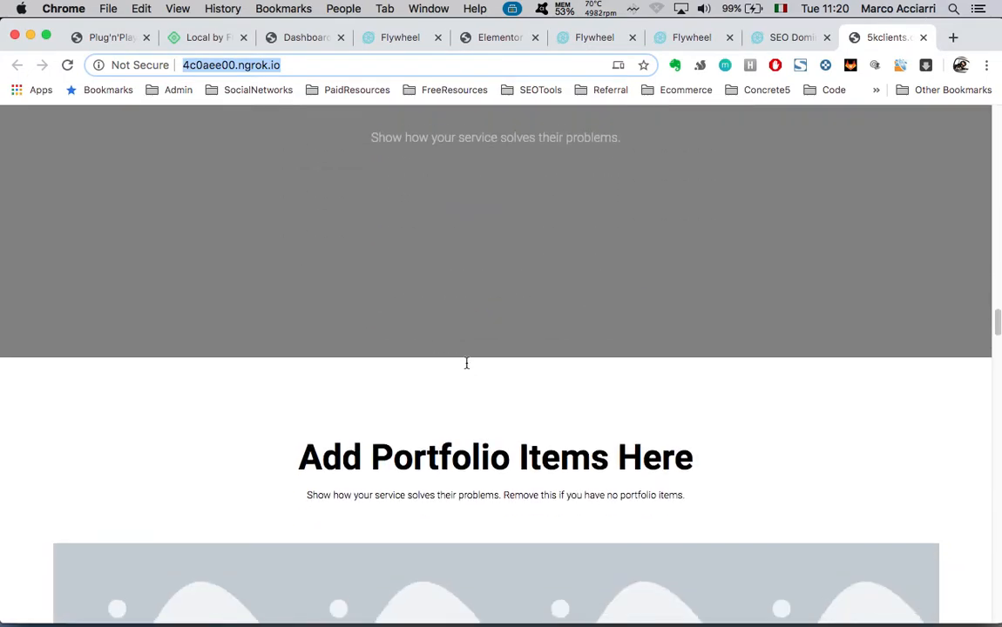
pyautogui.click(764, 39)
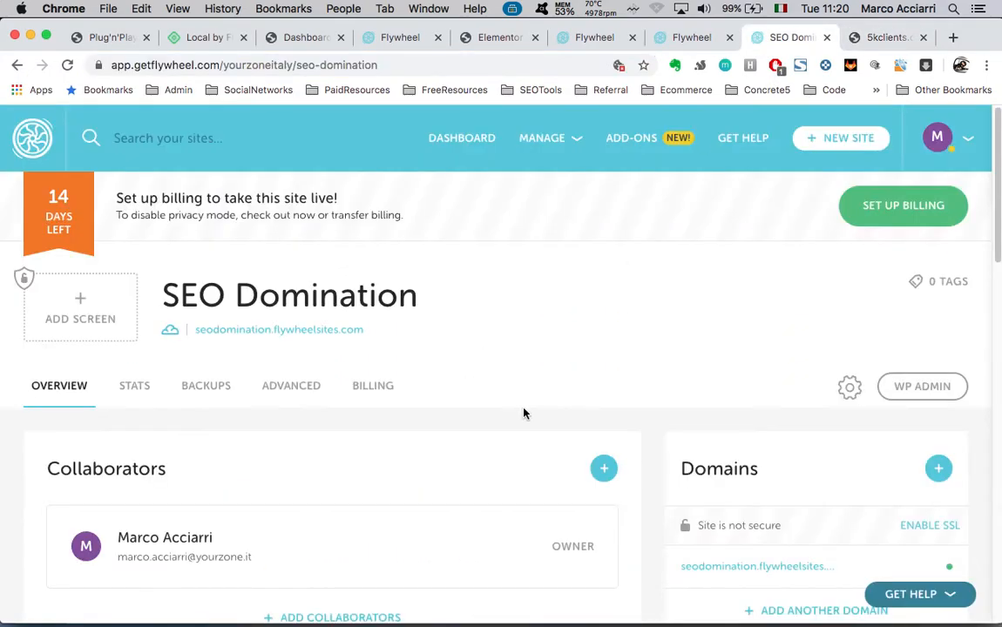
pyautogui.click(859, 39)
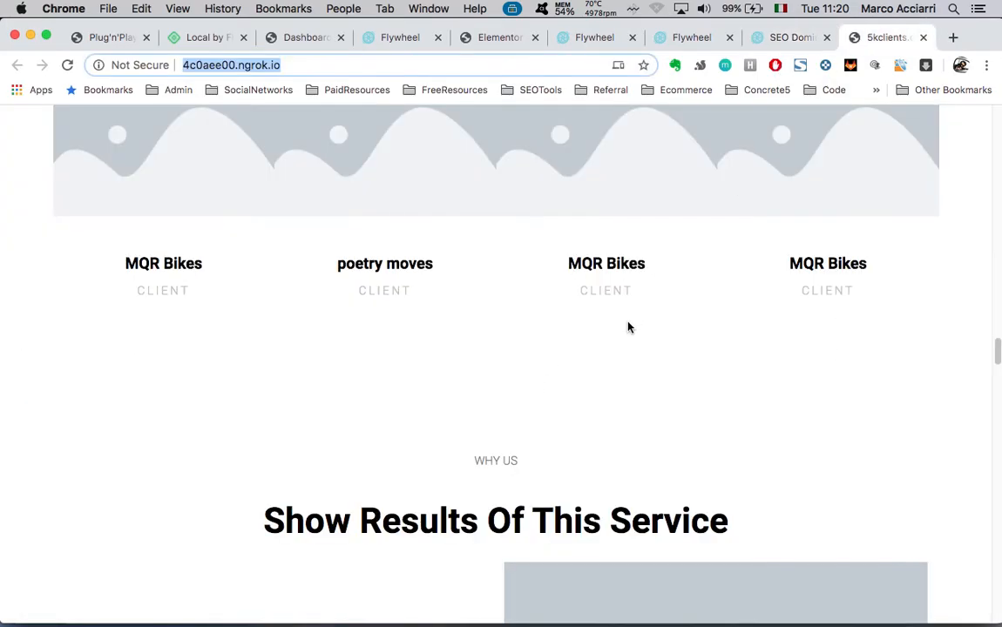
# Glance at Local via Mission Control, then bring up Chrome's SEO Domination dashboard tab
pyautogui.scroll(-10, 631, 329)
pyautogui.scroll(20, 630, 329)
pyautogui.hotkey('ctrl', 'Up')
pyautogui.click(302, 273)
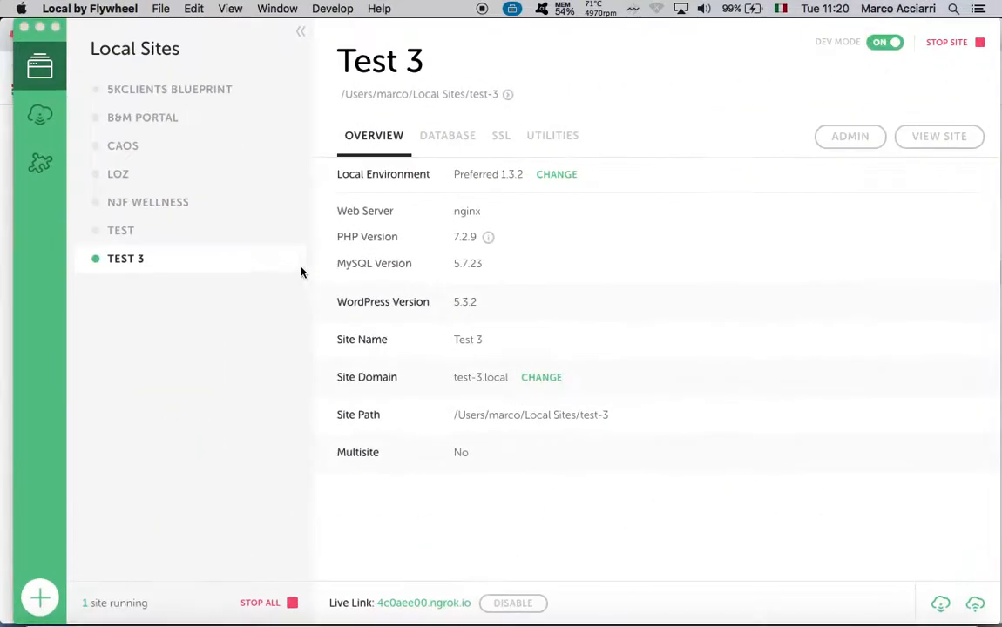
pyautogui.hotkey('ctrl', 'Up')
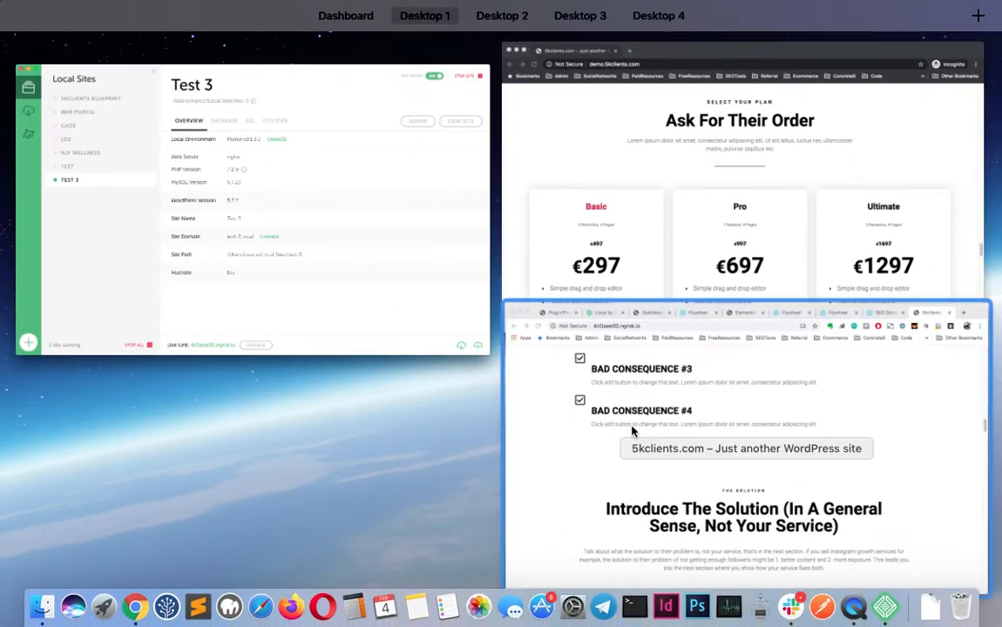
pyautogui.click(573, 429)
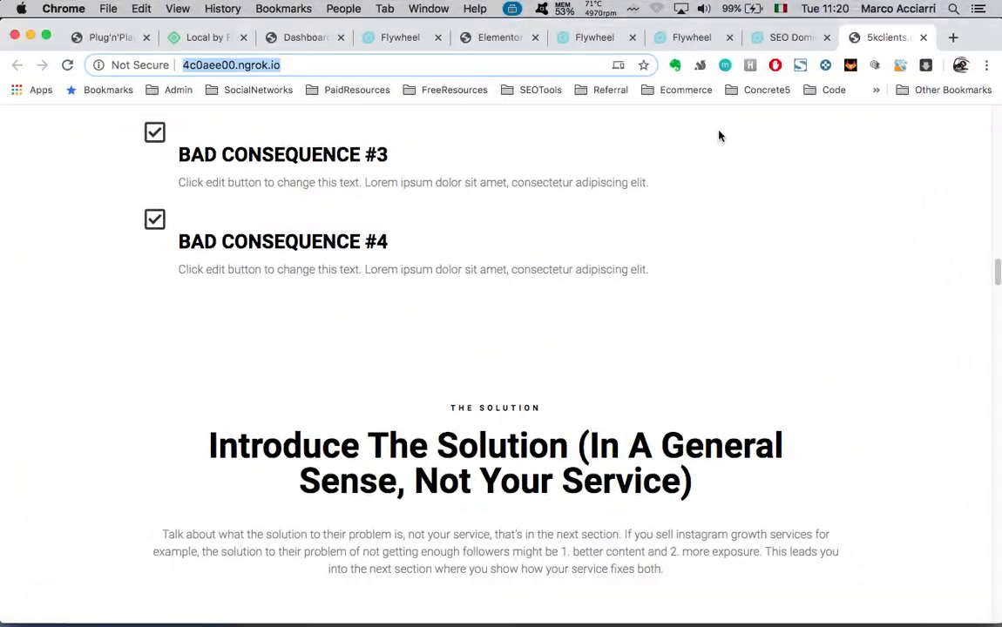
pyautogui.click(788, 37)
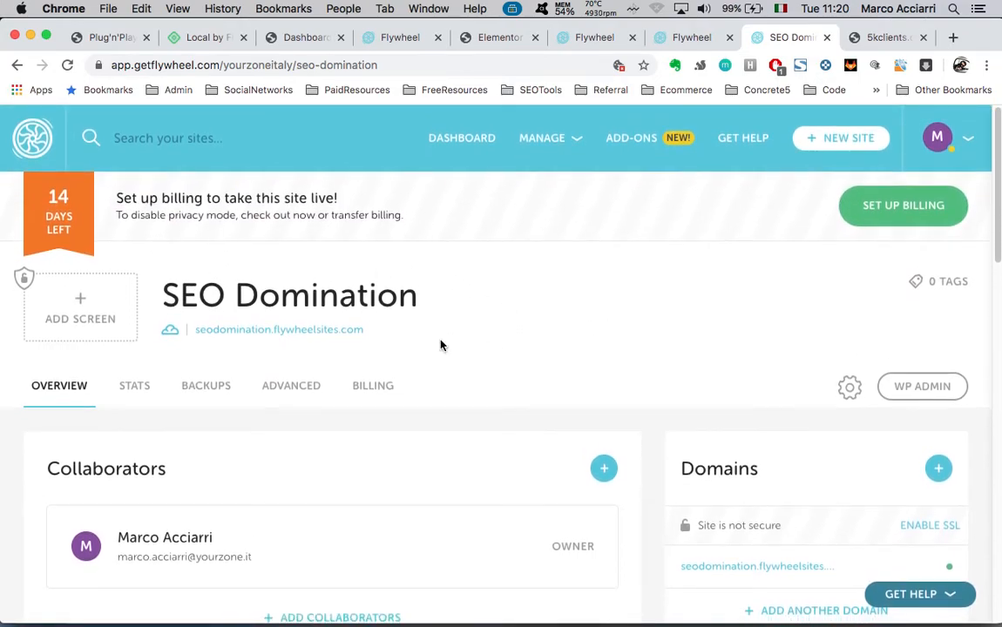
pyautogui.scroll(-1, 441, 346)
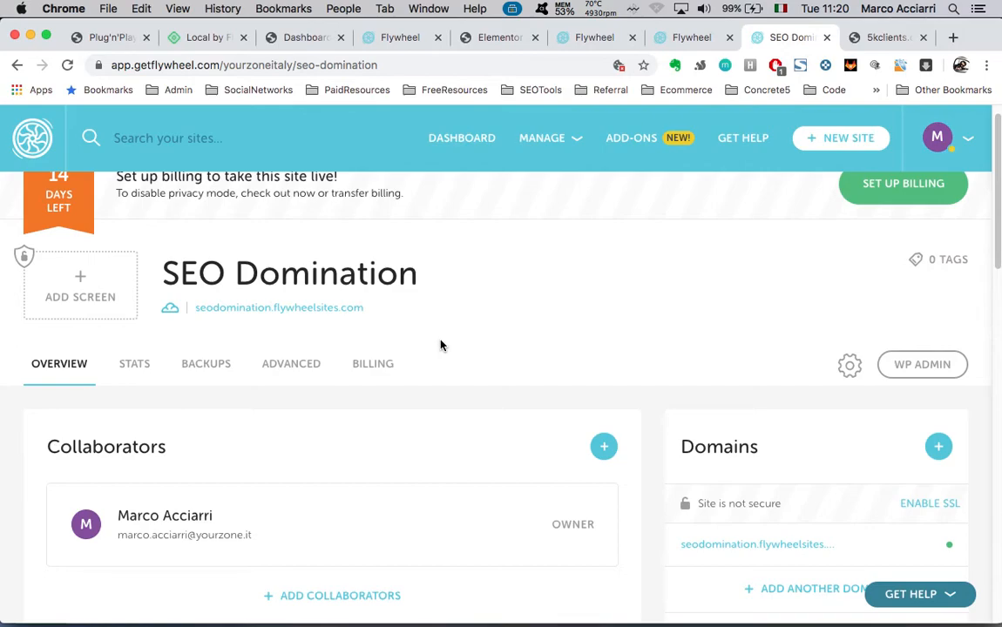
pyautogui.scroll(-5, 518, 324)
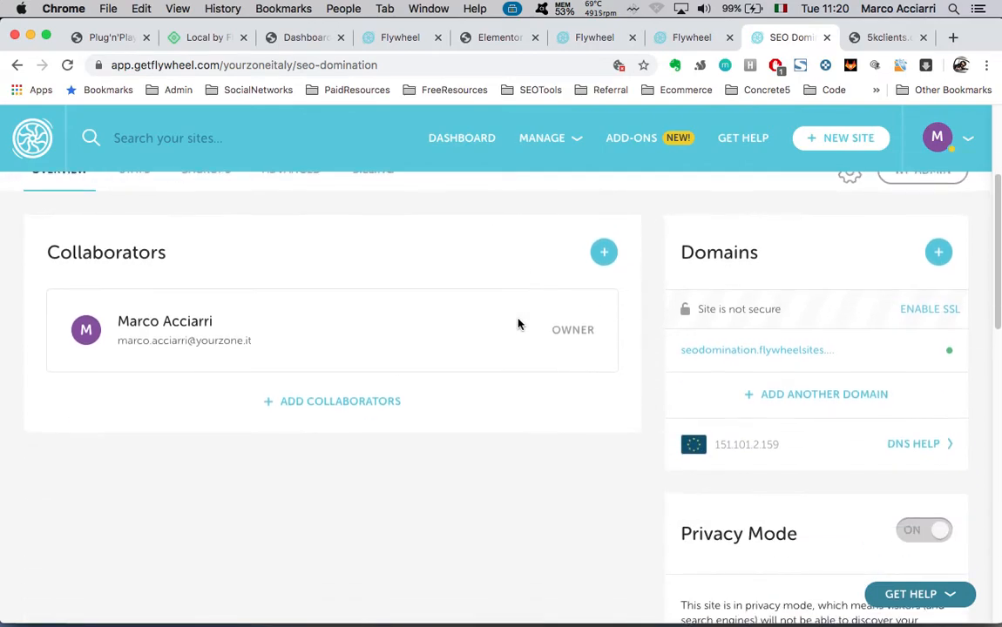
pyautogui.scroll(5, 518, 325)
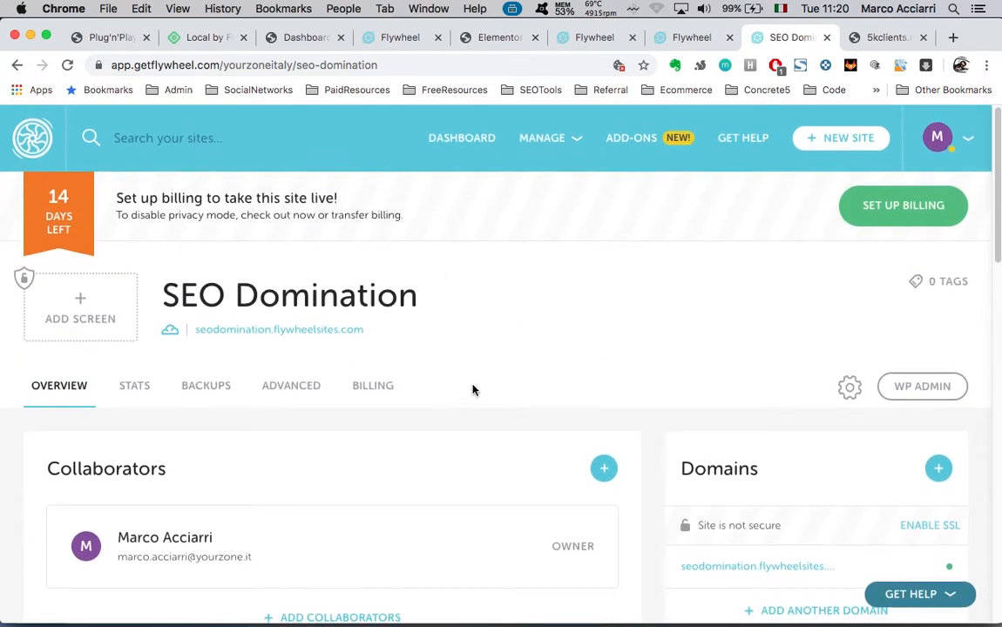
pyautogui.hotkey('ctrl', 'Up')
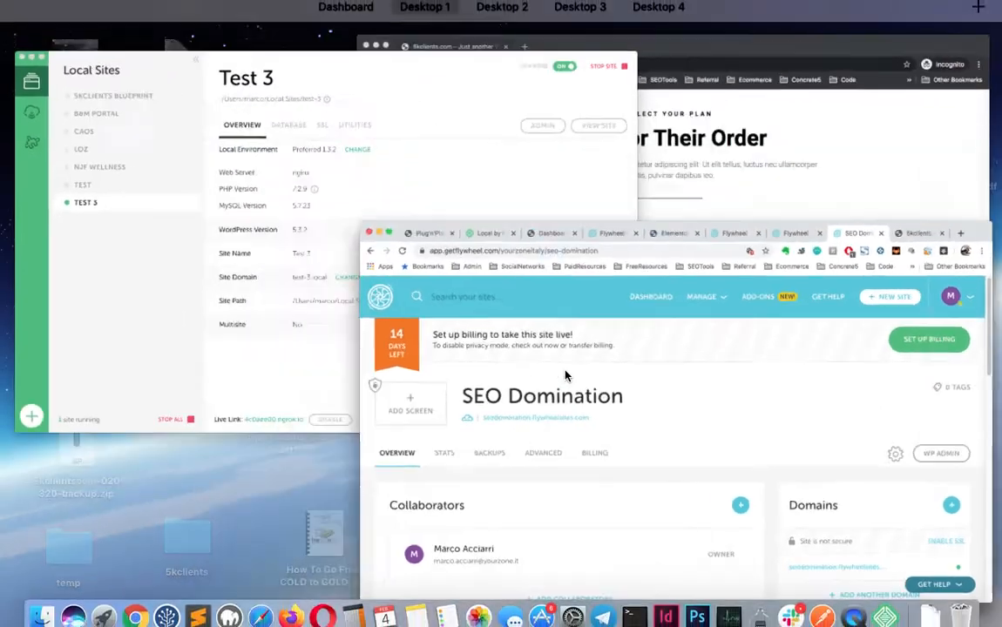
pyautogui.click(338, 275)
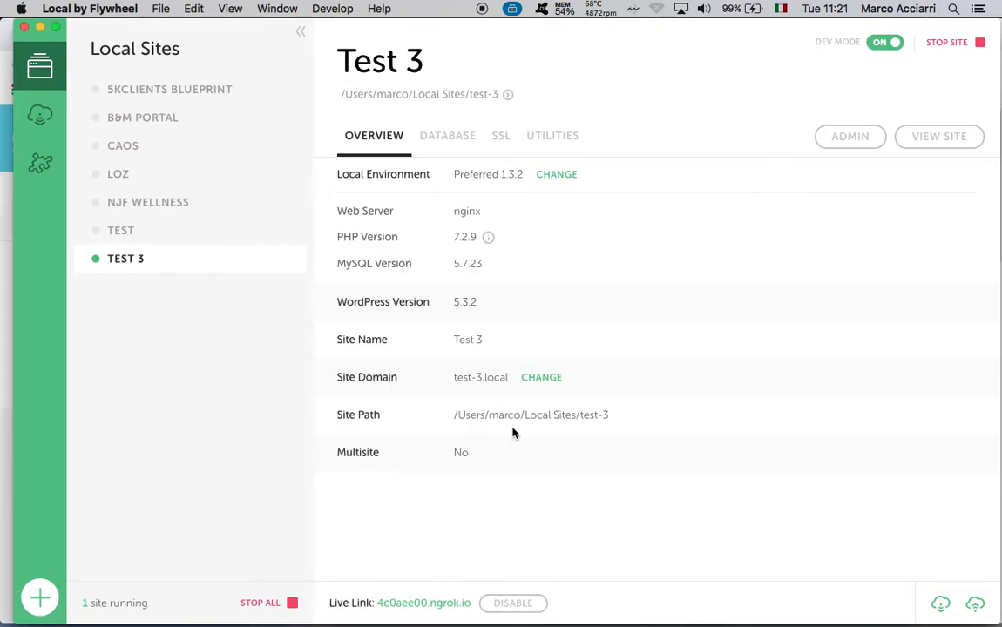
pyautogui.hotkey('ctrl', 'Up')
pyautogui.click(283, 264)
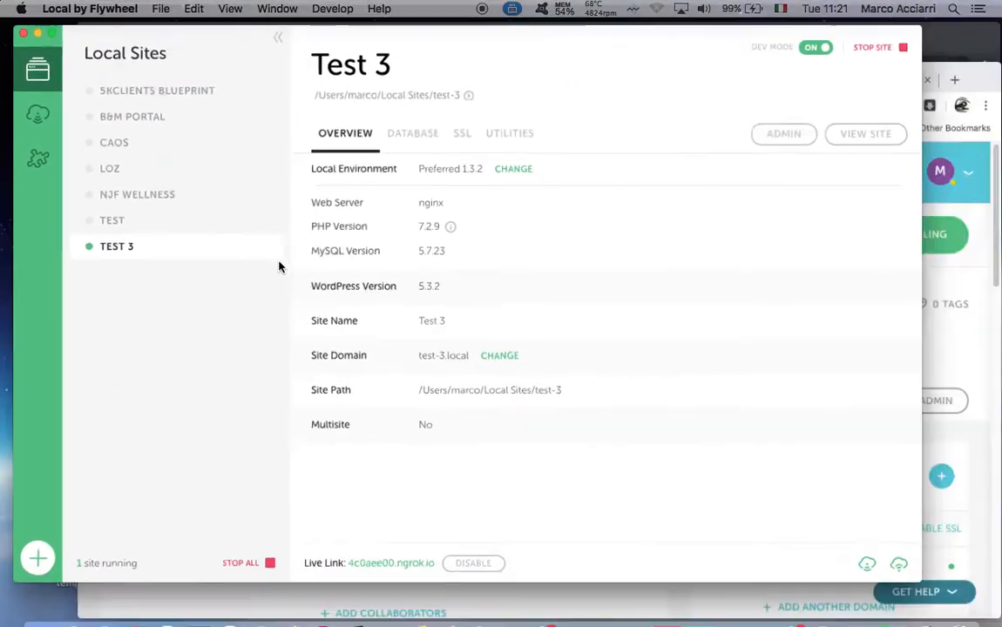
pyautogui.hotkey('ctrl', 'Up')
pyautogui.click(667, 423)
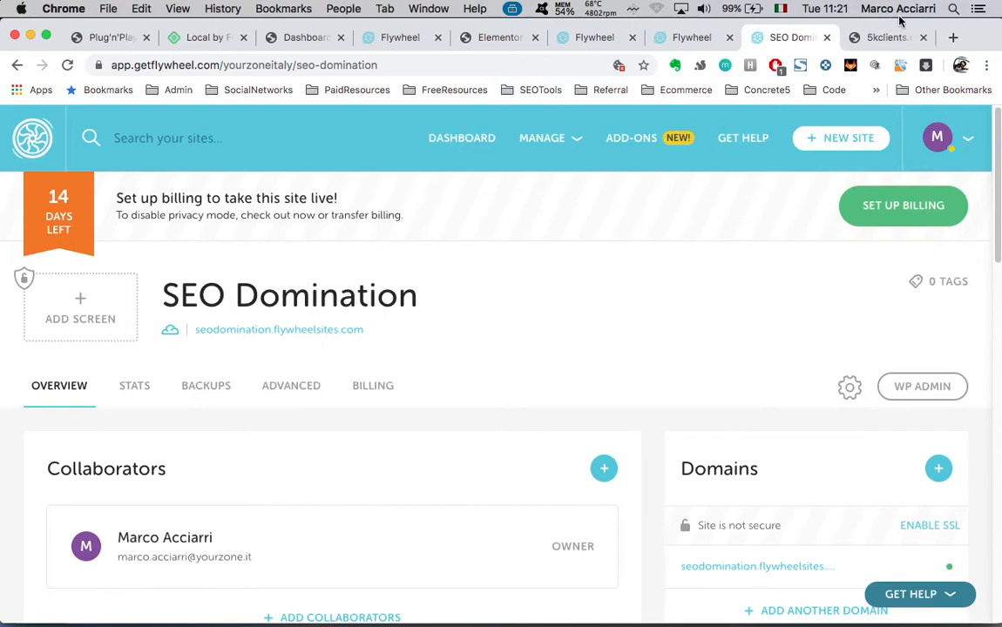
pyautogui.click(876, 39)
pyautogui.doubleClick(310, 62)
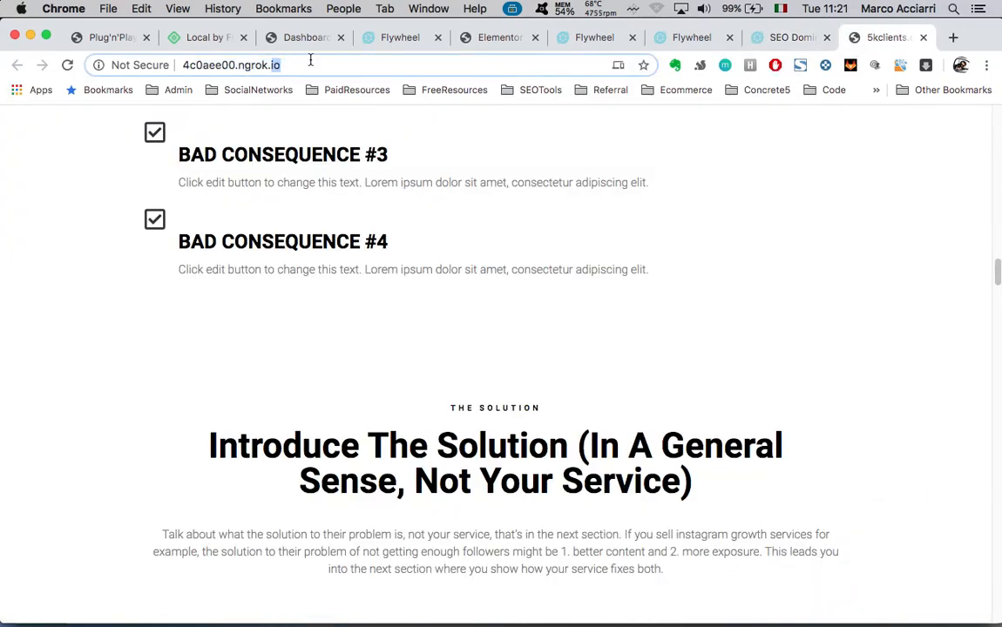
pyautogui.scroll(-4, 514, 333)
pyautogui.scroll(5, 514, 333)
pyautogui.scroll(-10, 514, 333)
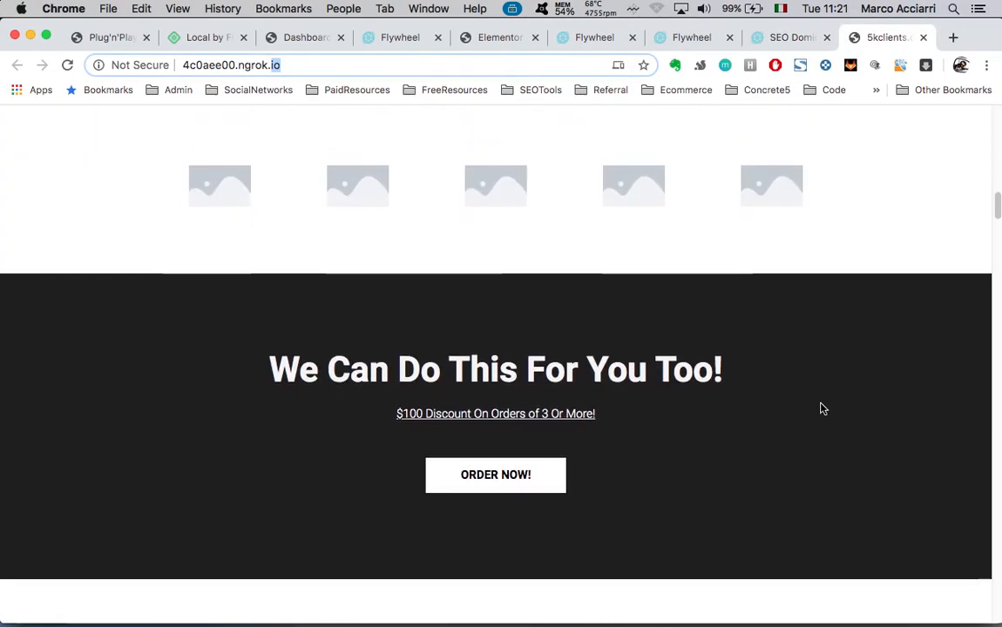
pyautogui.scroll(15, 821, 407)
pyautogui.click(784, 39)
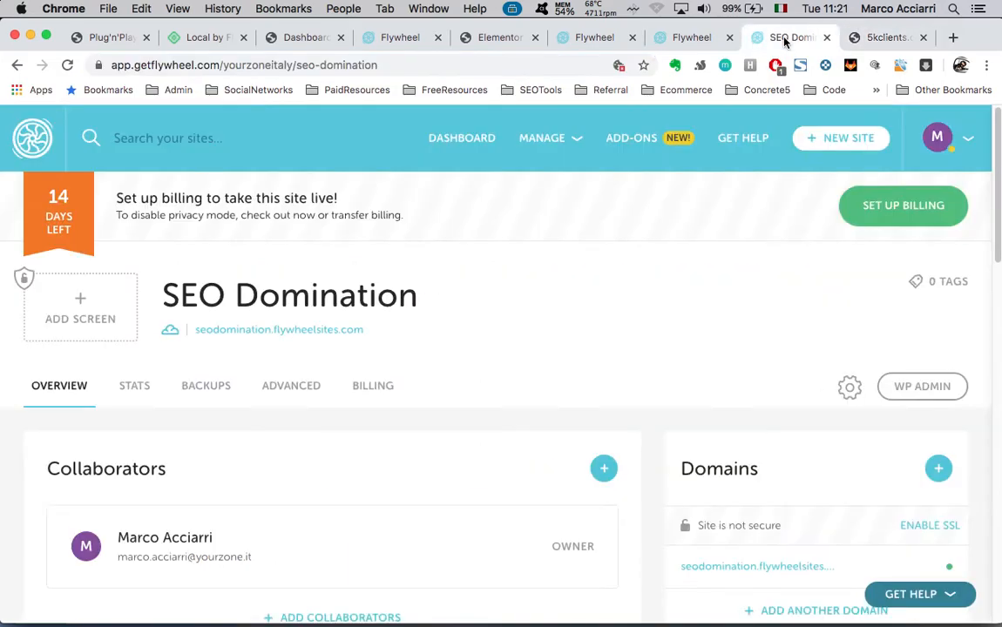
# Start SEO Domination billing setup with Someone else as owner and review the plan list
pyautogui.click(906, 215)
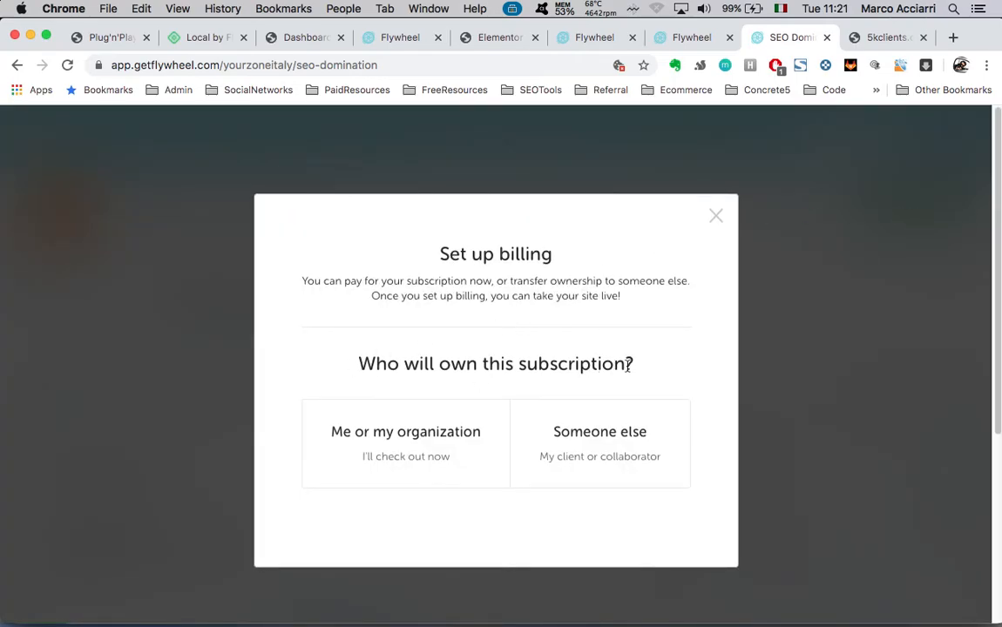
pyautogui.click(606, 434)
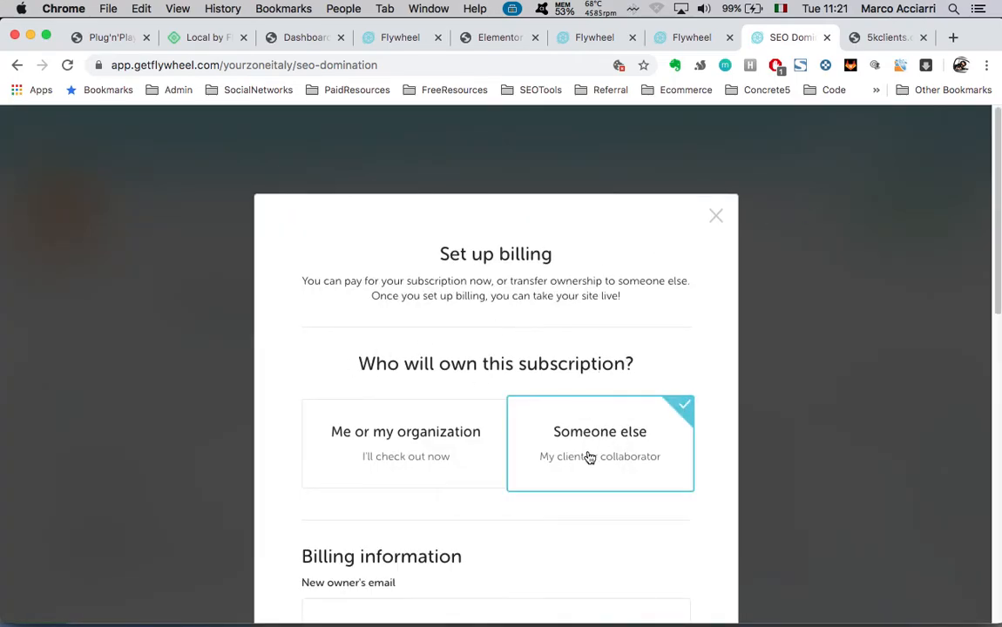
pyautogui.scroll(-5, 589, 457)
pyautogui.click(468, 323)
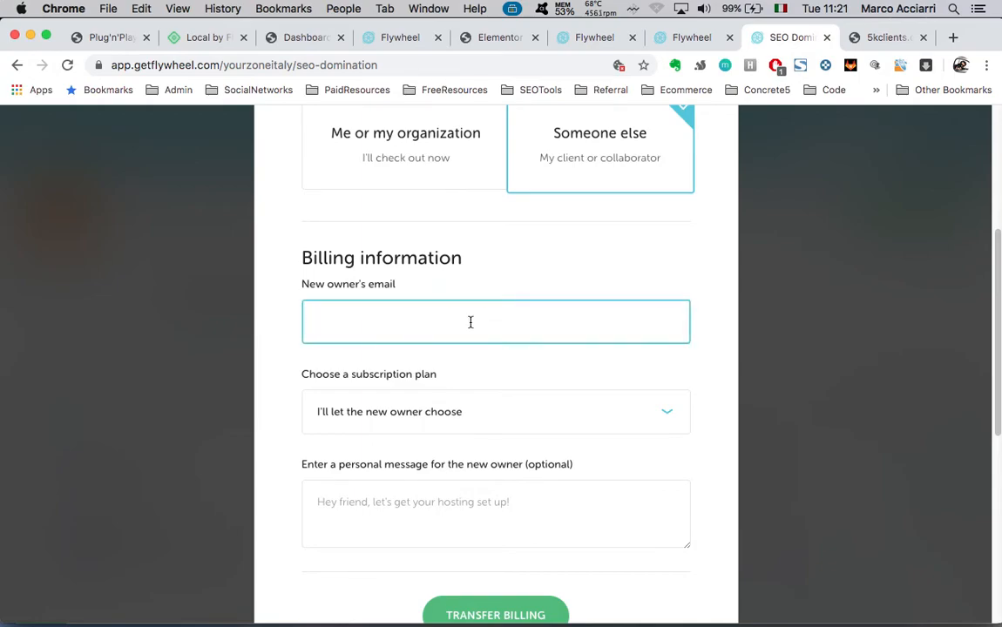
pyautogui.scroll(-1, 598, 453)
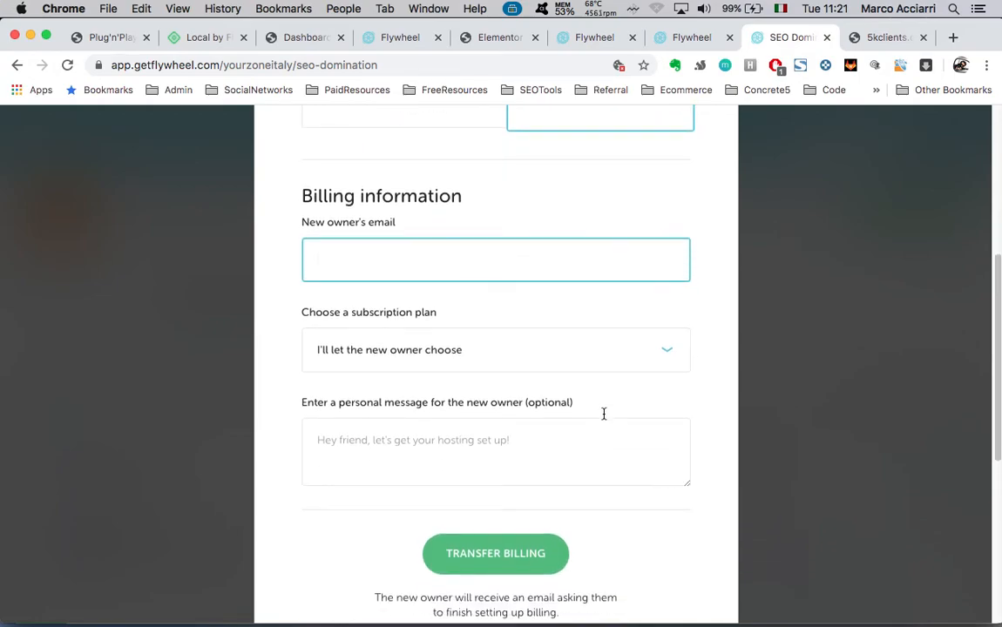
pyautogui.click(664, 349)
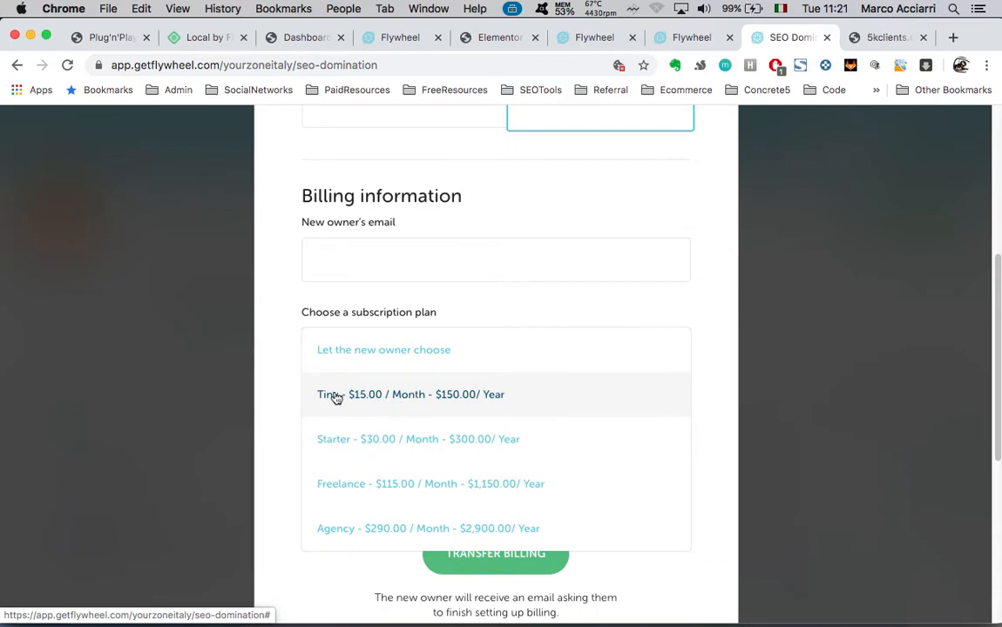
pyautogui.click(482, 300)
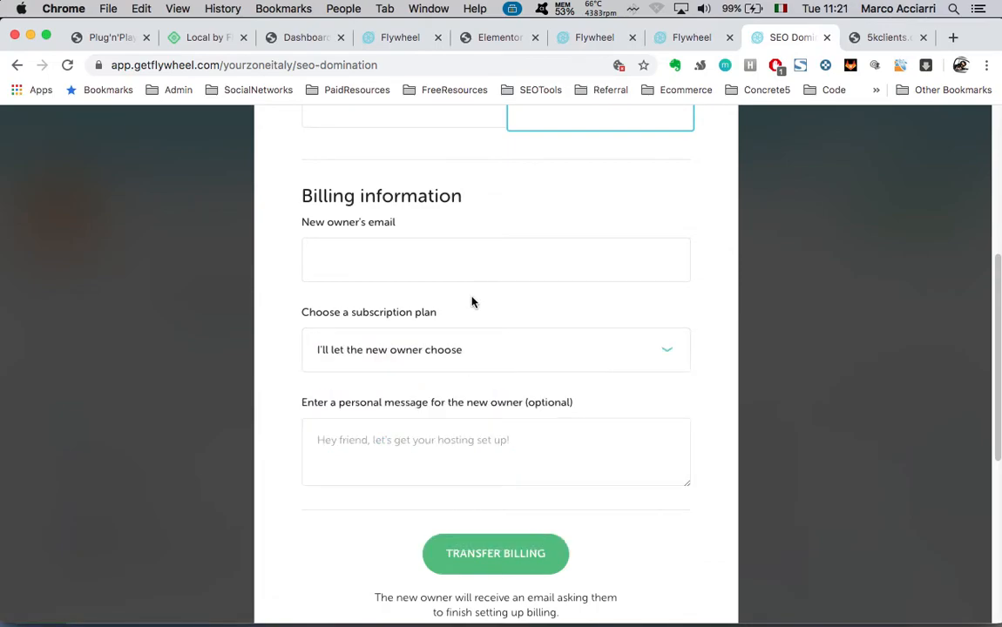
# Try the new-owner message box, then close billing setup without transferring ownership
pyautogui.click(474, 464)
pyautogui.write('asdfas')
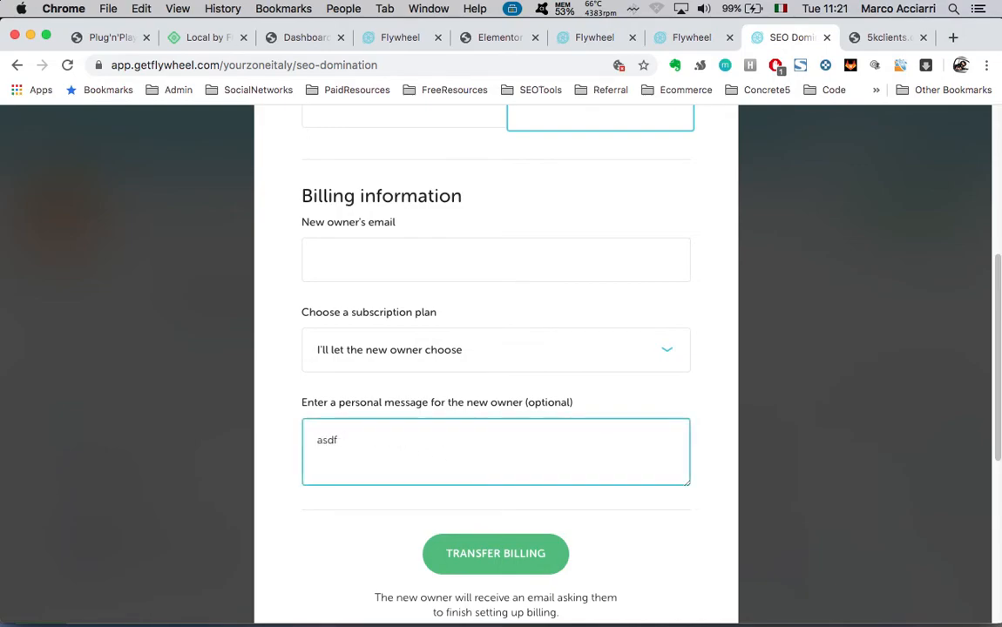
pyautogui.press('BackSpace')
pyautogui.press('BackSpace')
pyautogui.scroll(-1, 511, 507)
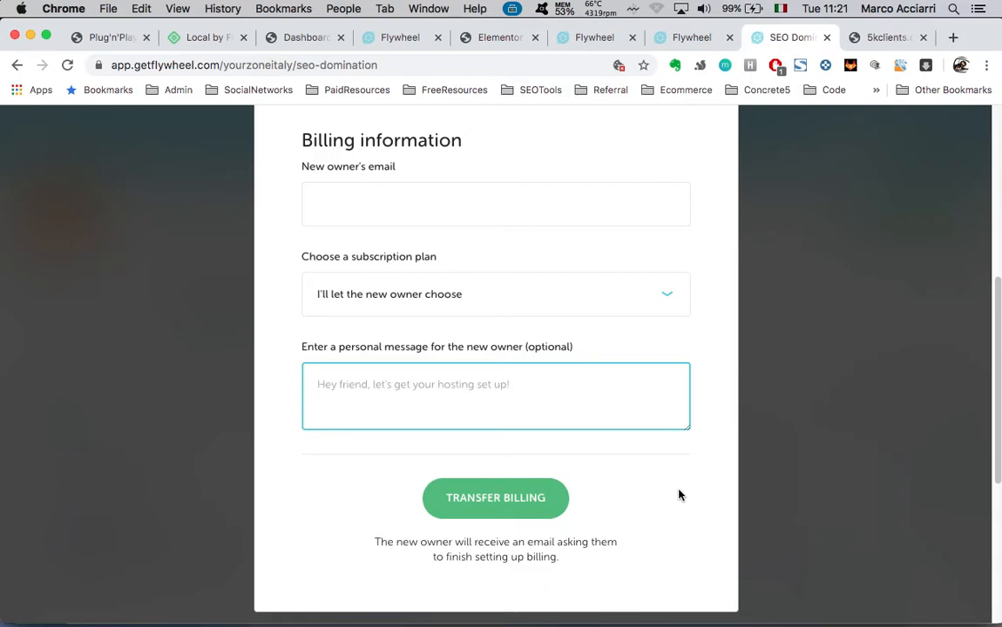
pyautogui.scroll(5, 680, 495)
pyautogui.scroll(2, 680, 495)
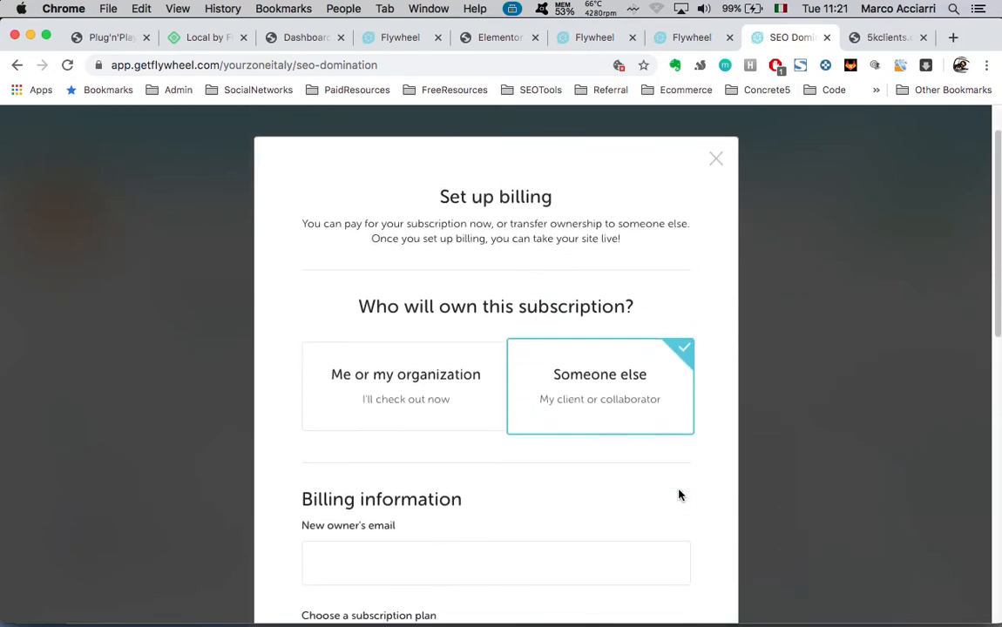
pyautogui.scroll(-5, 638, 518)
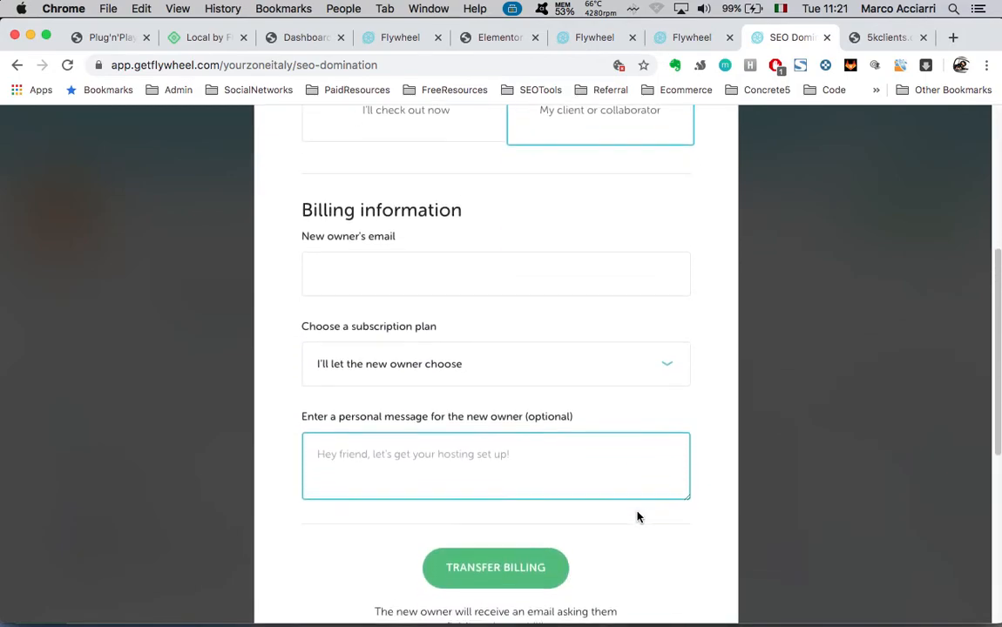
pyautogui.scroll(6, 638, 518)
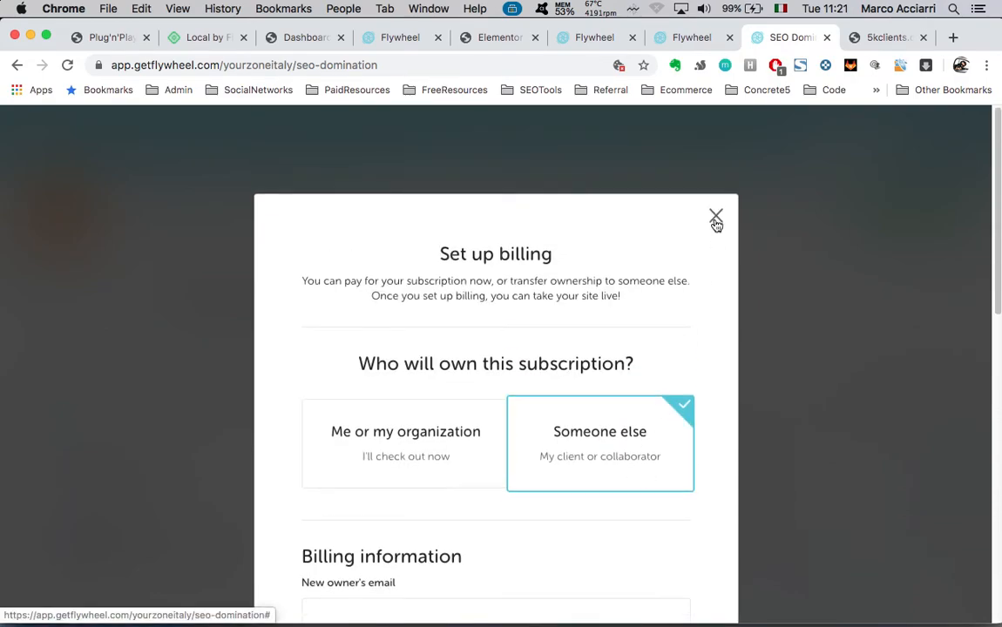
pyautogui.click(715, 217)
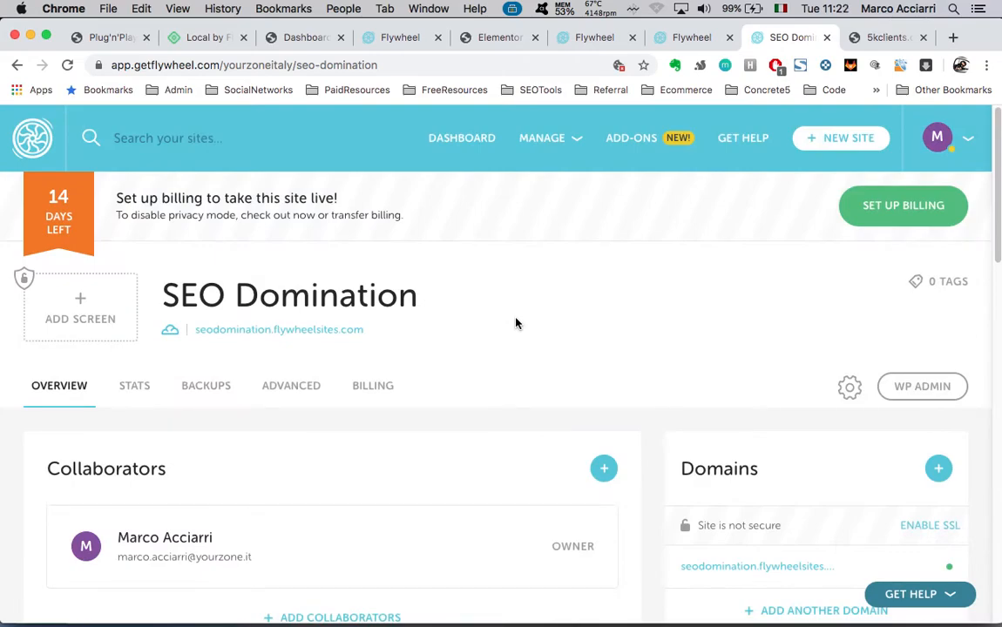
# Alternate between the SEO Domination page and Local, ending on Local's Test 3 overview
pyautogui.hotkey('ctrl', 'Up')
pyautogui.click(387, 284)
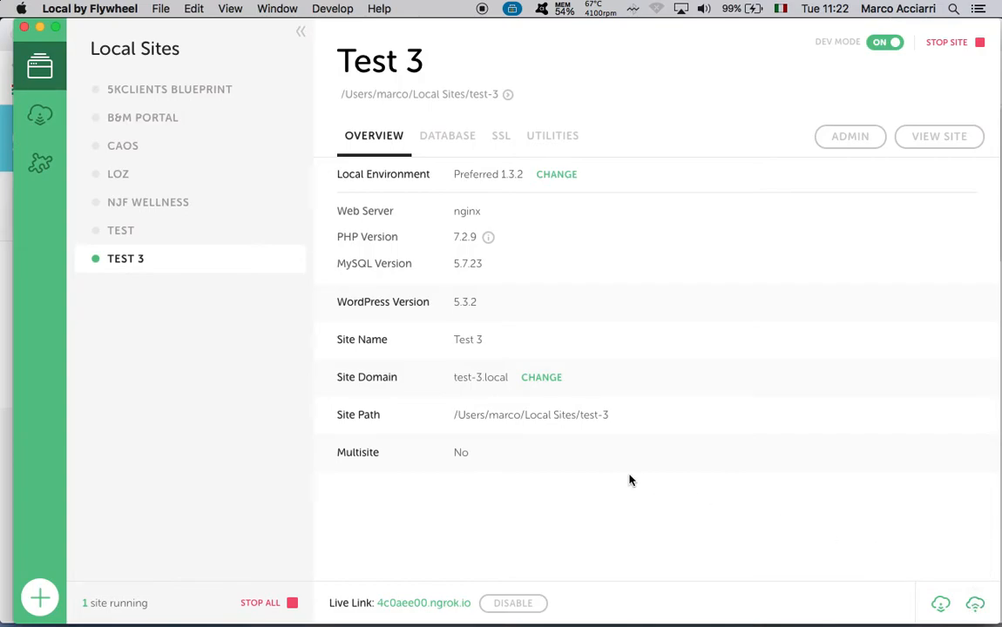
pyautogui.hotkey('ctrl', 'Up')
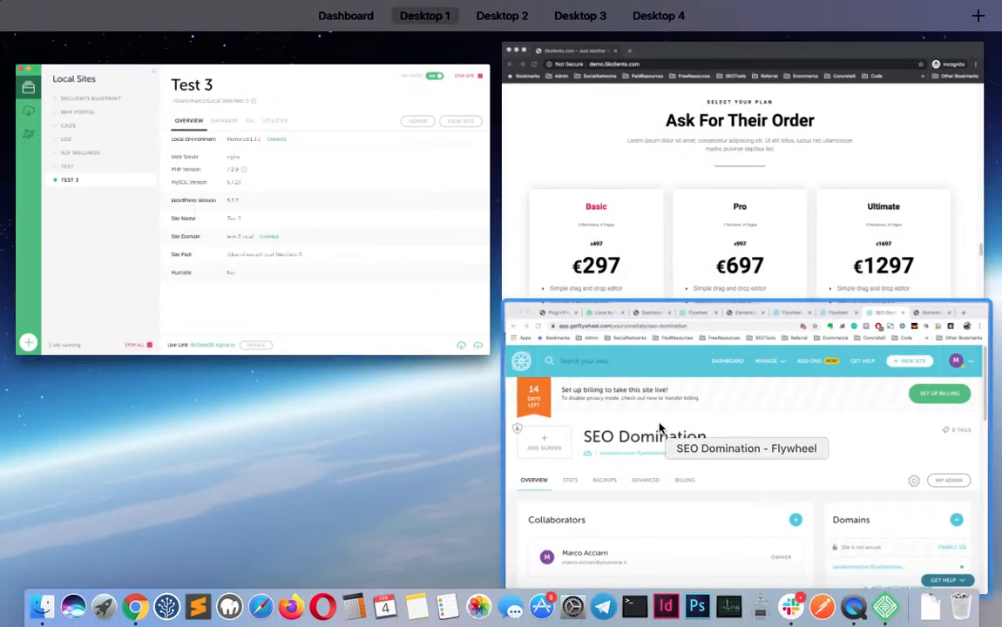
pyautogui.click(660, 428)
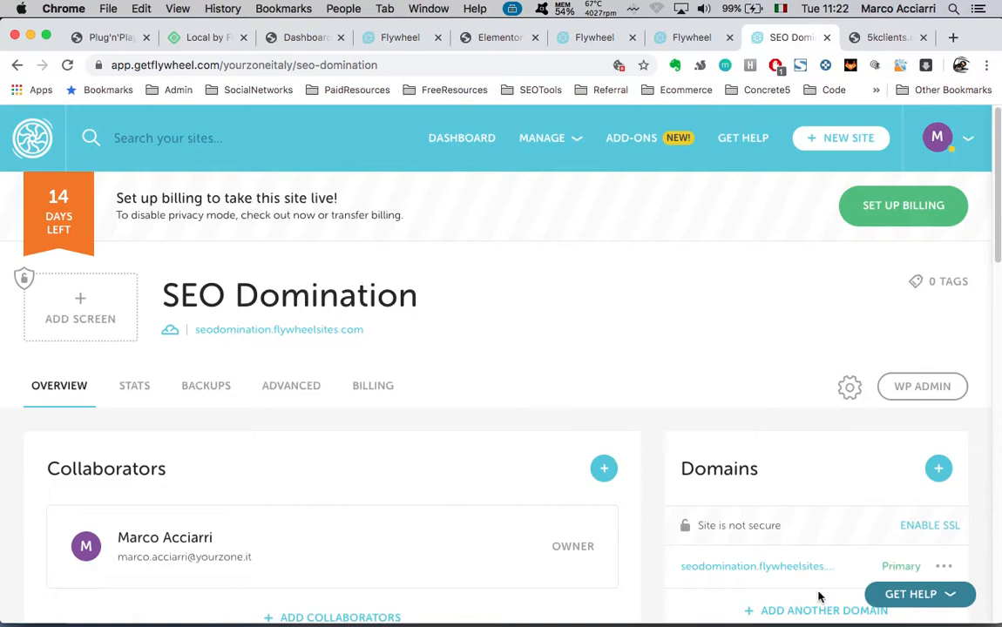
pyautogui.hotkey('ctrl', 'Up')
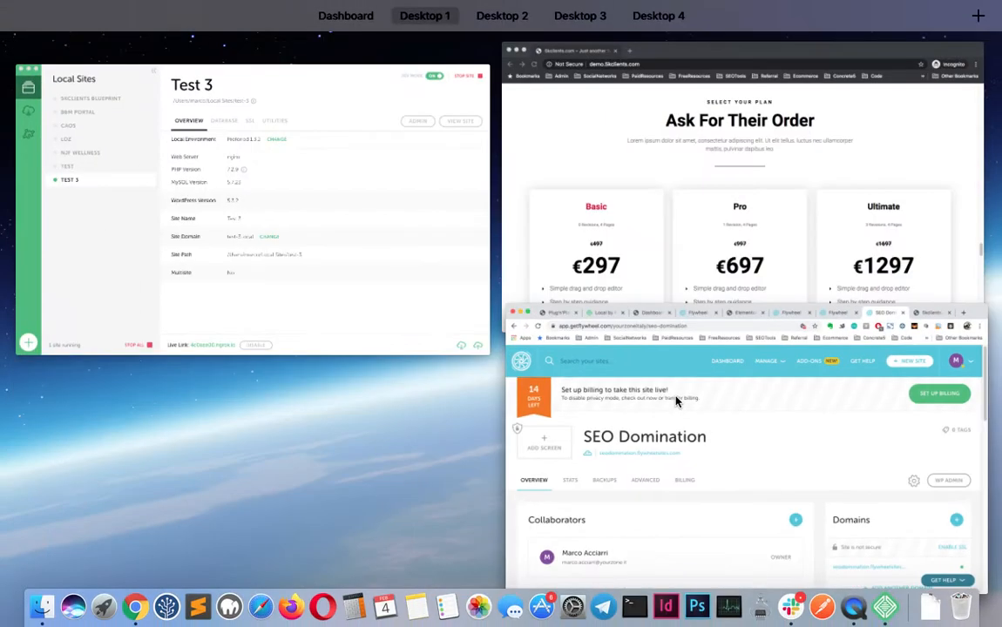
pyautogui.click(676, 401)
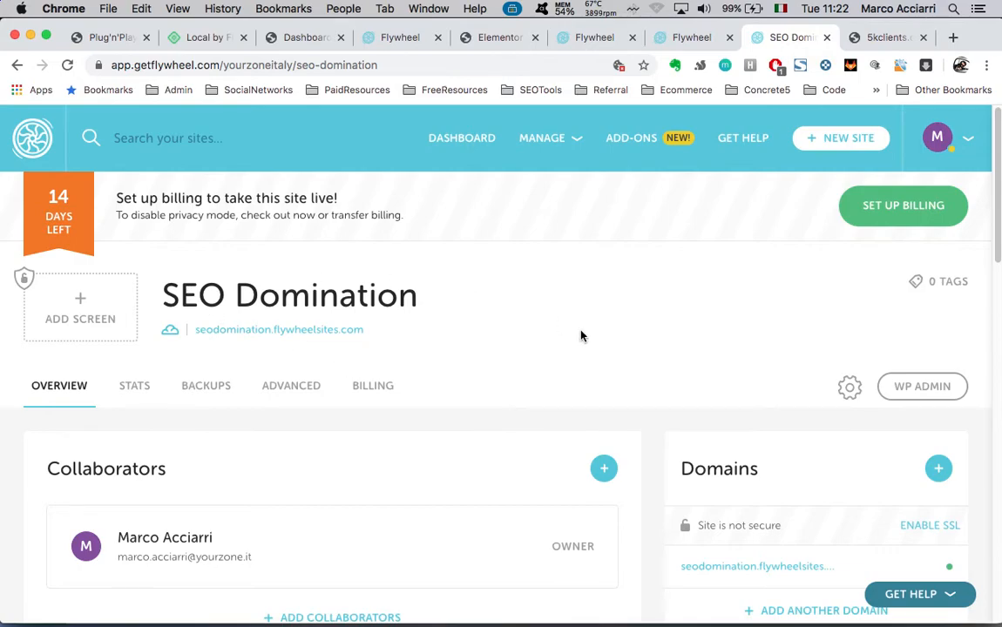
pyautogui.hotkey('ctrl', 'Up')
pyautogui.click(315, 230)
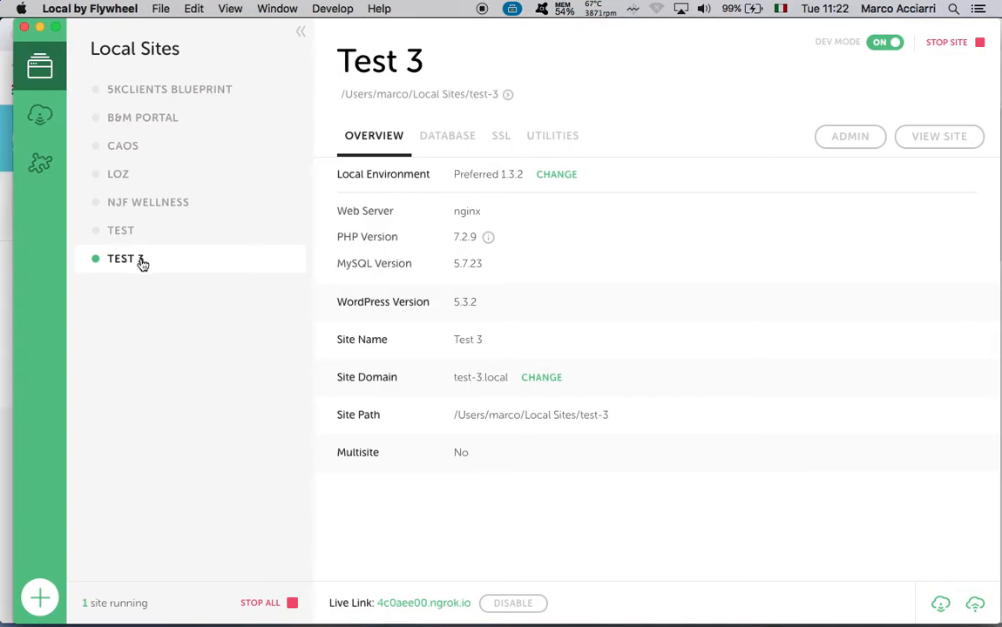
# Push Test 3 to the SEO Domination Flywheel site with the database included
pyautogui.click(975, 604)
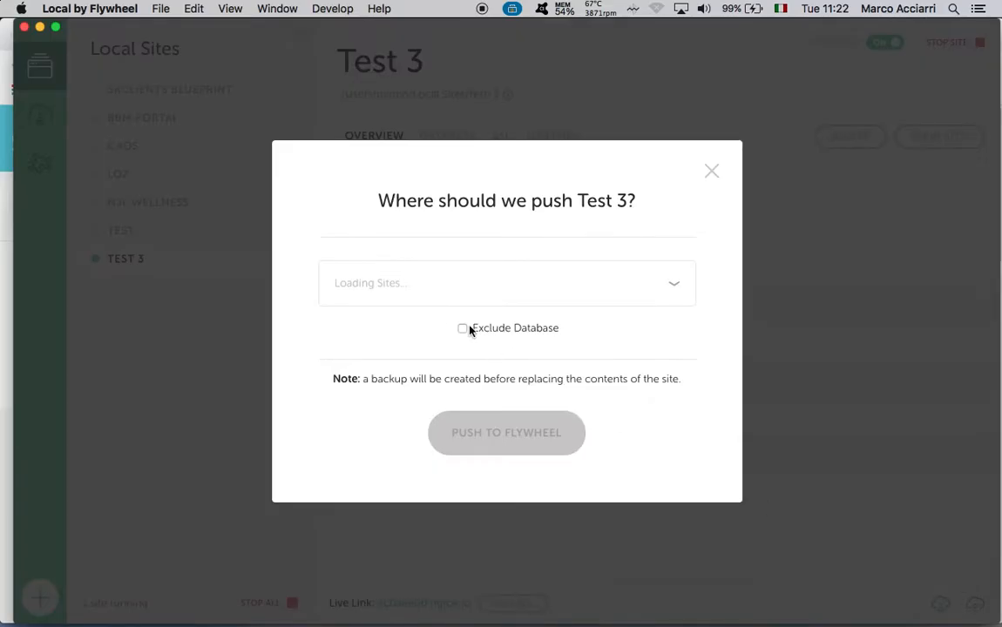
pyautogui.click(608, 289)
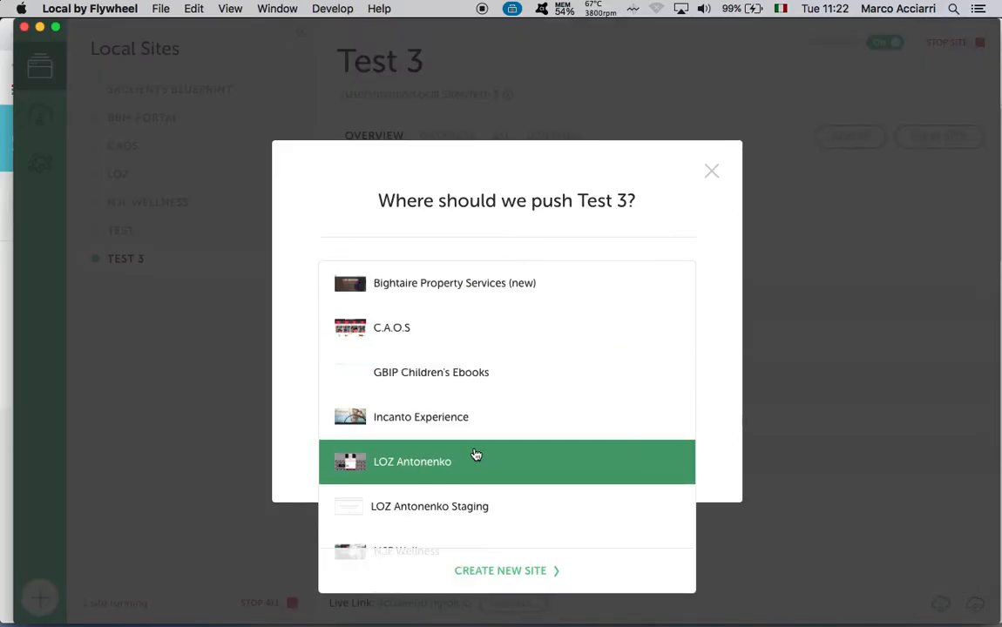
pyautogui.scroll(-3, 475, 456)
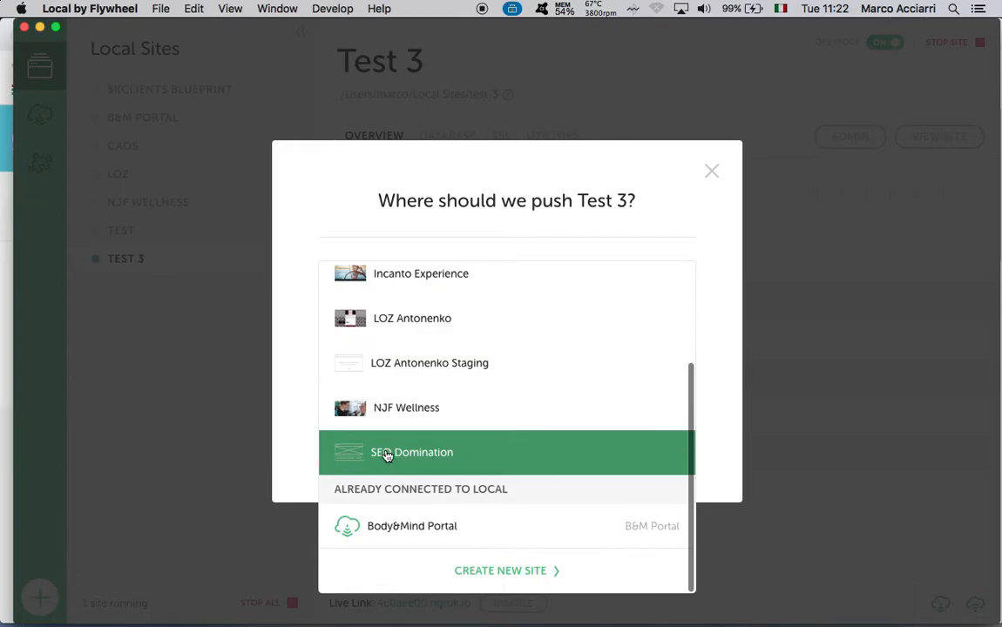
pyautogui.click(386, 453)
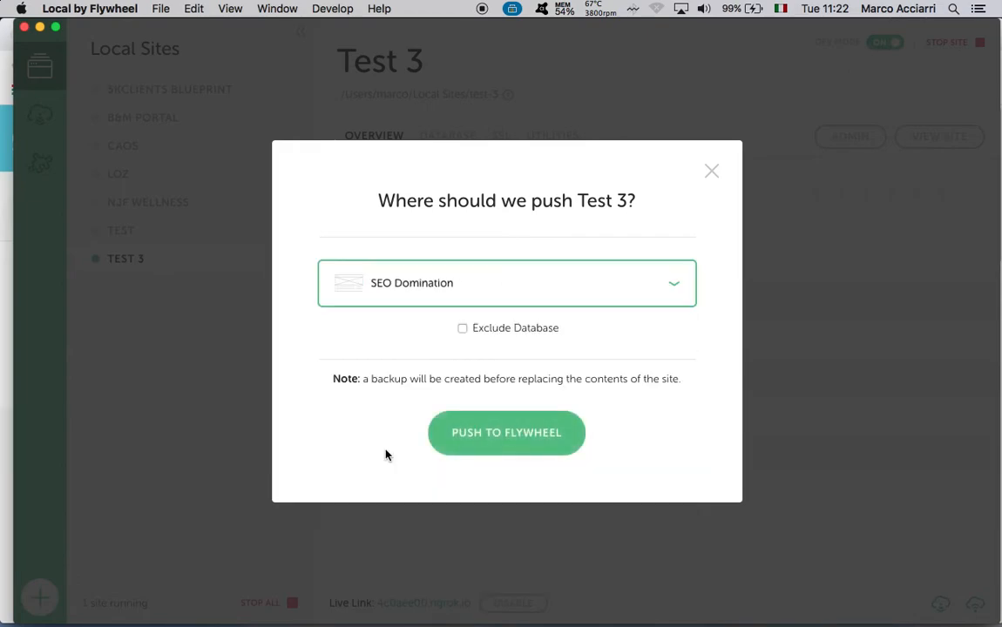
pyautogui.click(513, 433)
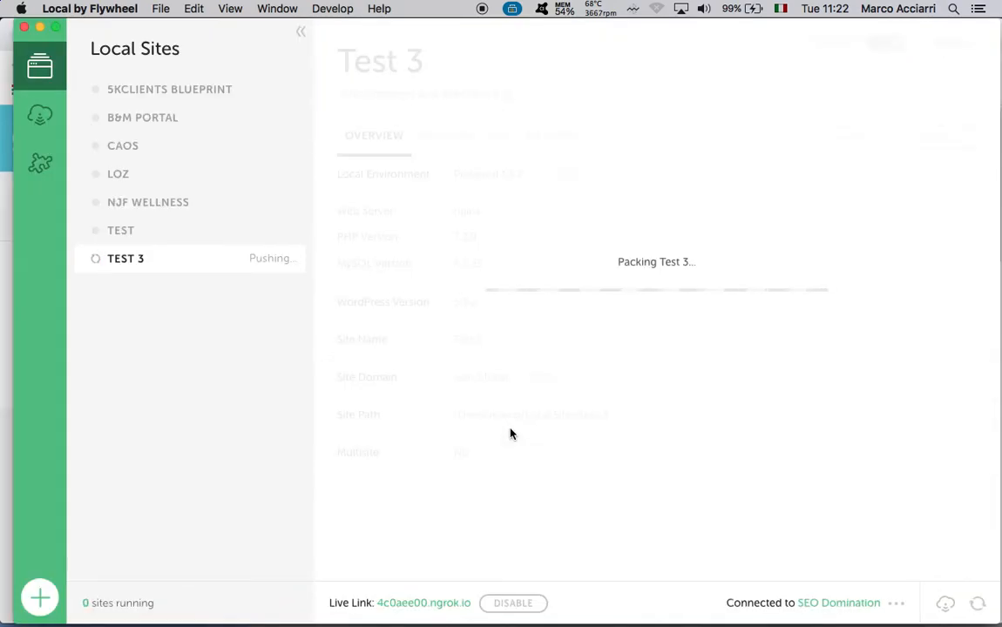
# Alternate between the SEO Domination page and Local while monitoring Test 3's upload progress
pyautogui.hotkey('ctrl', 'Up')
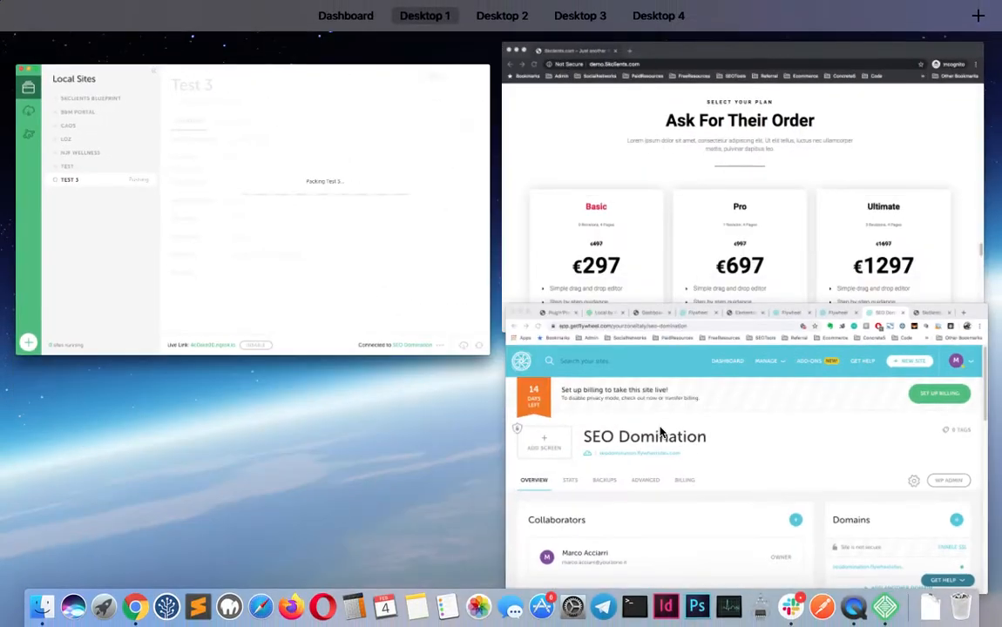
pyautogui.click(698, 455)
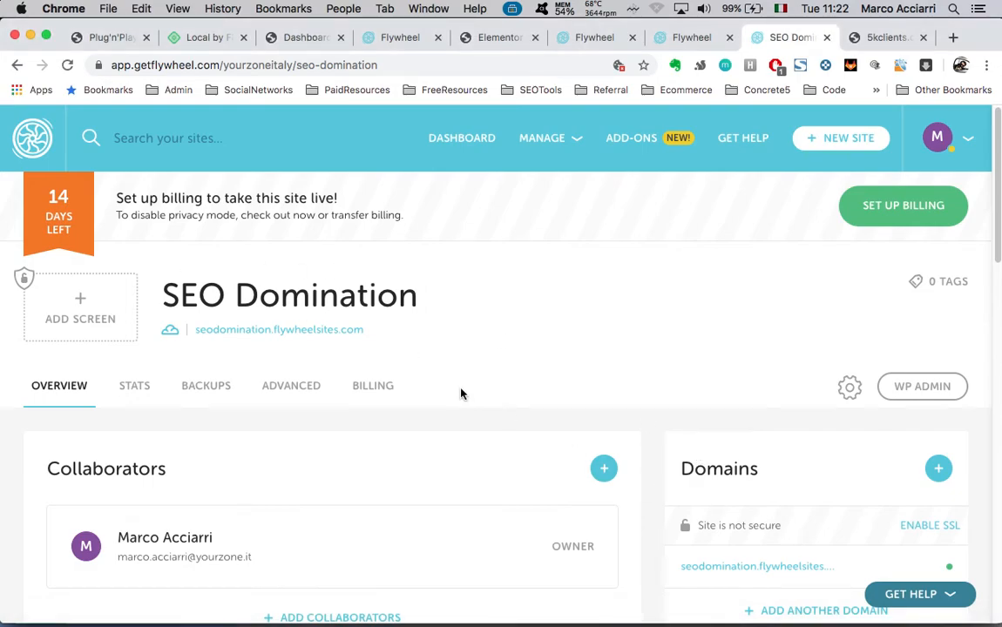
pyautogui.hotkey('ctrl', 'Up')
pyautogui.click(327, 221)
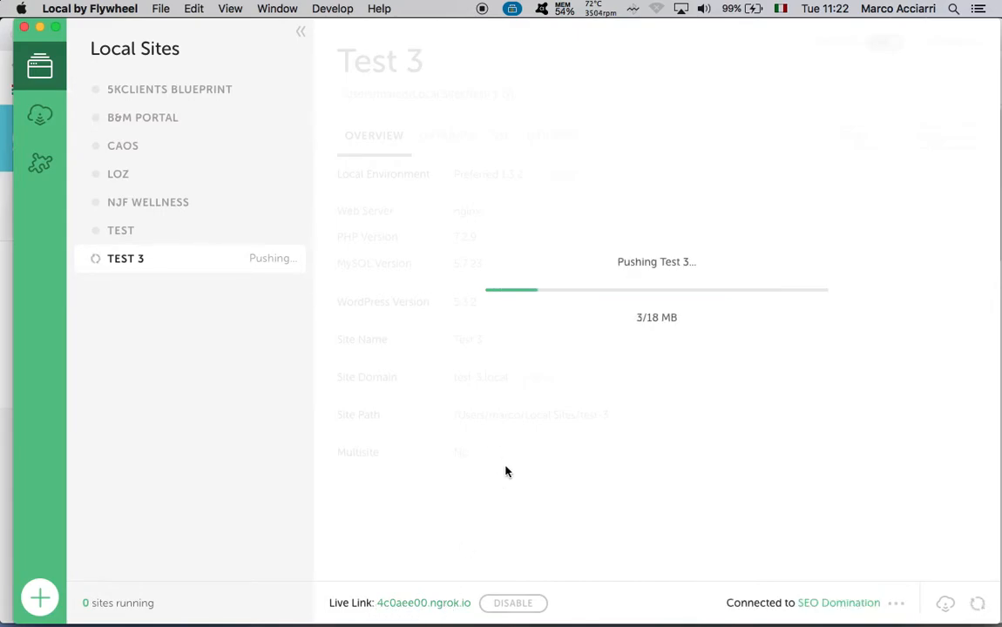
pyautogui.hotkey('ctrl', 'Up')
pyautogui.click(707, 486)
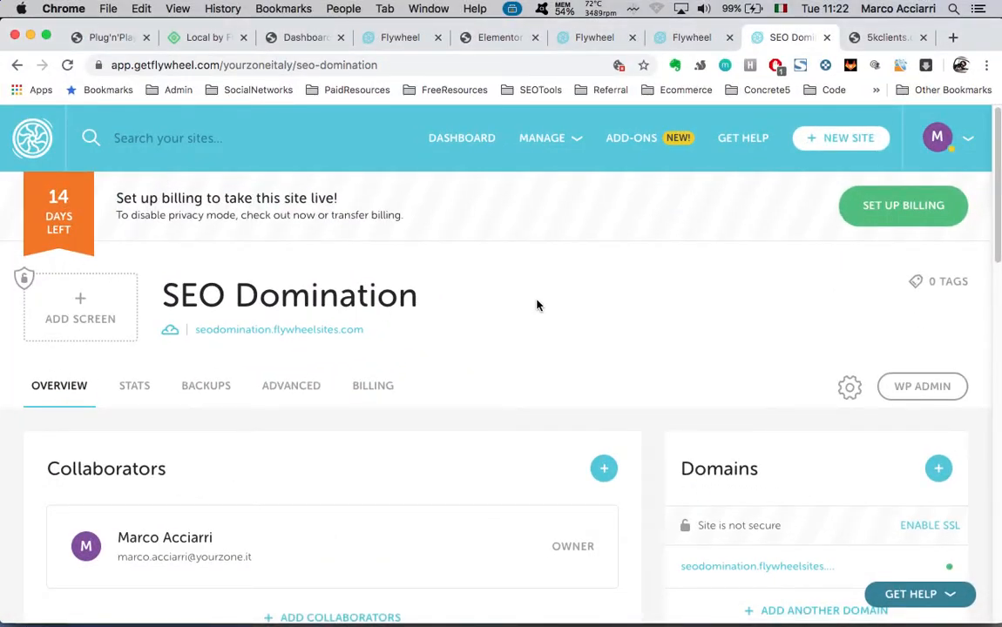
pyautogui.hotkey('ctrl', 'Up')
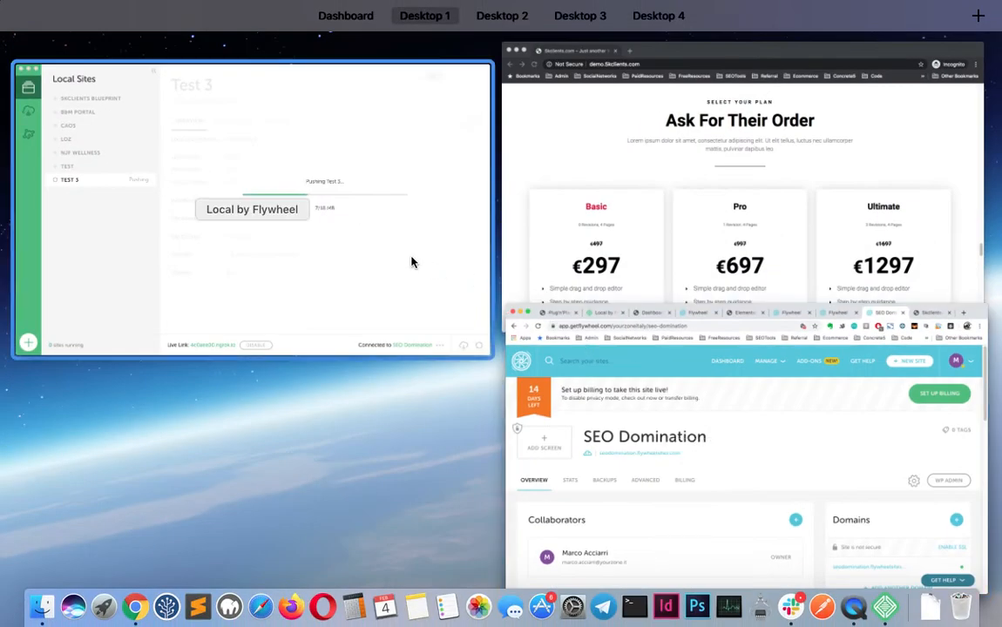
pyautogui.click(411, 261)
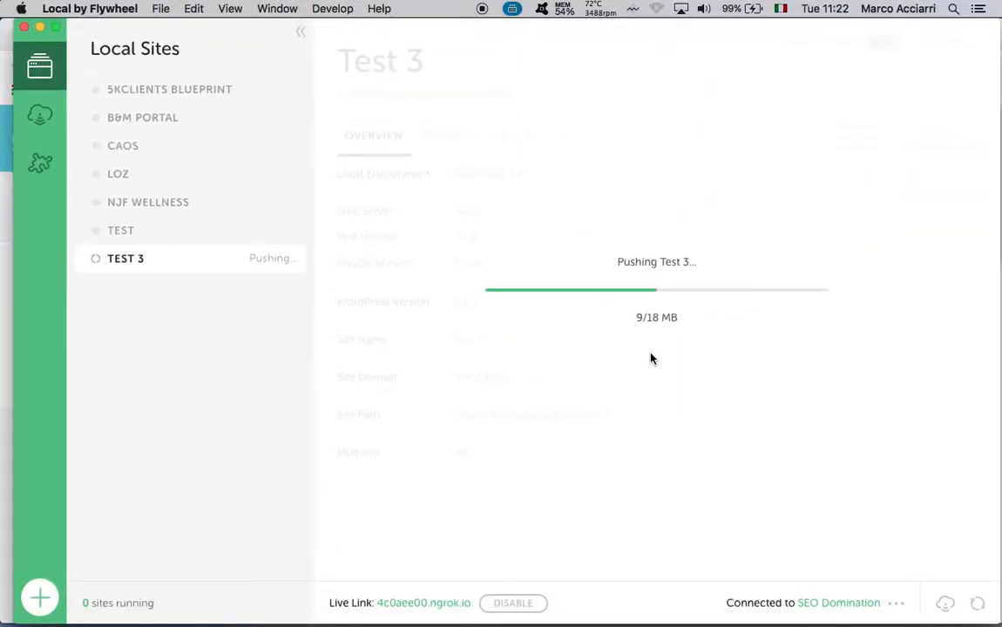
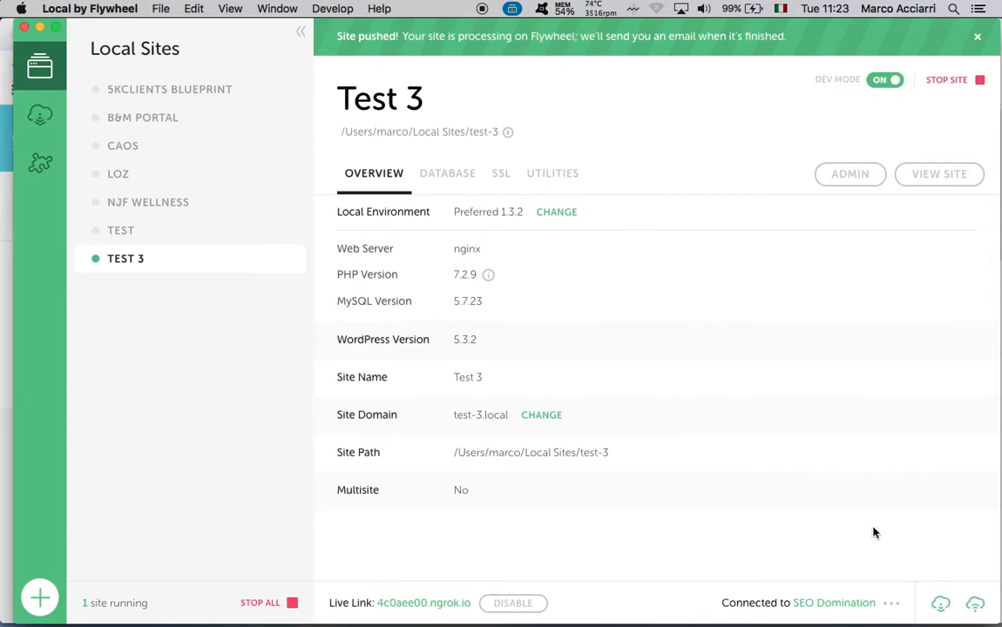
# Bring the Flywheel dashboard forward and open the live site in a new tab
pyautogui.hotkey('ctrl', 'Up')
pyautogui.click(679, 436)
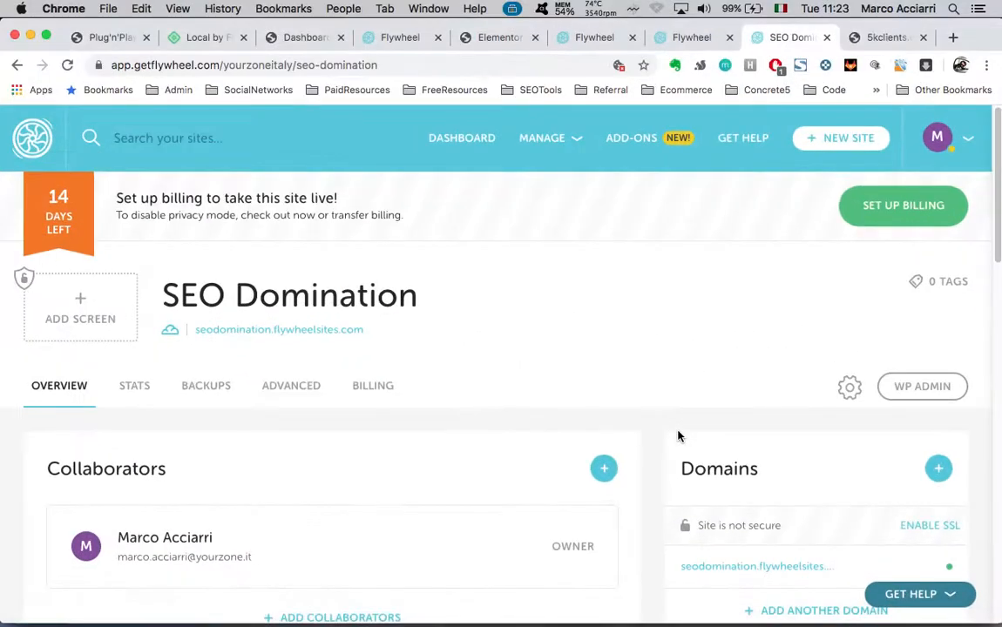
pyautogui.click(343, 332)
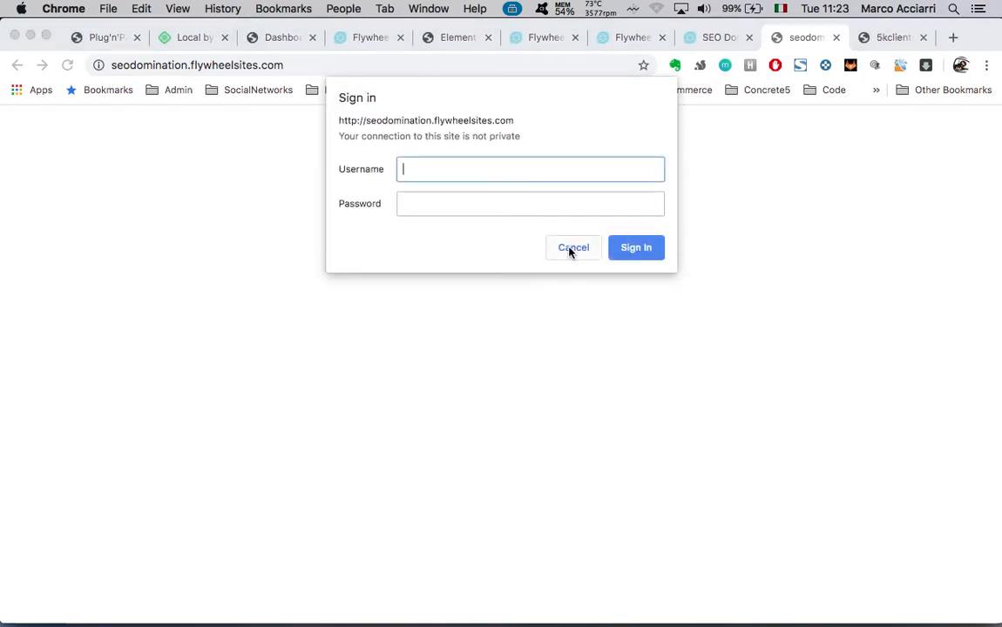
pyautogui.click(717, 37)
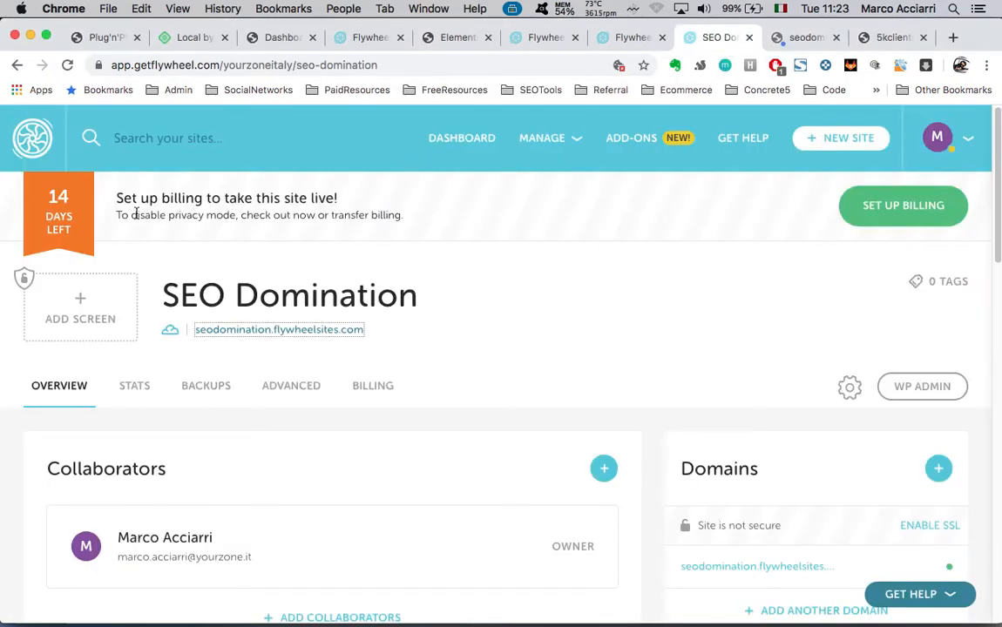
# Replace the Privacy Mode username and password with new credentials and save them
pyautogui.scroll(-10, 610, 389)
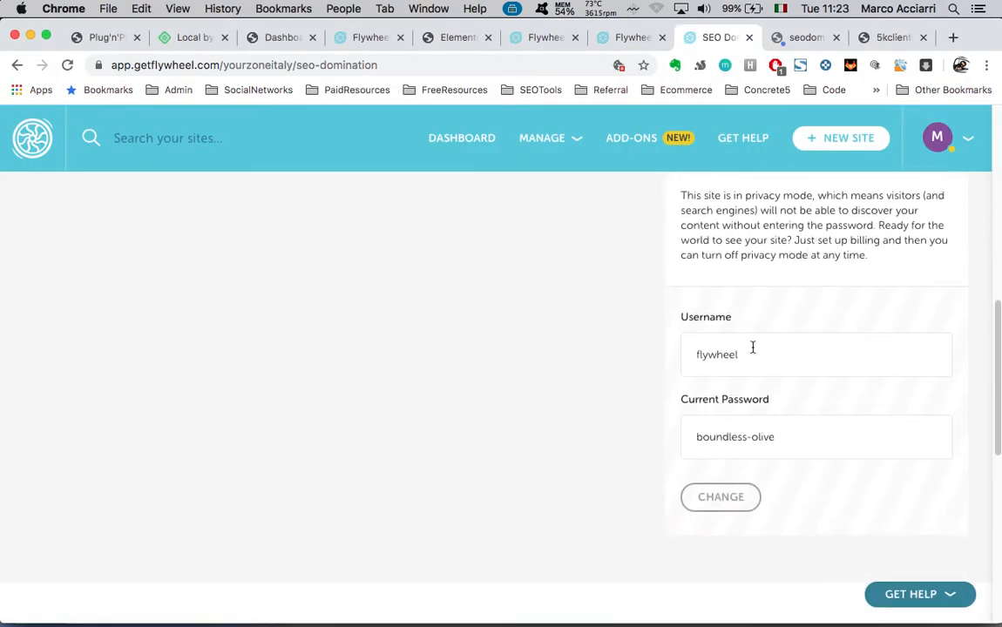
pyautogui.doubleClick(771, 363)
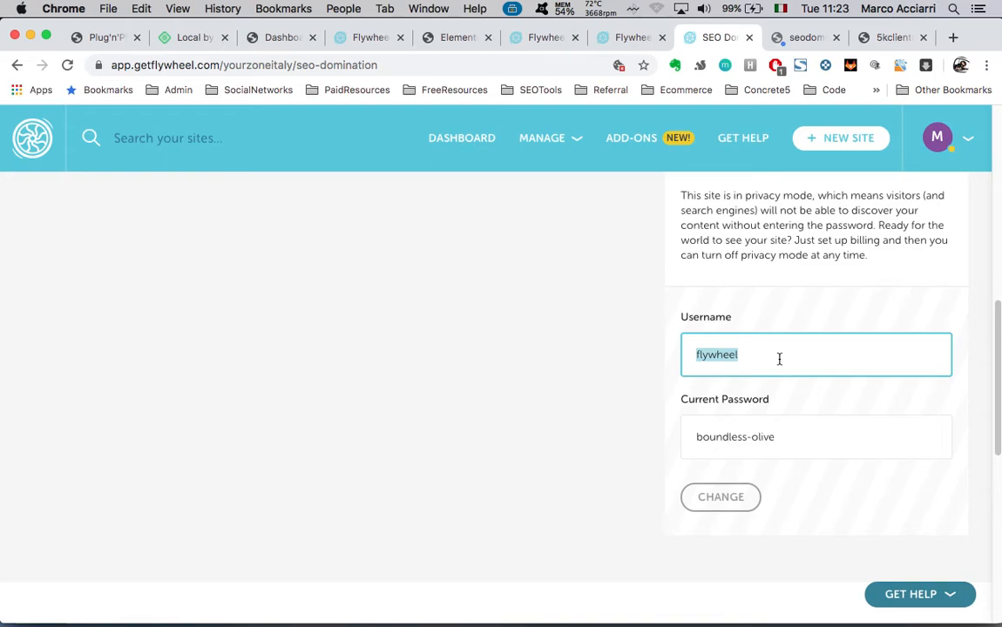
pyautogui.write('seodomination')
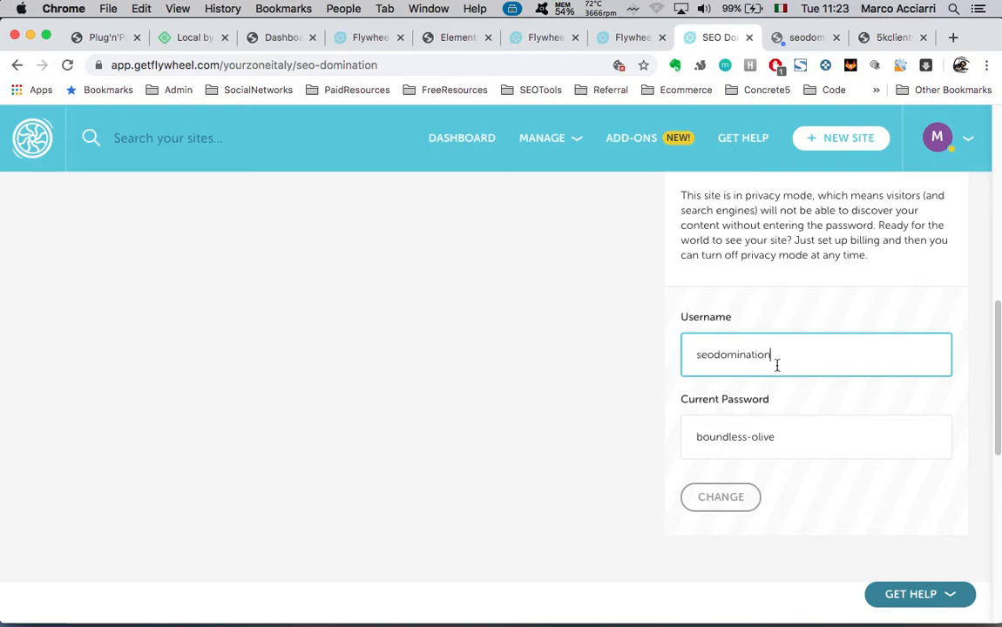
pyautogui.doubleClick(803, 443)
pyautogui.tripleClick(803, 443)
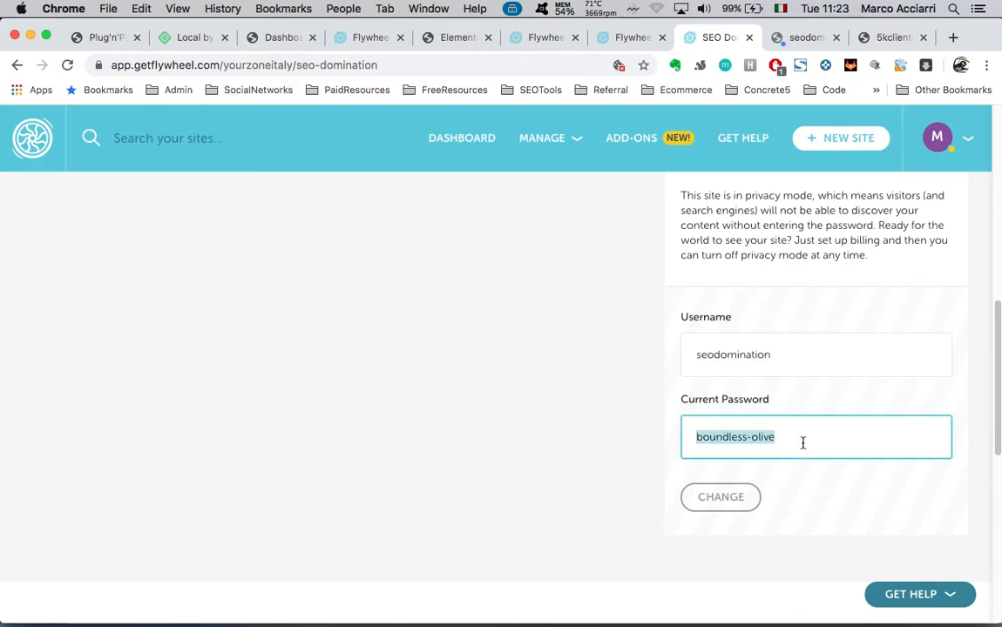
pyautogui.write('blueprint')
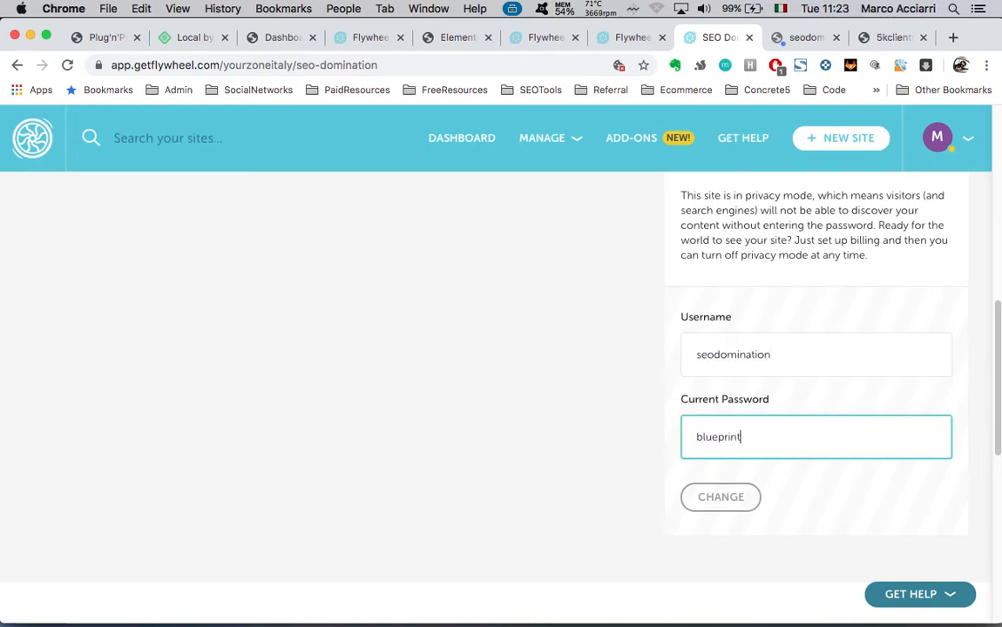
pyautogui.click(720, 493)
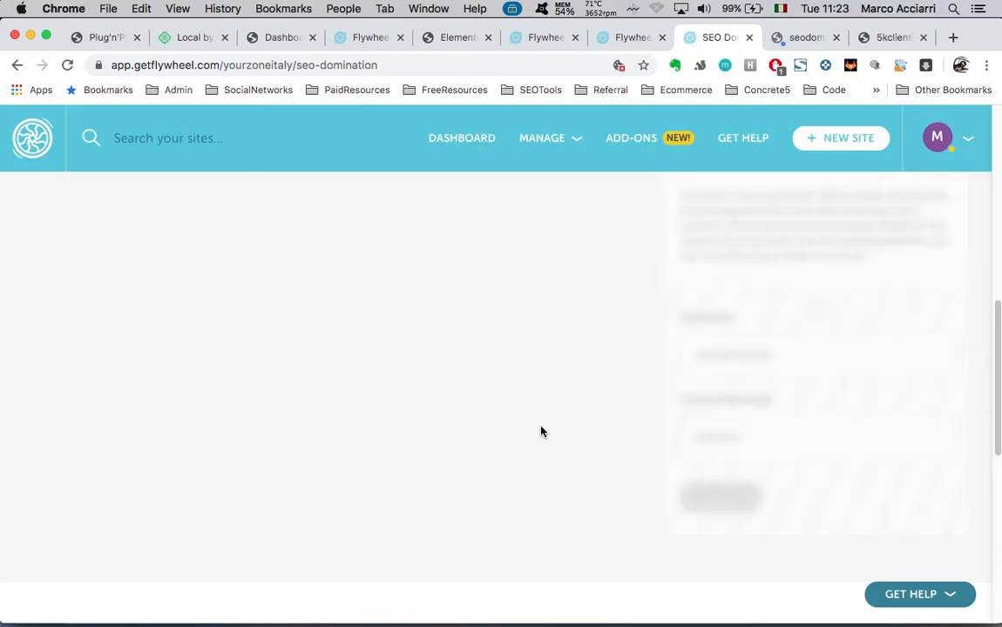
# Close the live site's old sign-in tab and review the updated Overview page
pyautogui.click(806, 38)
pyautogui.click(835, 37)
pyautogui.scroll(10, 533, 336)
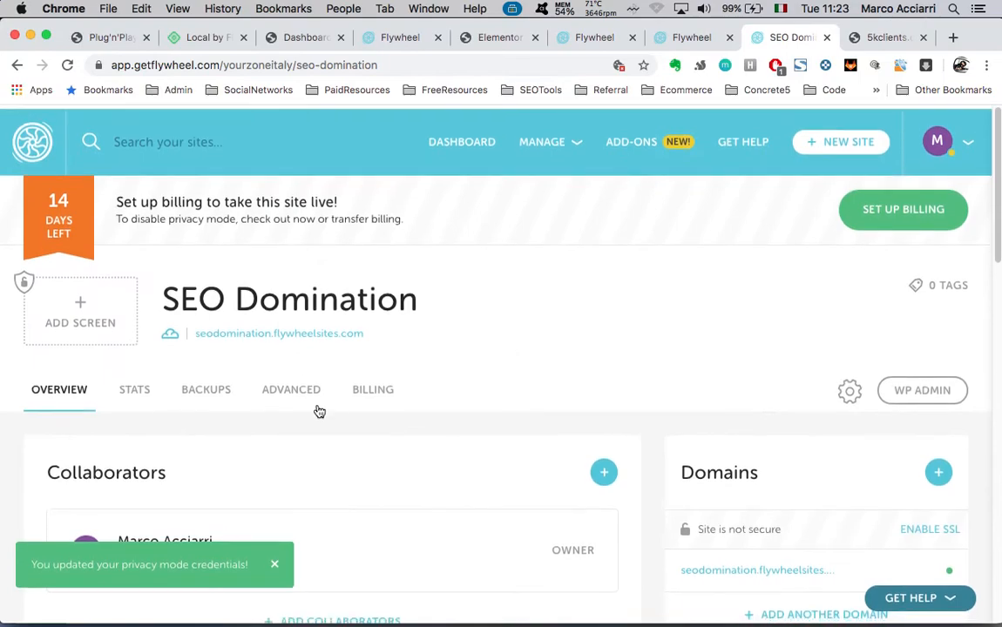
pyautogui.scroll(-1, 287, 337)
pyautogui.scroll(-10, 745, 365)
pyautogui.scroll(1, 712, 261)
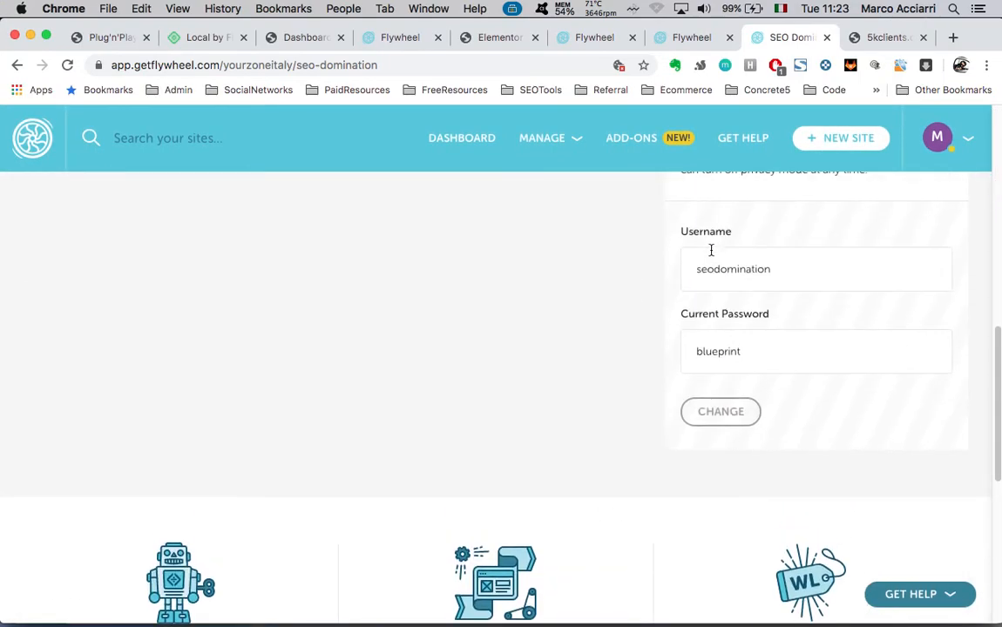
pyautogui.scroll(10, 544, 378)
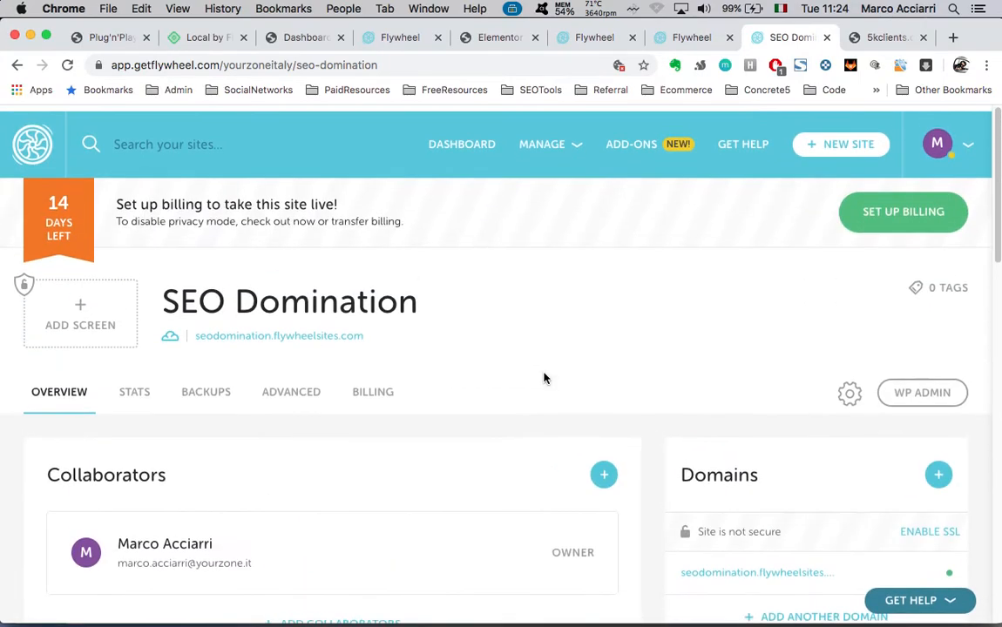
# Open seodomination.flywheelsites.com and sign in with the new privacy-mode credentials
pyautogui.click(340, 329)
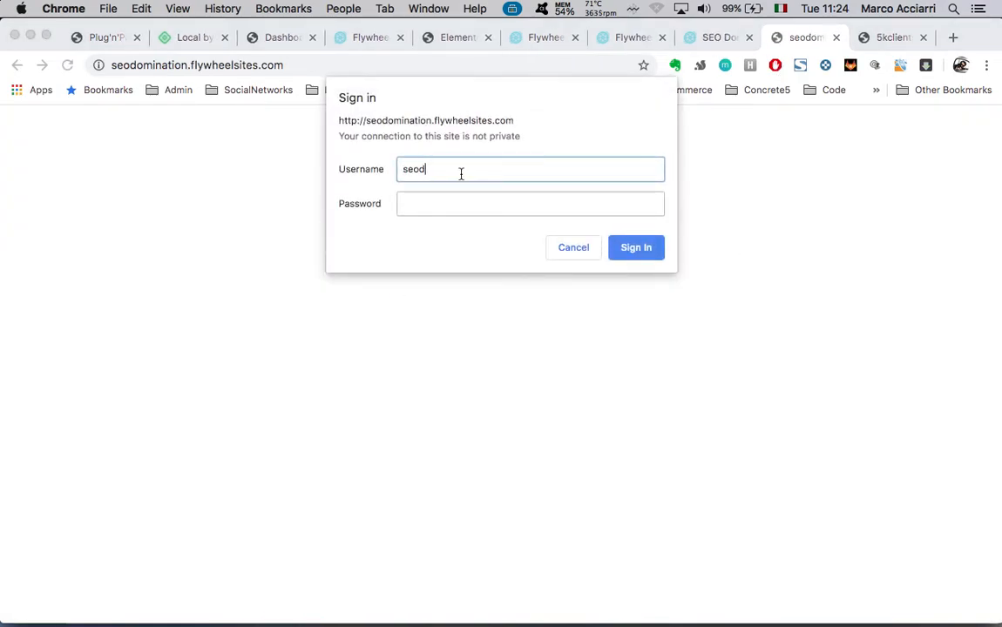
pyautogui.click(486, 201)
pyautogui.write('•••')
pyautogui.click(634, 251)
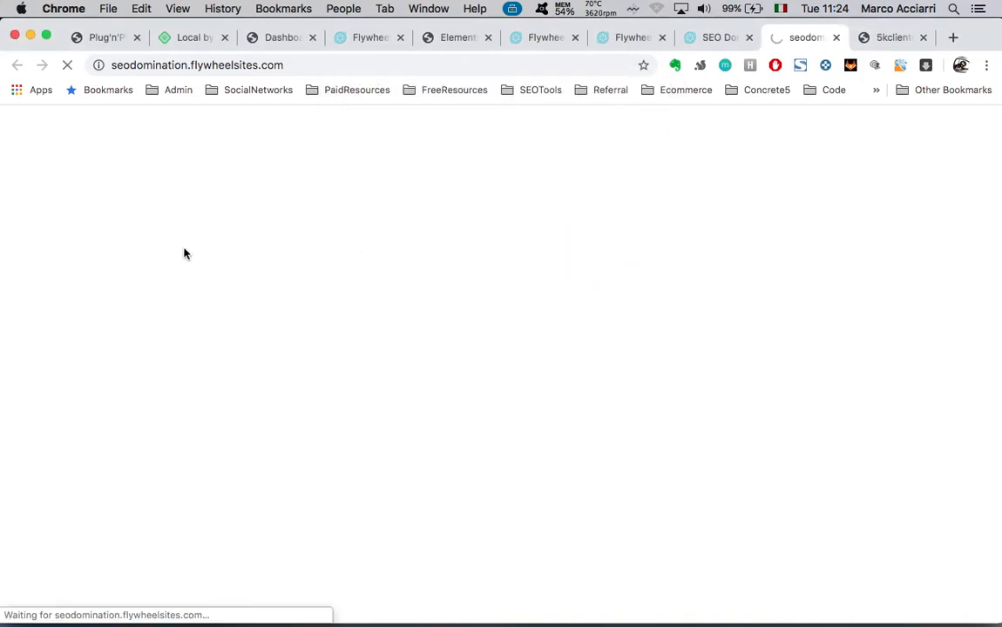
pyautogui.scroll(-3, 491, 376)
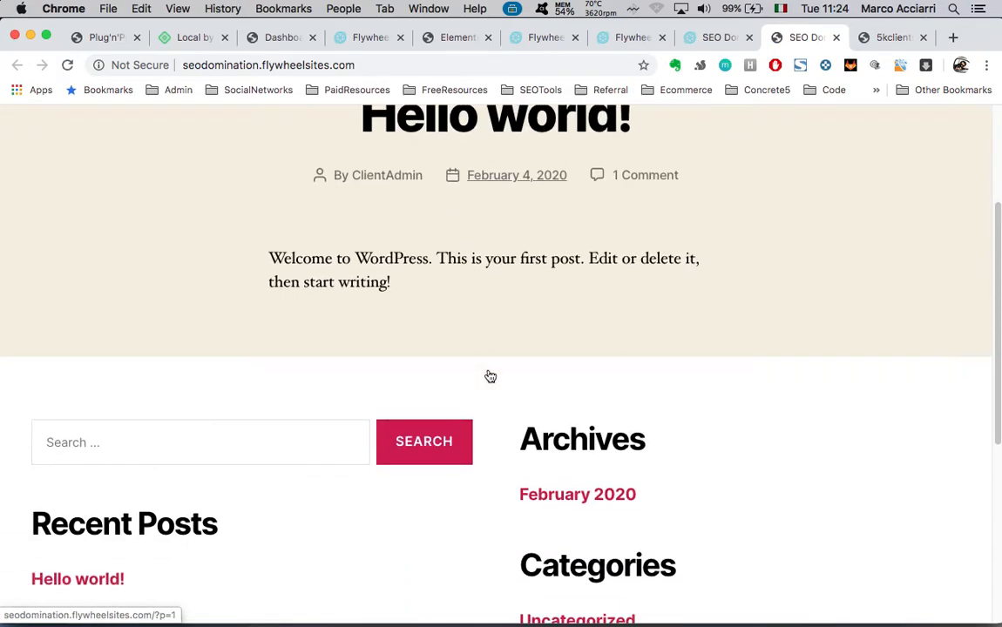
pyautogui.scroll(-5, 490, 376)
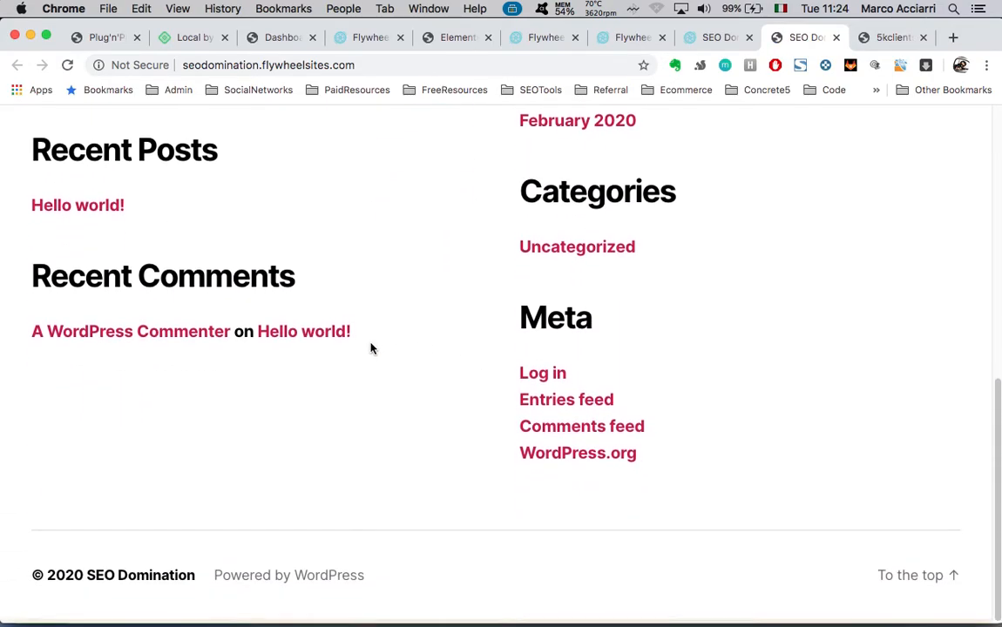
pyautogui.scroll(10, 371, 349)
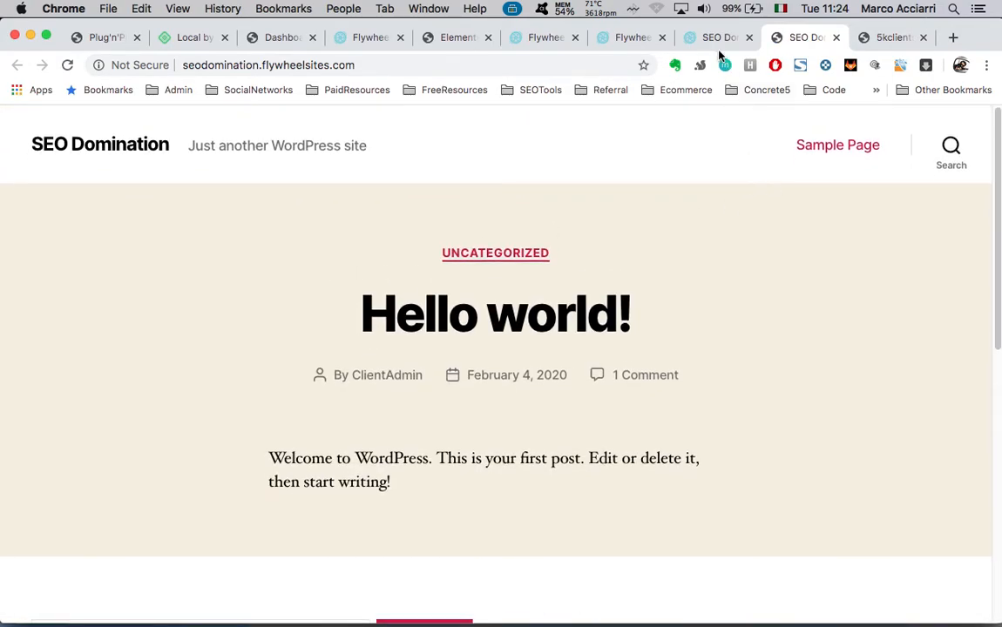
# Check the Local window, then return to the live site and select its address
pyautogui.hotkey('ctrl', 'Up')
pyautogui.click(362, 211)
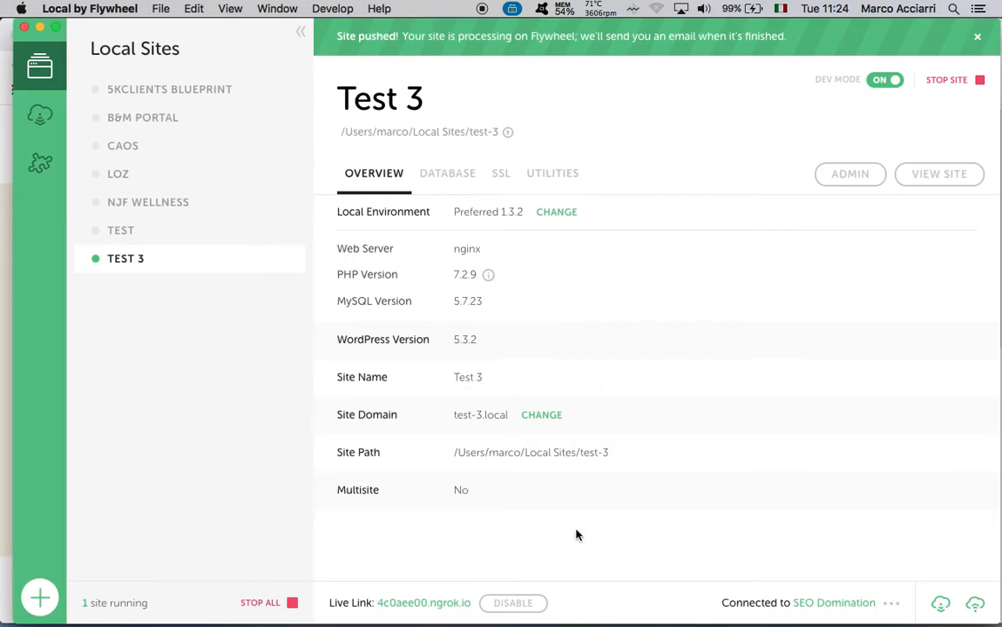
pyautogui.hotkey('ctrl', 'Up')
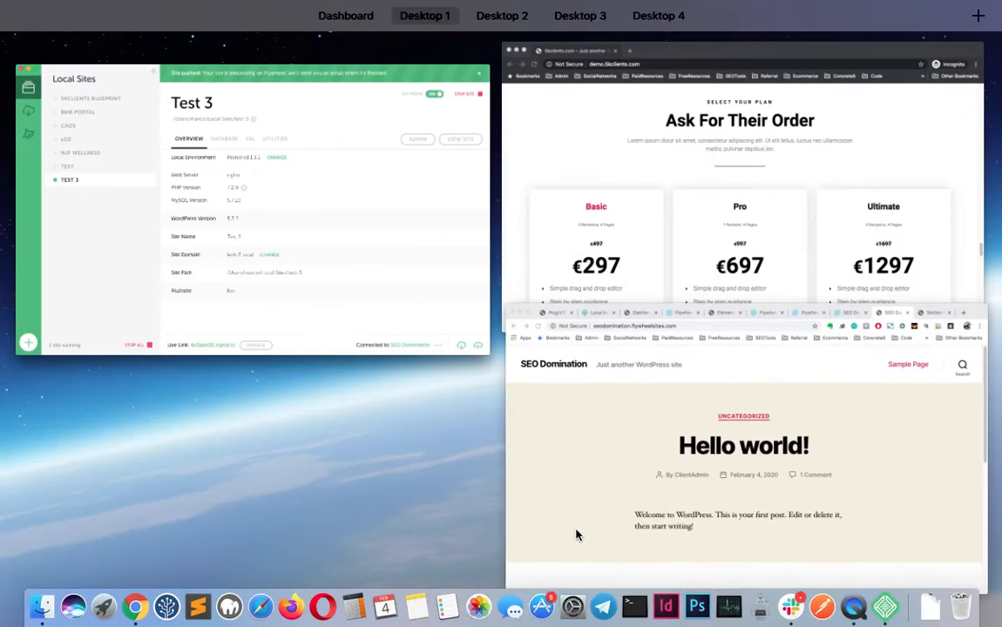
pyautogui.click(577, 533)
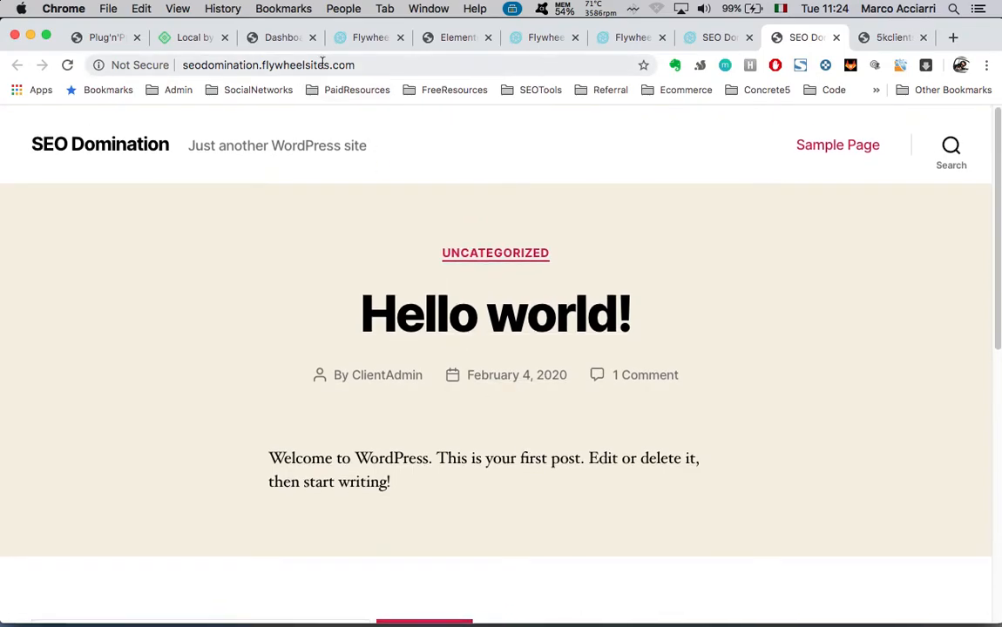
pyautogui.click(291, 61)
pyautogui.scroll(-3, 481, 429)
pyautogui.scroll(3, 481, 429)
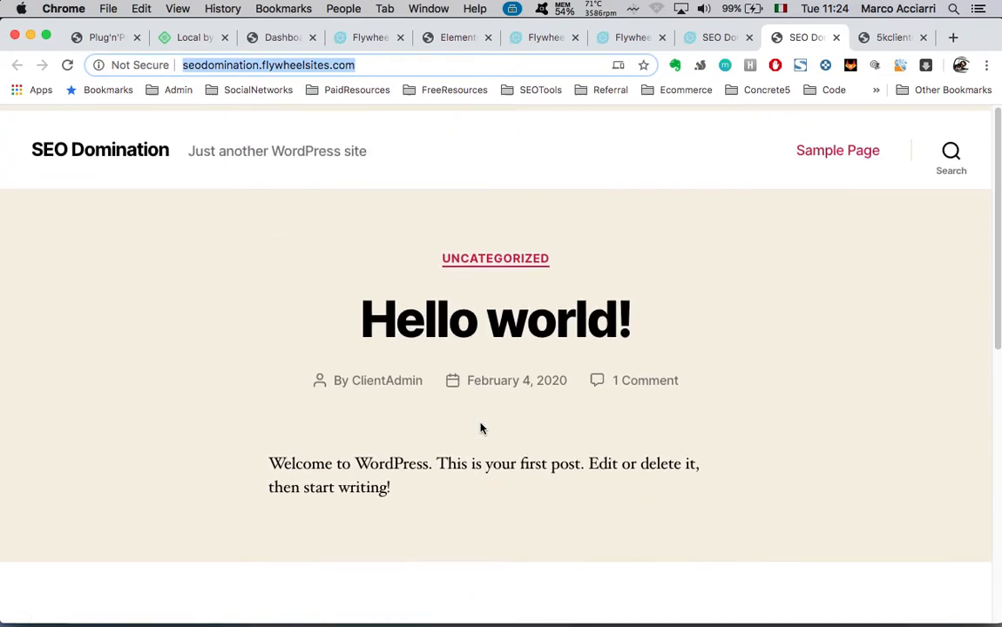
# Open the SEO Domination site's Advanced settings in the Flywheel dashboard
pyautogui.click(706, 37)
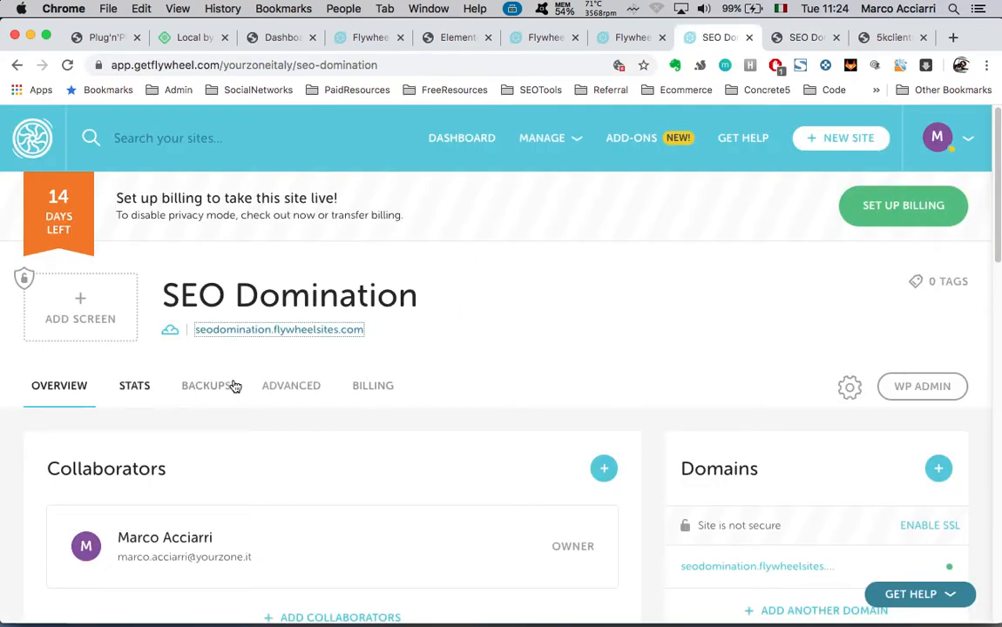
pyautogui.click(287, 390)
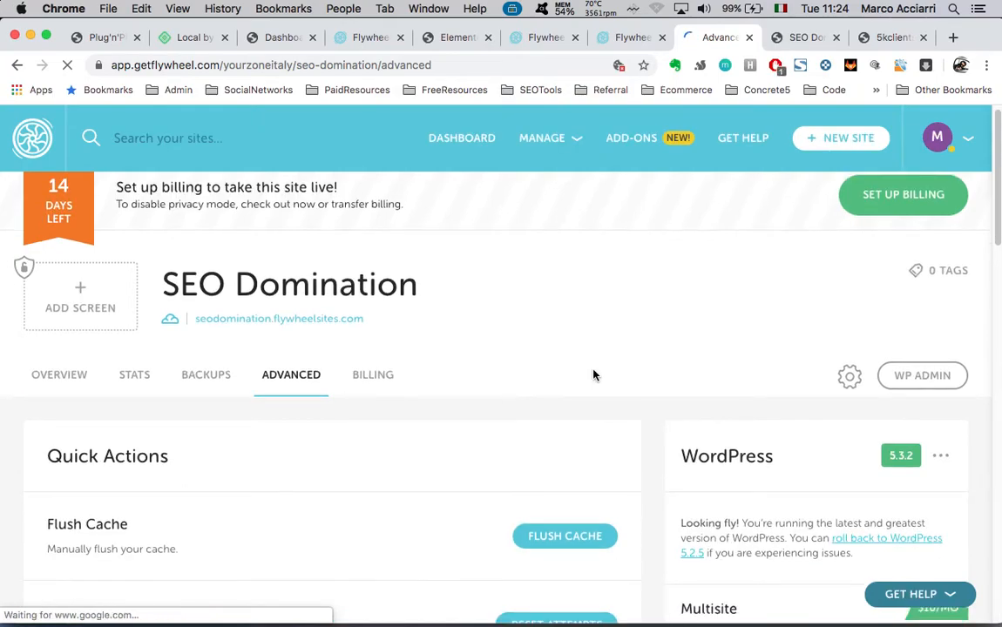
pyautogui.scroll(-3, 592, 375)
pyautogui.scroll(1, 440, 480)
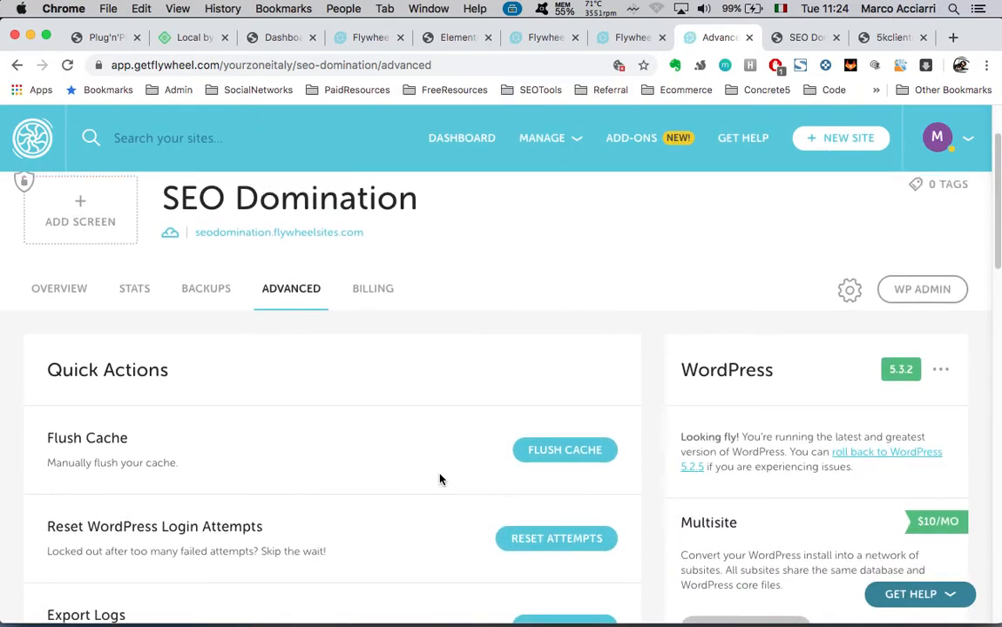
# Flush the site's cache, then reload the live site tab to check it
pyautogui.click(555, 450)
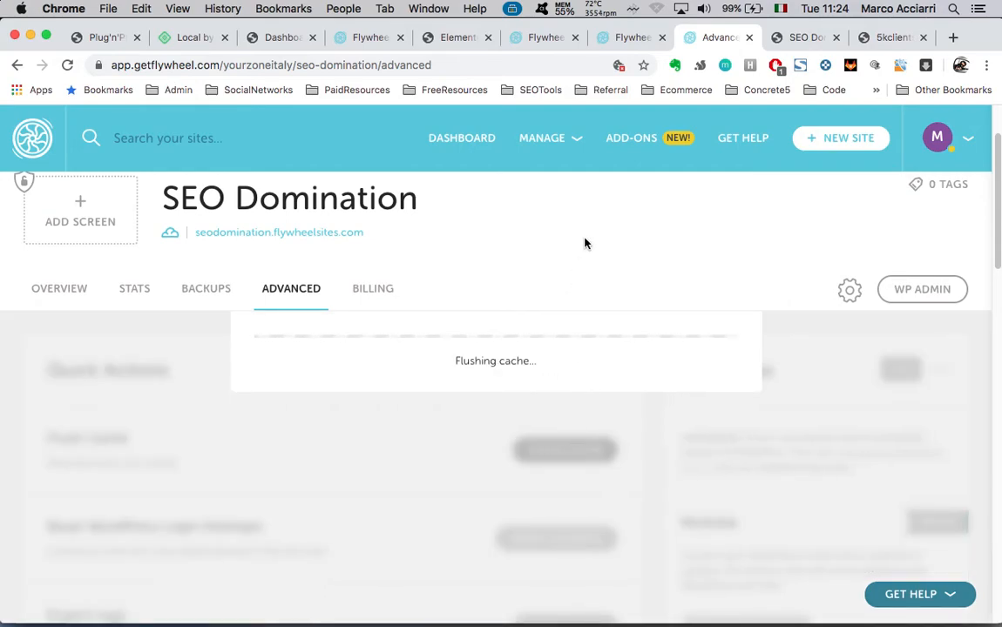
pyautogui.scroll(-1, 584, 244)
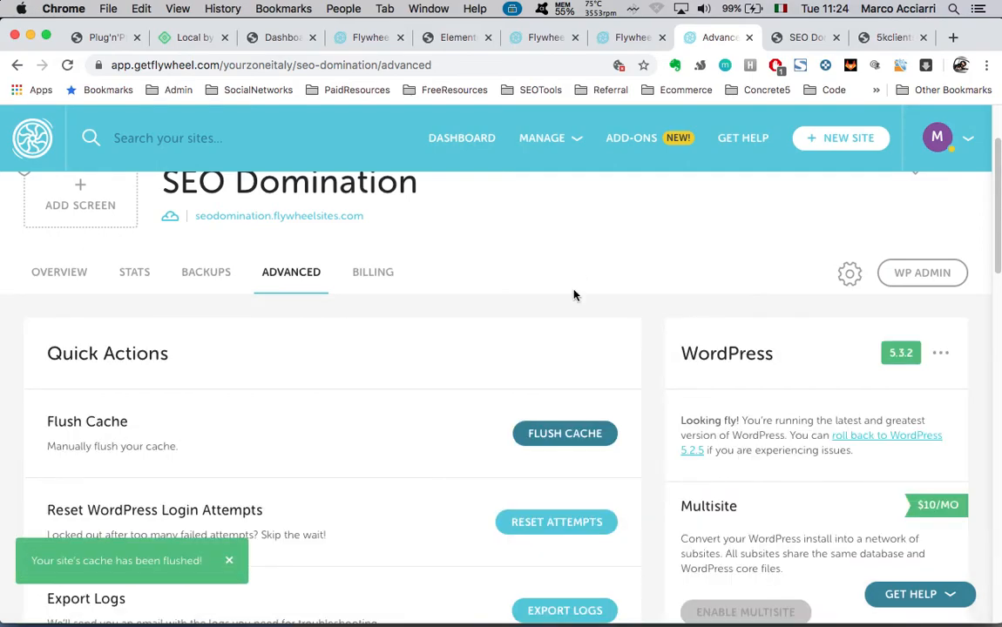
pyautogui.scroll(-5, 531, 339)
pyautogui.scroll(4, 483, 395)
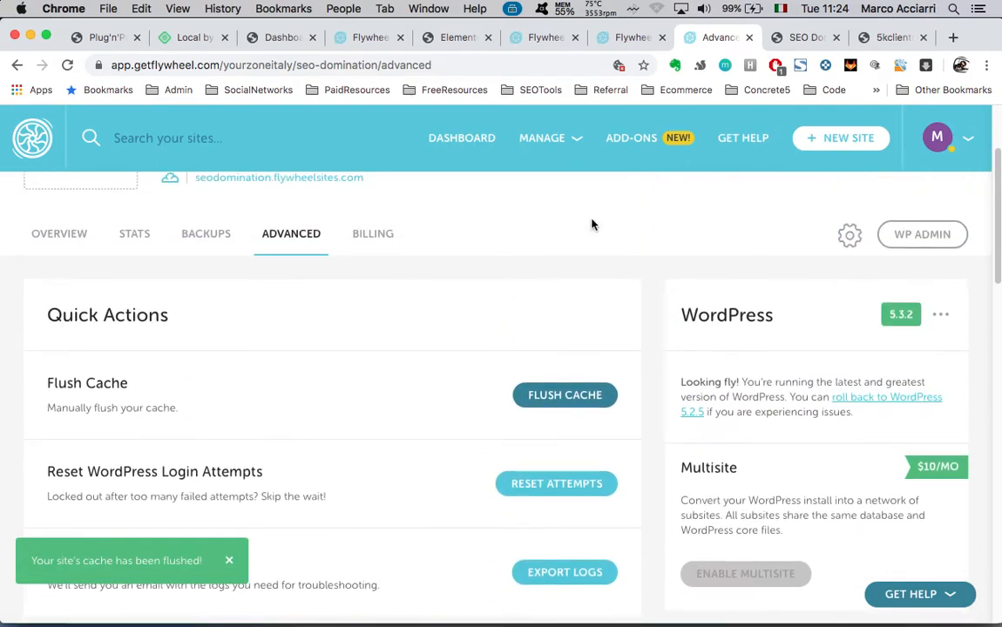
pyautogui.click(785, 43)
pyautogui.click(67, 66)
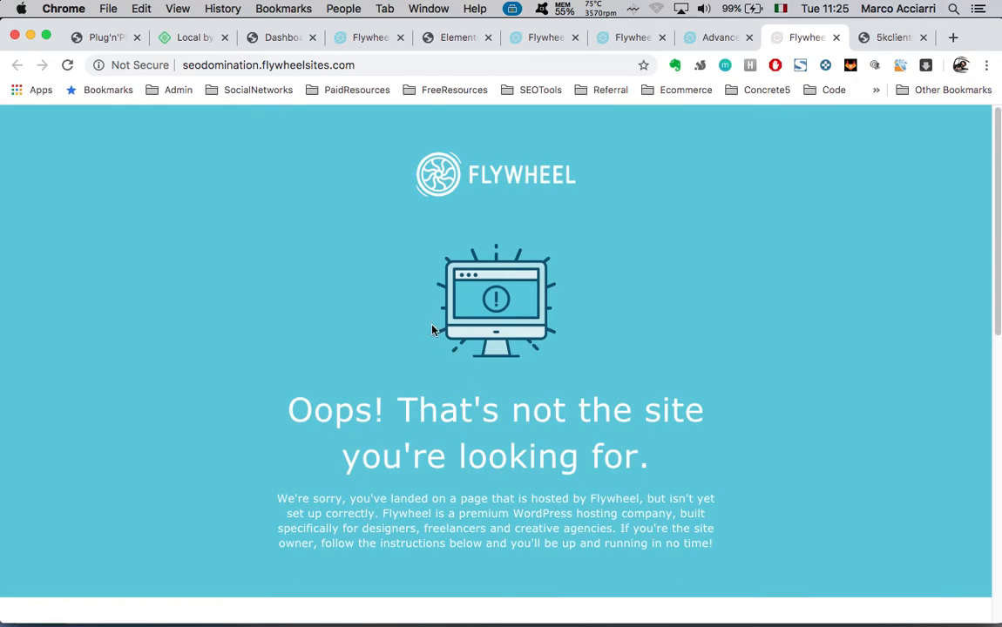
# Close the ngrok landing page tab
pyautogui.scroll(-5, 427, 326)
pyautogui.scroll(5, 427, 325)
pyautogui.click(889, 44)
pyautogui.scroll(10, 623, 285)
pyautogui.scroll(10, 624, 286)
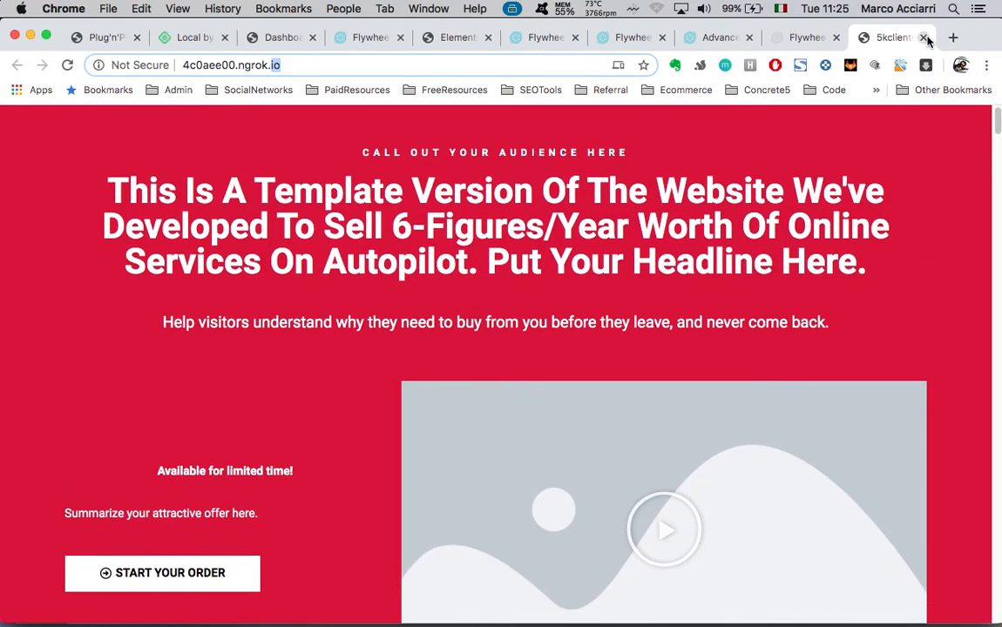
pyautogui.click(925, 38)
# Switch between Local and the browser, ending on the site's Advanced dashboard page
pyautogui.hotkey('ctrl', 'Up')
pyautogui.click(421, 250)
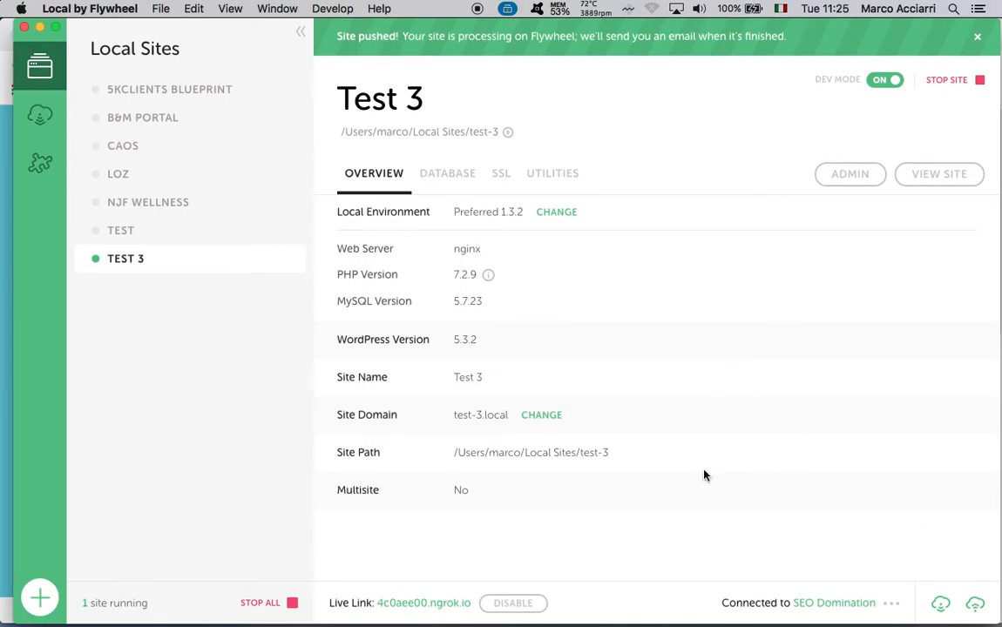
pyautogui.hotkey('ctrl', 'Up')
pyautogui.click(597, 406)
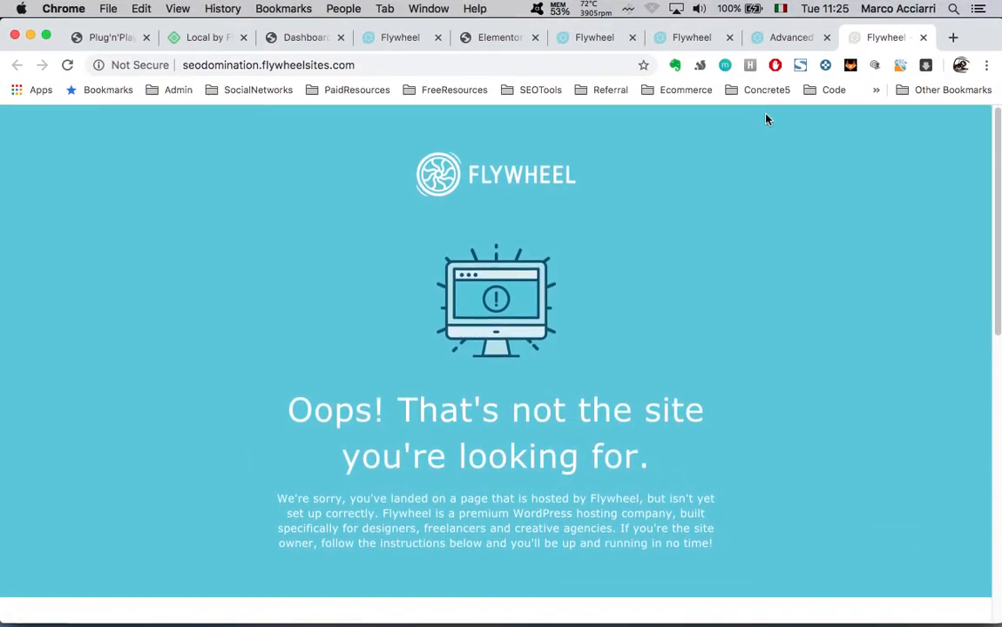
pyautogui.hotkey('ctrl', 'Up')
pyautogui.click(329, 280)
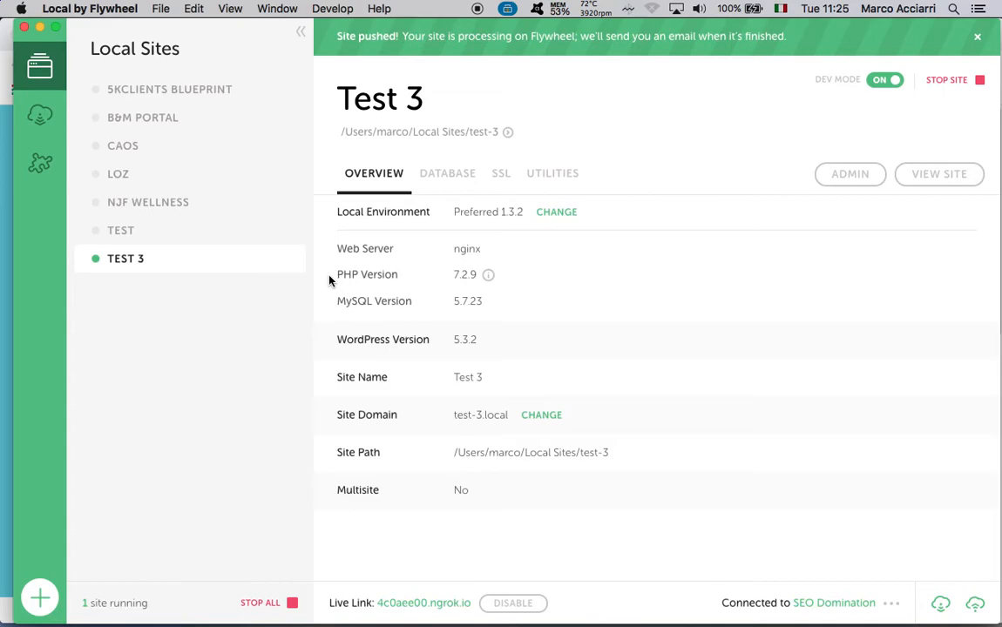
pyautogui.hotkey('ctrl', 'Up')
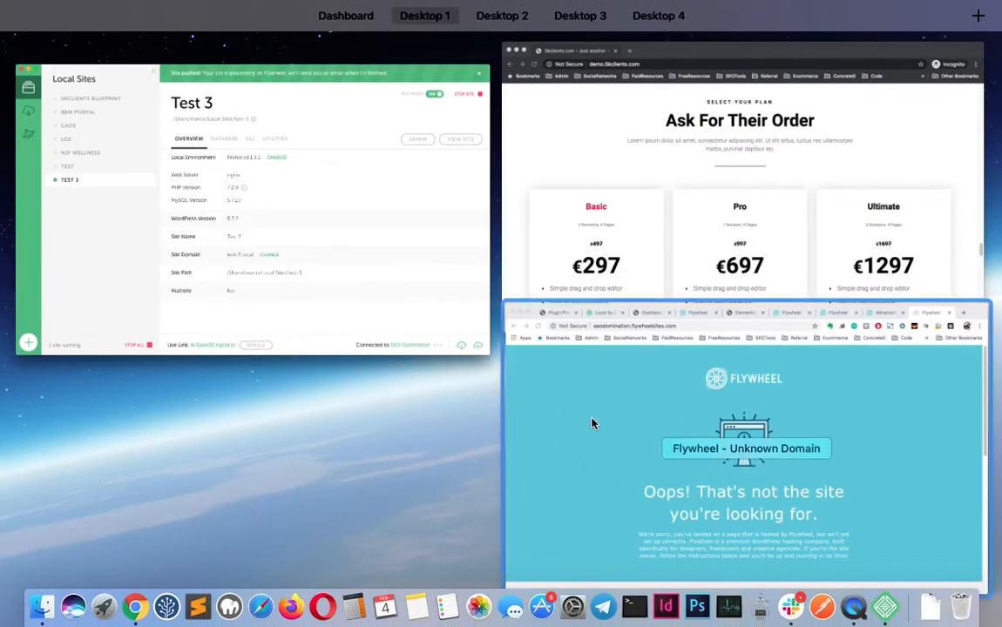
pyautogui.click(592, 423)
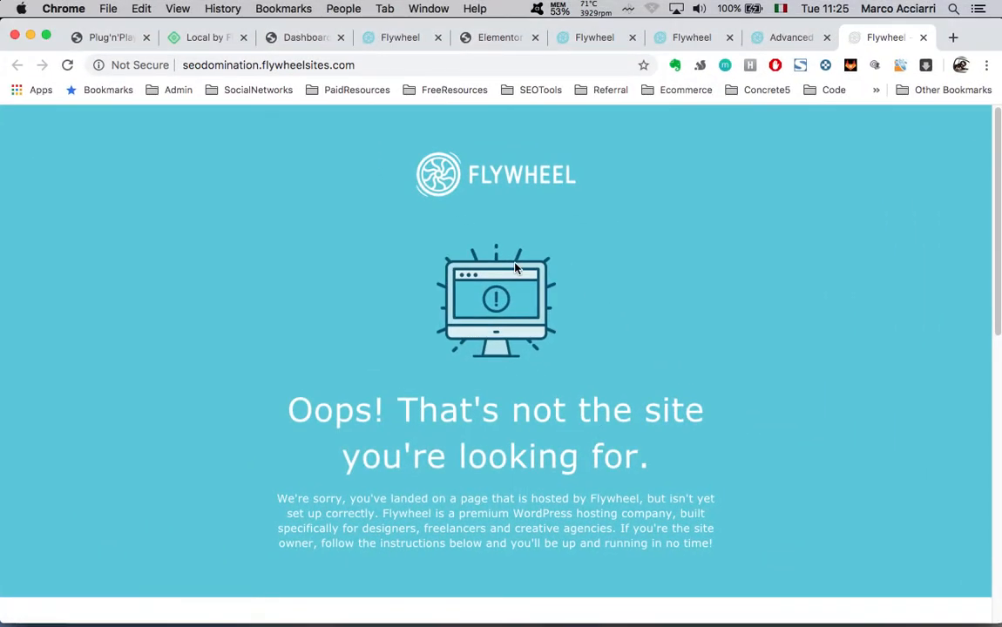
pyautogui.click(782, 37)
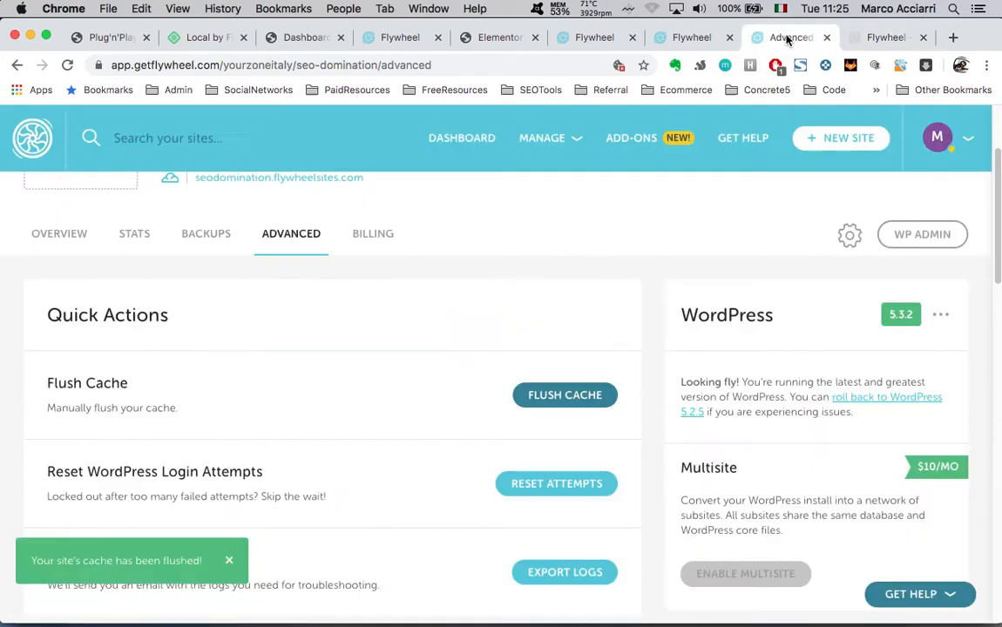
# Open the Backups page, start a new backup, then cancel it
pyautogui.click(202, 236)
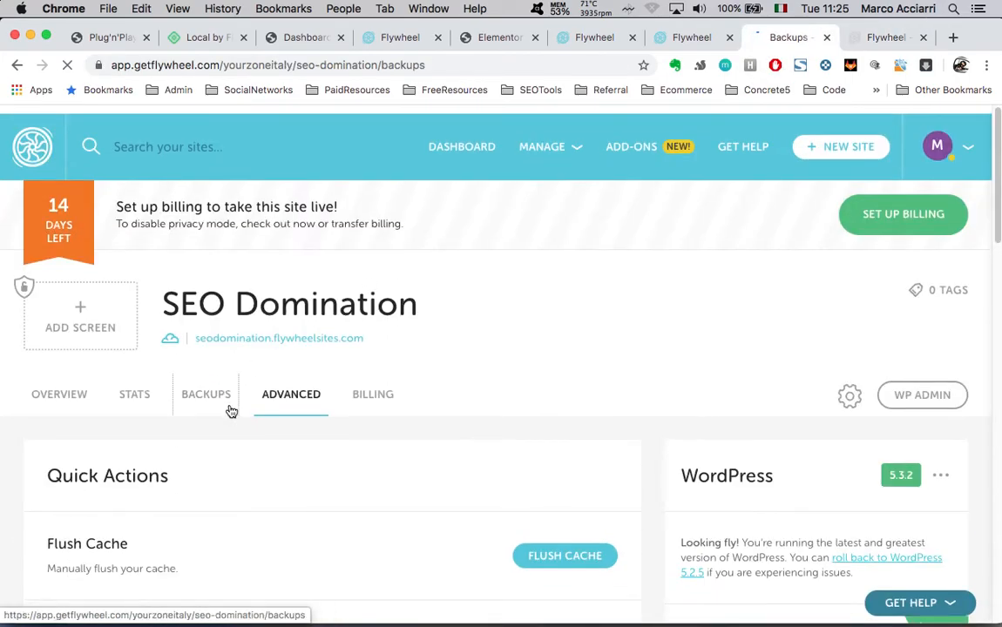
pyautogui.scroll(-4, 547, 499)
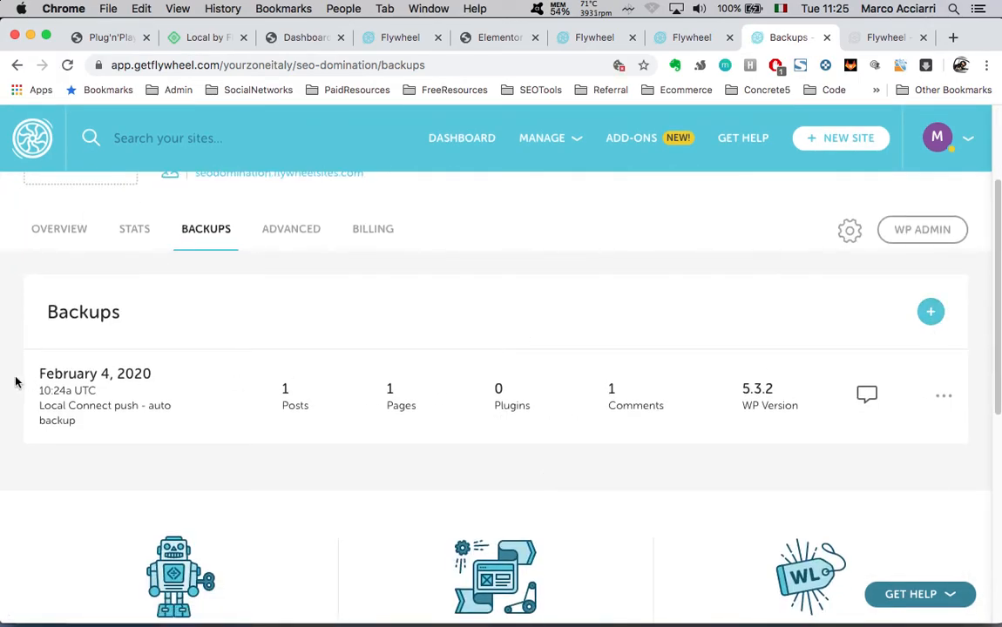
pyautogui.click(928, 312)
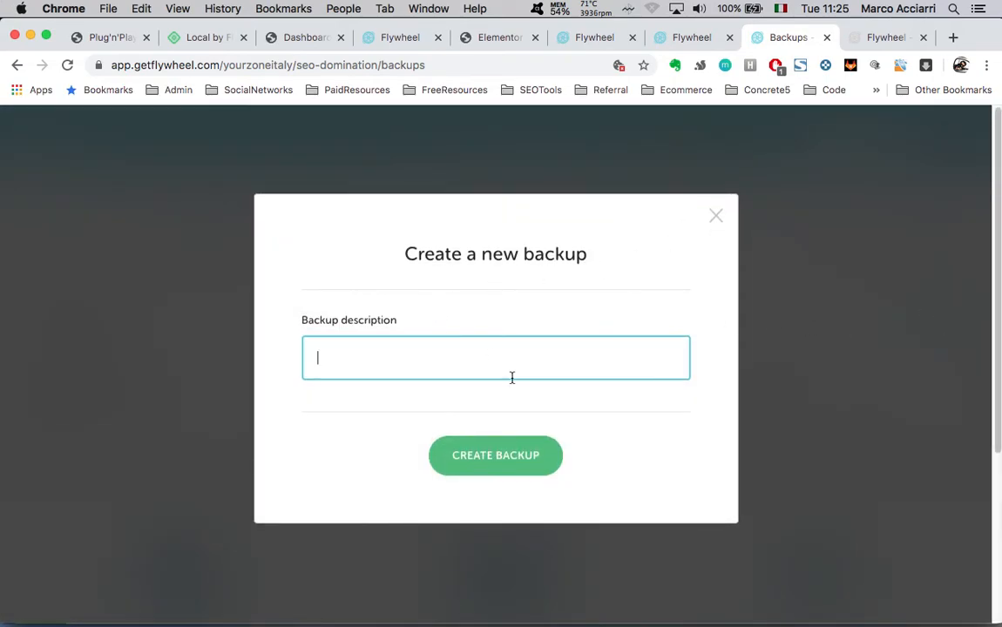
pyautogui.write('Handoff to client')
pyautogui.click(715, 217)
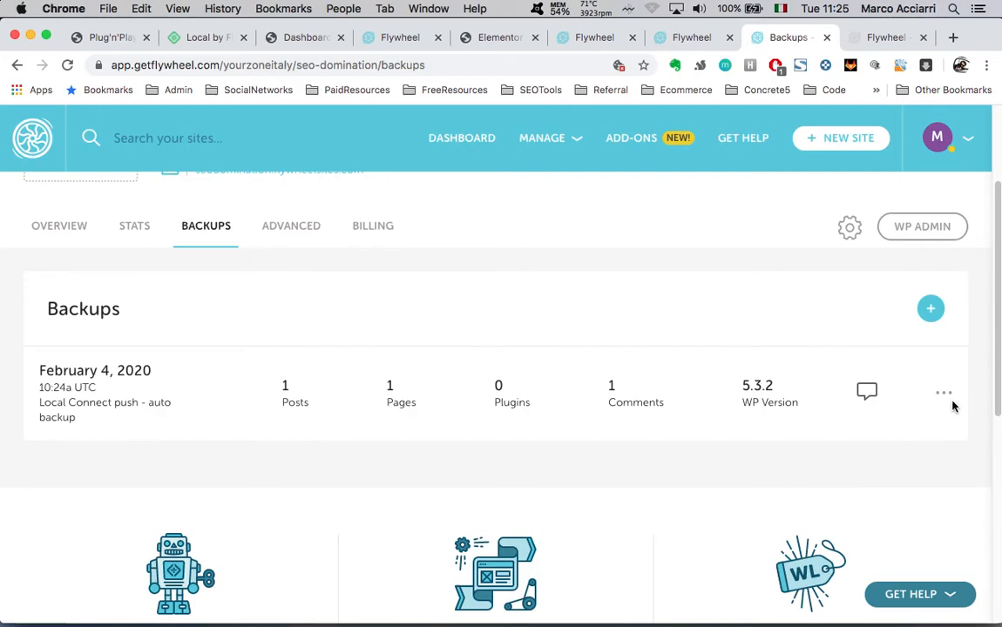
# Inspect the options for the February 4, 2020 Local Connect push backup, then dismiss them
pyautogui.click(944, 395)
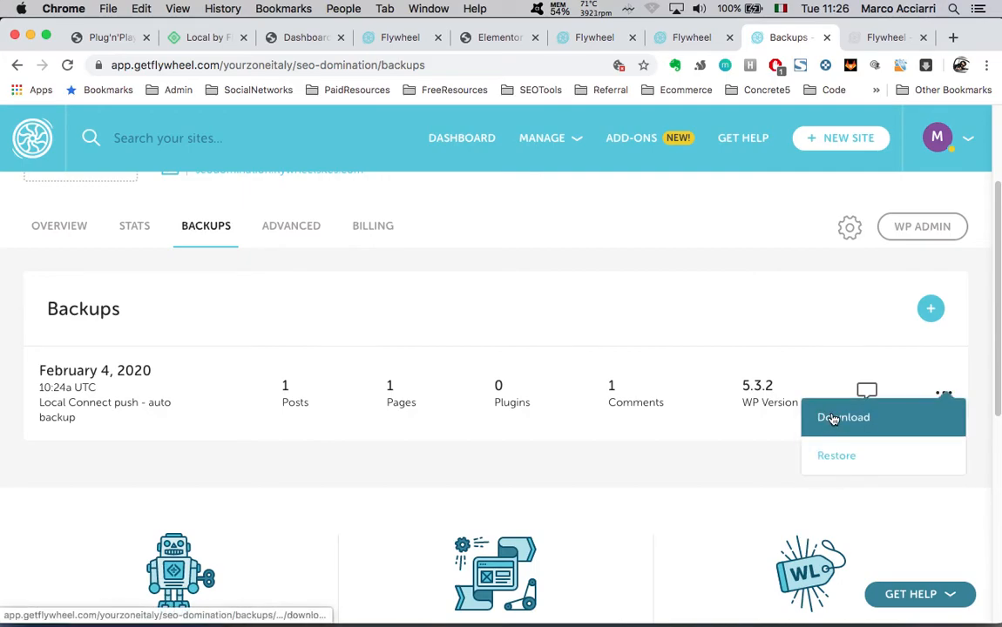
pyautogui.scroll(3, 714, 336)
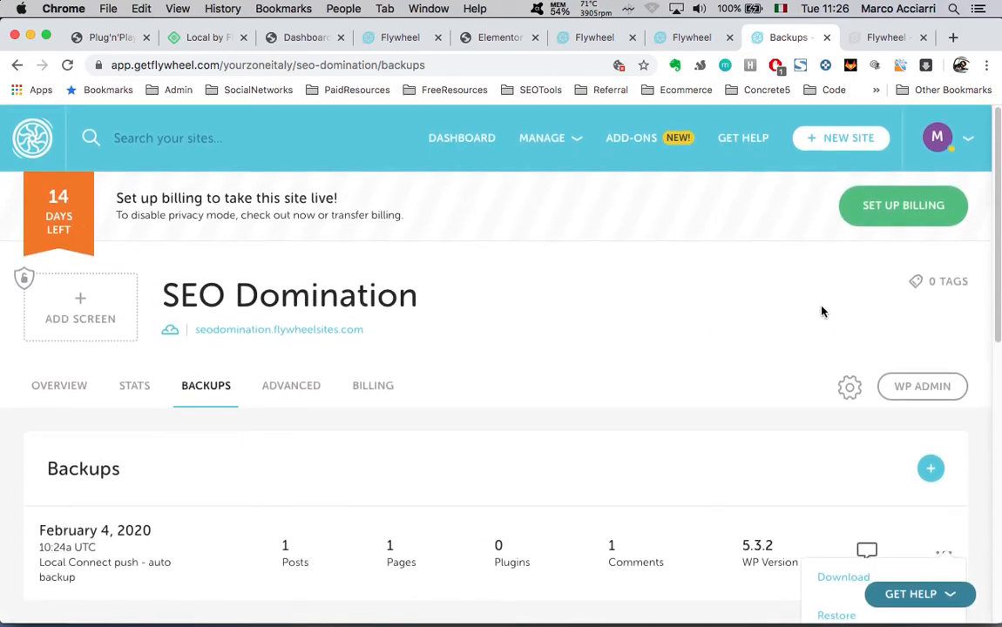
pyautogui.click(806, 333)
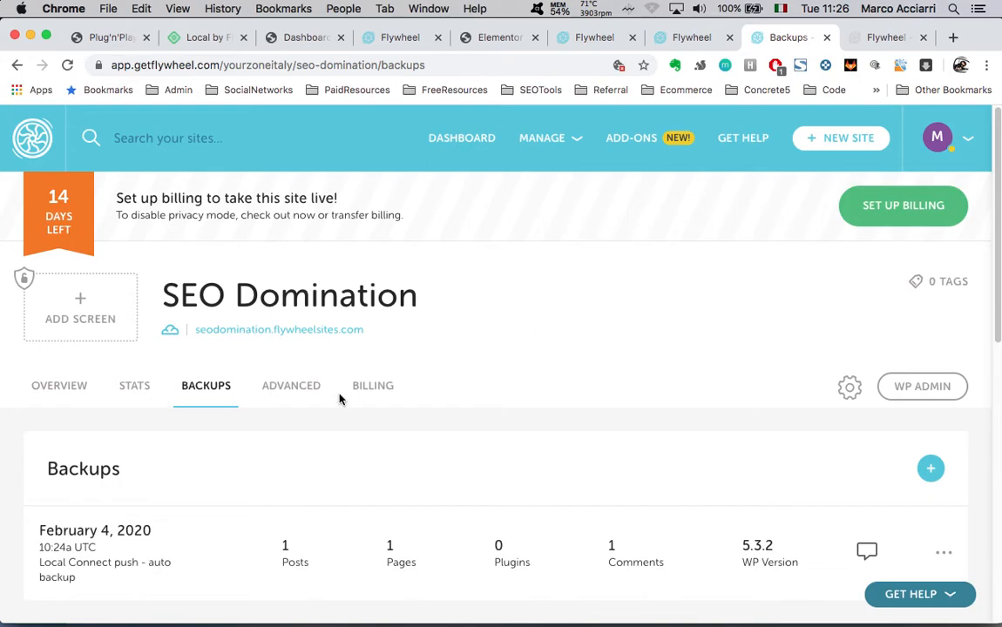
pyautogui.scroll(-3, 340, 399)
pyautogui.scroll(-5, 371, 375)
pyautogui.scroll(6, 535, 360)
# Create a blueprint named 'Standard Wordpress Install' from the SEO Domination site
pyautogui.click(849, 388)
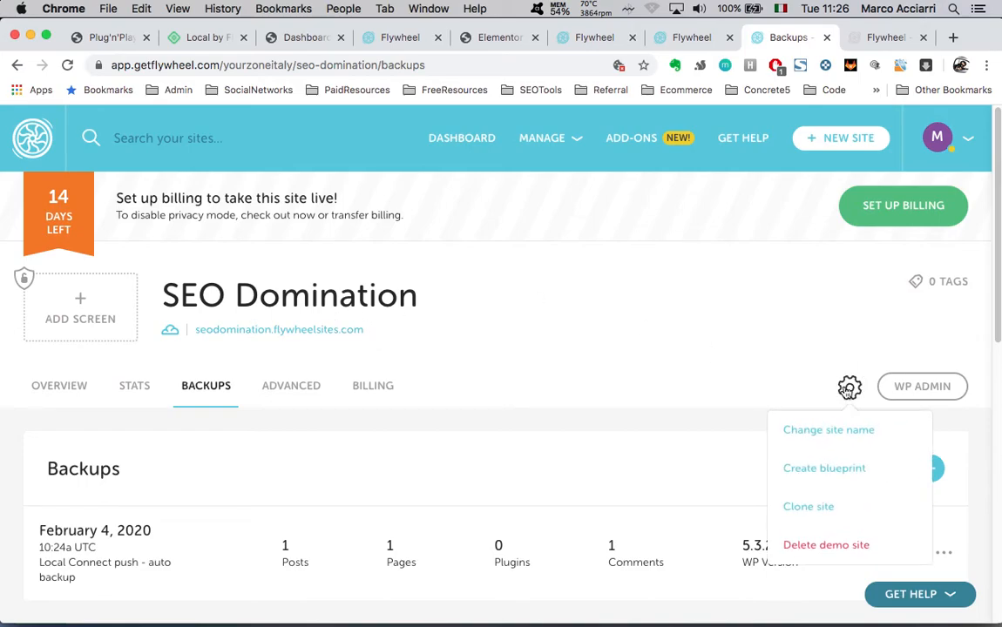
pyautogui.click(815, 475)
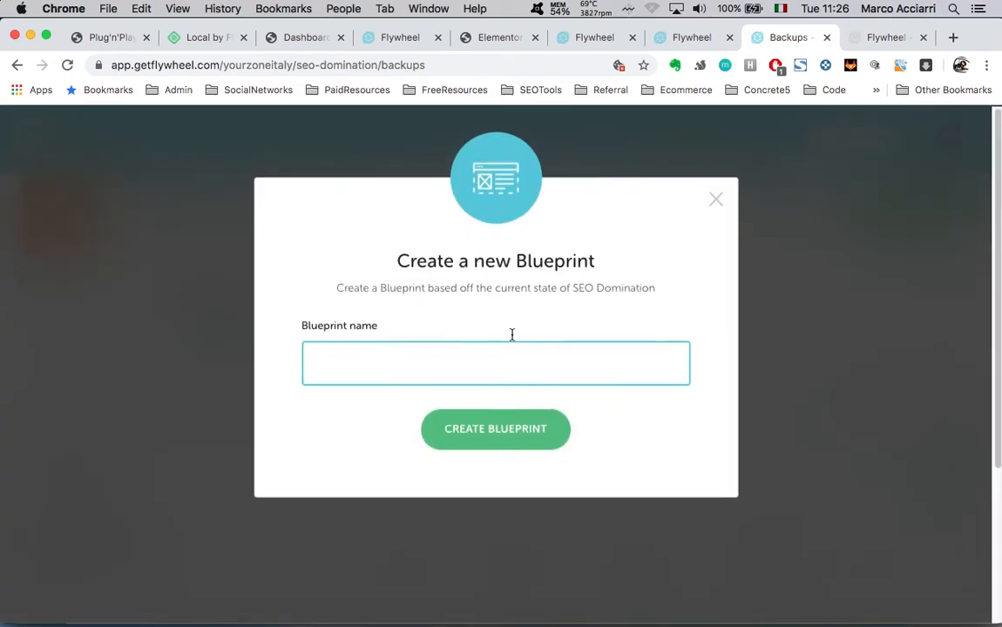
pyautogui.write('Standard Worp')
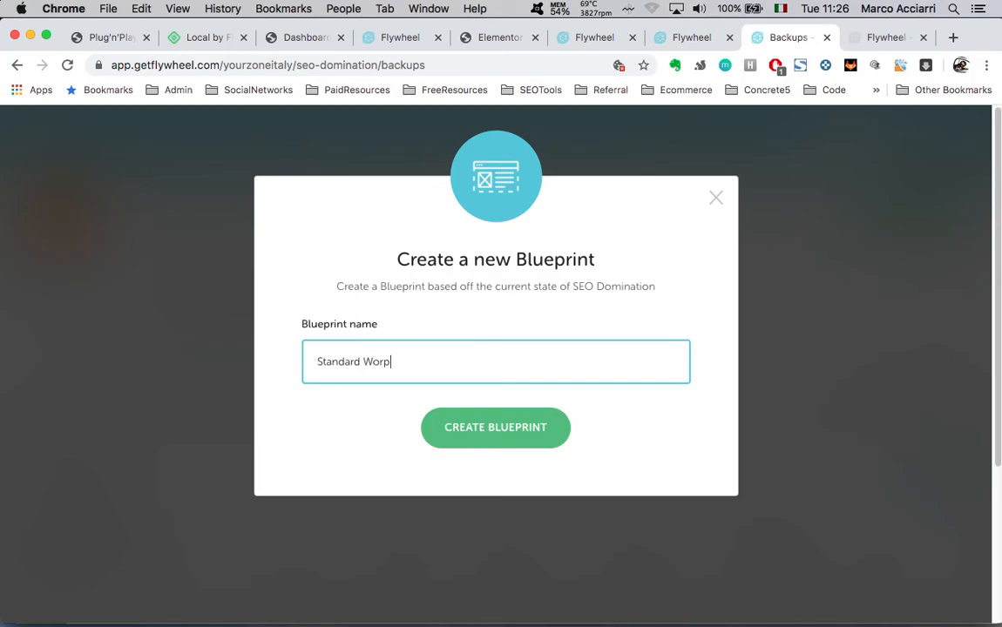
pyautogui.write('press Install')
pyautogui.click(481, 443)
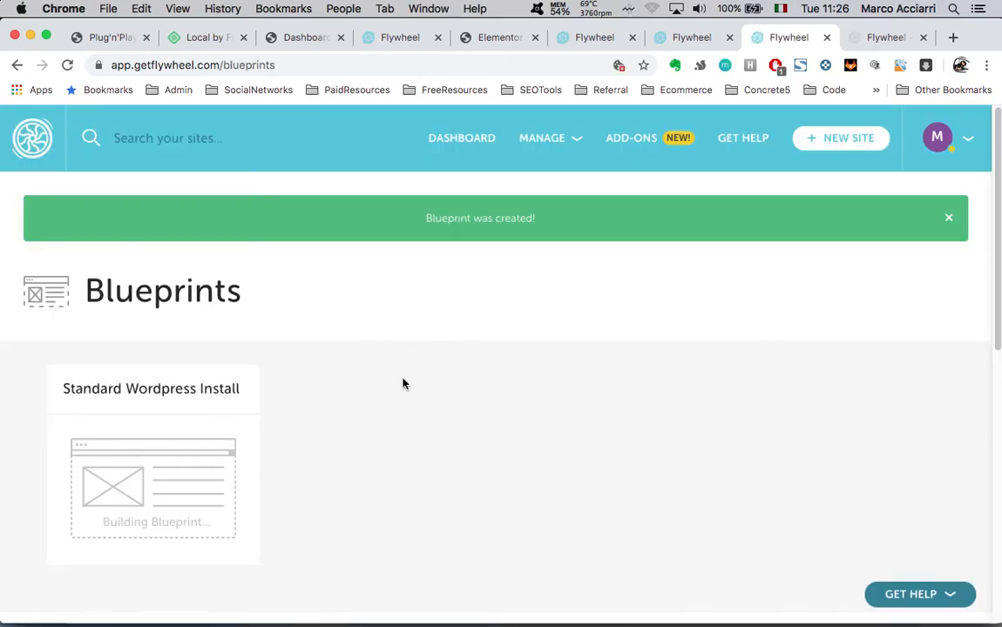
pyautogui.hotkey('ctrl', 'Up')
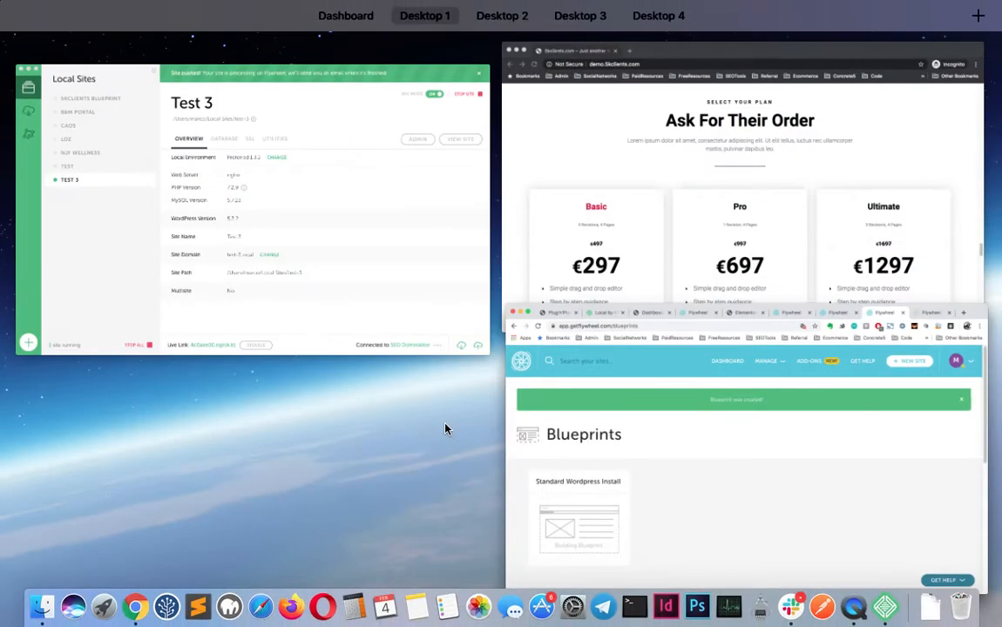
# Save the Test 3 site as a blueprint in Local
pyautogui.click(297, 260)
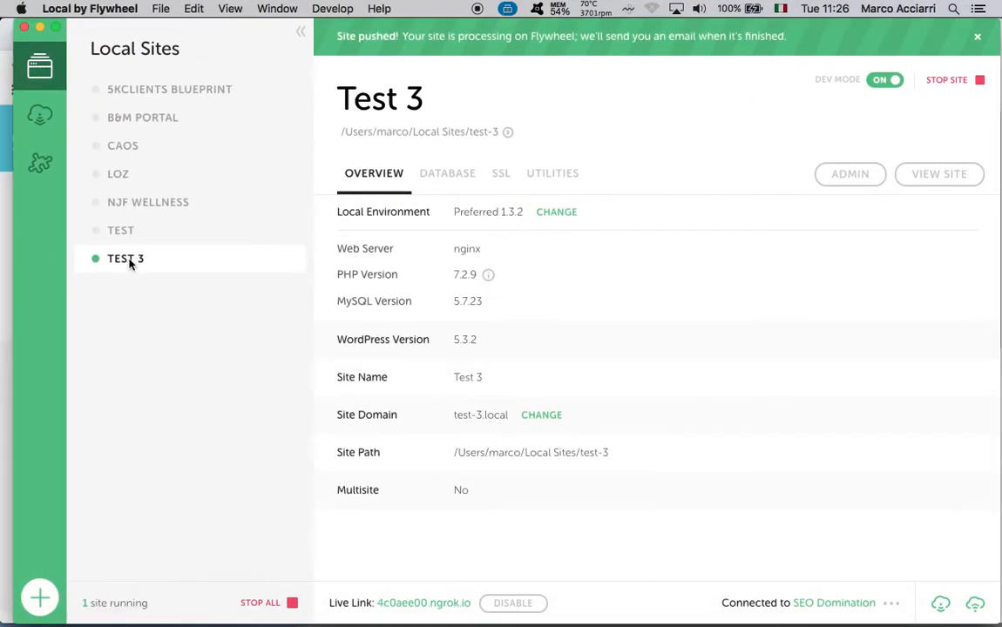
pyautogui.rightClick(130, 261)
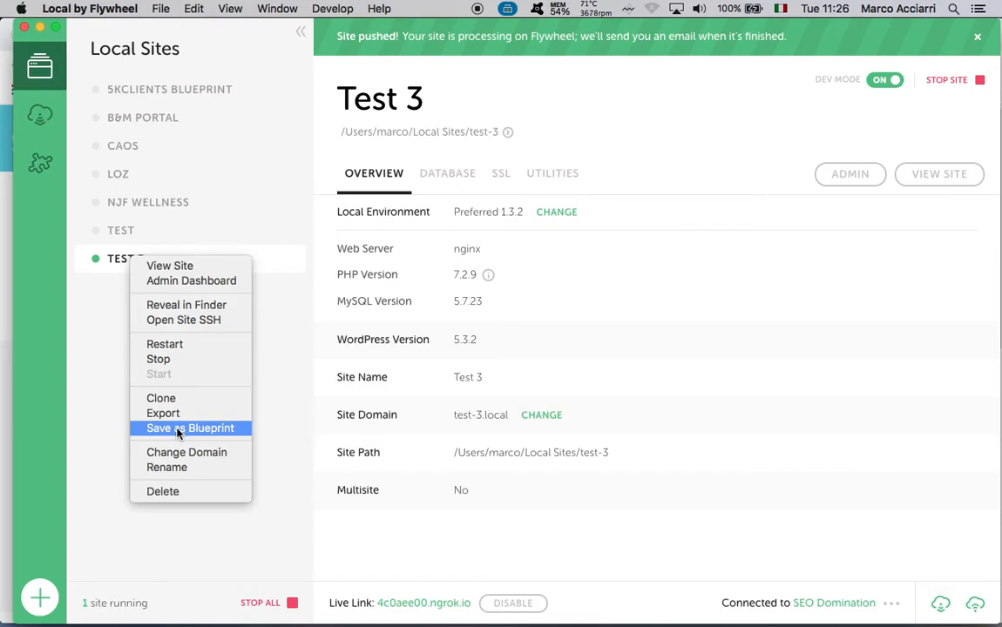
pyautogui.click(98, 345)
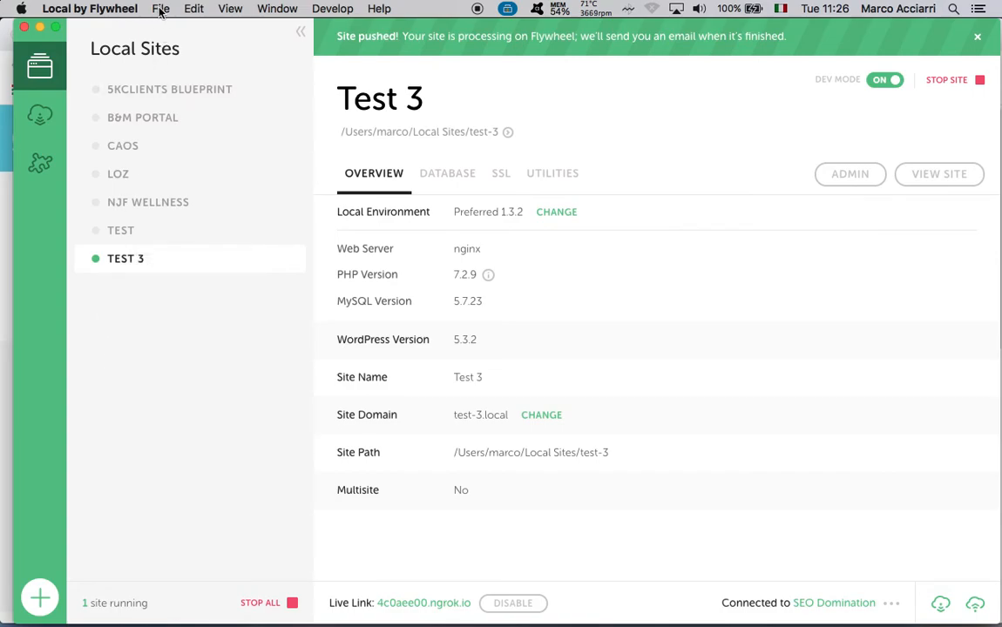
pyautogui.rightClick(131, 264)
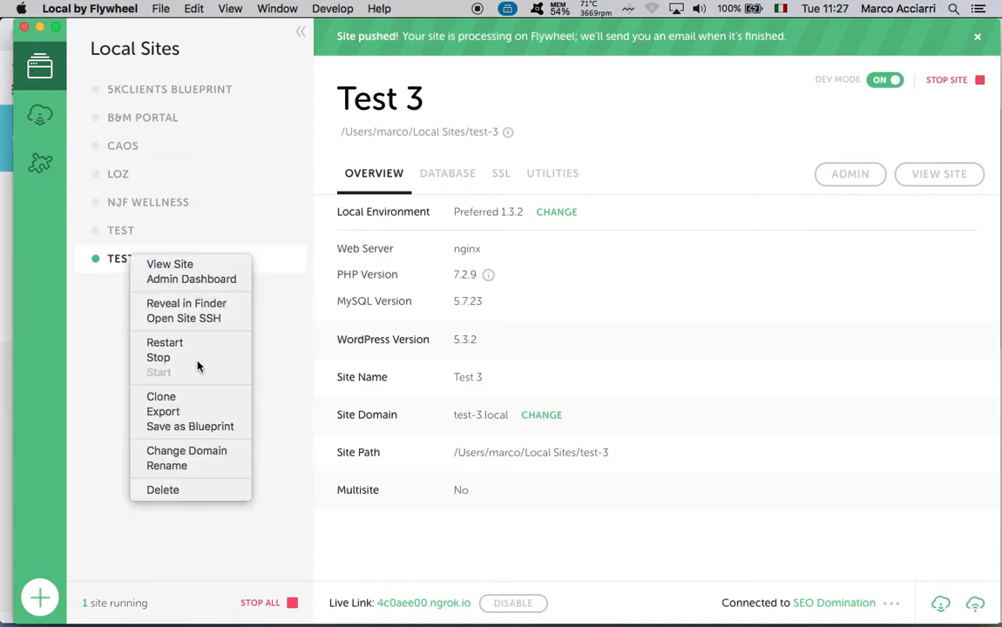
pyautogui.click(199, 426)
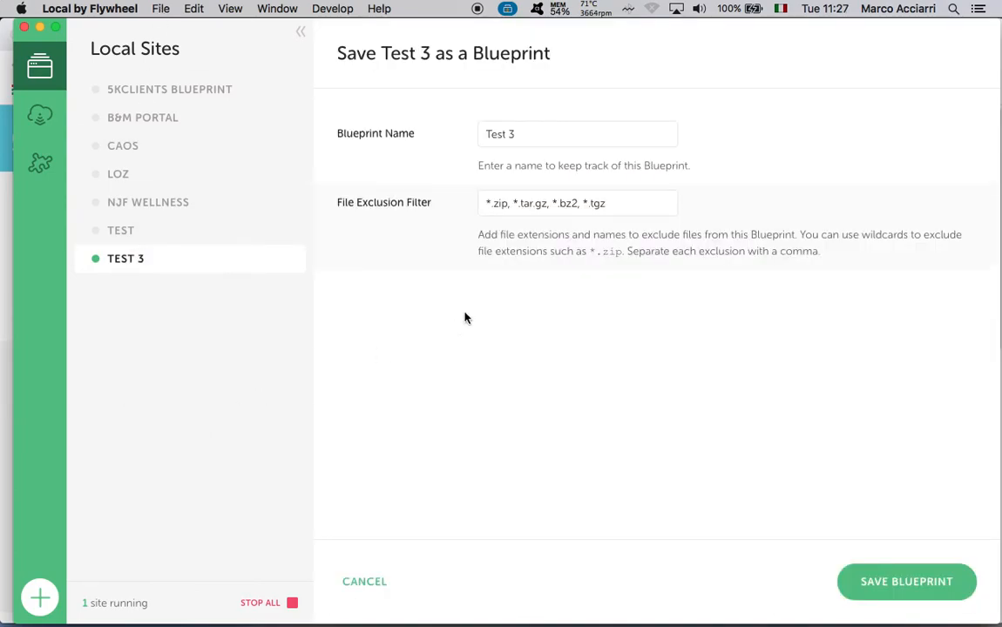
pyautogui.click(890, 577)
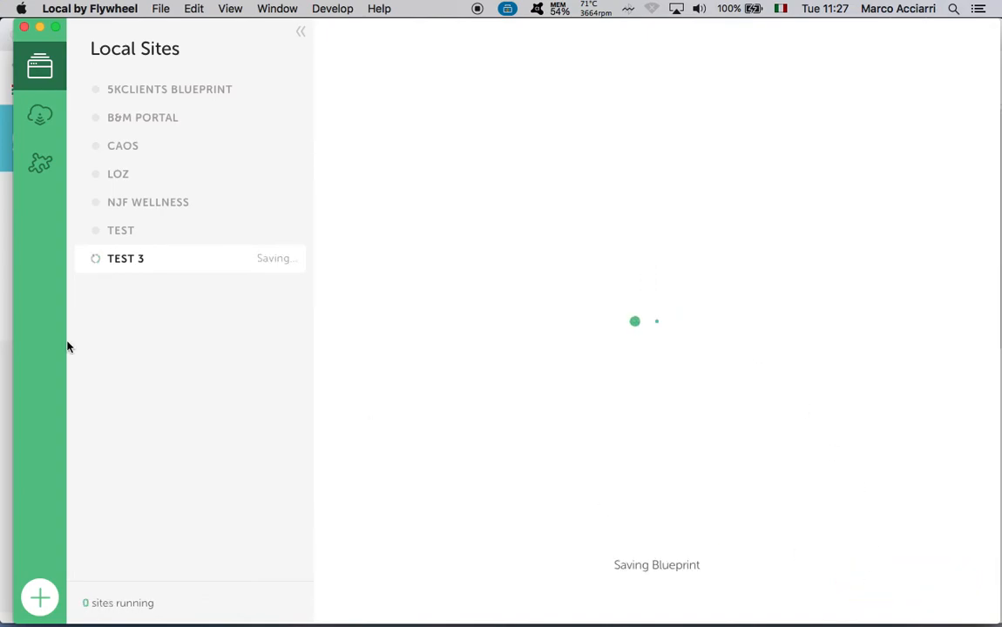
pyautogui.hotkey('ctrl', 'Up')
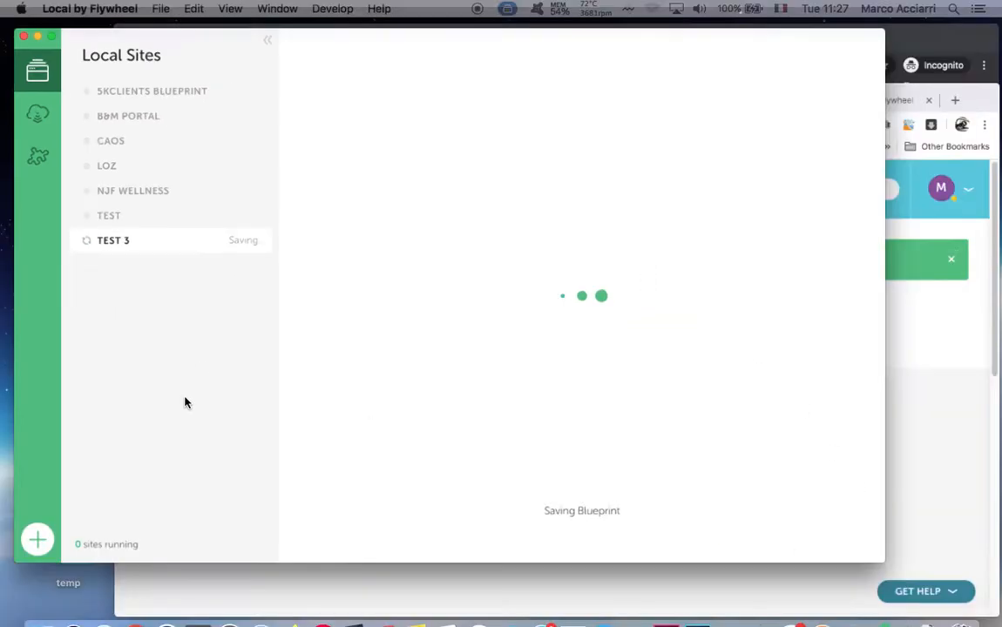
pyautogui.click(253, 242)
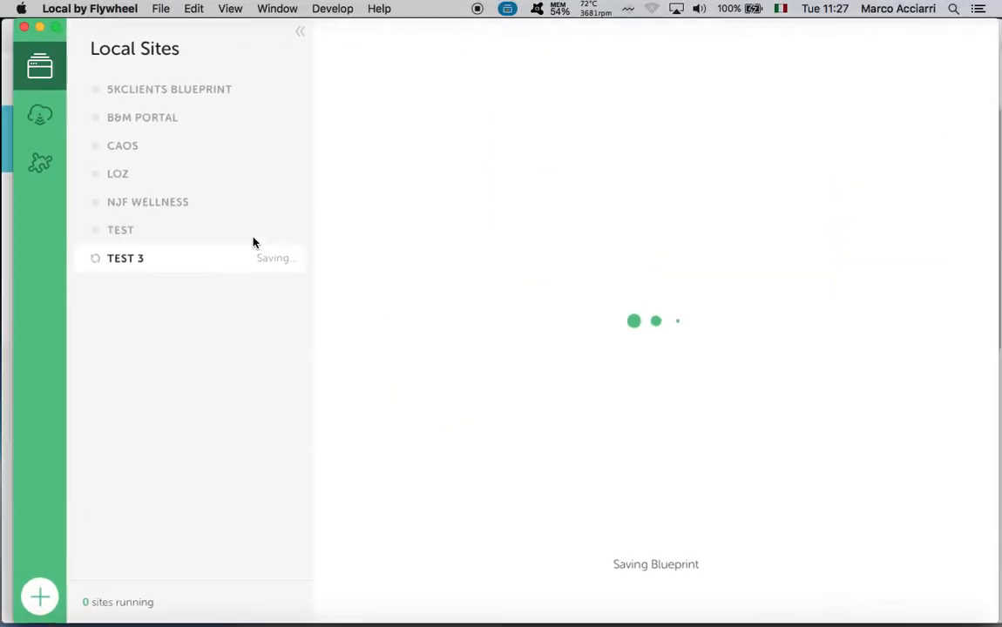
# Confirm the Test 3 blueprint appears in Add New Site's advanced options, then cancel
pyautogui.click(161, 10)
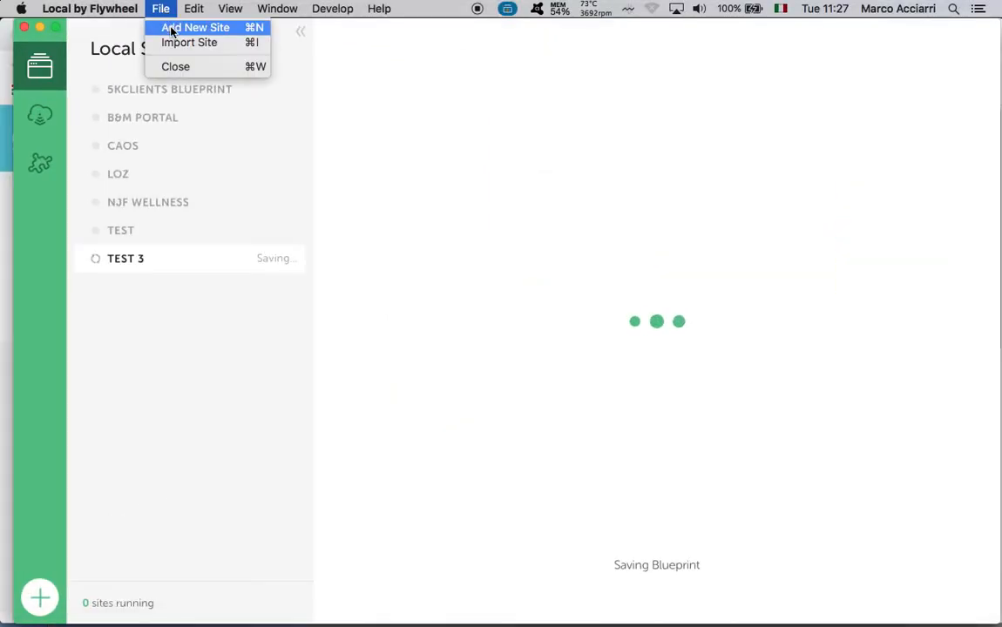
pyautogui.click(172, 30)
pyautogui.click(509, 343)
pyautogui.click(473, 436)
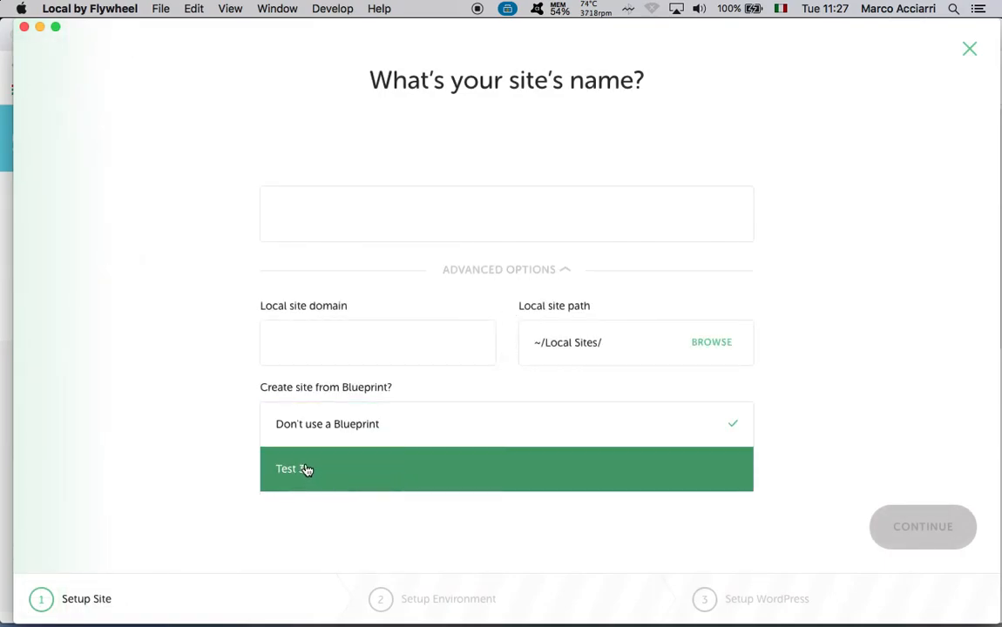
pyautogui.click(907, 255)
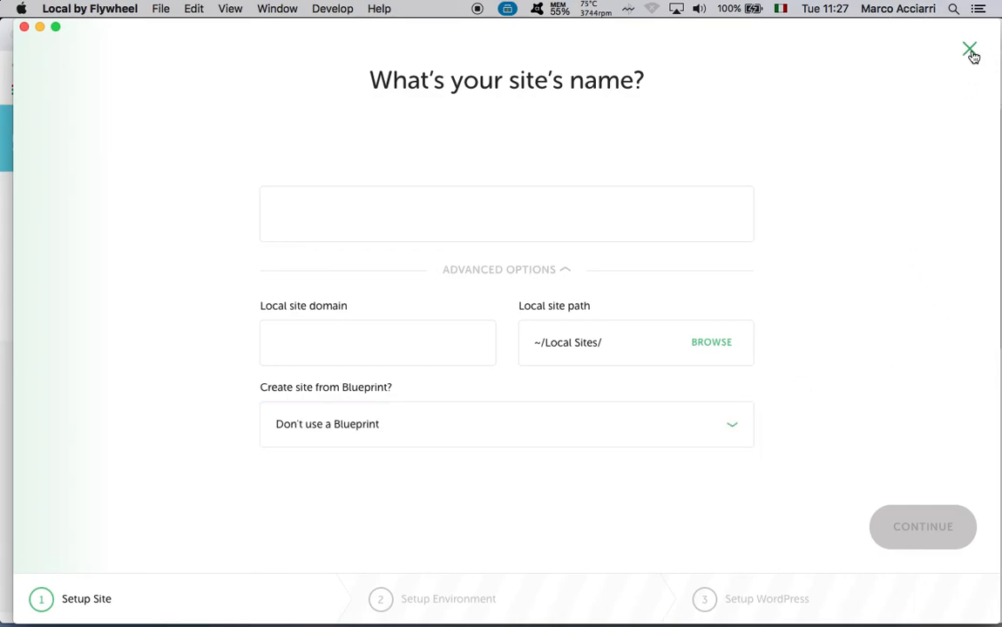
pyautogui.click(970, 51)
pyautogui.hotkey('ctrl', 'Up')
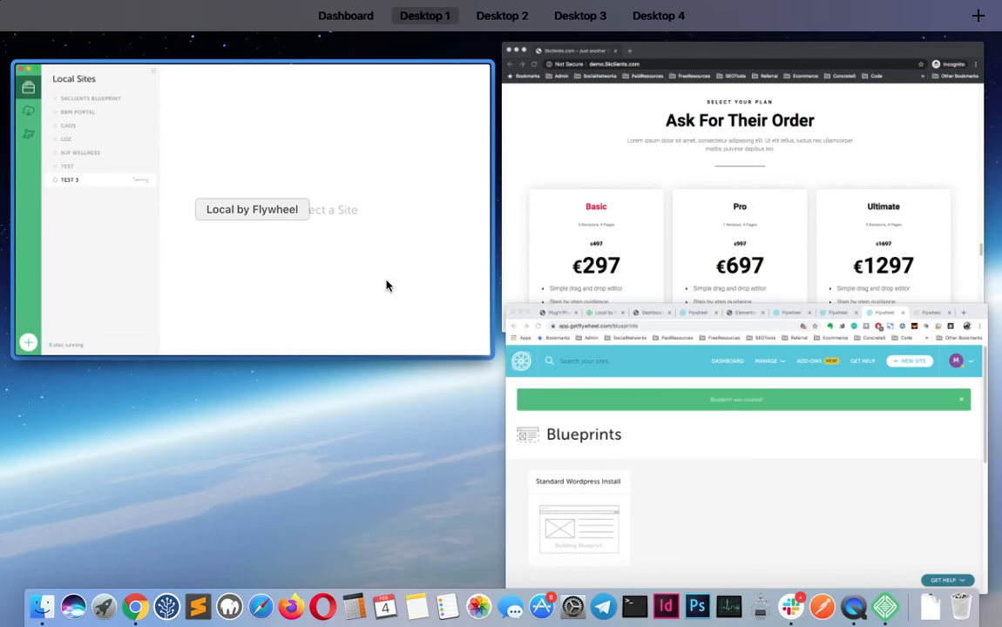
# Reload seodomination.flywheelsites.com until the template landing page replaces the Oops error
pyautogui.click(634, 458)
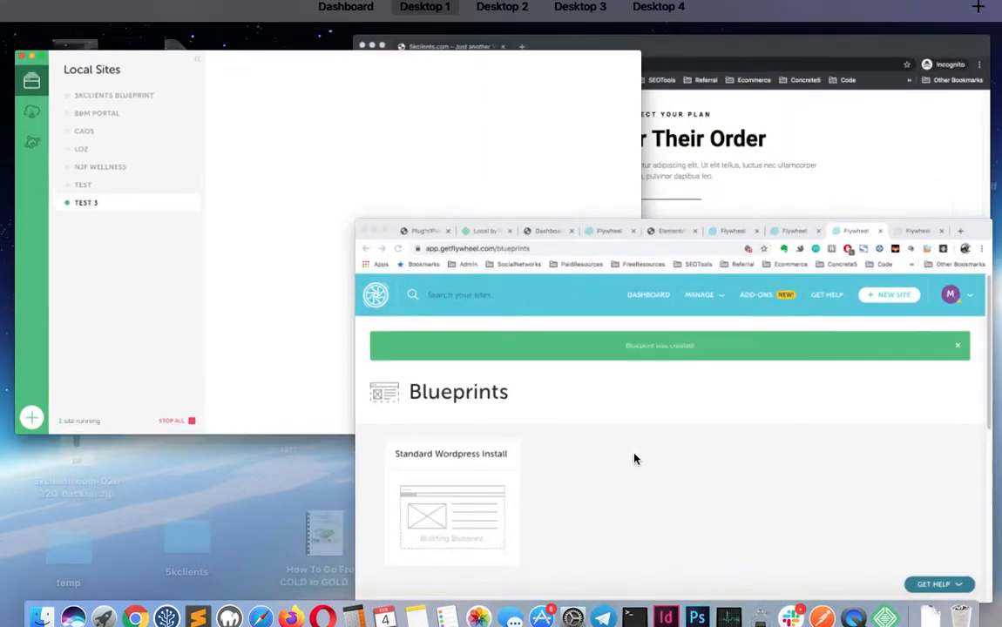
pyautogui.hotkey('ctrl', 'Up')
pyautogui.click(632, 452)
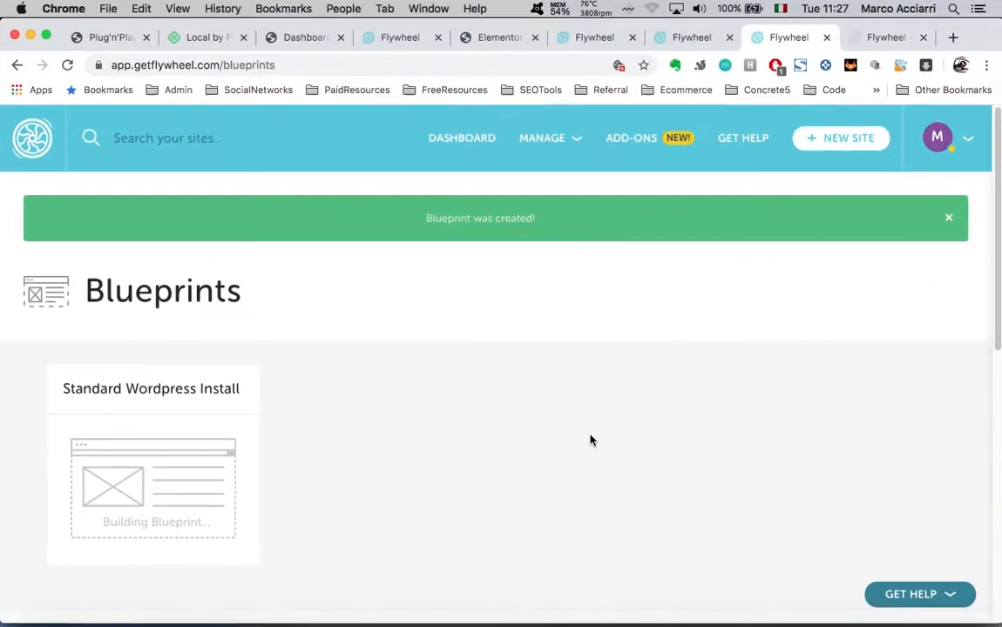
pyautogui.hotkey('ctrl', 'Up')
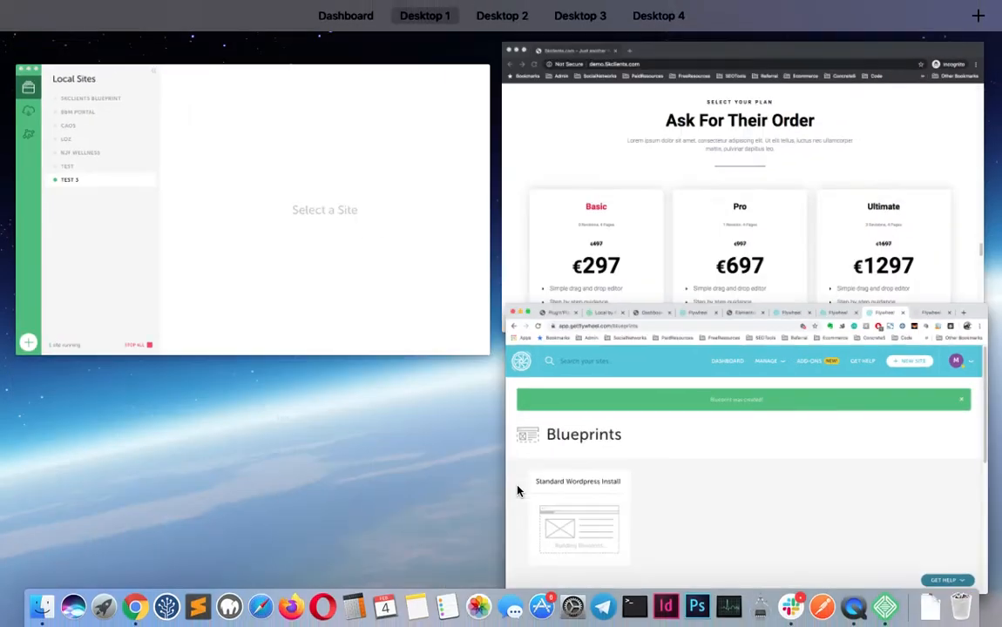
pyautogui.click(634, 508)
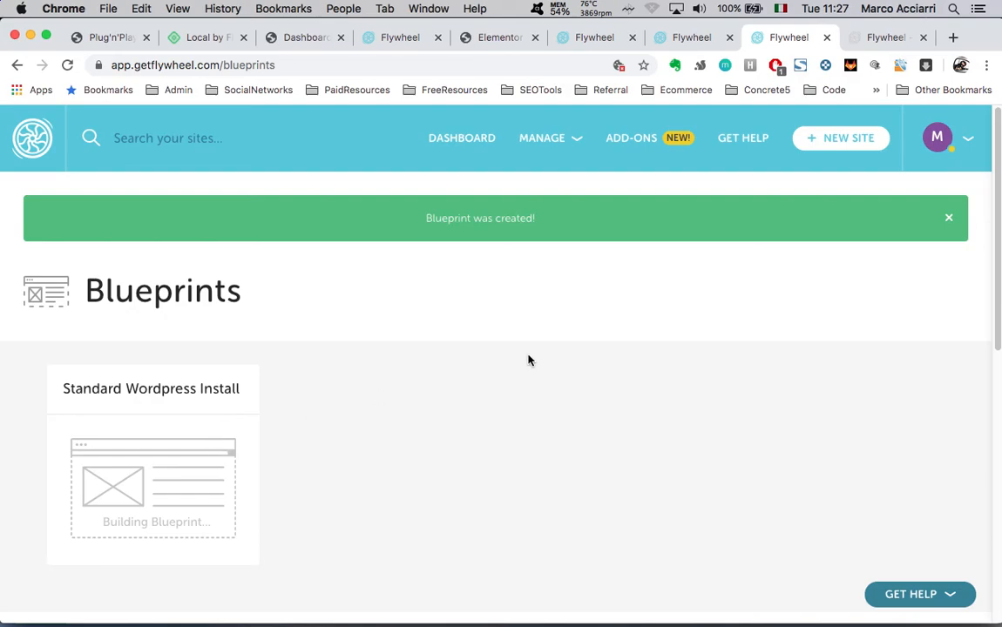
pyautogui.click(870, 40)
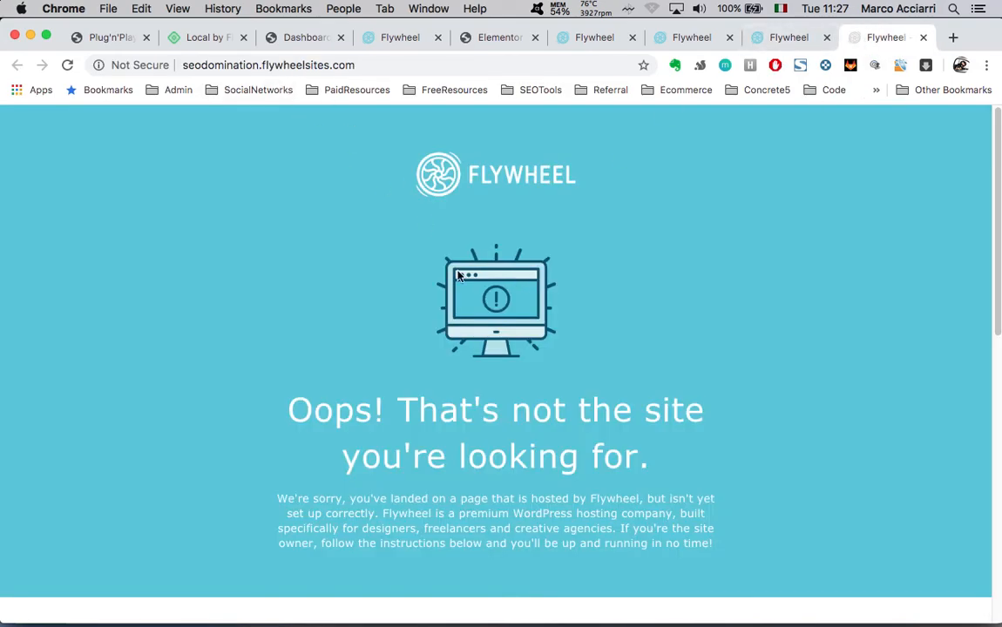
pyautogui.press('super+r')
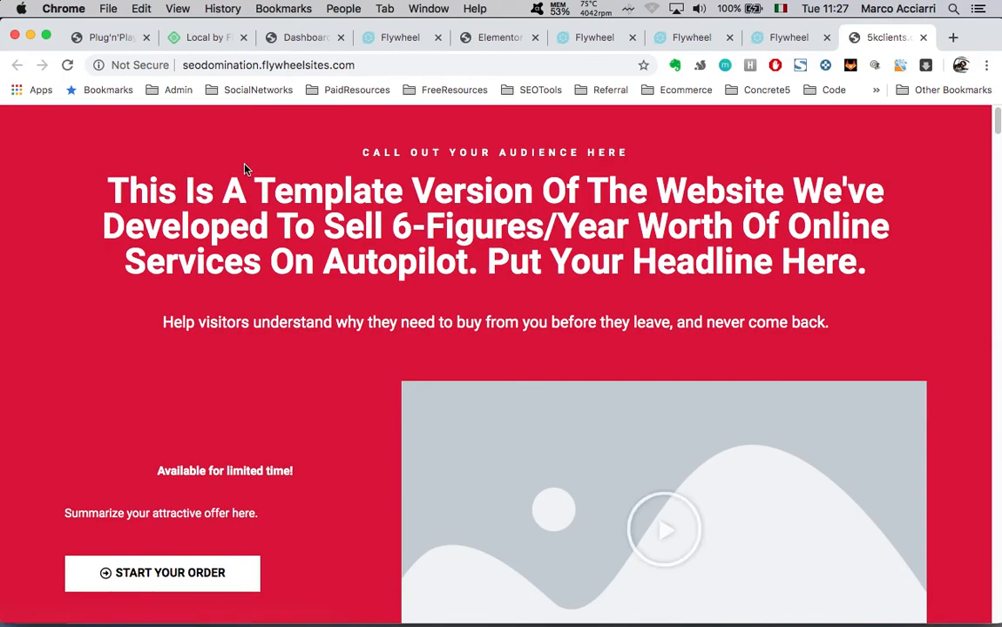
pyautogui.click(422, 67)
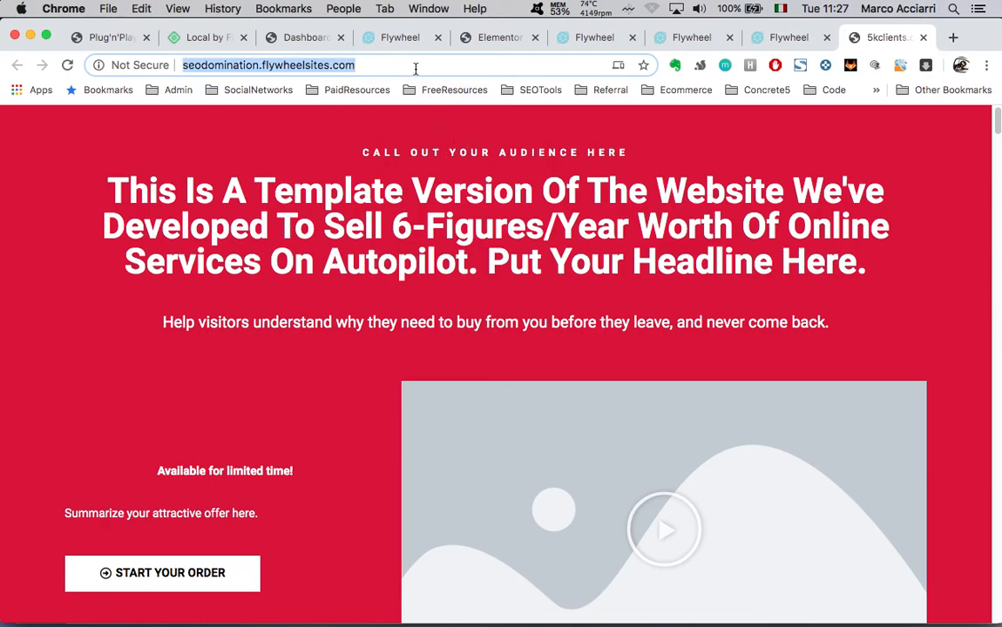
# Go to the Flywheel dashboard and open the SEO Domination site
pyautogui.click(756, 37)
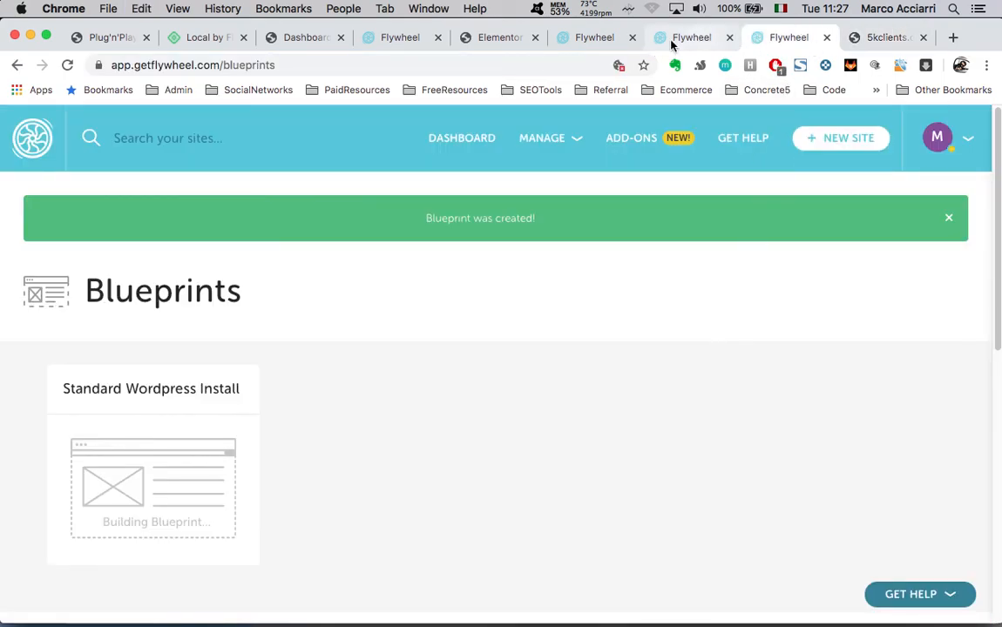
pyautogui.click(455, 148)
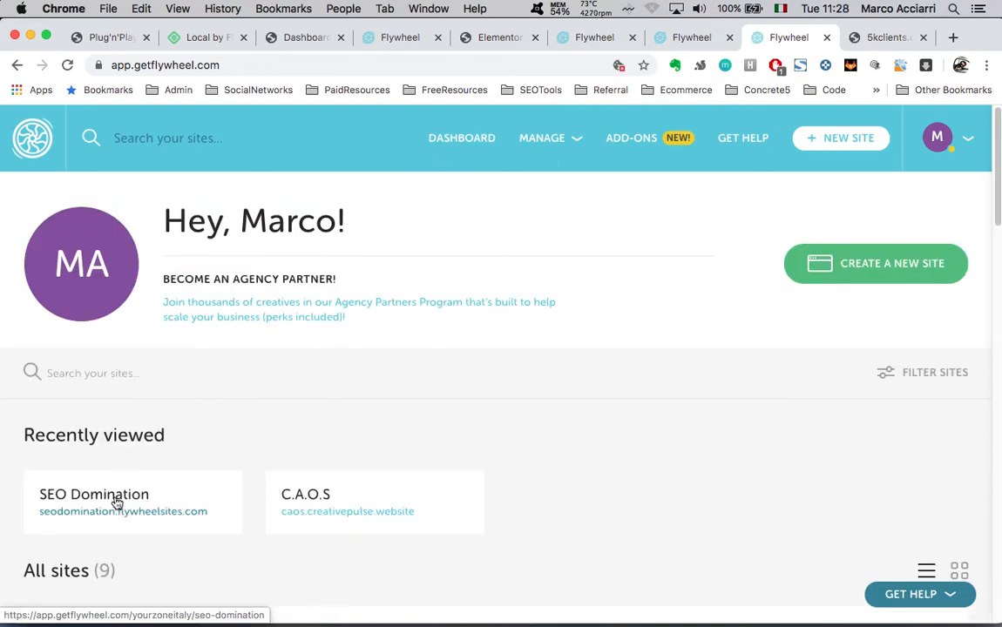
pyautogui.click(116, 498)
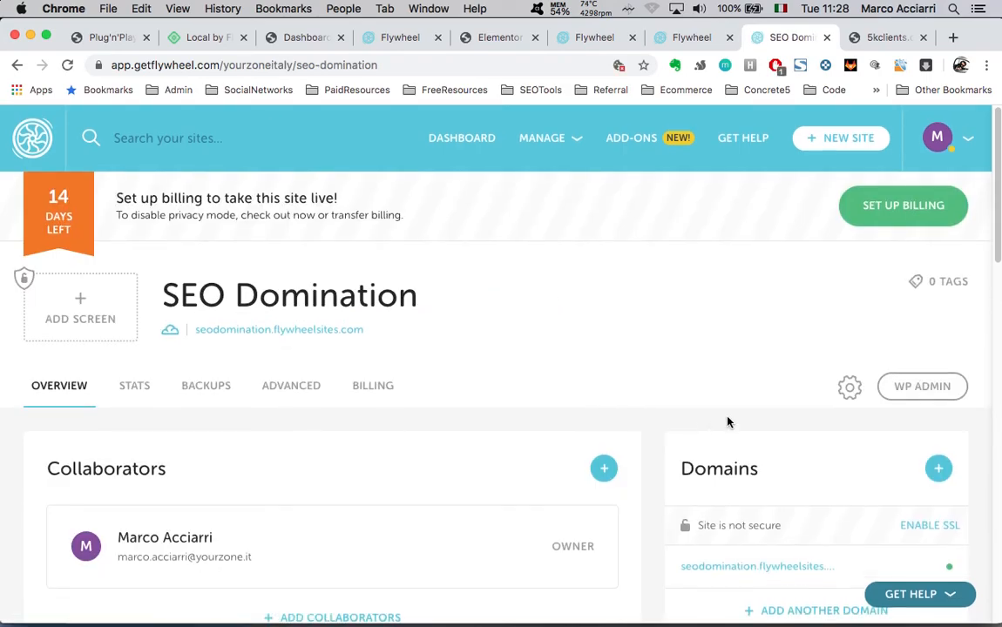
# Review the billing setup, trying 'Someone else', then close it without saving
pyautogui.click(895, 210)
pyautogui.click(598, 427)
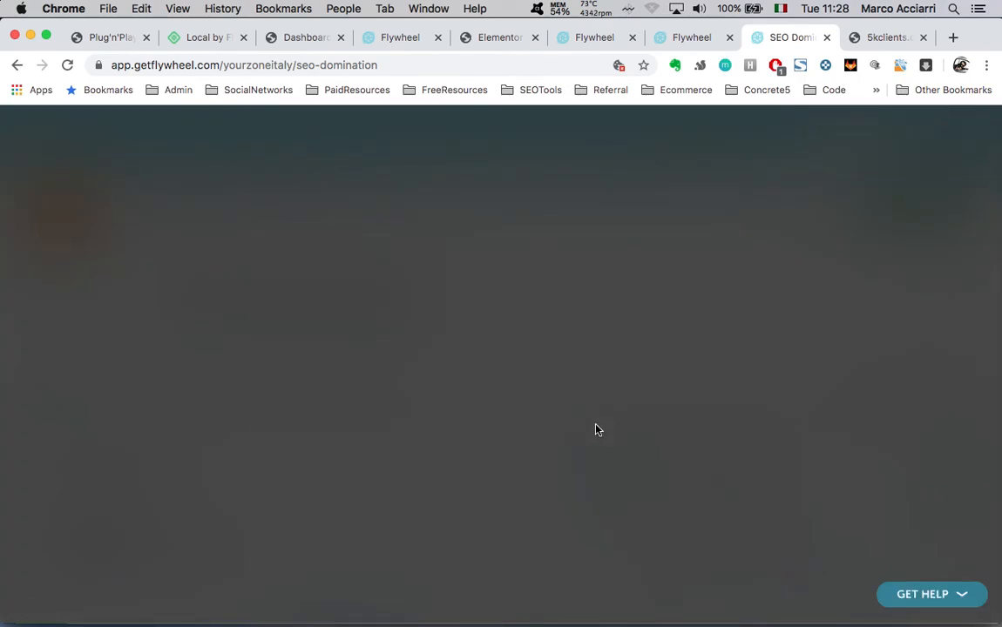
pyautogui.click(869, 222)
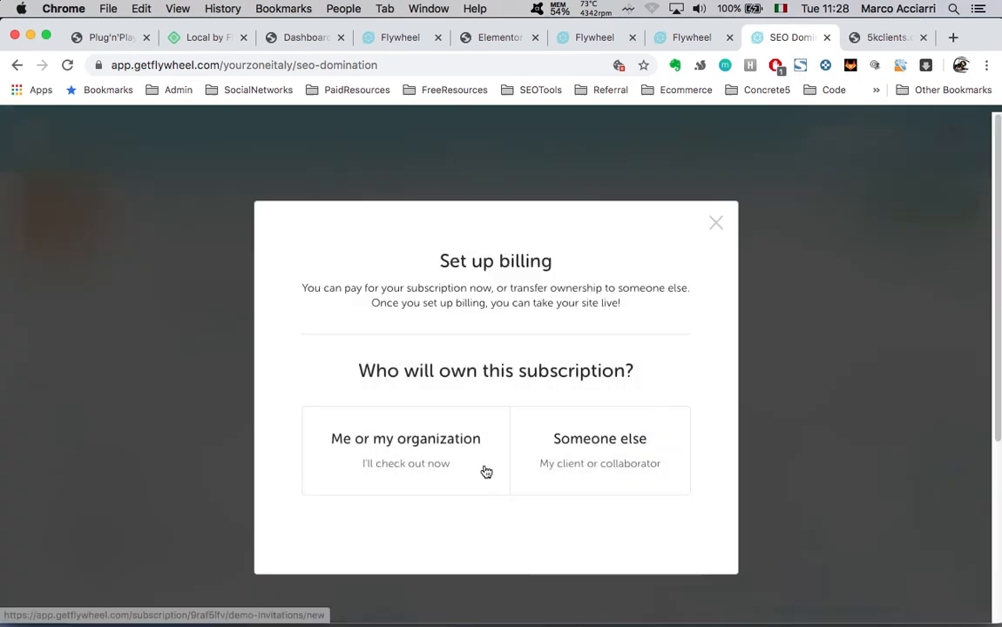
pyautogui.click(573, 443)
pyautogui.scroll(-3, 572, 443)
pyautogui.click(429, 438)
pyautogui.scroll(2, 429, 437)
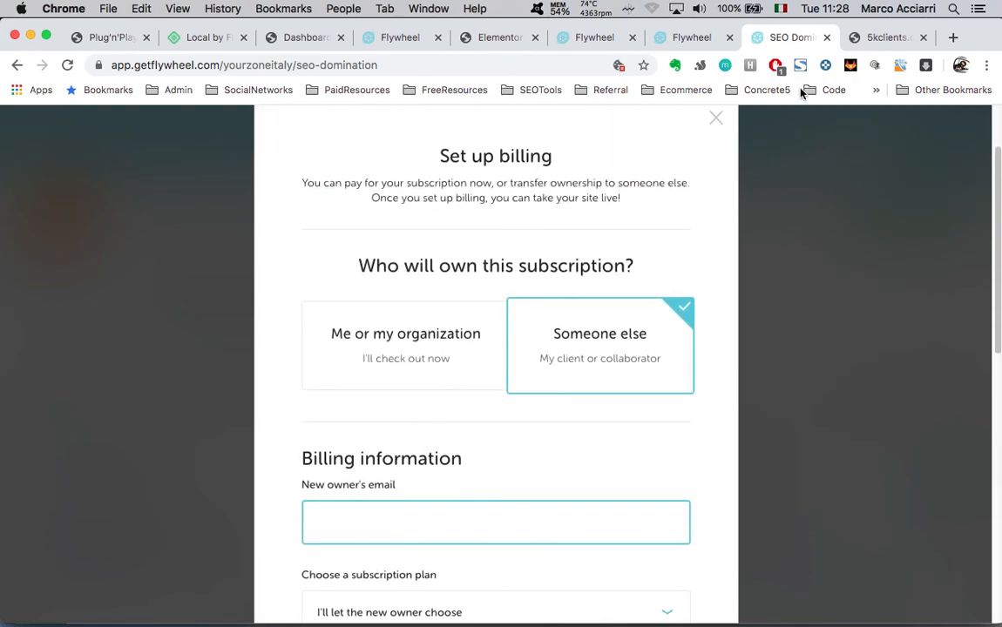
pyautogui.click(717, 119)
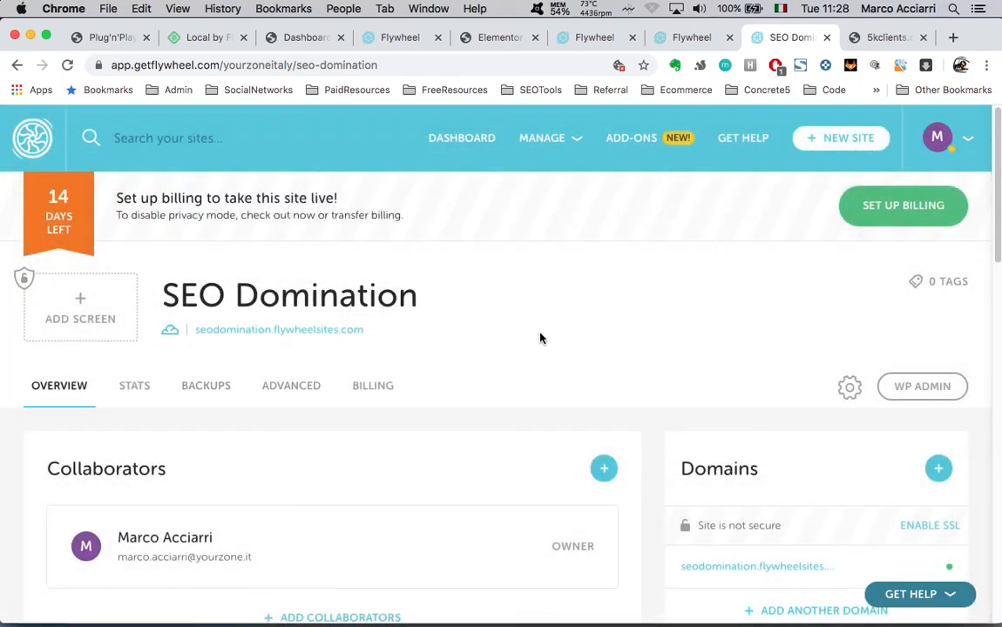
# Check the overview showing billing pending with 14 trial days left
pyautogui.scroll(-3, 624, 391)
pyautogui.scroll(3, 624, 390)
pyautogui.scroll(-3, 685, 309)
pyautogui.scroll(3, 682, 307)
pyautogui.hotkey('ctrl', 'Up')
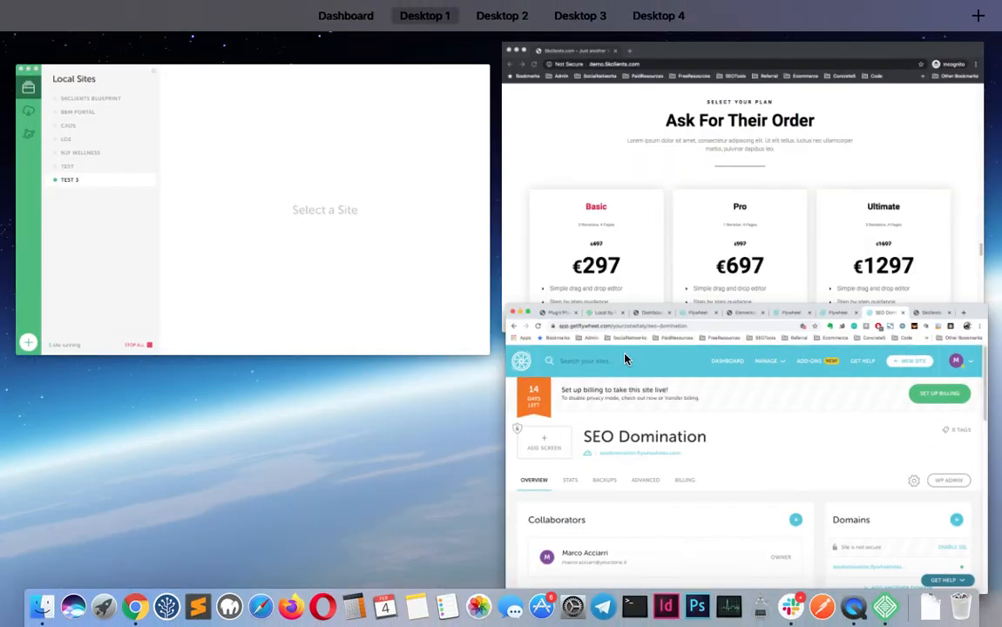
# Switch to the test-3.local WordPress dashboard and open its Users page
pyautogui.click(711, 432)
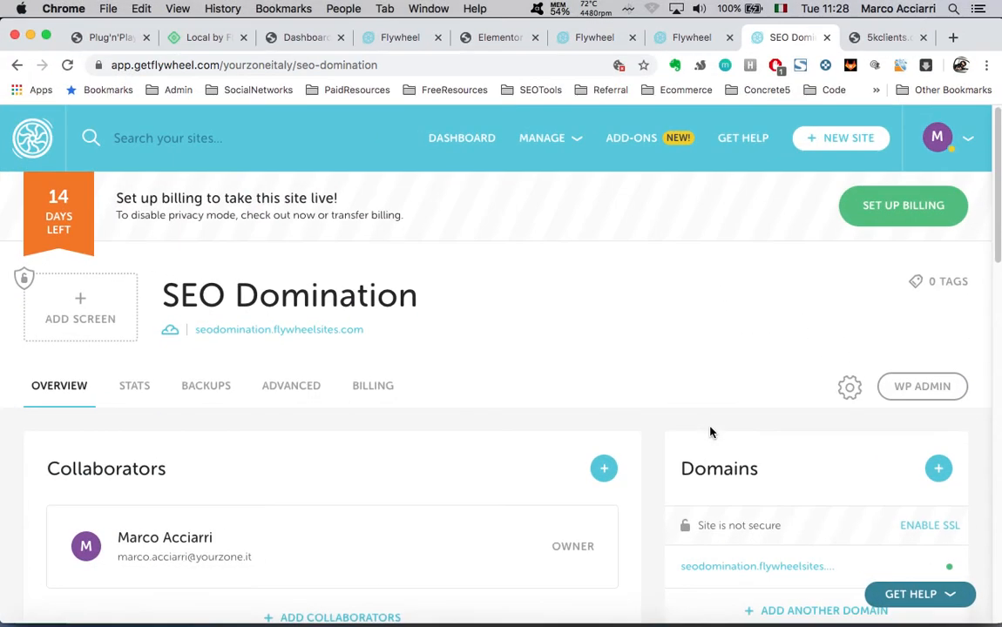
pyautogui.click(300, 37)
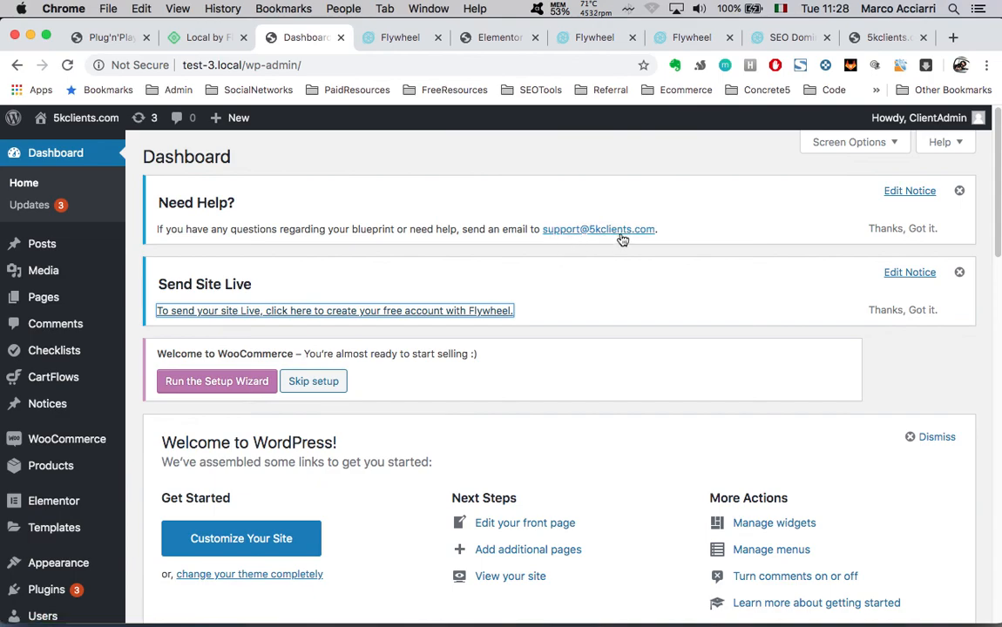
pyautogui.scroll(-10, 573, 449)
pyautogui.scroll(10, 573, 448)
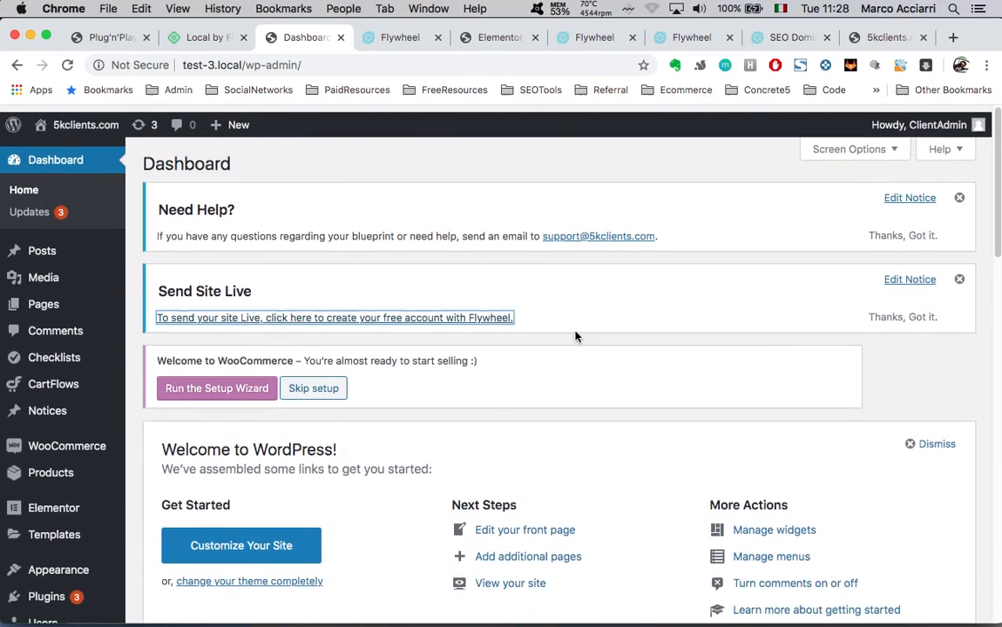
pyautogui.scroll(-5, 43, 566)
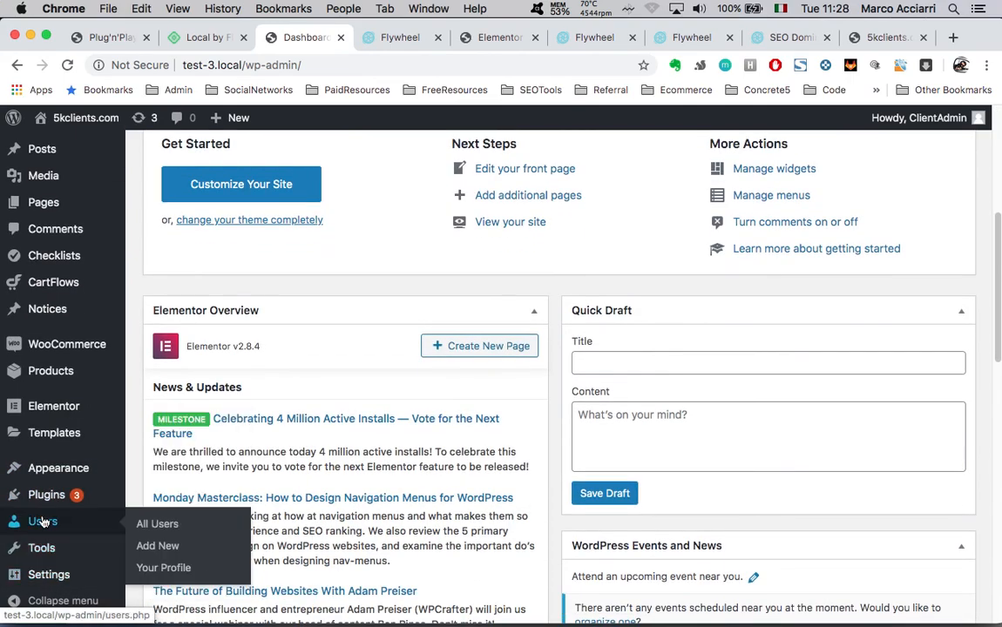
pyautogui.click(35, 523)
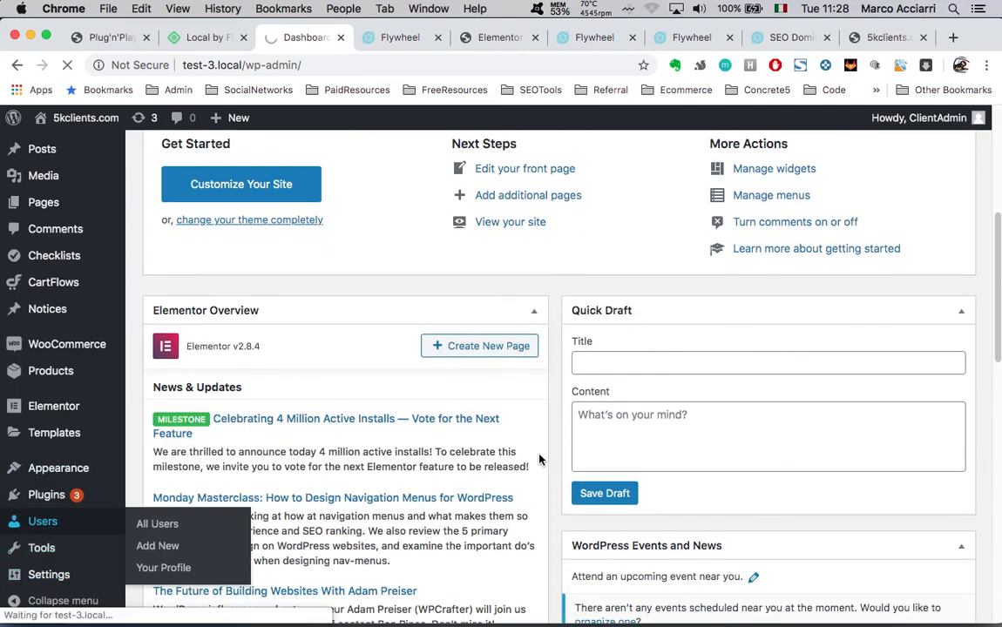